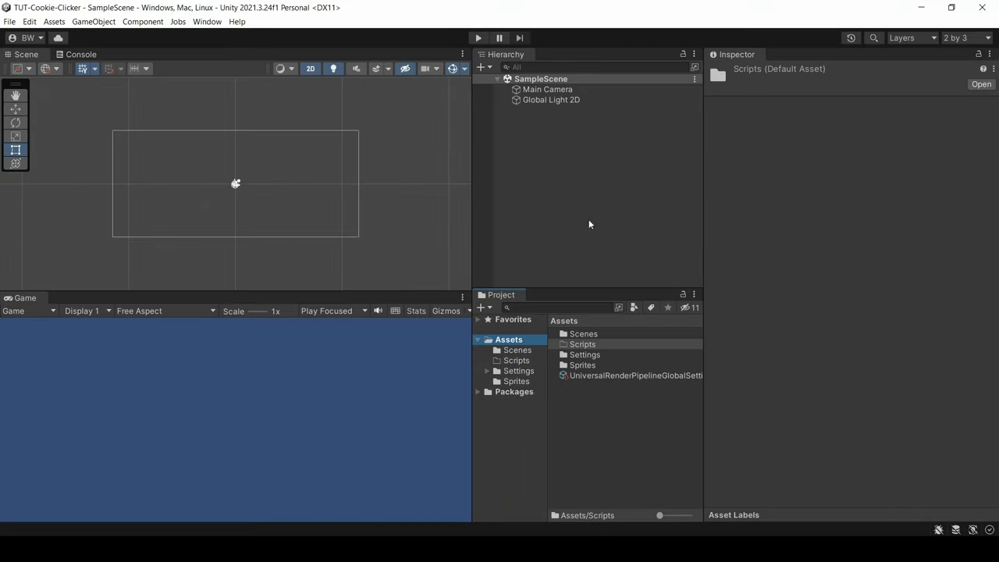
Step: Set the Game view to the 9:16 aspect and add a UI Image named Background to the scene
{"action": "left_click", "coordinate": [164, 311]}
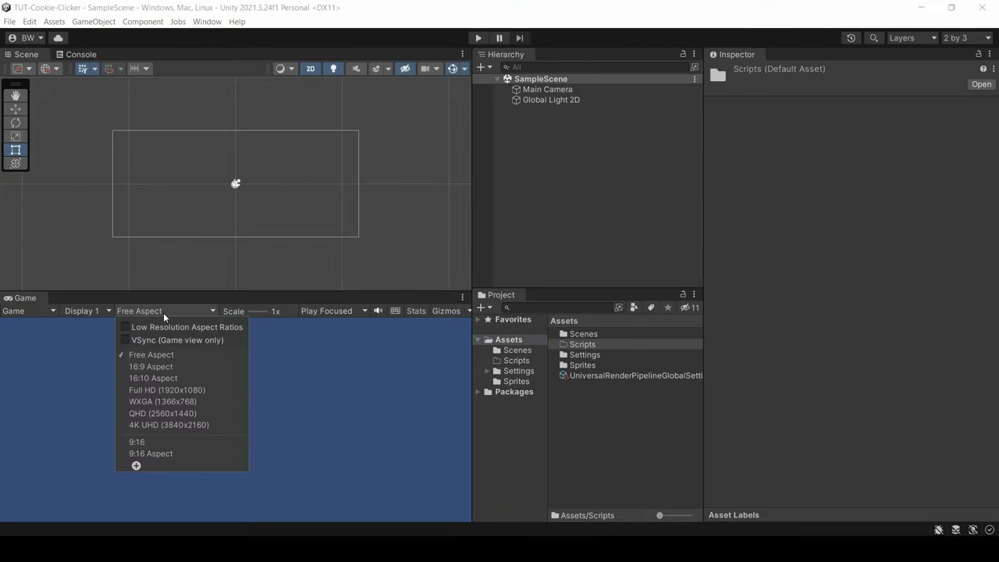
{"action": "left_click", "coordinate": [161, 442]}
{"action": "right_click", "coordinate": [575, 163]}
{"action": "mouse_move", "coordinate": [646, 383]}
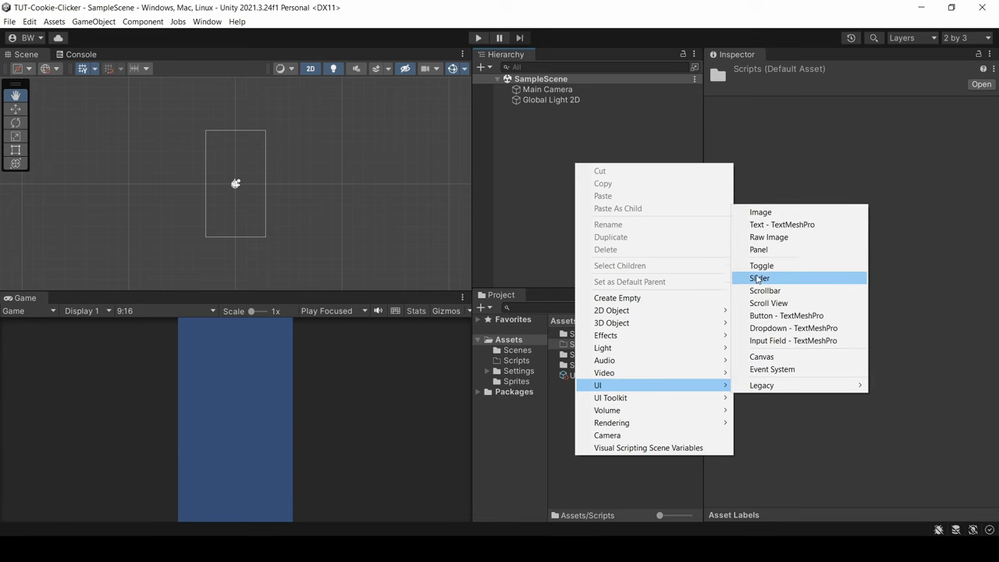
{"action": "left_click", "coordinate": [757, 212]}
{"action": "type", "text": "Background"}
{"action": "key", "text": "Return"}
Step: Set the Canvas to Scale With Screen Size with a reference resolution of 1920 by 1080
{"action": "left_click", "coordinate": [537, 110]}
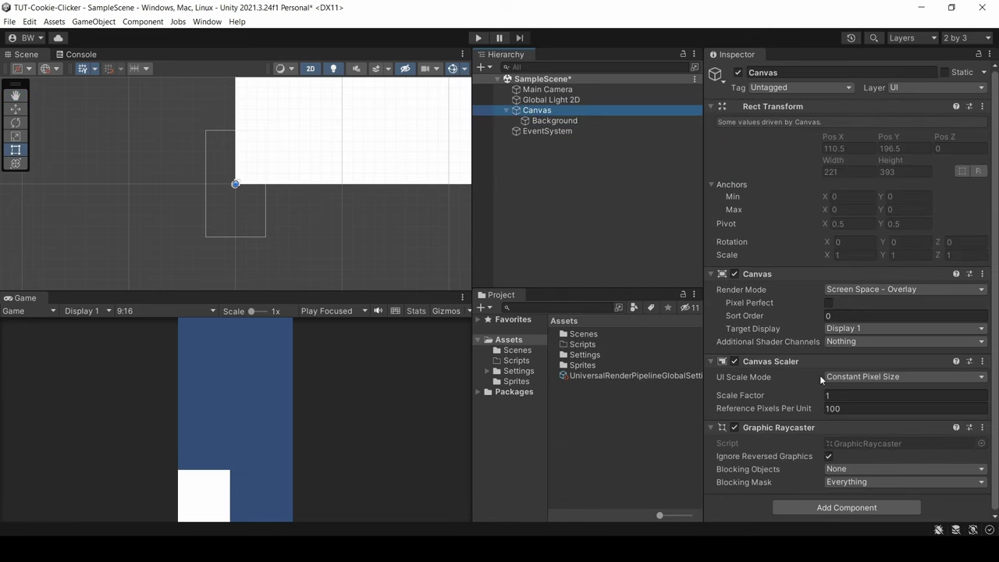
{"action": "left_click", "coordinate": [903, 376]}
{"action": "left_click", "coordinate": [897, 403]}
{"action": "left_click", "coordinate": [851, 395]}
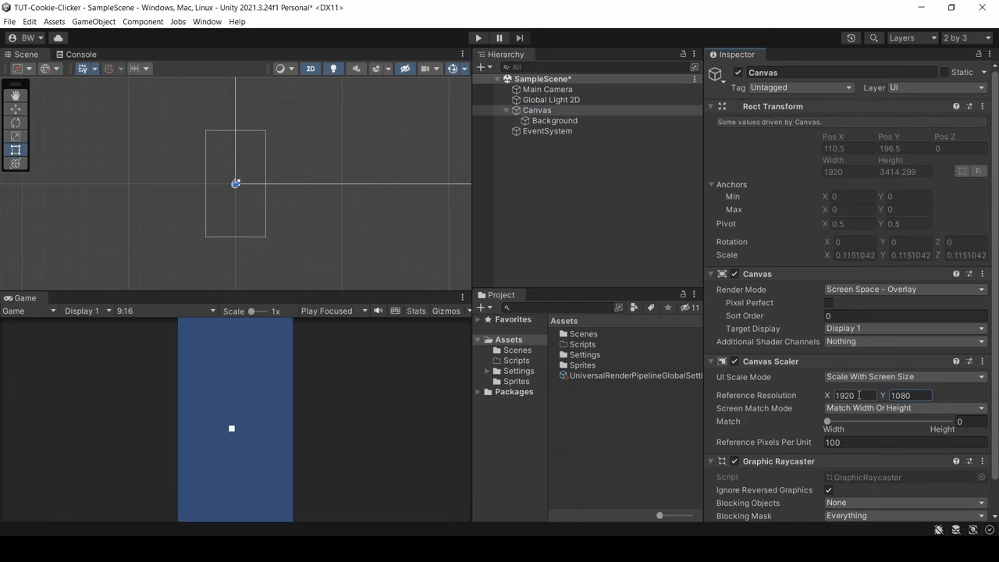
Step: Open the Sprites folder and enlarge its thumbnails to look over the background, button and cookie images
{"action": "left_click", "coordinate": [512, 382]}
{"action": "left_click", "coordinate": [582, 334]}
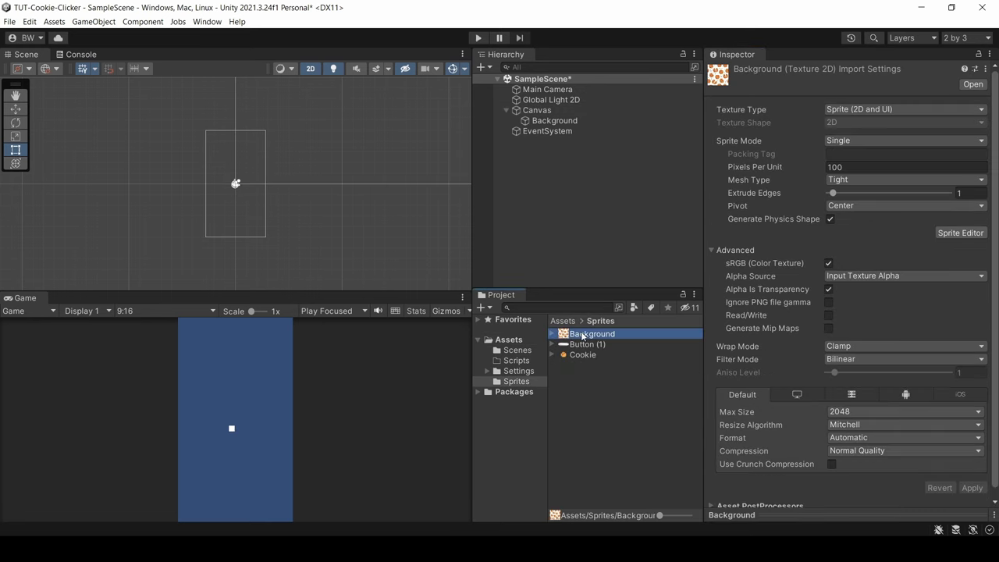
{"action": "left_click_drag", "start_coordinate": [658, 515], "coordinate": [706, 518]}
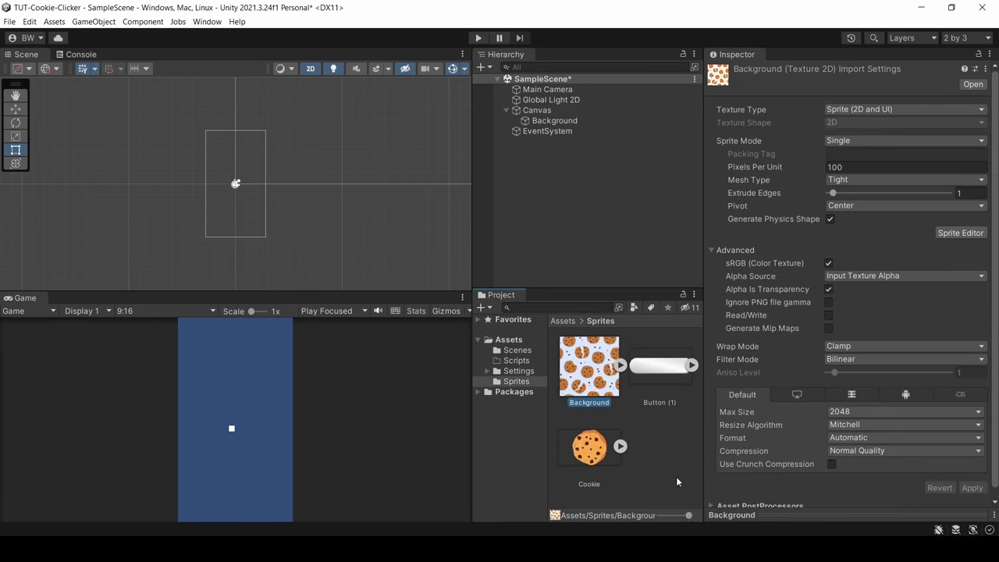
{"action": "left_click", "coordinate": [659, 365]}
{"action": "left_click", "coordinate": [589, 446]}
{"action": "left_click", "coordinate": [660, 446]}
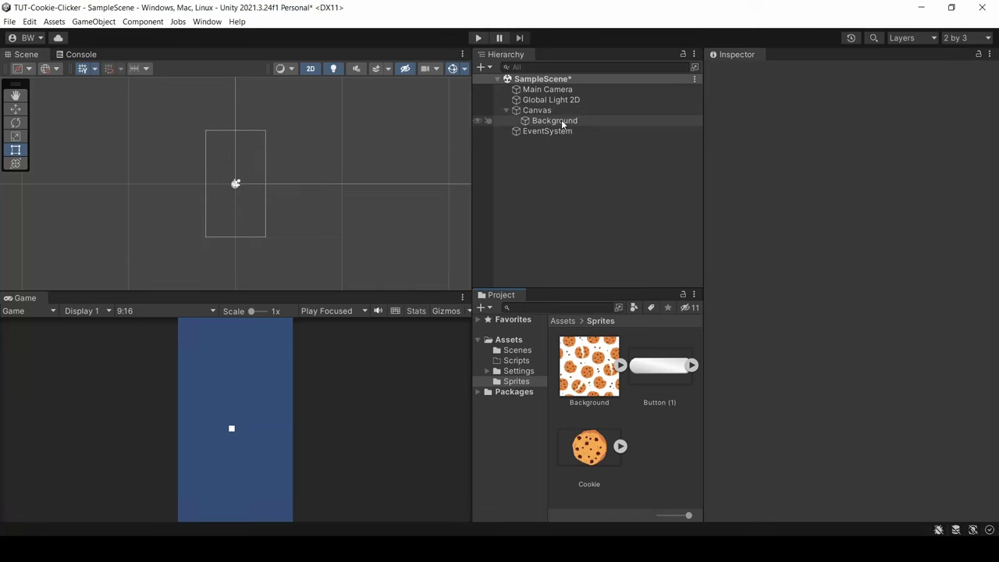
Step: Assign the Background sprite to the Background image and tint it grey with hex 767676
{"action": "left_click", "coordinate": [558, 122]}
{"action": "left_click_drag", "start_coordinate": [590, 372], "coordinate": [880, 338]}
{"action": "left_click", "coordinate": [851, 324]}
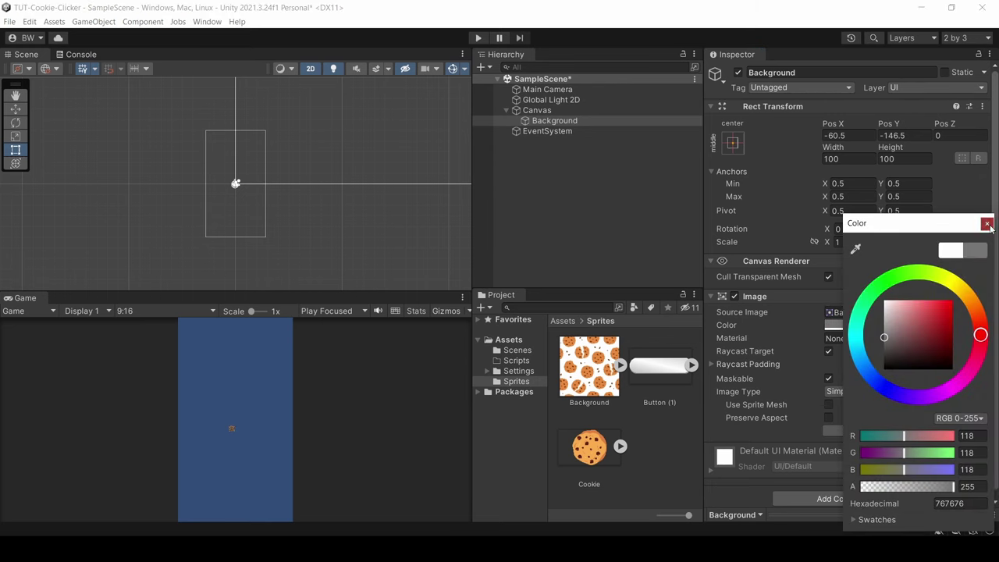
{"action": "left_click", "coordinate": [987, 223]}
Step: Set the Background image to its native size and scale it uniformly to 4
{"action": "left_click", "coordinate": [886, 430]}
{"action": "left_click", "coordinate": [814, 242]}
{"action": "left_click_drag", "start_coordinate": [827, 242], "coordinate": [899, 301]}
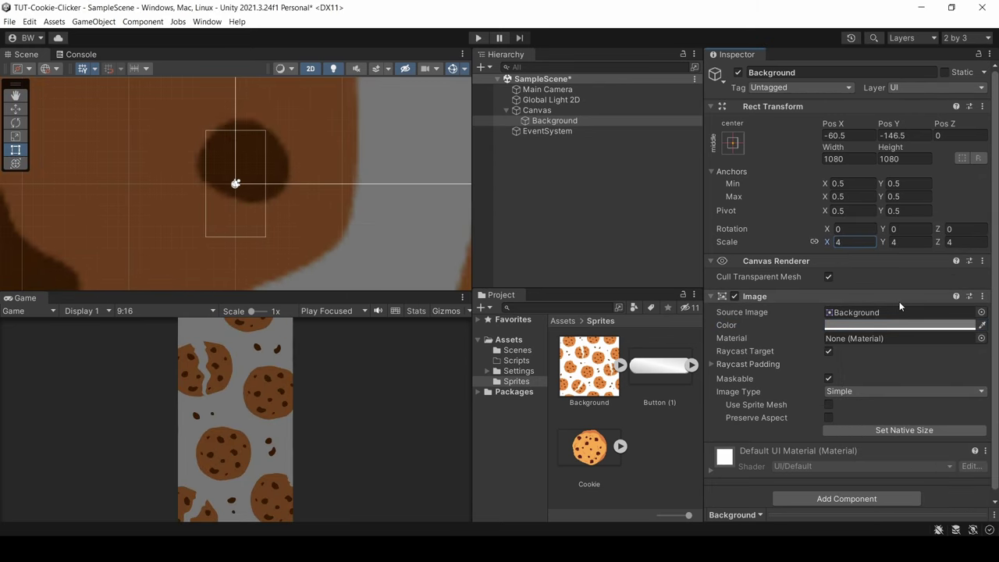
Step: Add a TextMeshPro text under the Canvas and import the TMP Essentials
{"action": "left_click", "coordinate": [546, 111]}
{"action": "right_click", "coordinate": [546, 112]}
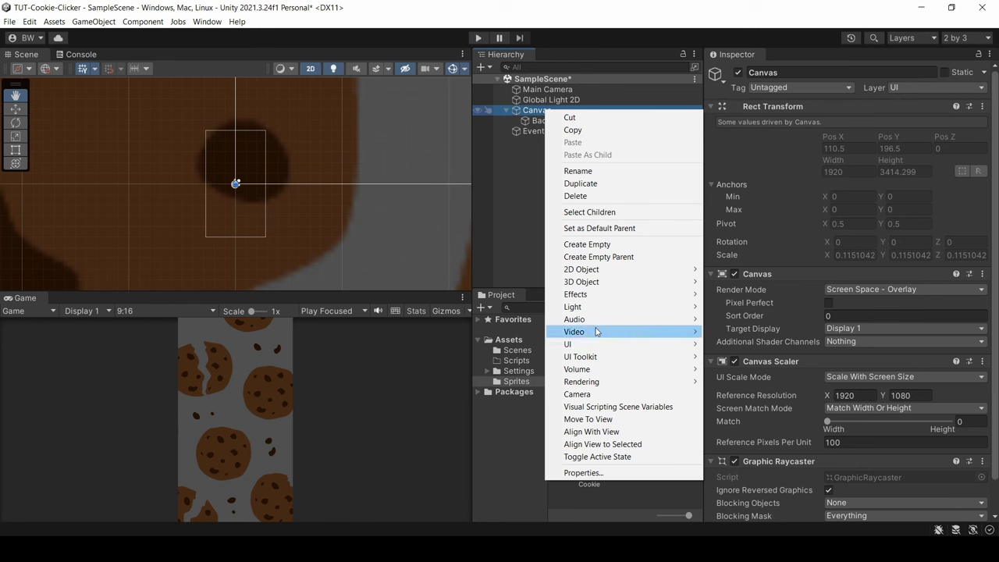
{"action": "mouse_move", "coordinate": [628, 346]}
{"action": "left_click", "coordinate": [749, 357]}
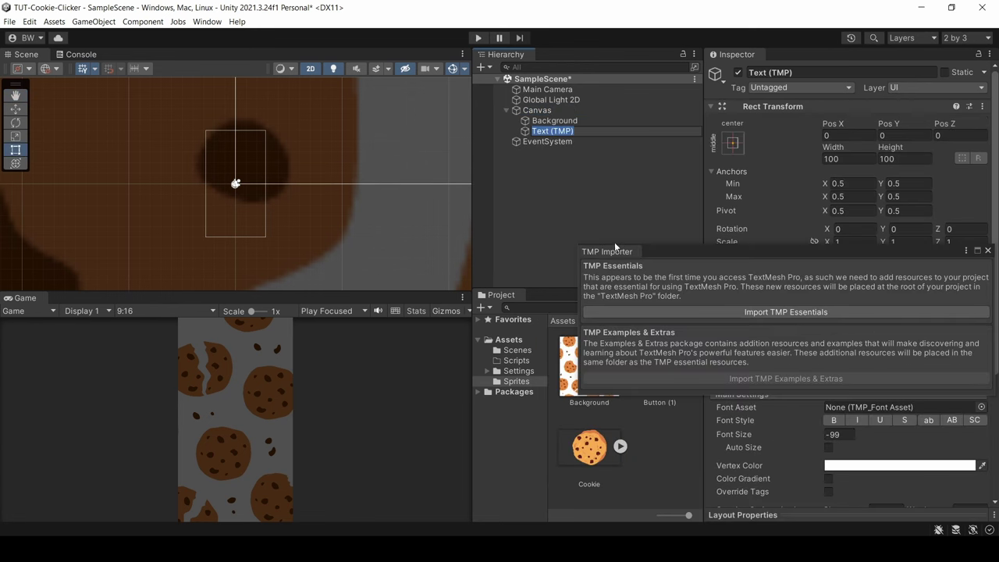
{"action": "left_click", "coordinate": [671, 310]}
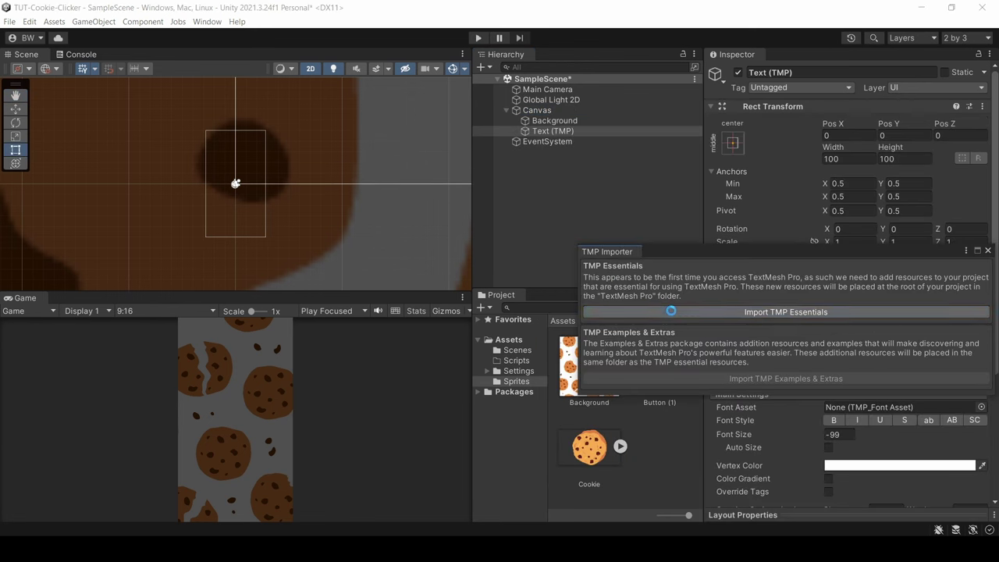
{"action": "left_click", "coordinate": [986, 251]}
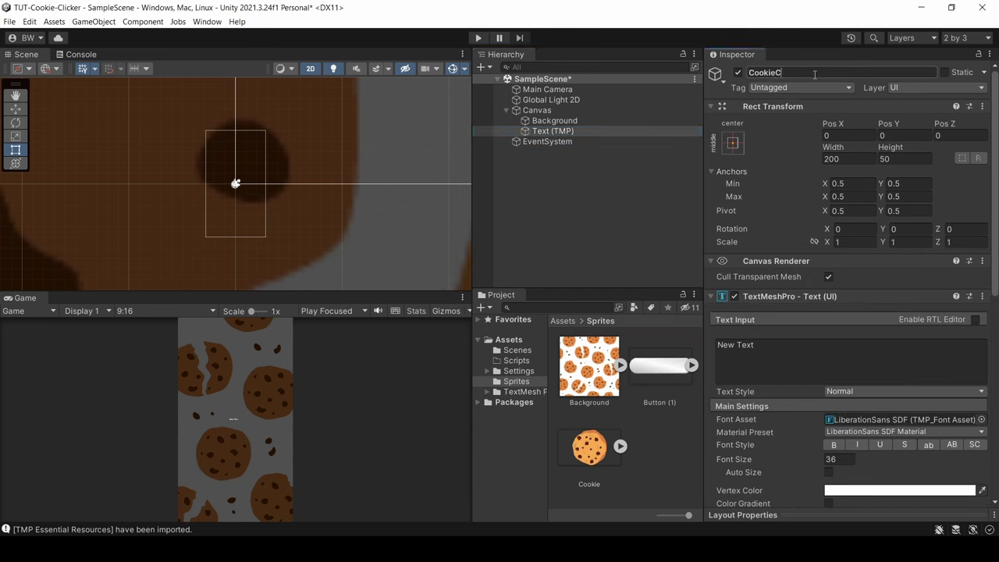
Step: Name the new text CookieCountTXT, make it read 8.8k at font size 160, widen it to 1920 and center-align it
{"action": "double_click", "coordinate": [571, 129]}
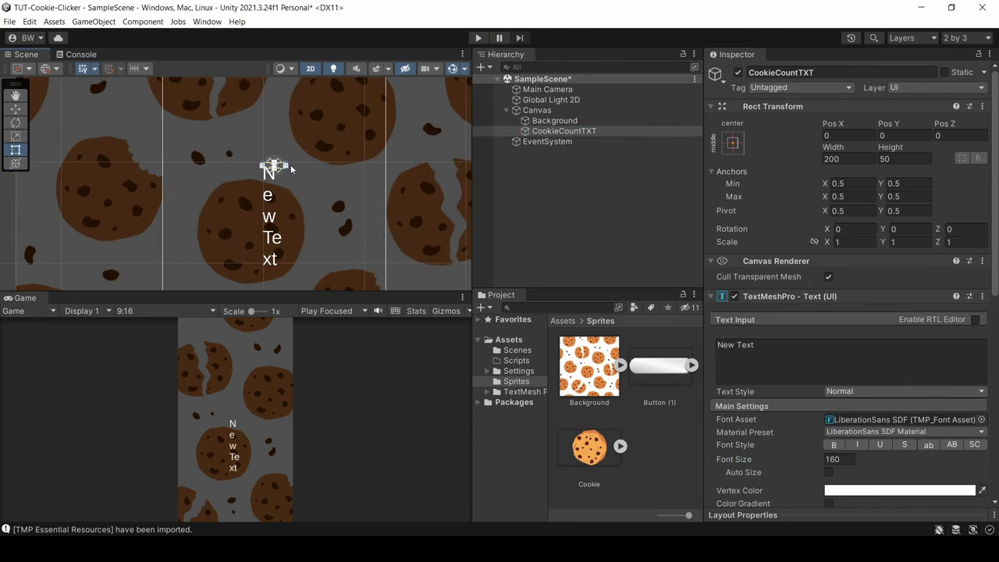
{"action": "scroll", "coordinate": [845, 429], "scroll_direction": "down", "scroll_amount": 4}
{"action": "scroll", "coordinate": [771, 218], "scroll_direction": "up", "scroll_amount": 4}
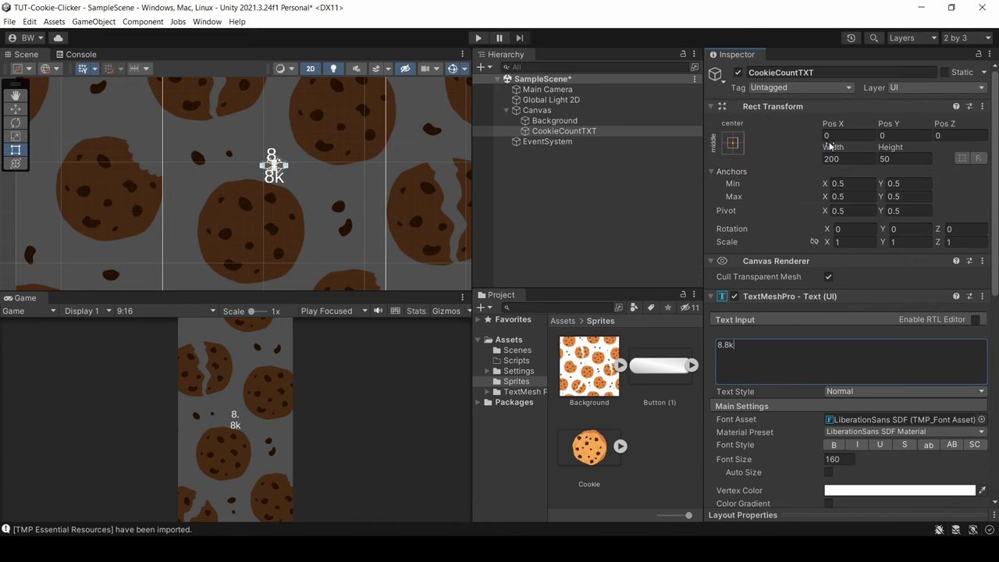
{"action": "left_click_drag", "start_coordinate": [831, 146], "coordinate": [11, 16]}
{"action": "scroll", "coordinate": [904, 223], "scroll_direction": "down", "scroll_amount": 8}
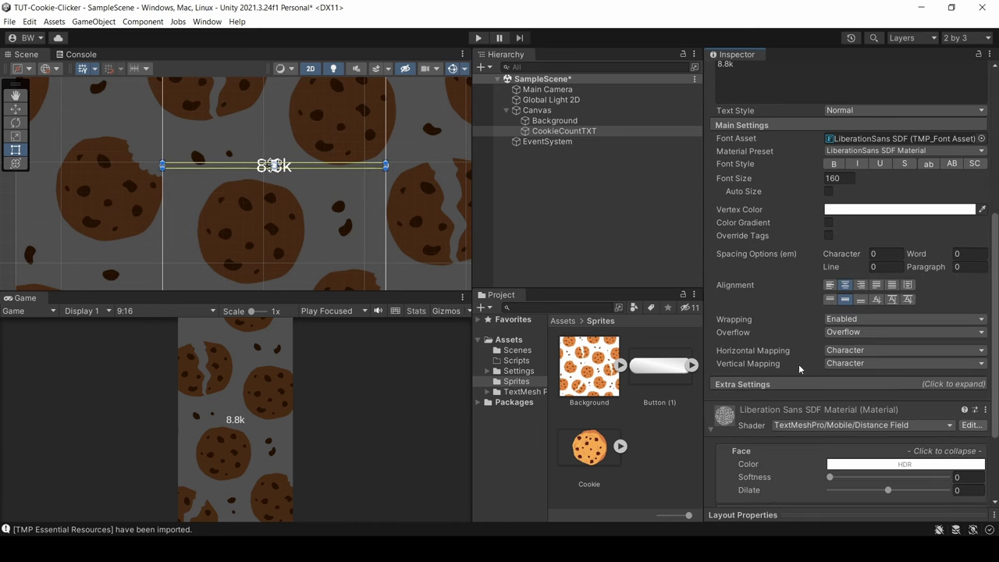
{"action": "scroll", "coordinate": [768, 326], "scroll_direction": "up", "scroll_amount": 8}
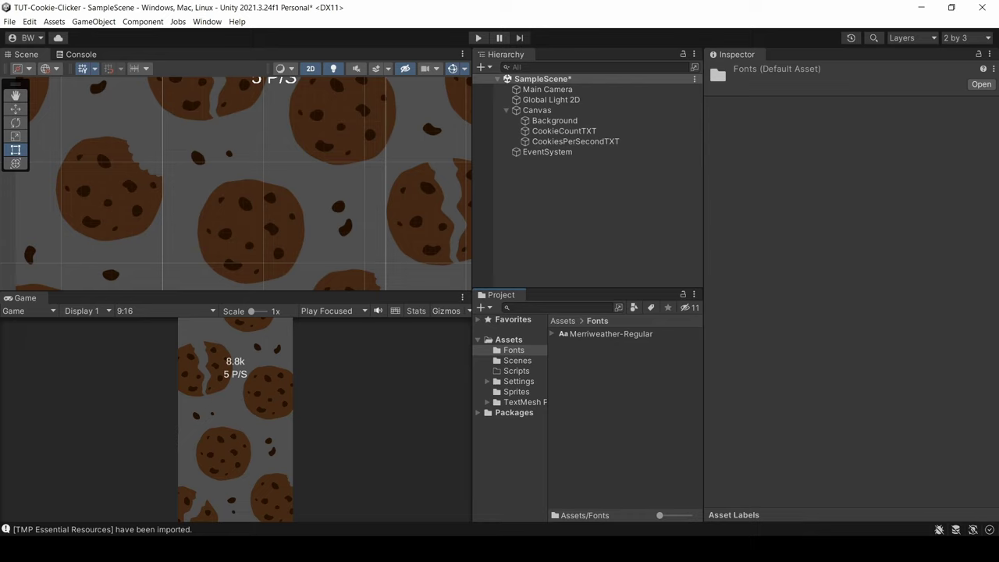
Step: Generate a TextMeshPro font asset from Merriweather-Regular and save it in the Fonts folder as Merriweather-Regular SDF
{"action": "left_click", "coordinate": [206, 22]}
{"action": "mouse_move", "coordinate": [269, 191]}
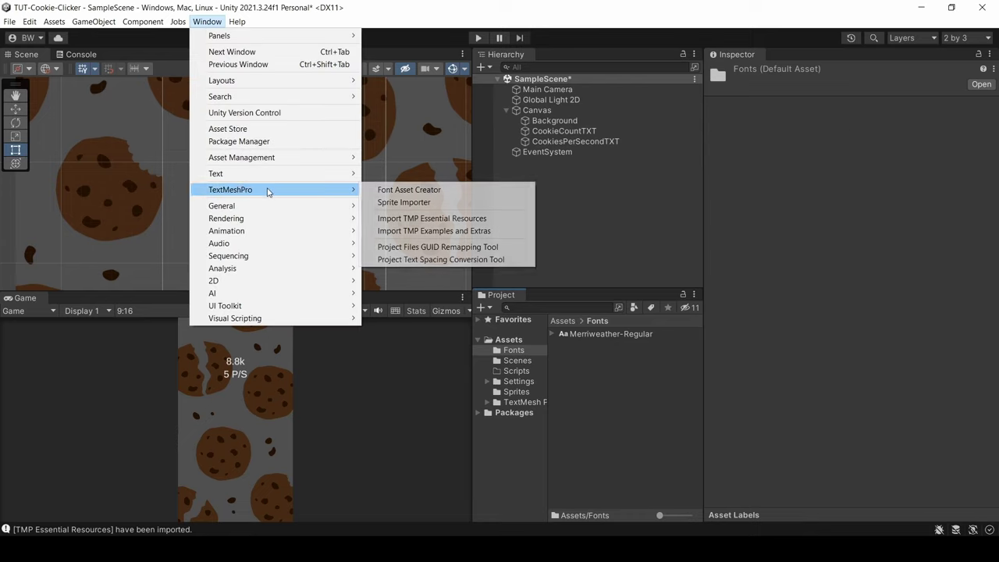
{"action": "left_click", "coordinate": [412, 191]}
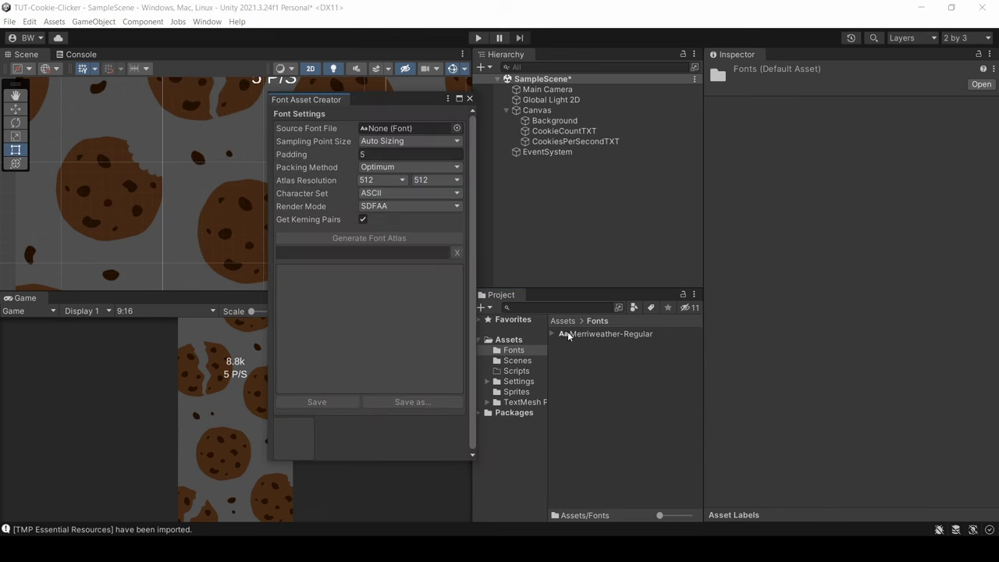
{"action": "left_click_drag", "start_coordinate": [568, 335], "coordinate": [383, 129]}
{"action": "left_click", "coordinate": [369, 238]}
{"action": "left_click", "coordinate": [336, 401]}
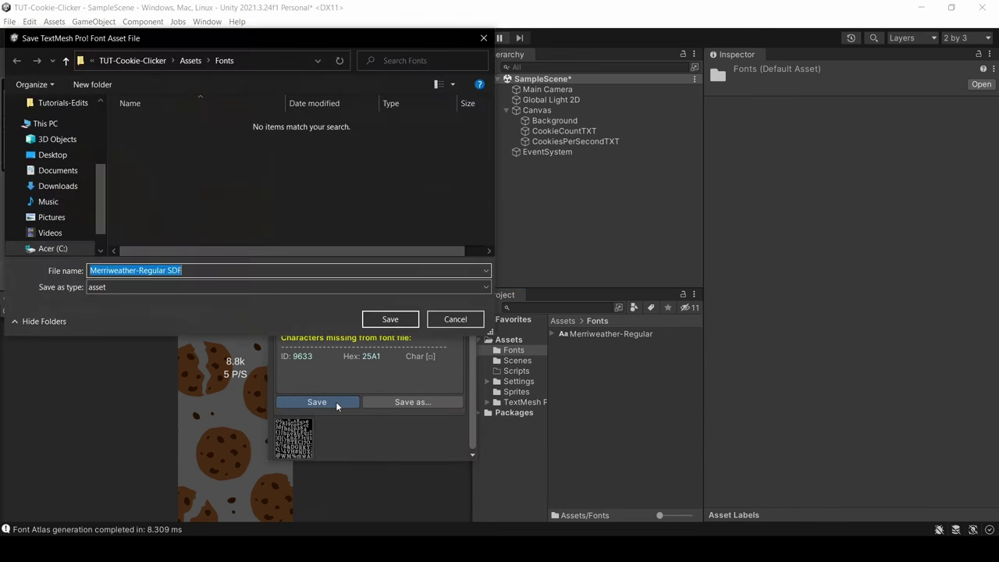
{"action": "left_click", "coordinate": [396, 323]}
{"action": "left_click", "coordinate": [469, 97]}
Step: Apply the Merriweather-Regular SDF font asset to CookieCountTXT and CookiesPerSecondTXT
{"action": "left_click", "coordinate": [550, 124]}
{"action": "left_click", "coordinate": [550, 131]}
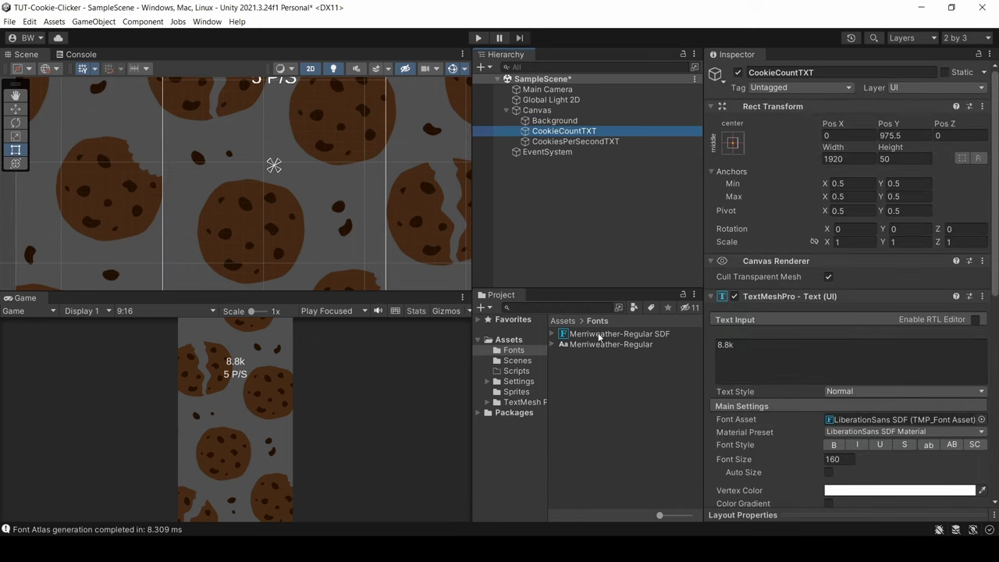
{"action": "left_click_drag", "start_coordinate": [598, 335], "coordinate": [899, 427]}
{"action": "left_click", "coordinate": [593, 141]}
{"action": "left_click_drag", "start_coordinate": [606, 334], "coordinate": [869, 426]}
Step: Create two empty objects under the Canvas, named MainGame and Upgrades
{"action": "right_click", "coordinate": [535, 110]}
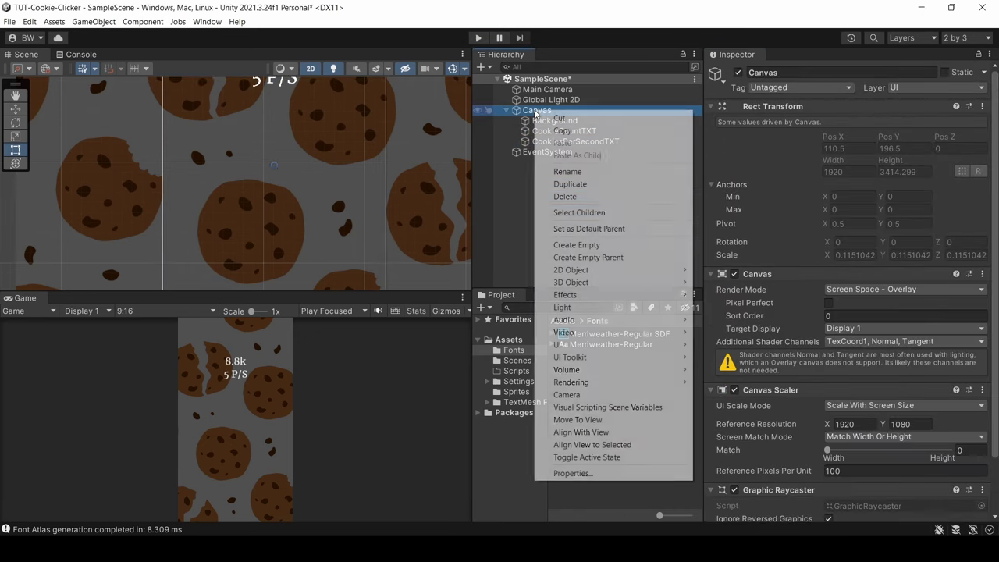
{"action": "left_click", "coordinate": [606, 237]}
{"action": "type", "text": "MainGame"}
{"action": "key", "text": "Return"}
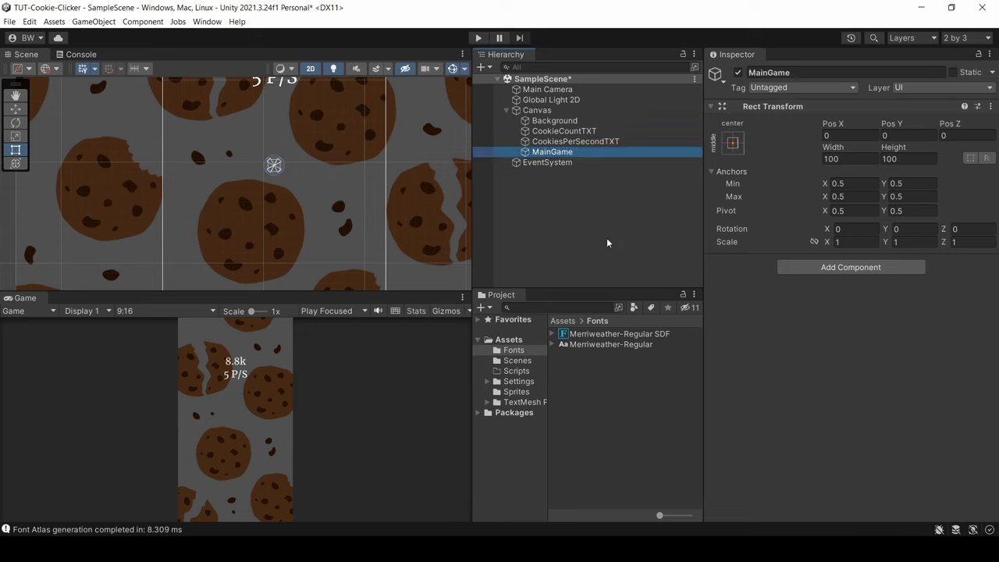
{"action": "right_click", "coordinate": [536, 111]}
{"action": "left_click", "coordinate": [596, 246]}
{"action": "type", "text": "Upgrades"}
{"action": "key", "text": "Return"}
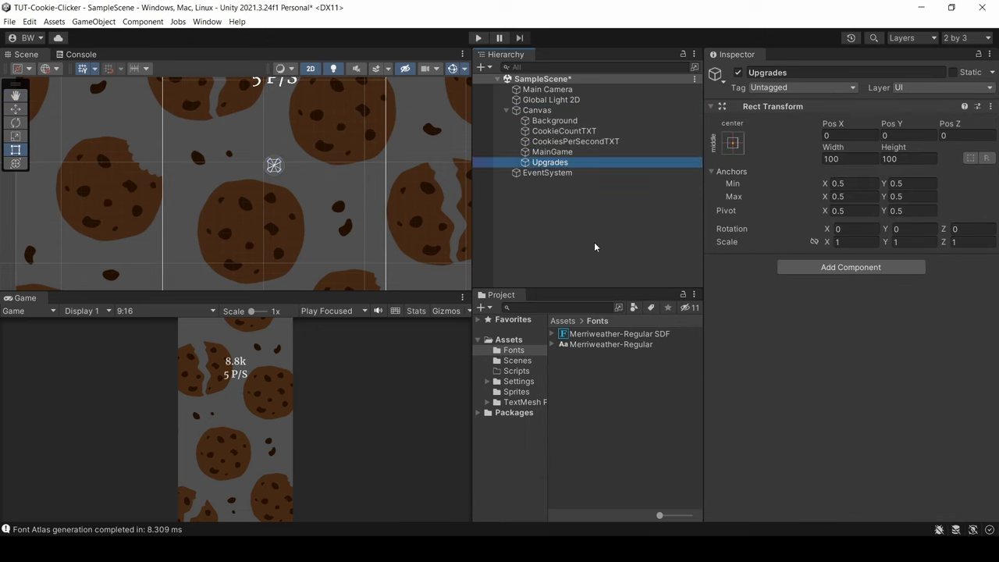
Step: Add a UI Image named Cookie under MainGame, using the Cookie sprite at its native size
{"action": "right_click", "coordinate": [551, 151]}
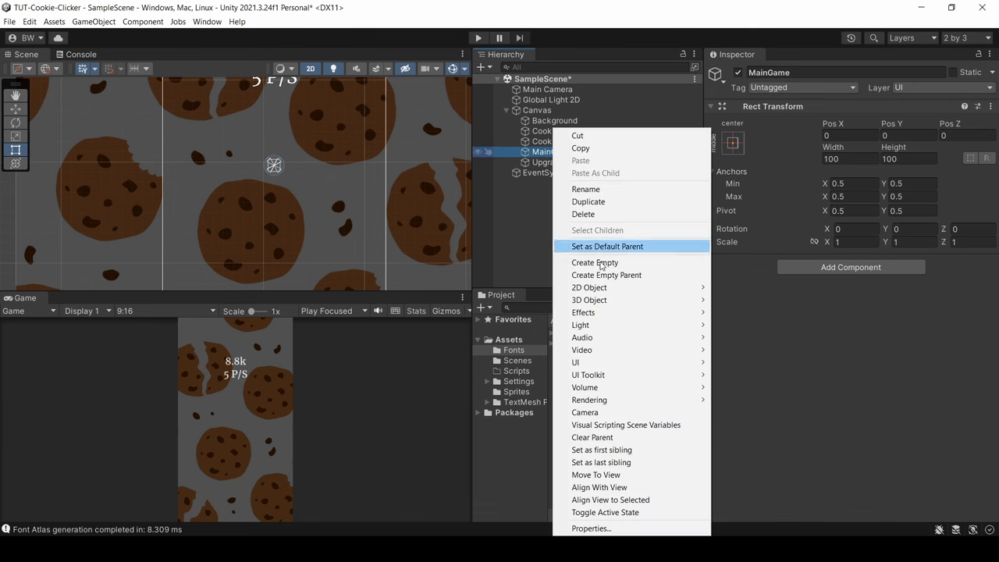
{"action": "left_click", "coordinate": [732, 364]}
{"action": "type", "text": "Cookie"}
{"action": "key", "text": "Return"}
{"action": "left_click", "coordinate": [516, 392]}
{"action": "left_click_drag", "start_coordinate": [582, 354], "coordinate": [882, 312]}
{"action": "left_click", "coordinate": [882, 431]}
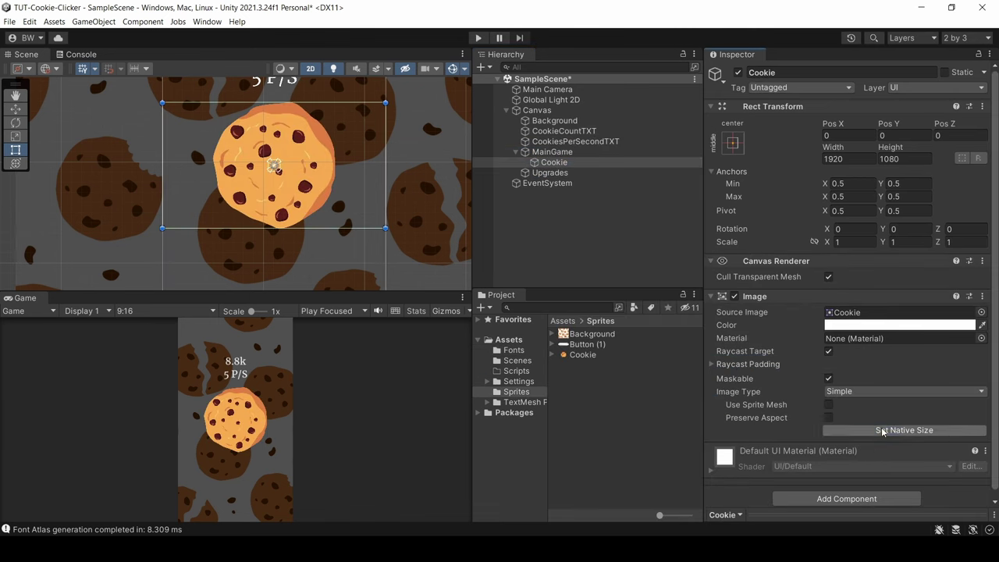
Step: Move CookieCountTXT and CookiesPerSecondTXT together slightly higher above the cookie
{"action": "left_click", "coordinate": [575, 131]}
{"action": "left_click", "coordinate": [577, 141], "text": "shift"}
{"action": "left_click", "coordinate": [553, 143]}
{"action": "left_click_drag", "start_coordinate": [885, 125], "coordinate": [740, 129]}
{"action": "left_click", "coordinate": [579, 164]}
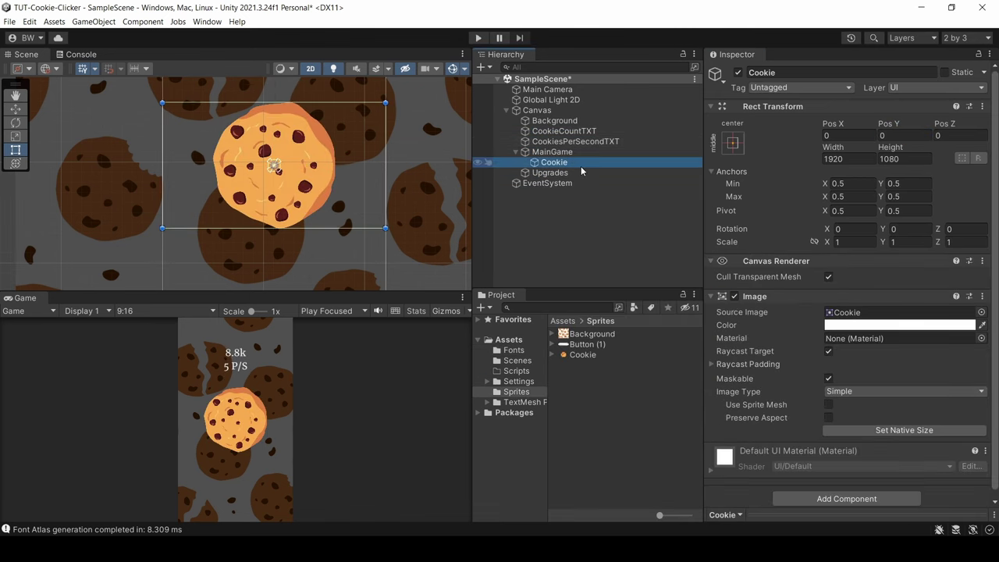
Step: Add a TextMeshPro button named UpgradeBUTTON under MainGame
{"action": "right_click", "coordinate": [552, 152]}
{"action": "mouse_move", "coordinate": [624, 361]}
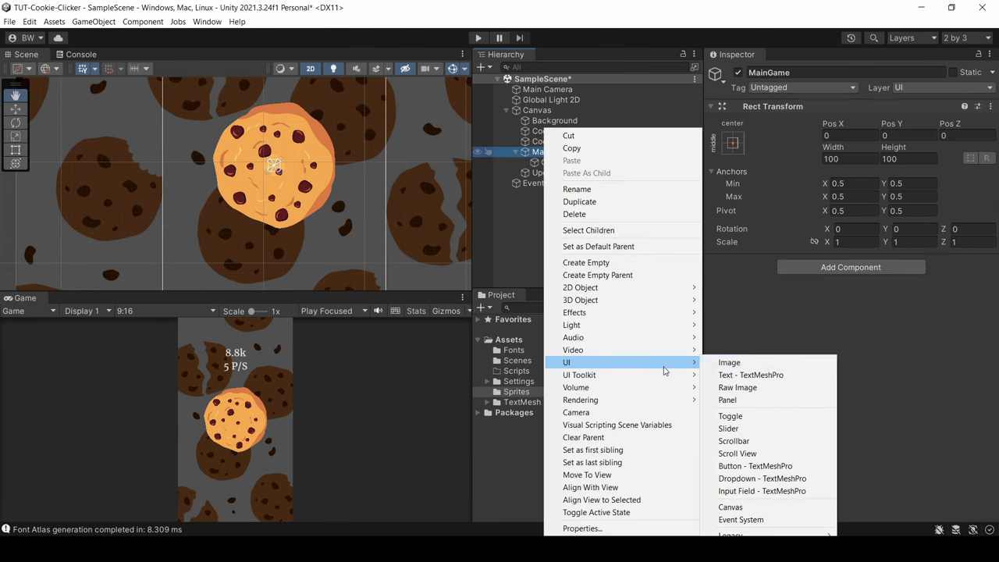
{"action": "left_click", "coordinate": [720, 463]}
{"action": "type", "text": "UpgradeBUTTON"}
{"action": "key", "text": "Return"}
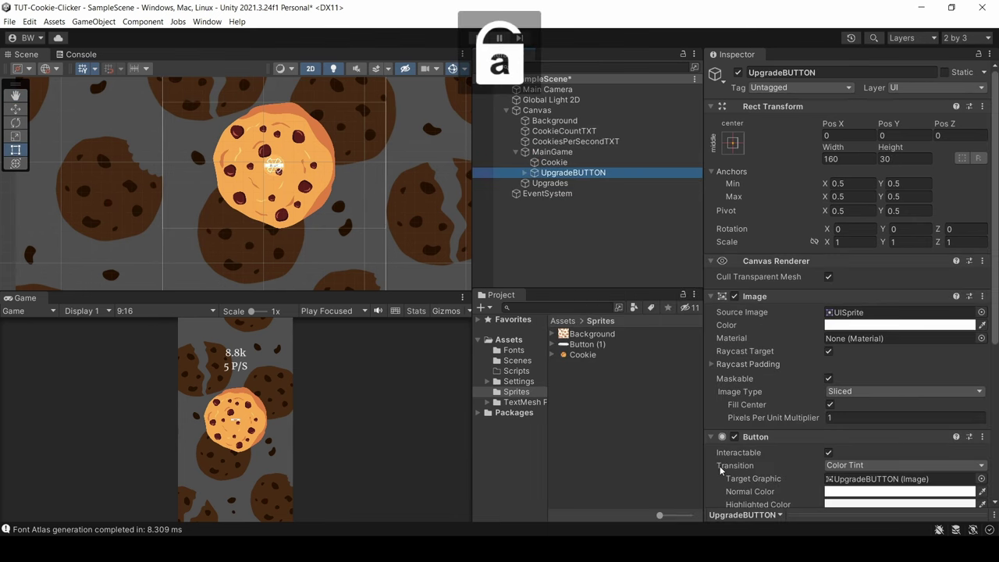
Step: Give UpgradeBUTTON the Button (1) sprite, size it 800 by 650 and move it below the cookie
{"action": "left_click_drag", "start_coordinate": [587, 345], "coordinate": [858, 316]}
{"action": "left_click", "coordinate": [846, 158]}
{"action": "type", "text": "800"}
{"action": "key", "text": "Tab"}
{"action": "type", "text": "650"}
{"action": "left_click_drag", "start_coordinate": [769, 114], "coordinate": [16, 437]}
Step: Make the UpgradeBUTTON label read Upgrades at font size 120 in the Merriweather-Regular SDF font
{"action": "left_click", "coordinate": [524, 173]}
{"action": "left_click", "coordinate": [570, 184]}
{"action": "scroll", "coordinate": [780, 312], "scroll_direction": "down", "scroll_amount": 3}
{"action": "left_click", "coordinate": [841, 388]}
{"action": "type", "text": "120"}
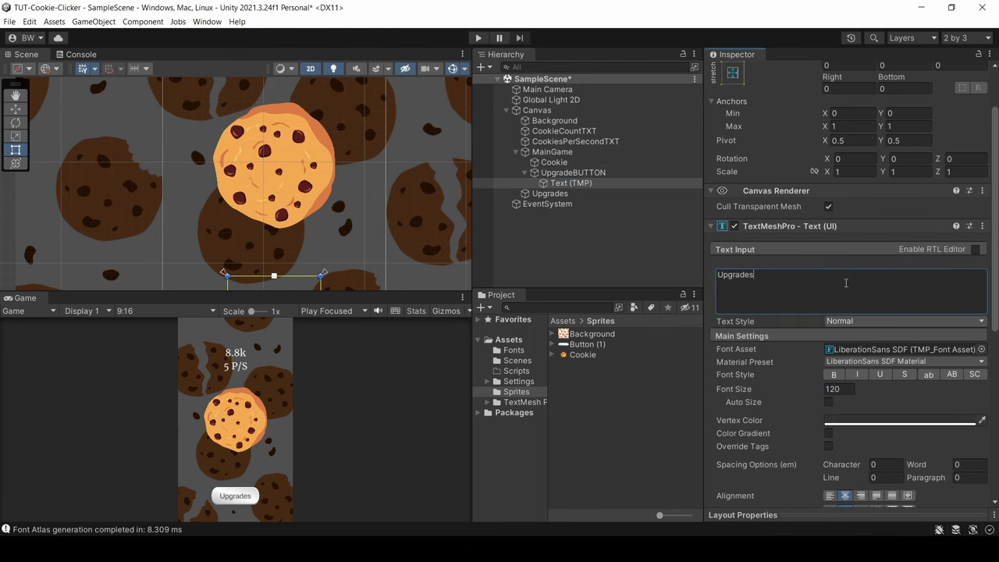
{"action": "left_click", "coordinate": [981, 350]}
{"action": "double_click", "coordinate": [706, 215]}
Step: Collapse the MainGame object and deactivate it
{"action": "left_click", "coordinate": [516, 152]}
{"action": "left_click", "coordinate": [552, 152]}
{"action": "left_click", "coordinate": [738, 72]}
Step: Add a TextMeshPro button named ResumeBUTTON under Upgrades
{"action": "left_click", "coordinate": [546, 163]}
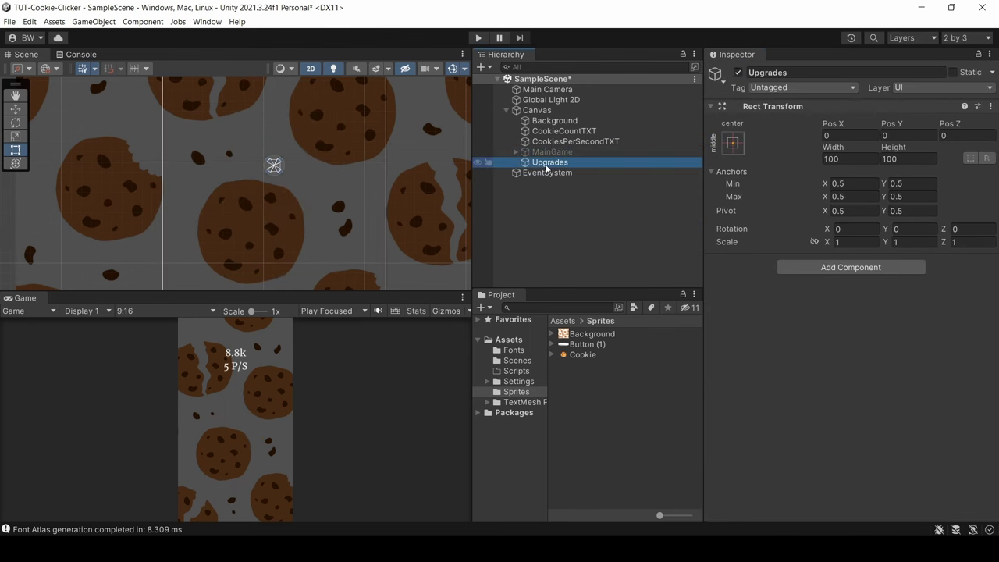
{"action": "right_click", "coordinate": [546, 166]}
{"action": "left_click", "coordinate": [736, 482]}
{"action": "type", "text": "ResumeBUTTON"}
{"action": "key", "text": "Return"}
Step: Give ResumeBUTTON the Button (1) sprite, a blue color and a size of 800 by 650, and raise it to about Y 1463.5
{"action": "left_click_drag", "start_coordinate": [587, 344], "coordinate": [858, 313]}
{"action": "left_click", "coordinate": [897, 324]}
{"action": "left_click", "coordinate": [873, 377]}
{"action": "left_click", "coordinate": [938, 300]}
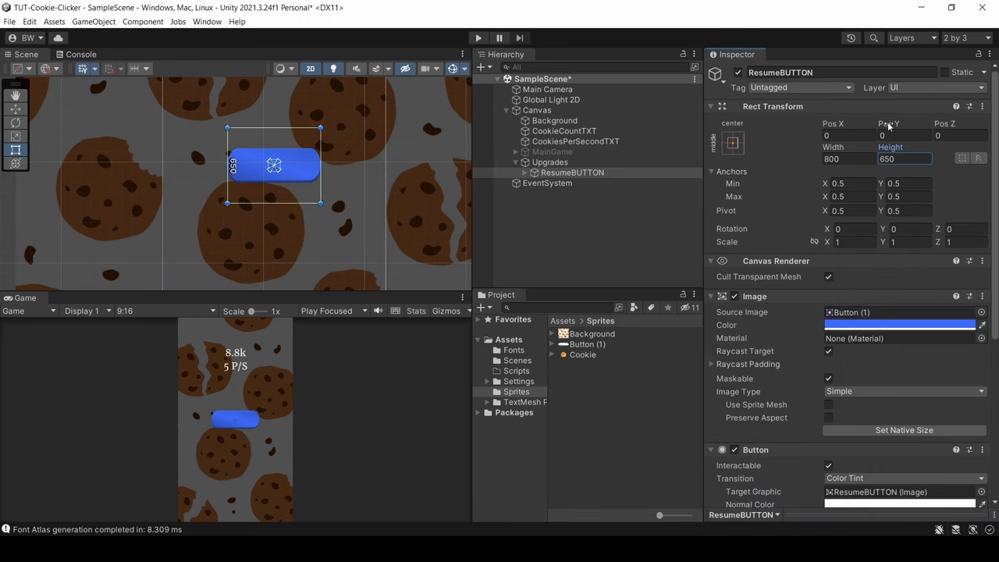
{"action": "left_click_drag", "start_coordinate": [888, 123], "coordinate": [658, 348]}
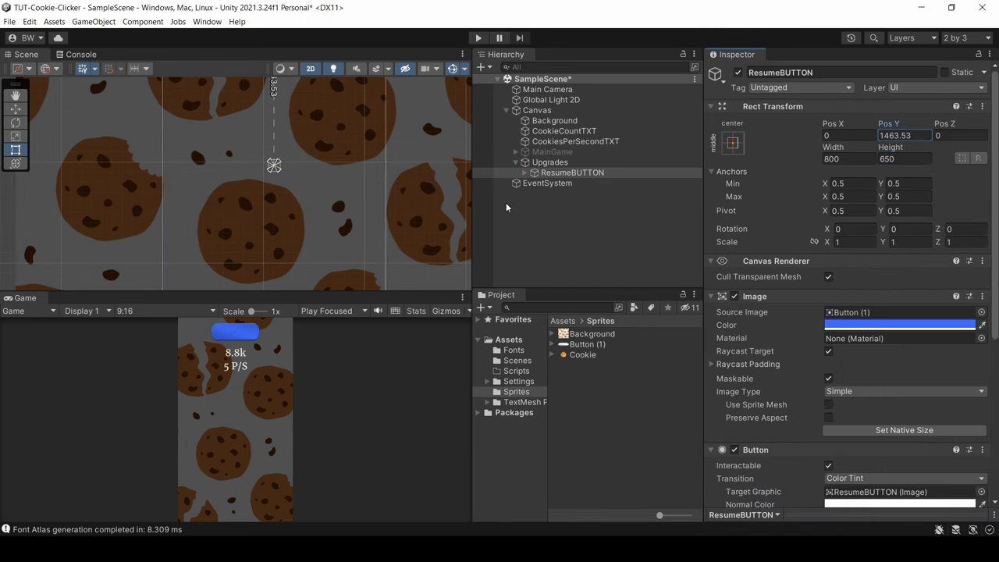
Step: Make the ResumeBUTTON label read Resume at font size 120, in white with the Merriweather-Regular SDF font
{"action": "left_click", "coordinate": [524, 173]}
{"action": "left_click", "coordinate": [570, 183]}
{"action": "left_click", "coordinate": [871, 373]}
{"action": "type", "text": "Resume"}
{"action": "left_click", "coordinate": [840, 458]}
{"action": "type", "text": "120"}
{"action": "left_click", "coordinate": [897, 489]}
{"action": "left_click", "coordinate": [981, 420]}
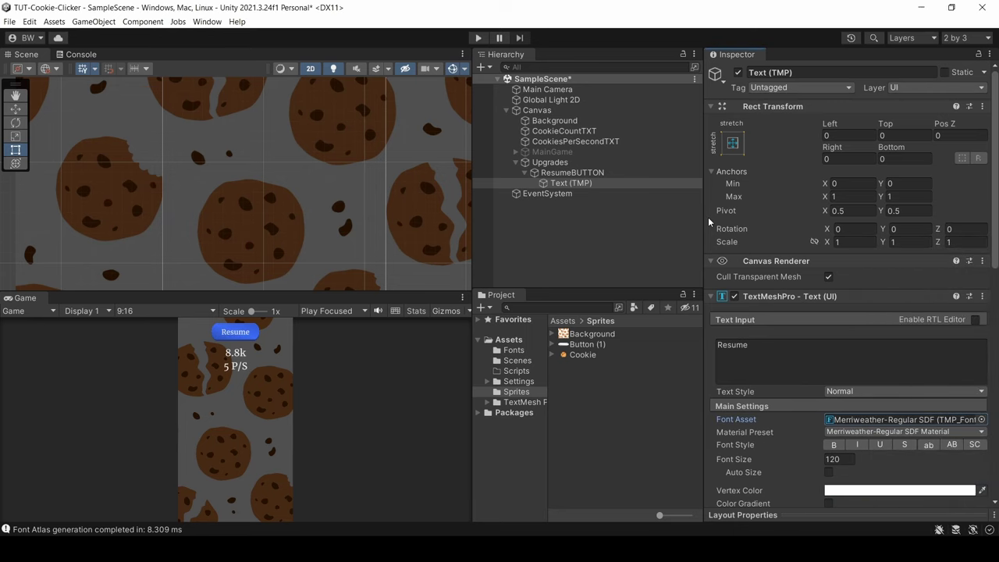
Step: Add a UI Scroll View under the Upgrades object
{"action": "right_click", "coordinate": [545, 162]}
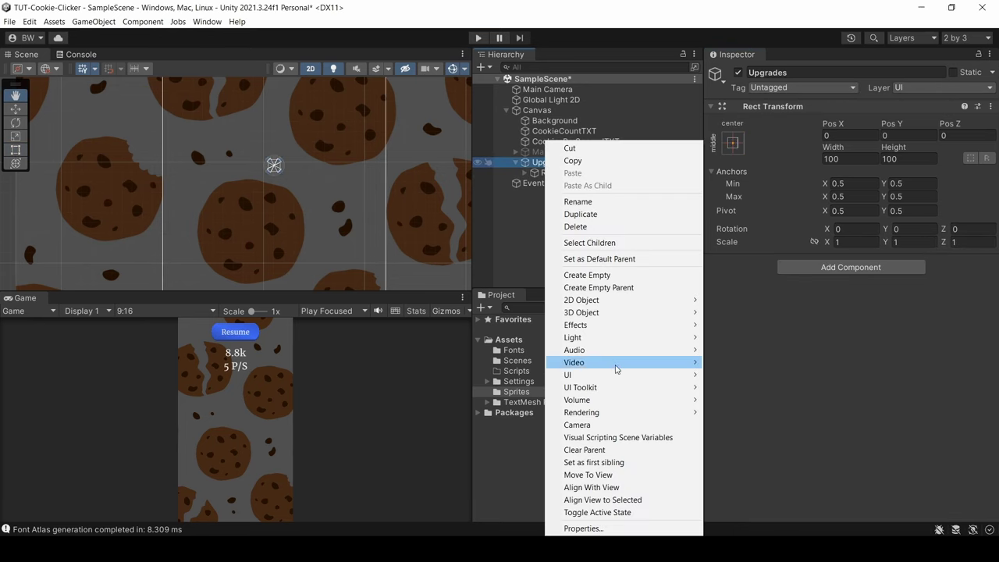
{"action": "mouse_move", "coordinate": [593, 374]}
{"action": "left_click", "coordinate": [737, 468]}
{"action": "key", "text": "Return"}
Step: Resize the Scroll View to about 1702 by 2451 and lower it to about Y -468, below the counter texts
{"action": "left_click_drag", "start_coordinate": [827, 148], "coordinate": [968, 149]}
{"action": "left_click_drag", "start_coordinate": [887, 148], "coordinate": [635, 149]}
{"action": "left_click_drag", "start_coordinate": [889, 124], "coordinate": [547, 129]}
{"action": "scroll", "coordinate": [305, 217], "scroll_direction": "down", "scroll_amount": 6}
{"action": "middle_click_drag", "start_coordinate": [305, 216], "coordinate": [296, 195]}
{"action": "left_click_drag", "start_coordinate": [889, 148], "coordinate": [518, 144]}
{"action": "left_click_drag", "start_coordinate": [888, 125], "coordinate": [702, 131]}
{"action": "left_click_drag", "start_coordinate": [889, 147], "coordinate": [941, 146]}
{"action": "left_click_drag", "start_coordinate": [890, 125], "coordinate": [921, 127]}
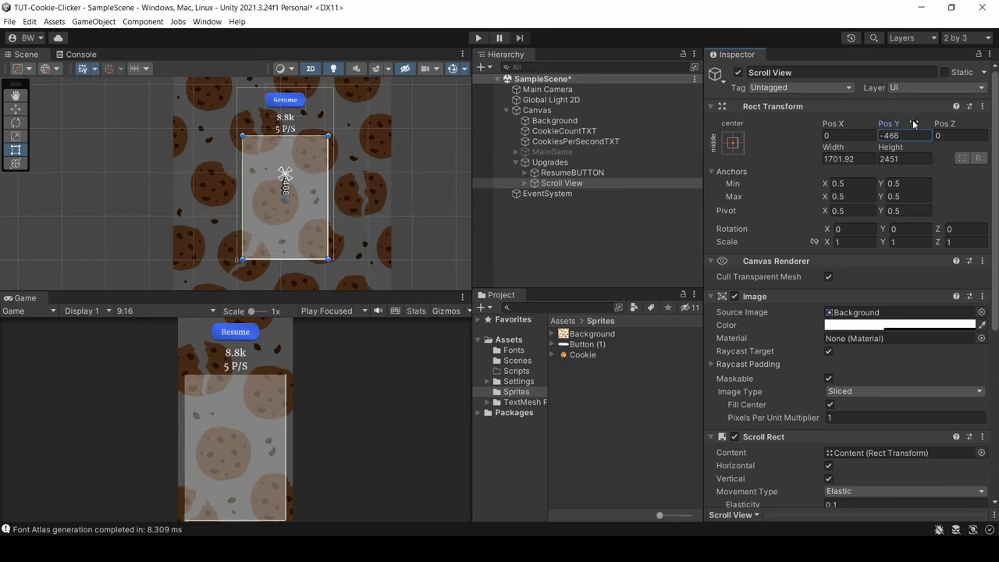
Step: Delete the horizontal scrollbar from the Scroll View
{"action": "left_click", "coordinate": [524, 182]}
{"action": "left_click", "coordinate": [581, 203]}
{"action": "key", "text": "Delete"}
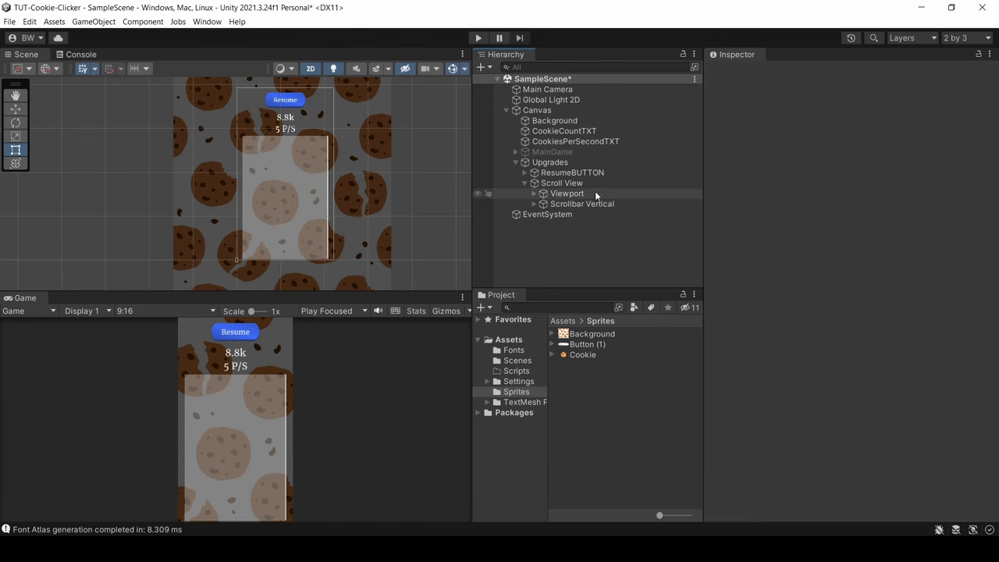
Step: Disable horizontal scrolling on the Scroll View, set vertical scrollbar visibility to Auto Hide and scroll sensitivity to 100
{"action": "left_click", "coordinate": [577, 184]}
{"action": "scroll", "coordinate": [878, 375], "scroll_direction": "down", "scroll_amount": 5}
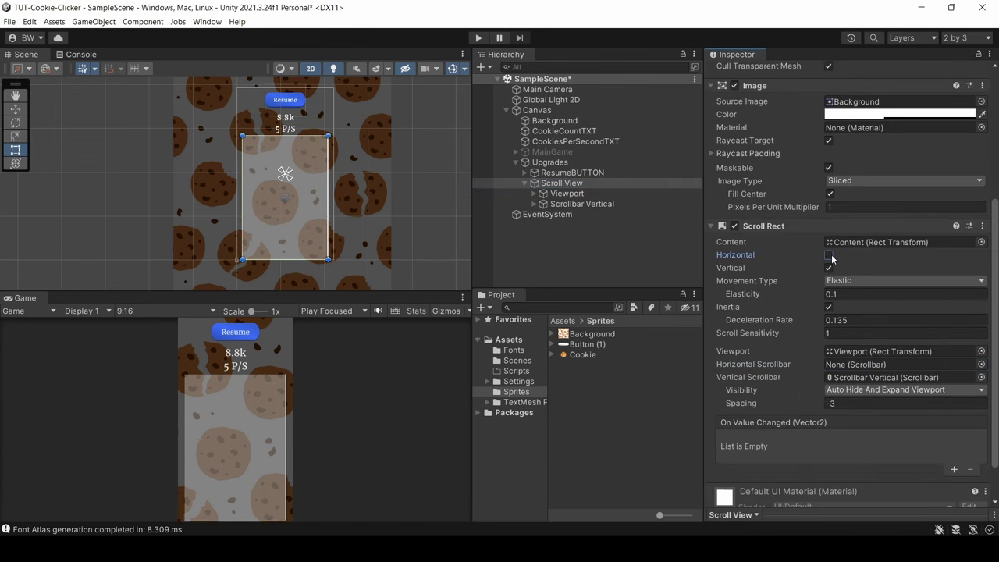
{"action": "left_click", "coordinate": [897, 389]}
{"action": "left_click", "coordinate": [836, 414]}
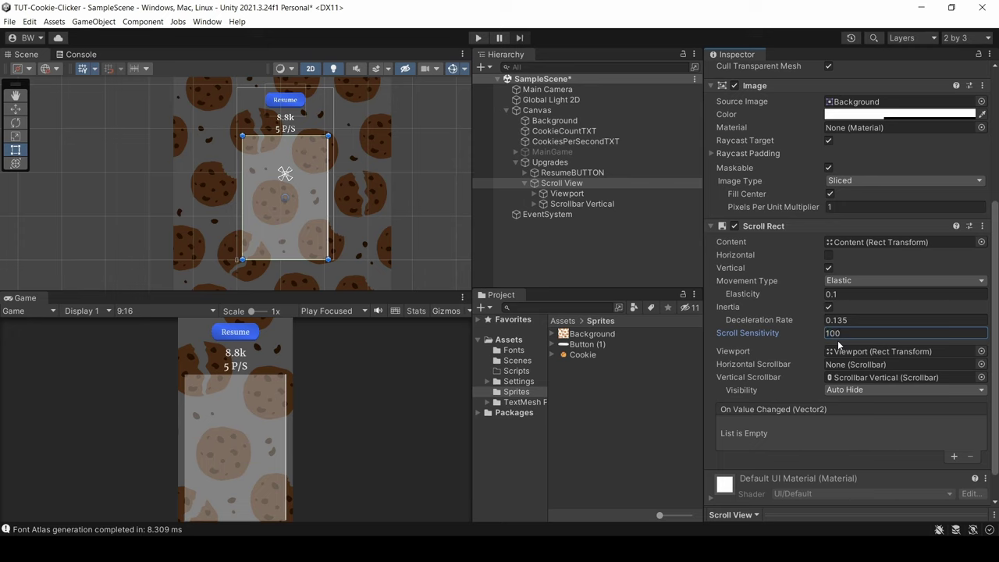
Step: Add a Grid Layout Group to Content with 800 by 650 cells, 150 by 60 spacing and a fixed column count of 1
{"action": "left_click", "coordinate": [533, 194]}
{"action": "left_click", "coordinate": [572, 204]}
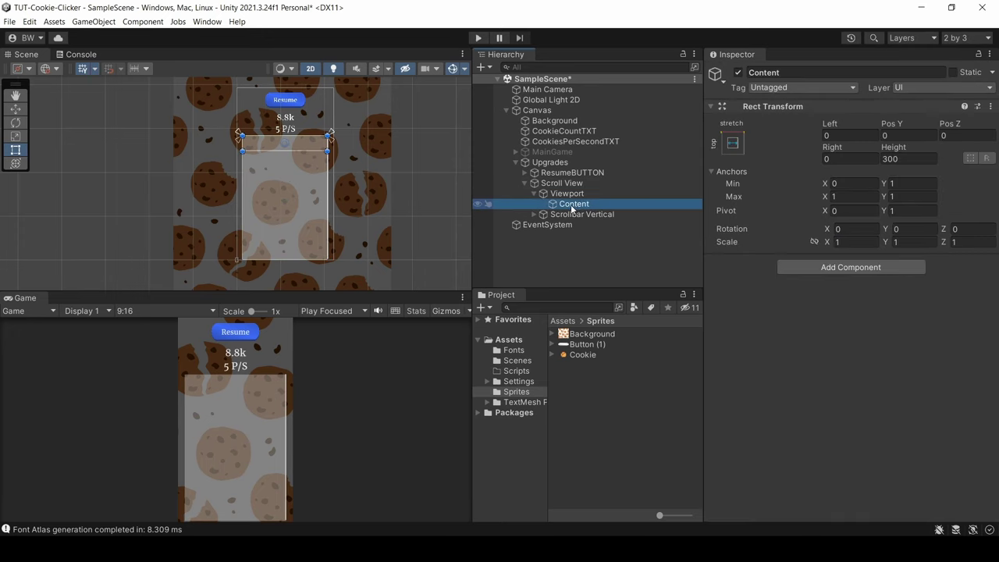
{"action": "left_click", "coordinate": [806, 268]}
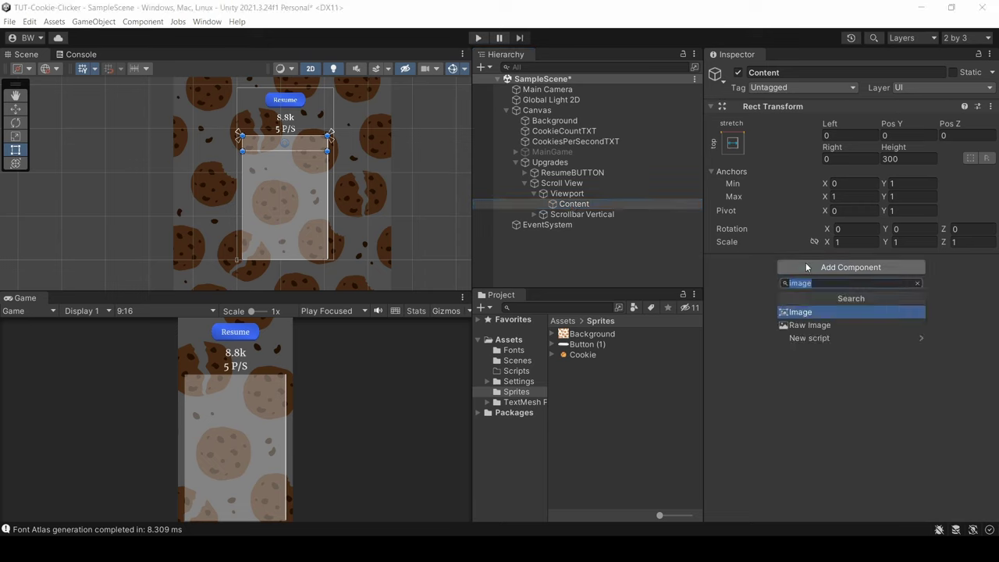
{"action": "type", "text": "grid"}
{"action": "left_click", "coordinate": [819, 337]}
{"action": "left_click", "coordinate": [858, 354]}
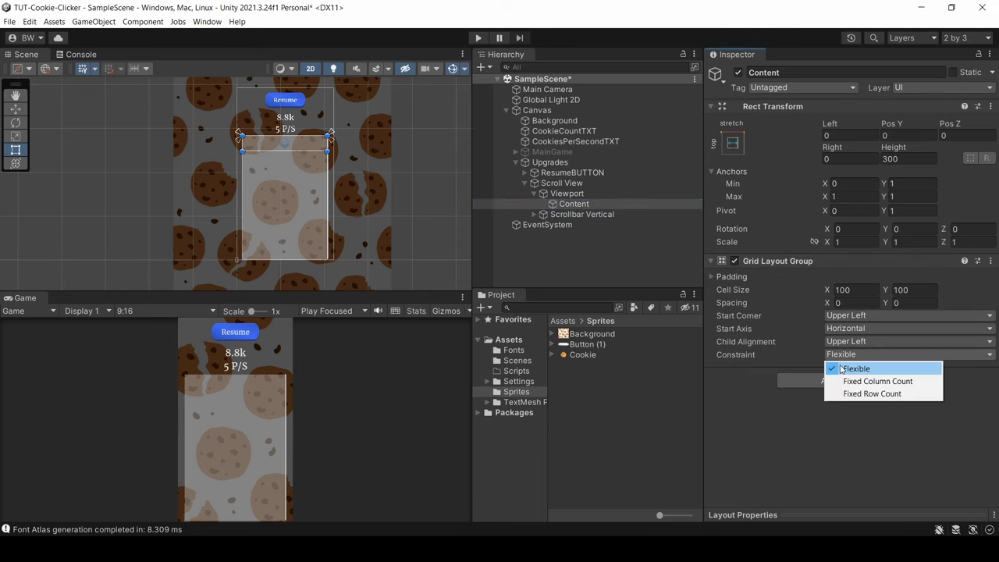
{"action": "left_click", "coordinate": [844, 380]}
{"action": "left_click", "coordinate": [845, 371]}
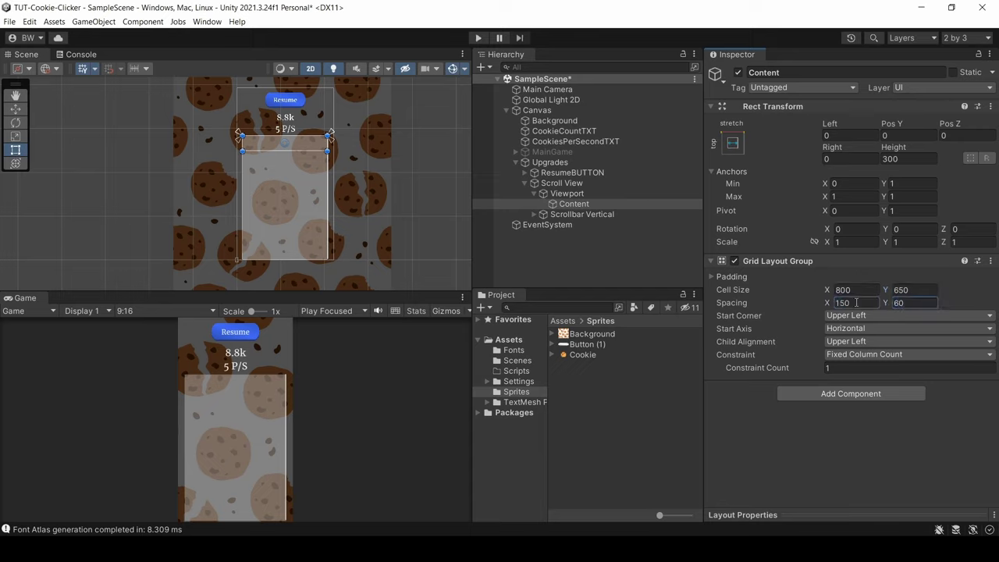
Step: Add a Content Size Fitter to Content with Vertical Fit set to Preferred Size
{"action": "left_click", "coordinate": [850, 393]}
{"action": "type", "text": "content"}
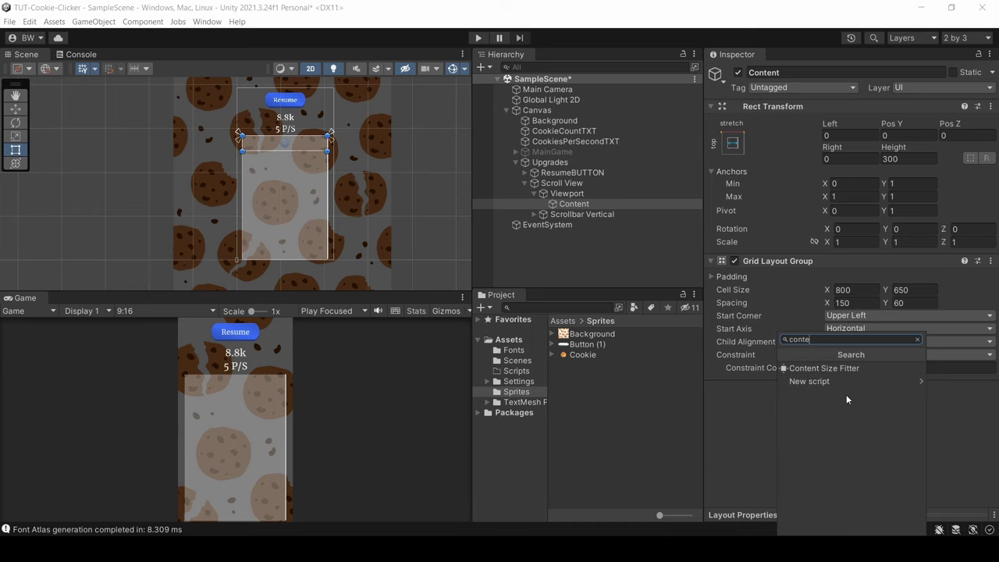
{"action": "key", "text": "Return"}
{"action": "left_click", "coordinate": [858, 428]}
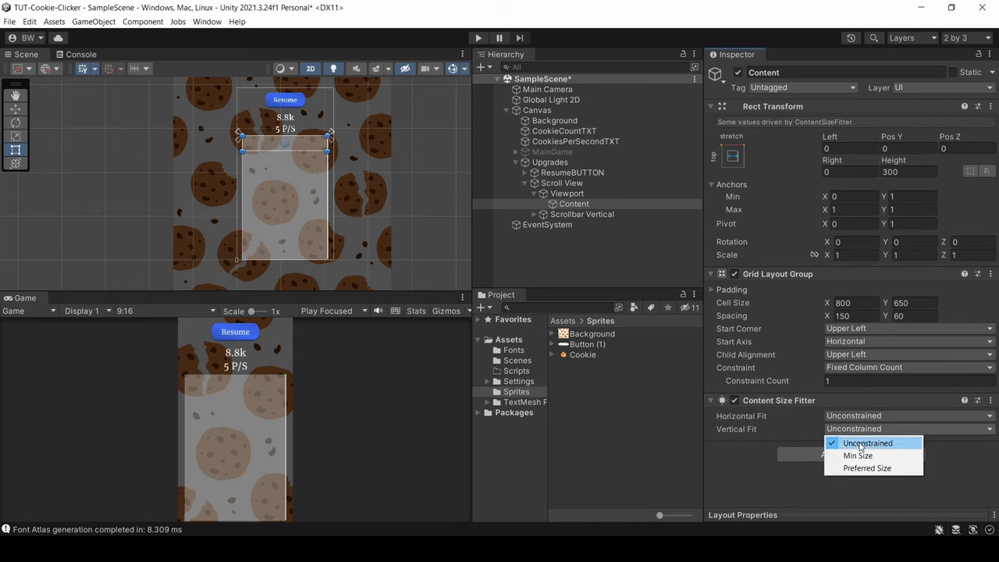
{"action": "left_click", "coordinate": [858, 468]}
Step: Create an empty object named UPGRADE under Content and add a TextMeshPro button named UpgradeButton inside it
{"action": "right_click", "coordinate": [573, 204]}
{"action": "left_click", "coordinate": [612, 285]}
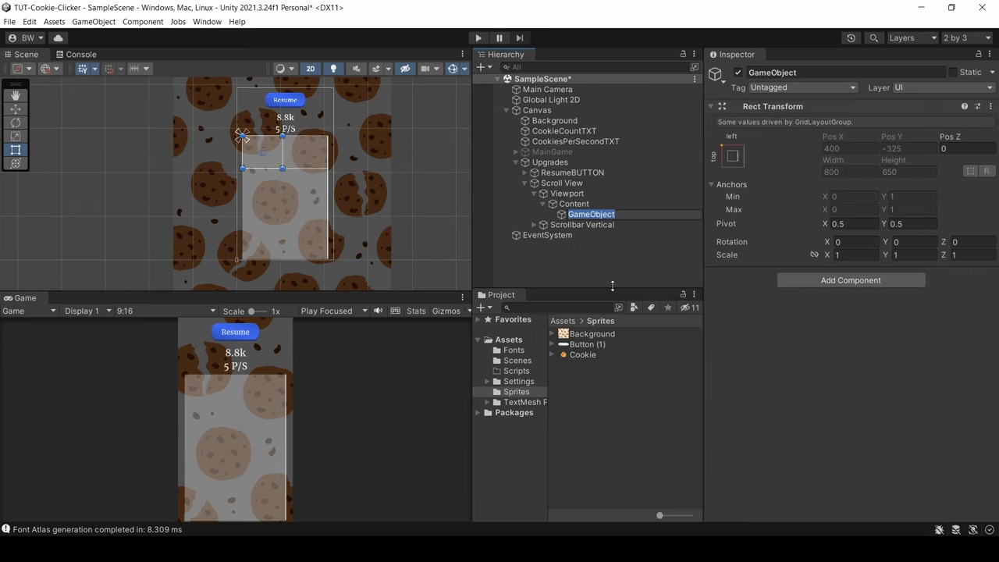
{"action": "type", "text": "PGRADE"}
{"action": "right_click", "coordinate": [585, 214]}
{"action": "left_click", "coordinate": [791, 320]}
{"action": "type", "text": "UpgradeButton"}
{"action": "key", "text": "Return"}
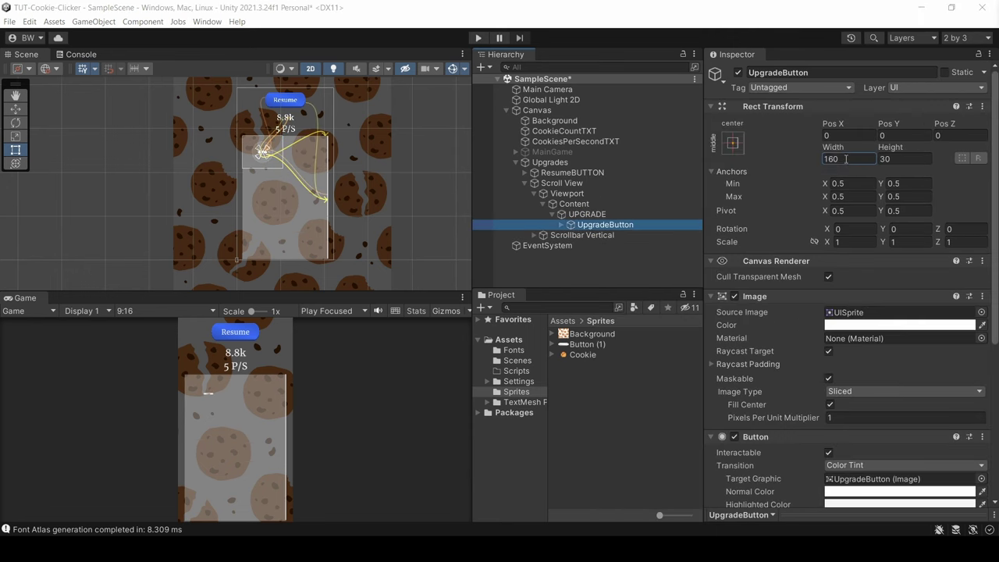
Step: Set UpgradeButton to 800 by 650 and assign it the Button (1) sprite
{"action": "left_click", "coordinate": [846, 158]}
{"action": "type", "text": "800"}
{"action": "key", "text": "Tab"}
{"action": "type", "text": "650"}
{"action": "left_click_drag", "start_coordinate": [585, 344], "coordinate": [837, 313]}
Step: Make the UpgradeButton label read Upgrade 1 at font size 120
{"action": "left_click", "coordinate": [560, 225]}
{"action": "left_click", "coordinate": [597, 235]}
{"action": "left_click", "coordinate": [841, 461]}
{"action": "type", "text": "120"}
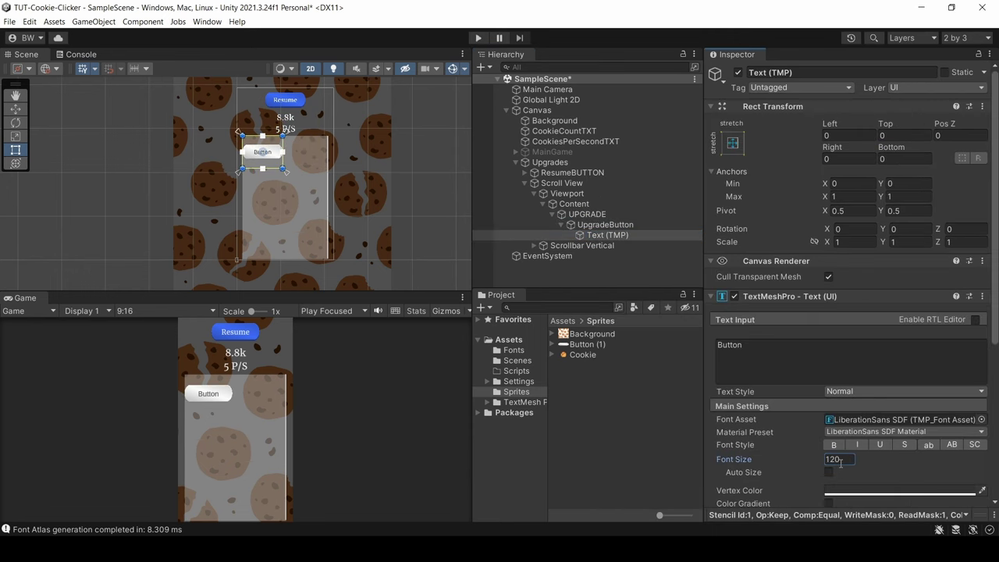
{"action": "type", "text": "1"}
Step: Add a UI image named TextArea under UPGRADE
{"action": "left_click", "coordinate": [560, 224]}
{"action": "right_click", "coordinate": [586, 214]}
{"action": "left_click", "coordinate": [772, 218]}
{"action": "type", "text": "TextArea"}
{"action": "key", "text": "Return"}
Step: Place TextArea beside the button at about X 862.4, size it 800 by 650 and give it a translucent color
{"action": "left_click_drag", "start_coordinate": [833, 124], "coordinate": [678, 258]}
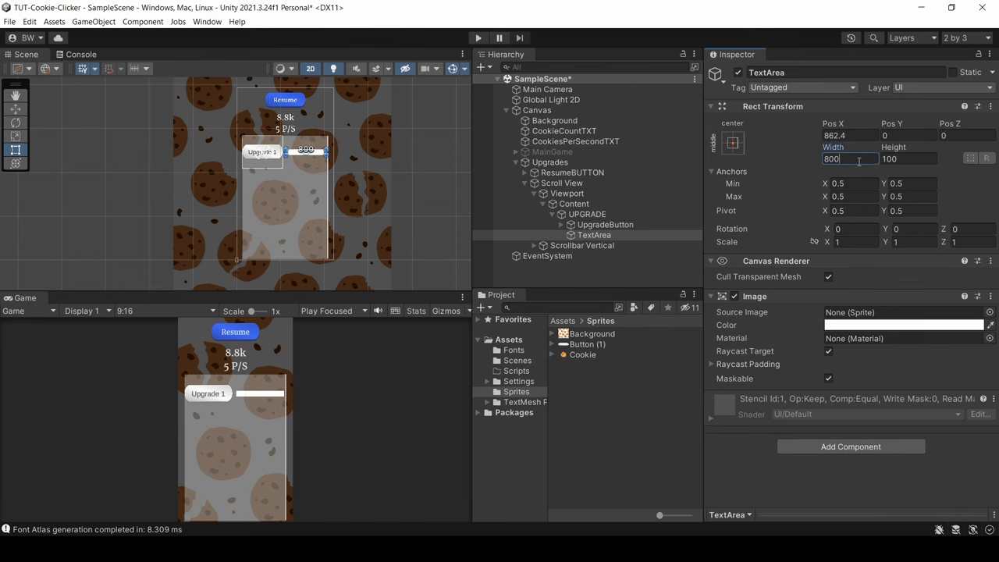
{"action": "key", "text": "Tab"}
{"action": "type", "text": "650"}
{"action": "left_click", "coordinate": [872, 325]}
{"action": "left_click", "coordinate": [881, 325]}
{"action": "left_click", "coordinate": [987, 224]}
Step: Add a TextMeshPro text named UpgradeDescription under TextArea
{"action": "right_click", "coordinate": [614, 235]}
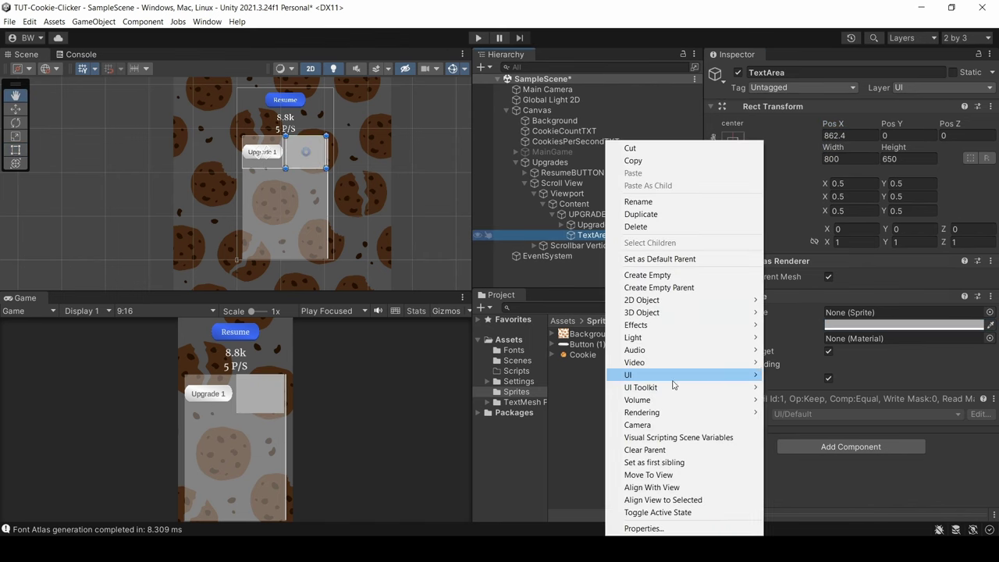
{"action": "mouse_move", "coordinate": [673, 378]}
{"action": "left_click", "coordinate": [812, 363]}
{"action": "left_click", "coordinate": [811, 74]}
{"action": "type", "text": "Upgra"}
{"action": "type", "text": "f"}
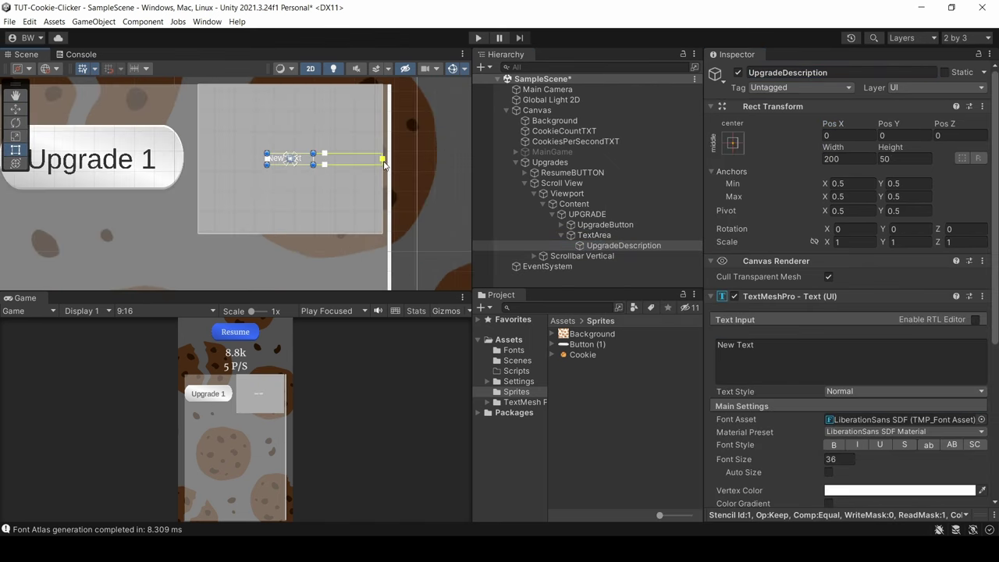
Step: Make UpgradeDescription read Description at font size 80, in black, centered, with the Merriweather-Regular SDF font
{"action": "scroll", "coordinate": [857, 423], "scroll_direction": "down", "scroll_amount": 2}
{"action": "left_click", "coordinate": [839, 388]}
{"action": "type", "text": "80"}
{"action": "left_click", "coordinate": [856, 420]}
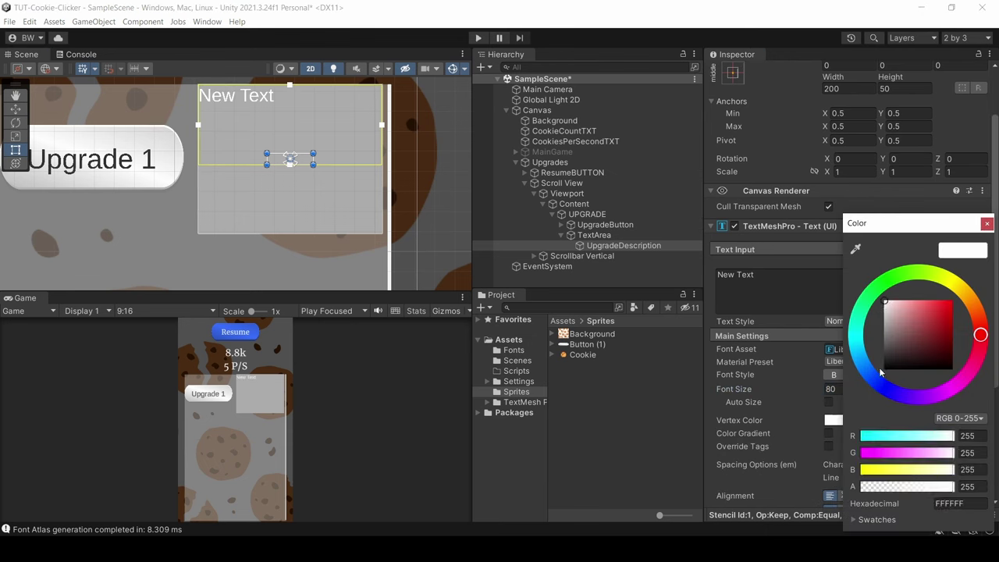
{"action": "left_click", "coordinate": [883, 369]}
{"action": "left_click", "coordinate": [987, 223]}
{"action": "scroll", "coordinate": [866, 405], "scroll_direction": "down", "scroll_amount": 2}
{"action": "left_click", "coordinate": [844, 426]}
{"action": "left_click", "coordinate": [981, 279]}
Step: Set the Upgrade 1 button label's font to Merriweather-Regular SDF
{"action": "left_click", "coordinate": [560, 225]}
{"action": "left_click", "coordinate": [607, 234]}
{"action": "left_click", "coordinate": [981, 278]}
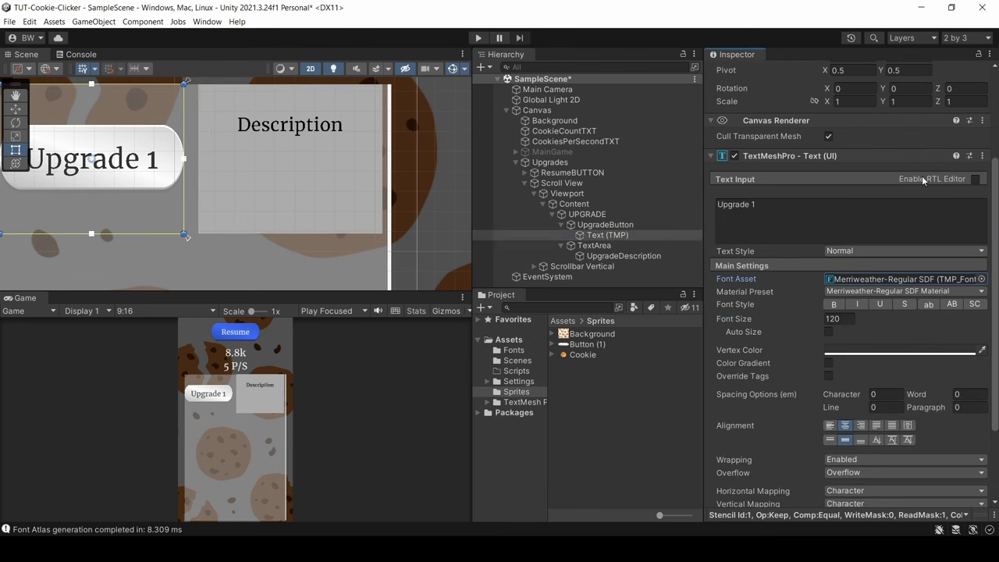
Step: Duplicate UpgradeDescription as Cost, lower it to about Y -300.78 and make its text a bold "Cost:"
{"action": "left_click", "coordinate": [623, 256]}
{"action": "key", "text": "ctrl+d"}
{"action": "scroll", "coordinate": [874, 187], "scroll_direction": "up", "scroll_amount": 3}
{"action": "left_click_drag", "start_coordinate": [887, 124], "coordinate": [227, 96]}
{"action": "left_click", "coordinate": [788, 72]}
{"action": "type", "text": "Cost"}
{"action": "left_click", "coordinate": [820, 363]}
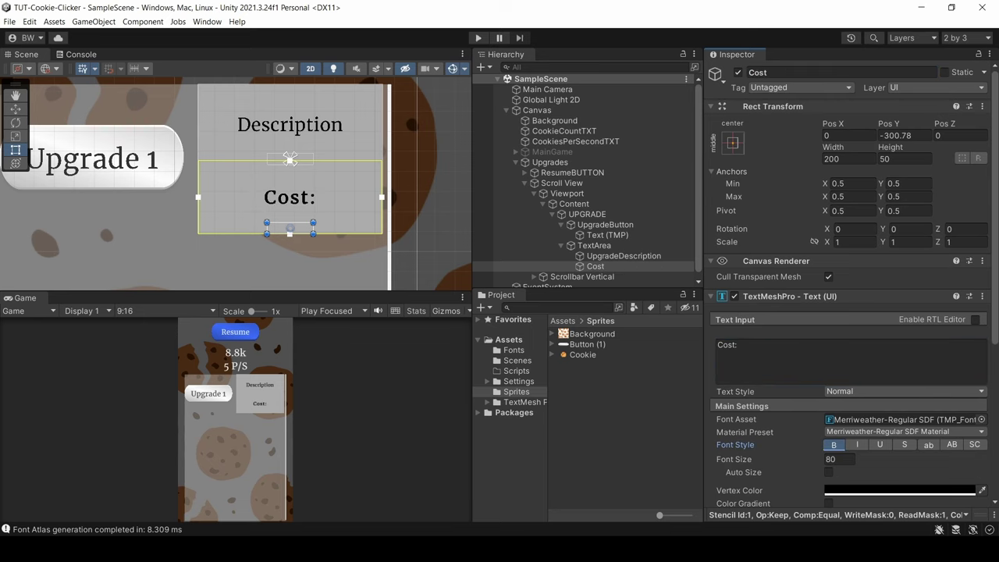
Step: Turn off Raycast Target on the Cost text, the UpgradeDescription text and the TextArea image
{"action": "scroll", "coordinate": [756, 394], "scroll_direction": "down", "scroll_amount": 10}
{"action": "left_click", "coordinate": [621, 257]}
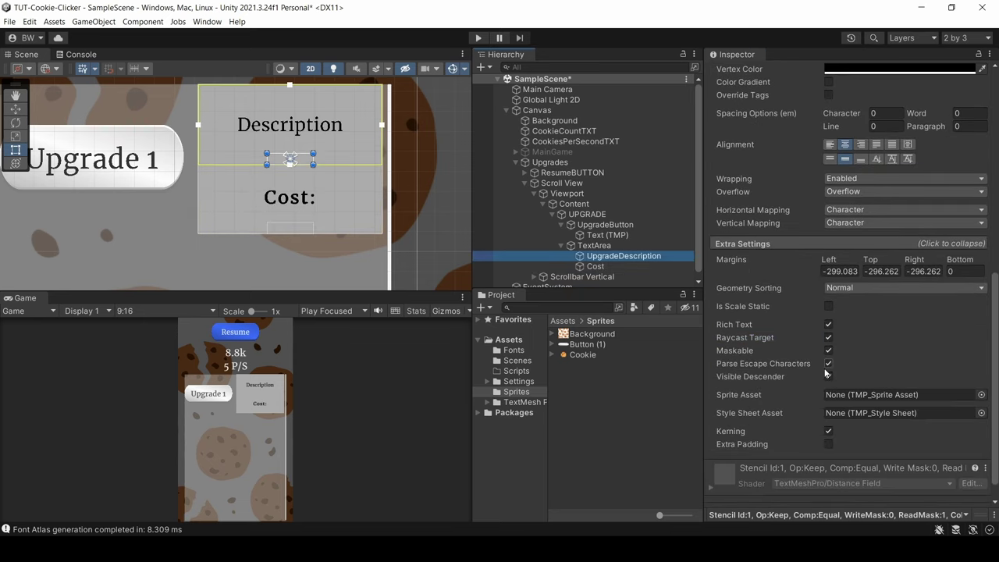
{"action": "left_click", "coordinate": [828, 338]}
{"action": "left_click", "coordinate": [604, 247]}
Step: Collapse the UPGRADE object with its children and save the scene
{"action": "left_click", "coordinate": [561, 246]}
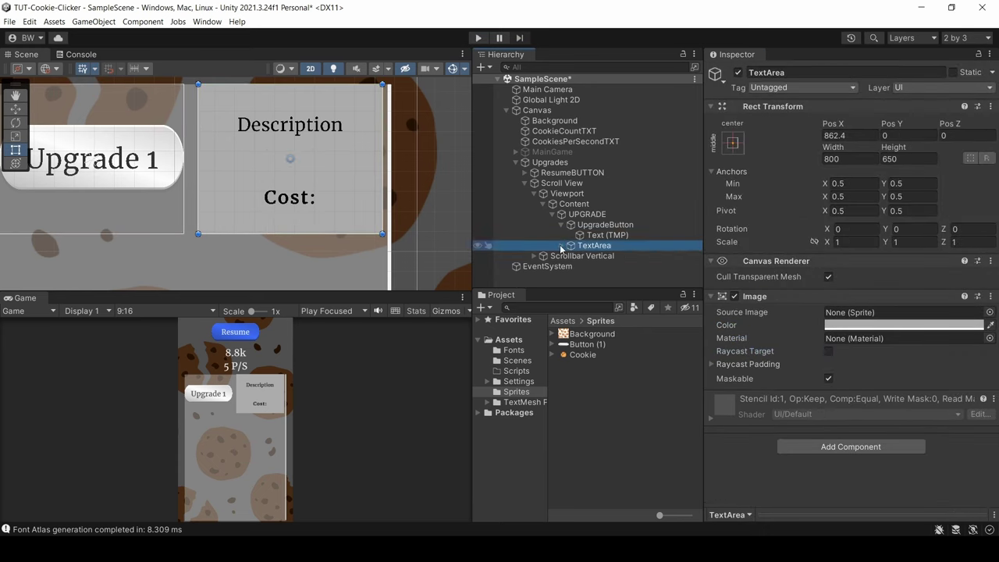
{"action": "left_click", "coordinate": [561, 224]}
{"action": "left_click", "coordinate": [553, 215]}
{"action": "left_click", "coordinate": [585, 214]}
{"action": "scroll", "coordinate": [302, 194], "scroll_direction": "down", "scroll_amount": 12}
{"action": "key", "text": "ctrl+s"}
Step: Create a folder named Prefabs in Assets and open it
{"action": "left_click", "coordinate": [515, 340]}
{"action": "right_click", "coordinate": [587, 426]}
{"action": "mouse_move", "coordinate": [616, 135]}
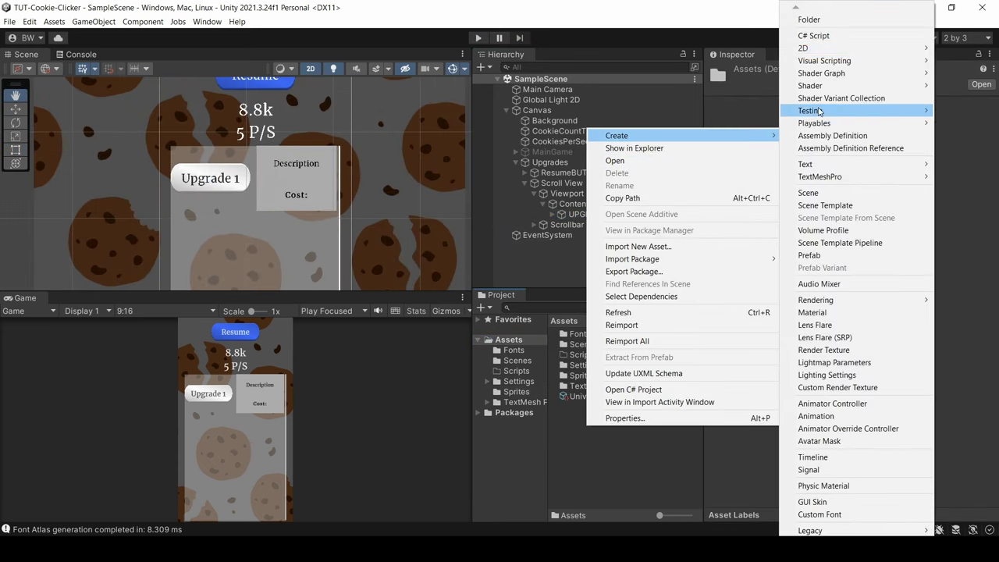
{"action": "left_click", "coordinate": [815, 19]}
{"action": "type", "text": "Prefabs"}
{"action": "key", "text": "Return"}
{"action": "double_click", "coordinate": [575, 344]}
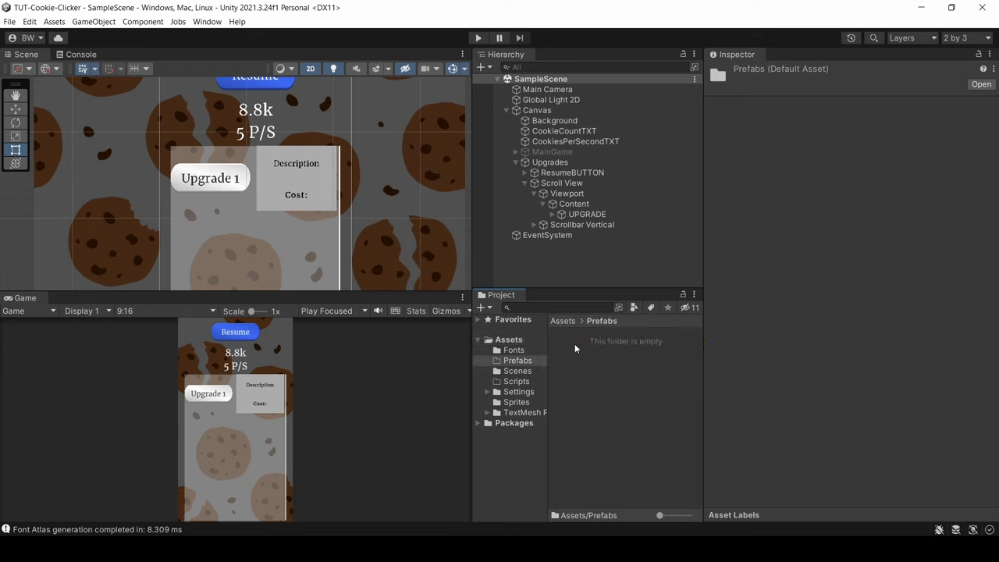
Step: Save UPGRADE as a prefab in the Prefabs folder and delete it from the scene
{"action": "left_click_drag", "start_coordinate": [621, 400], "coordinate": [622, 401]}
{"action": "left_click", "coordinate": [586, 214]}
{"action": "key", "text": "Delete"}
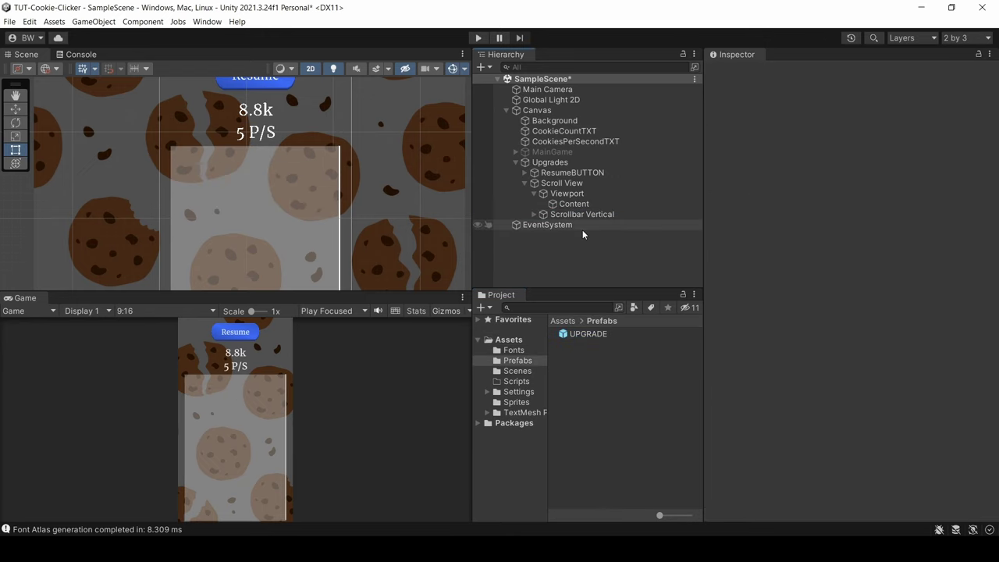
Step: Collapse and deactivate the Upgrades object, and reactivate MainGame
{"action": "left_click", "coordinate": [515, 163]}
{"action": "left_click", "coordinate": [549, 162]}
{"action": "left_click", "coordinate": [738, 73]}
{"action": "left_click", "coordinate": [553, 153]}
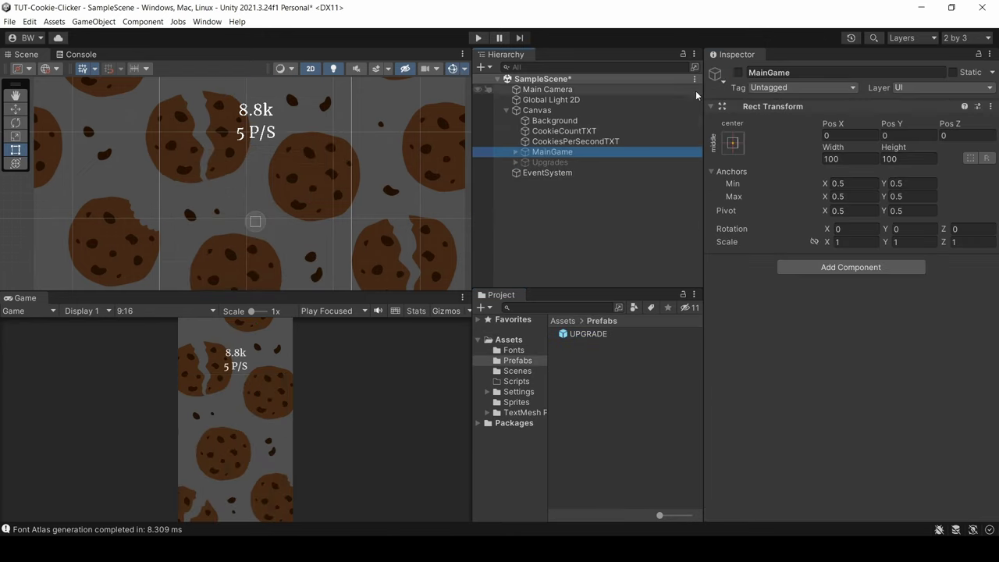
{"action": "left_click", "coordinate": [738, 73]}
Step: Add a Button component to the Cookie object under MainGame and set its Transition to None
{"action": "left_click", "coordinate": [516, 152]}
{"action": "left_click", "coordinate": [550, 163]}
{"action": "scroll", "coordinate": [864, 393], "scroll_direction": "down", "scroll_amount": 2}
{"action": "left_click", "coordinate": [837, 290]}
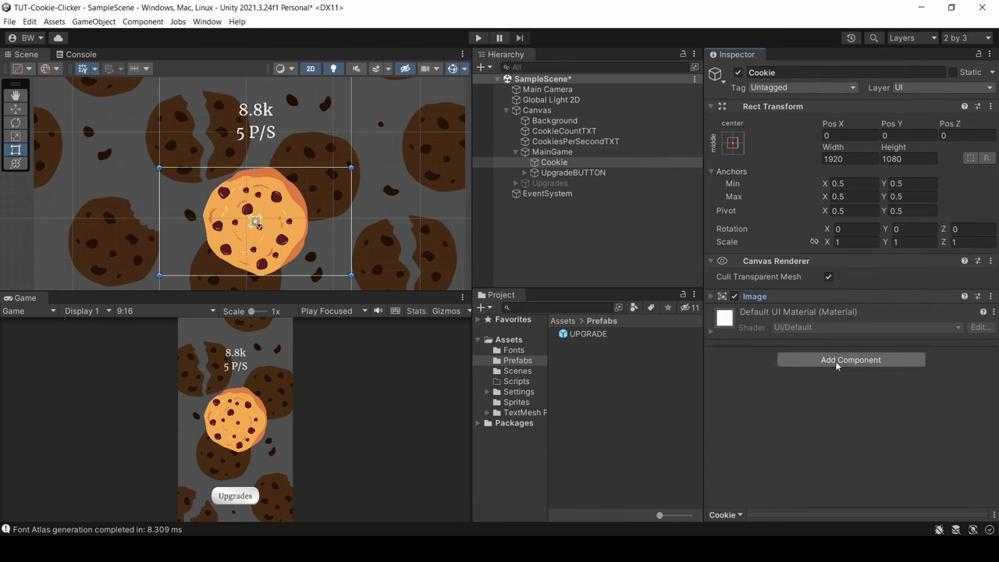
{"action": "left_click", "coordinate": [837, 362]}
{"action": "type", "text": "but"}
{"action": "key", "text": "Return"}
{"action": "left_click", "coordinate": [836, 339]}
{"action": "left_click", "coordinate": [841, 352]}
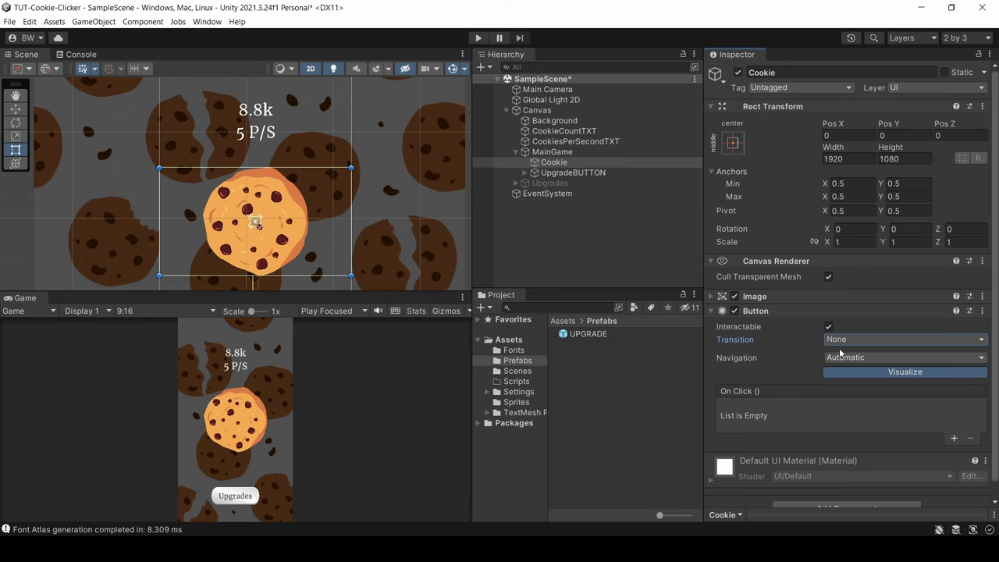
Step: Create an empty object named GameMANAGER at the root of the scene
{"action": "right_click", "coordinate": [584, 245]}
{"action": "left_click", "coordinate": [626, 383]}
{"action": "type", "text": "GameMANAGER"}
{"action": "key", "text": "Return"}
Step: Create a C# script named CookieManager in the Scripts folder and open it in Visual Studio
{"action": "left_click", "coordinate": [516, 382]}
{"action": "right_click", "coordinate": [579, 380]}
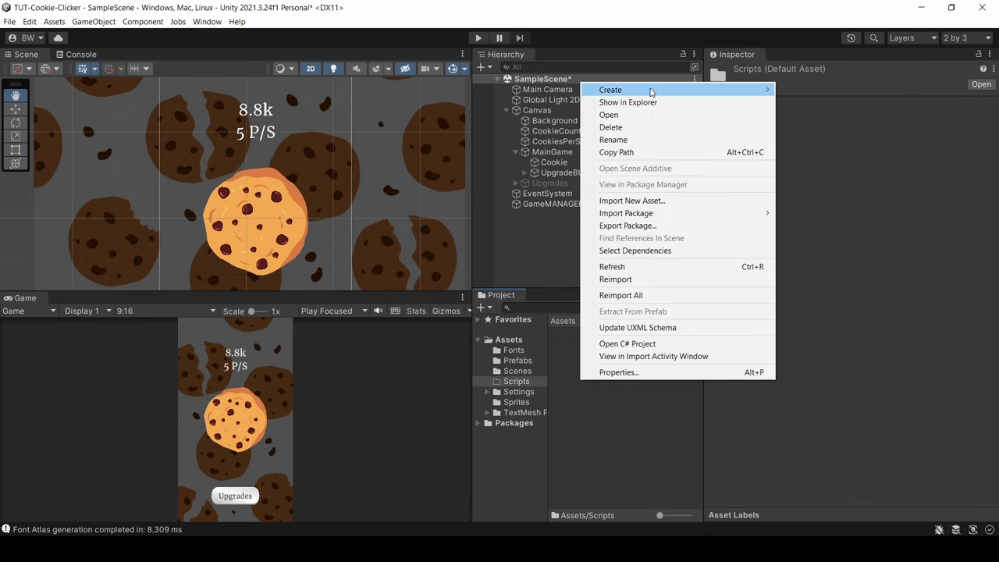
{"action": "left_click", "coordinate": [808, 37]}
{"action": "type", "text": "CookieManager"}
{"action": "key", "text": "Return"}
{"action": "left_click", "coordinate": [553, 203]}
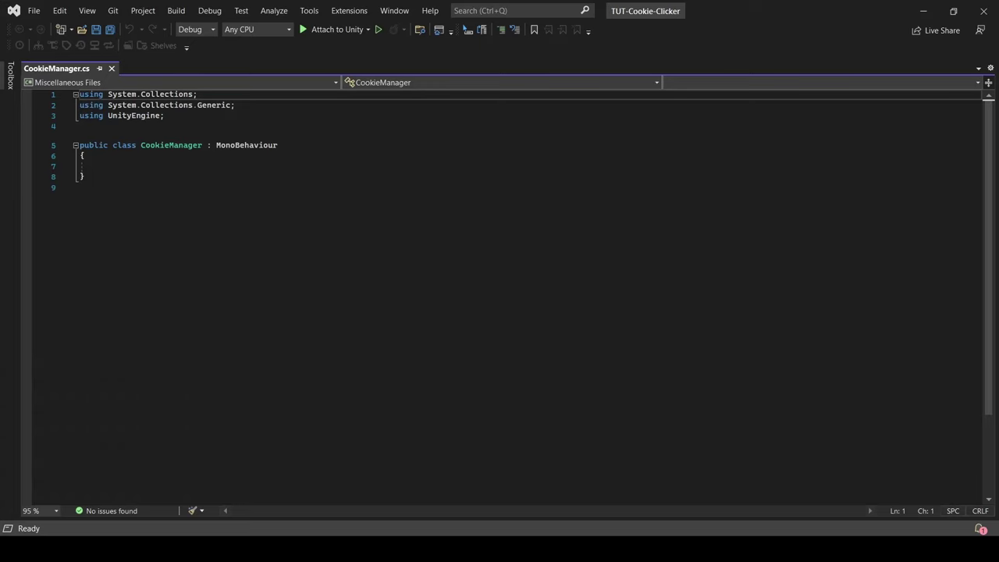
Step: Add a using TMPro directive to the CookieManager script
{"action": "left_click", "coordinate": [195, 115]}
{"action": "key", "text": "Return"}
{"action": "type", "text": "using TMPro;"}
Step: Declare a public GameObject MainGameCanvas and serialized private fields _upgradeCanvas (GameObject), _cookieCountText and _cookiesPerSecondText (TextMeshProUGUI) in CookieManager
{"action": "left_click", "coordinate": [194, 177]}
{"action": "type", "text": "public GameObject MainGameCanvas;"}
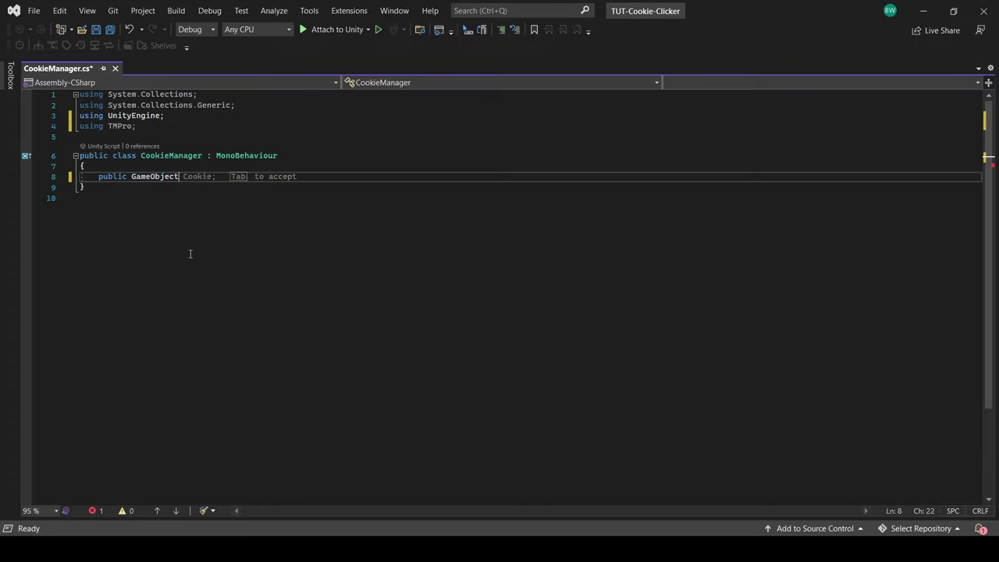
{"action": "key", "text": "Return"}
{"action": "type", "text": "[SerializeField] private GameObject _upgradeCanvas; [SerializeField] private TextmeshProUGUI _cookieCountText;"}
{"action": "key", "text": "Return"}
{"action": "type", "text": "[SerializeField] private TextMeshProUGUI _cookiesPerSecondText;"}
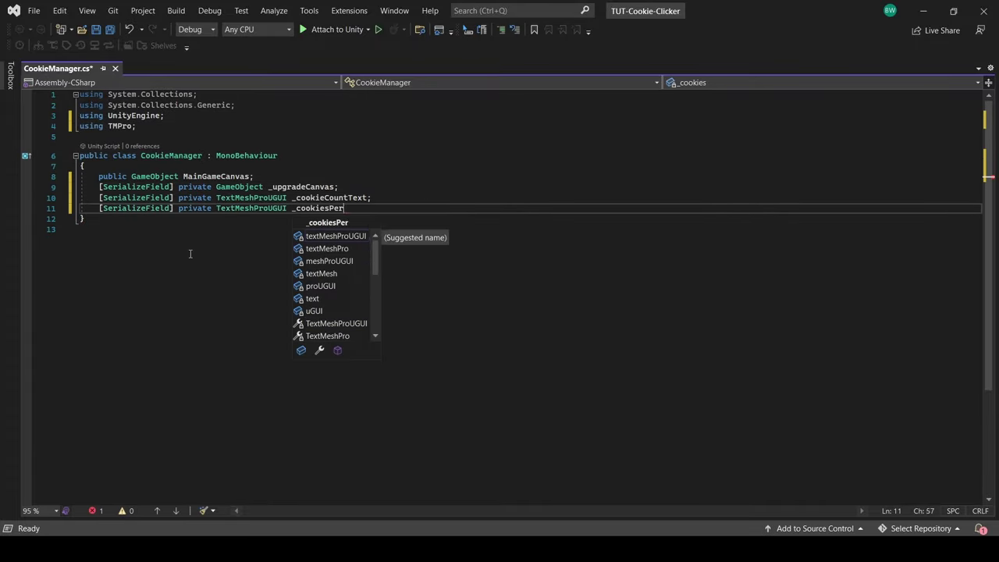
Step: Declare the GameObject fields _cookieObj and _backgroundObj as serialized private, and CookieTextPopup as public
{"action": "key", "text": "Return"}
{"action": "type", "text": "[SerializeField] private GameObject _cookieObj;"}
{"action": "key", "text": "Return"}
{"action": "type", "text": "public GameObject CookieTextPopup;"}
{"action": "key", "text": "Return"}
{"action": "type", "text": "[SerializeField] private GameObject _backgroundObj;"}
Step: Add a [Space] section with serialized private GameObject _upgradeUIToSpawn and Transform _upgradeUIParent, and public GameObject CookiesPerSecondObjToSpawn
{"action": "key", "text": "Return"}
{"action": "key", "text": "Return"}
{"action": "type", "text": "[Space]"}
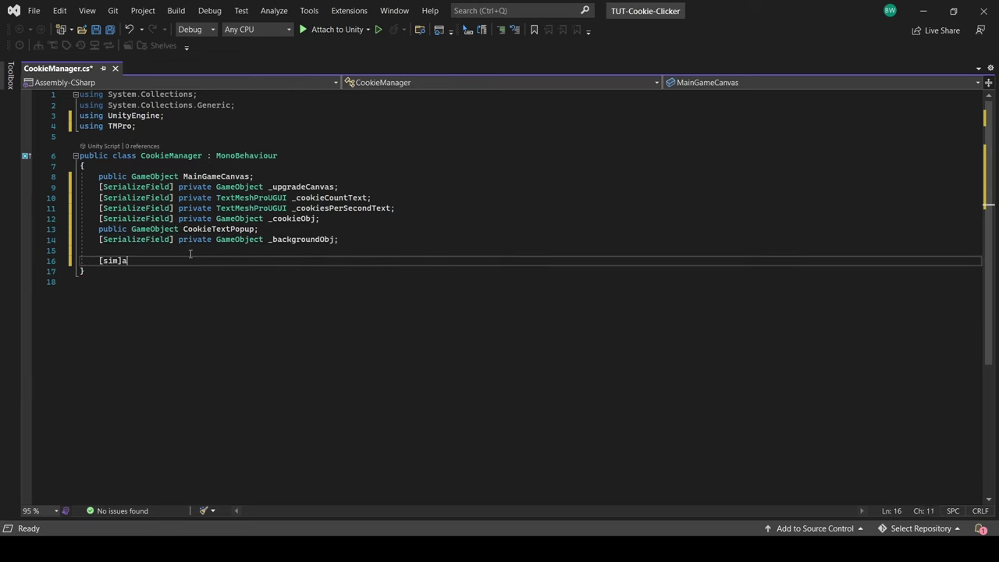
{"action": "key", "text": "Return"}
{"action": "type", "text": "[SerializeField] private GameObject _upgradeUIToSpawn;"}
{"action": "key", "text": "Return"}
{"action": "type", "text": "[SerializeField] private Transform _upgradeUIParent;"}
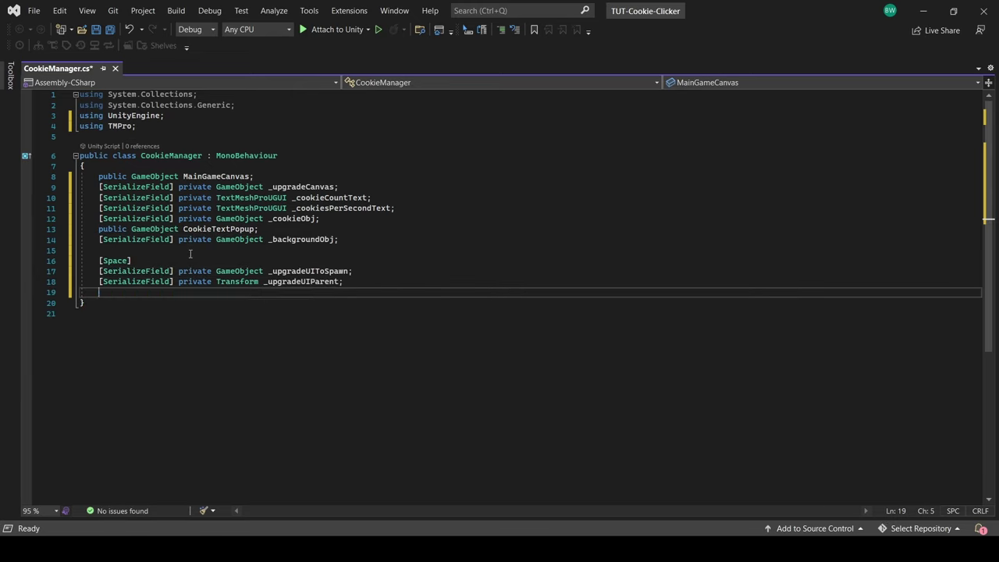
{"action": "key", "text": "Return"}
{"action": "type", "text": "public GameObject CookiesPerSecondObjToSpawn;"}
Step: Declare the public double properties CurrentCookieCount and CurrentCookiesPerSecond with get and set accessors
{"action": "key", "text": "Return"}
{"action": "key", "text": "Return"}
{"action": "type", "text": "public double CurrentCookieCount { get; set; }"}
{"action": "key", "text": "Return"}
{"action": "type", "text": "public double CurrentCookiesPerSecond { get; set;"}
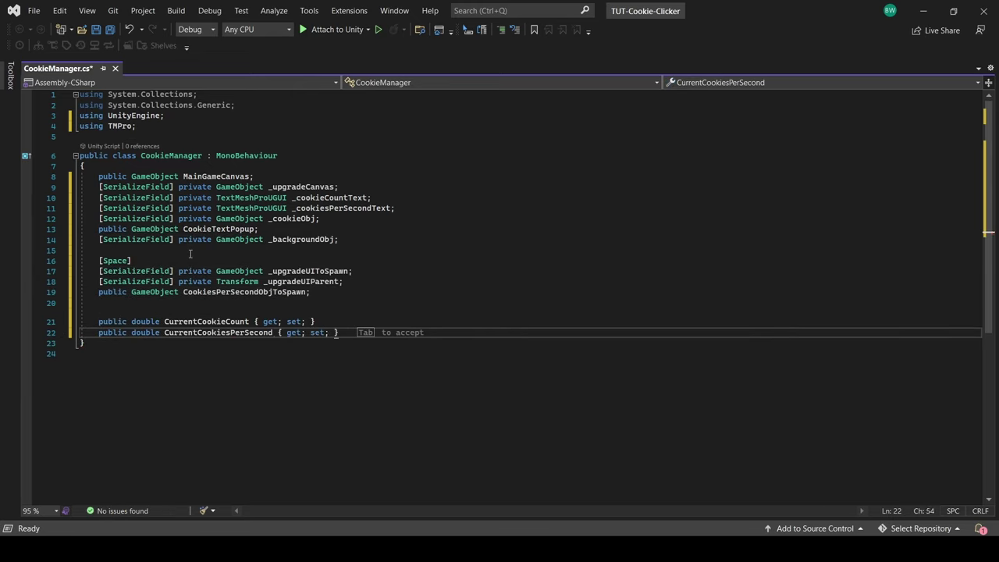
Step: Add an //upgrades comment and a public double property CookiesPerClickUpgrade with get and set accessors, and save the script
{"action": "key", "text": "Return"}
{"action": "key", "text": "Return"}
{"action": "type", "text": "//upgrades"}
{"action": "key", "text": "Return"}
{"action": "type", "text": "public double CookiesPerClickUpgrade { get; set; }"}
{"action": "key", "text": "ctrl+s"}
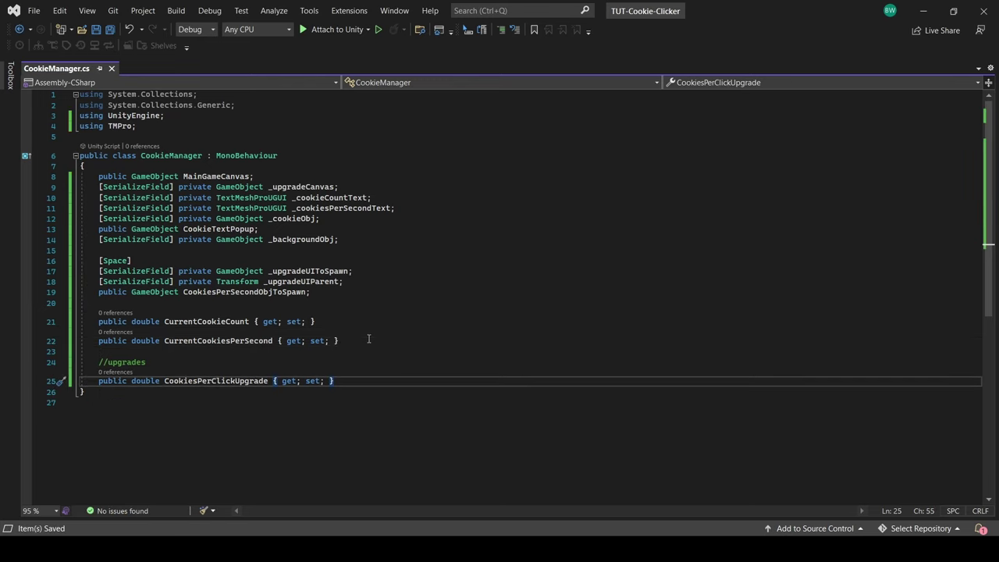
Step: Declare public static CookieManager instance at the start of the class, above the MainGameCanvas field
{"action": "left_click", "coordinate": [203, 167]}
{"action": "key", "text": "Return"}
{"action": "type", "text": "public static CookieManager instance;"}
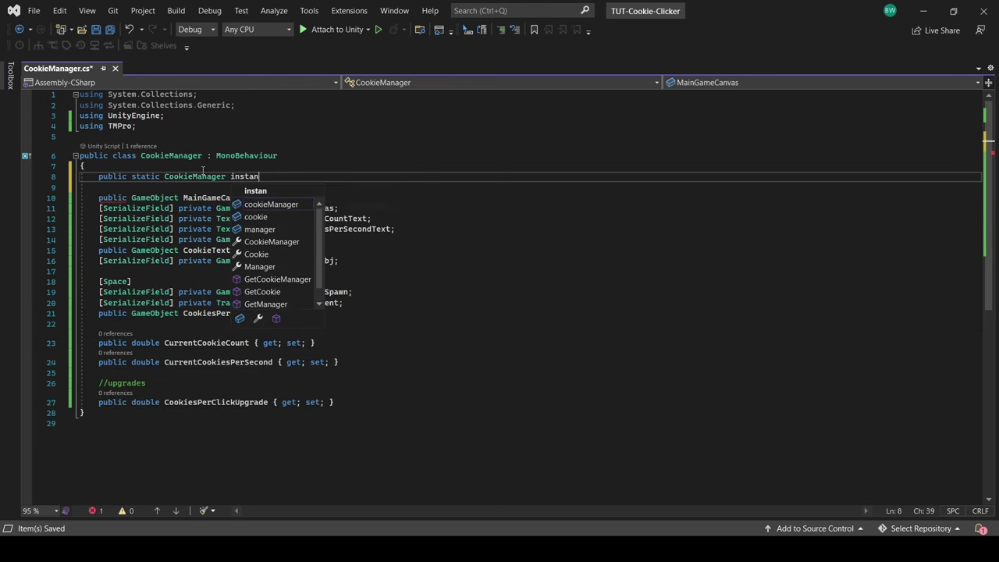
{"action": "key", "text": "Return"}
Step: Add a private Awake method that assigns this to instance when instance is null
{"action": "left_click", "coordinate": [352, 400]}
{"action": "key", "text": "Return"}
{"action": "key", "text": "Return"}
{"action": "type", "text": "private void Awake() { if (instance == null) {"}
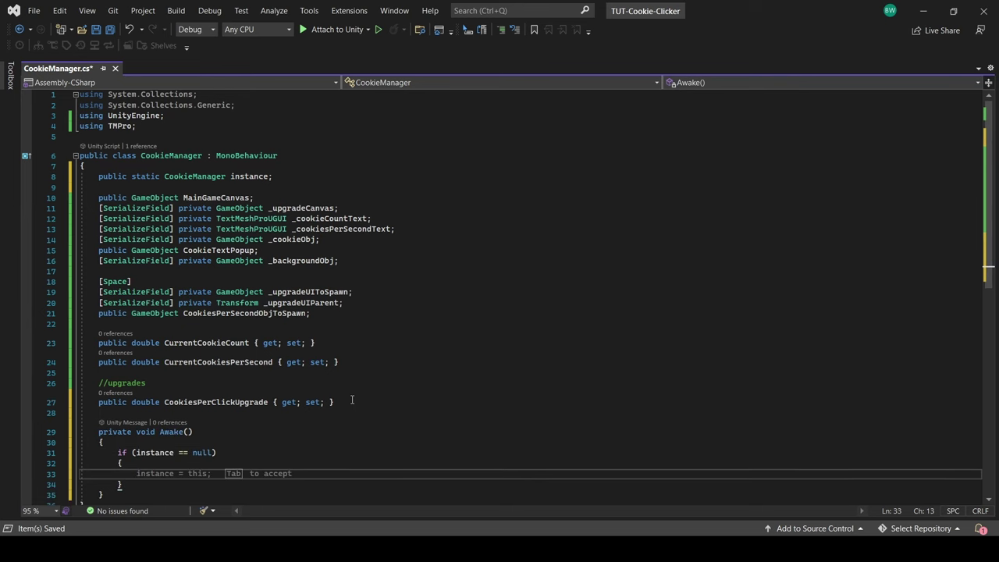
{"action": "scroll", "coordinate": [151, 433], "scroll_direction": "down", "scroll_amount": 2}
Step: Add a region named UI Updates with its #endregion below the Awake method
{"action": "left_click", "coordinate": [151, 433]}
{"action": "key", "text": "Return"}
{"action": "key", "text": "Return"}
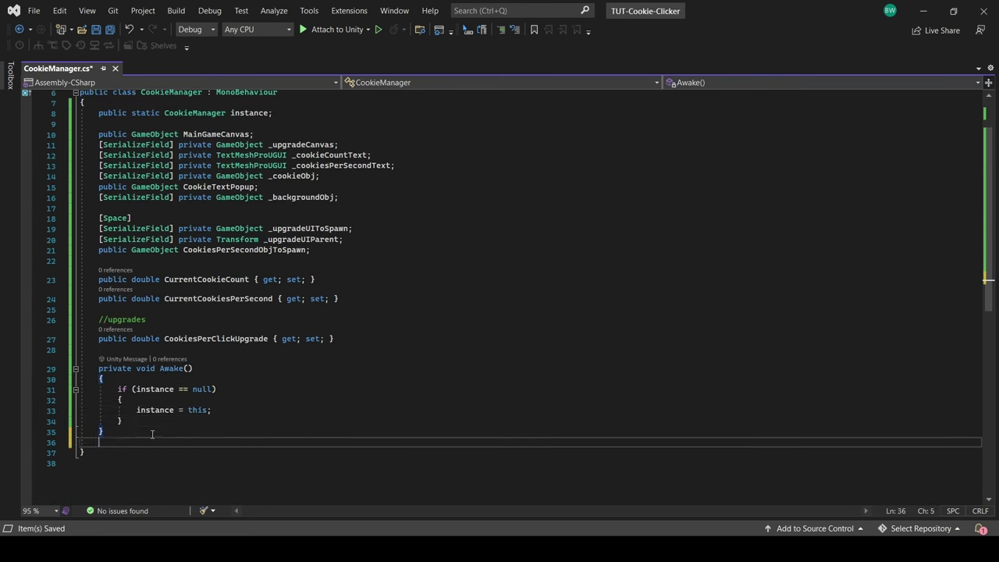
{"action": "type", "text": "#region UI Updates  #endregion"}
{"action": "left_click", "coordinate": [219, 453]}
Step: Write a private UpdateCookieUI method in the UI Updates region that sets _cookieCountText.text to CurrentCookieCount.ToString()
{"action": "key", "text": "Return"}
{"action": "key", "text": "Return"}
{"action": "type", "text": "private void UpdateCookieUI()"}
{"action": "key", "text": "Return"}
{"action": "type", "text": "{"}
{"action": "key", "text": "Return"}
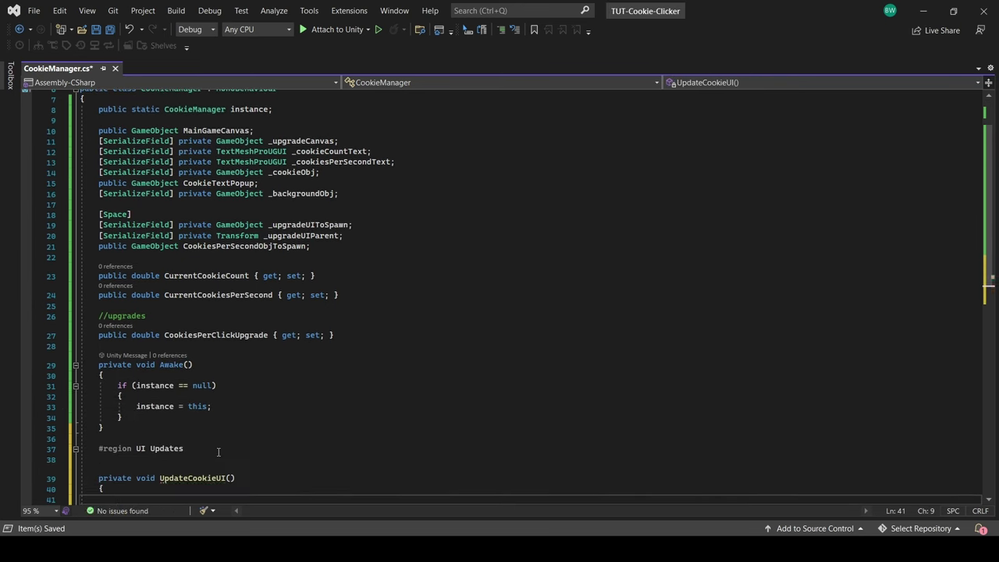
{"action": "type", "text": "_cookieCountText.text = CurrentCookieCount.ToString();"}
{"action": "key", "text": "Down"}
Step: Write a private UpdateCookiesPerSecondUI method that sets _cookiesPerSecondText.text to CurrentCookiesPerSecond.ToString() + " P/S"
{"action": "key", "text": "Return"}
{"action": "key", "text": "Return"}
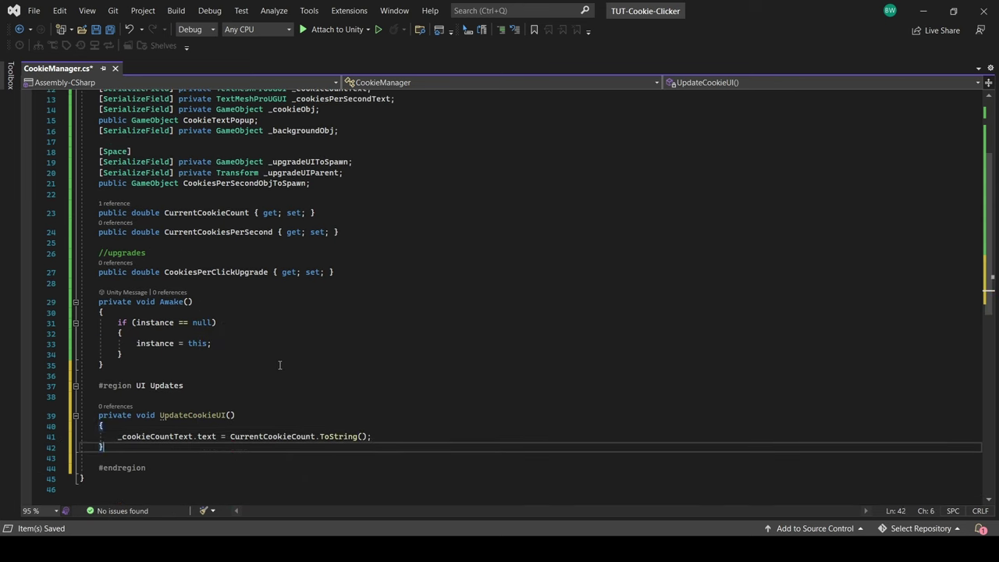
{"action": "type", "text": "private void UpdateCookiesPerSecondUI()"}
{"action": "key", "text": "Return"}
{"action": "type", "text": "{"}
{"action": "key", "text": "Return"}
{"action": "type", "text": "_cookiesPerSecondText.text = CurrentCookiesPerSecond.ToString() + \" P/S\";"}
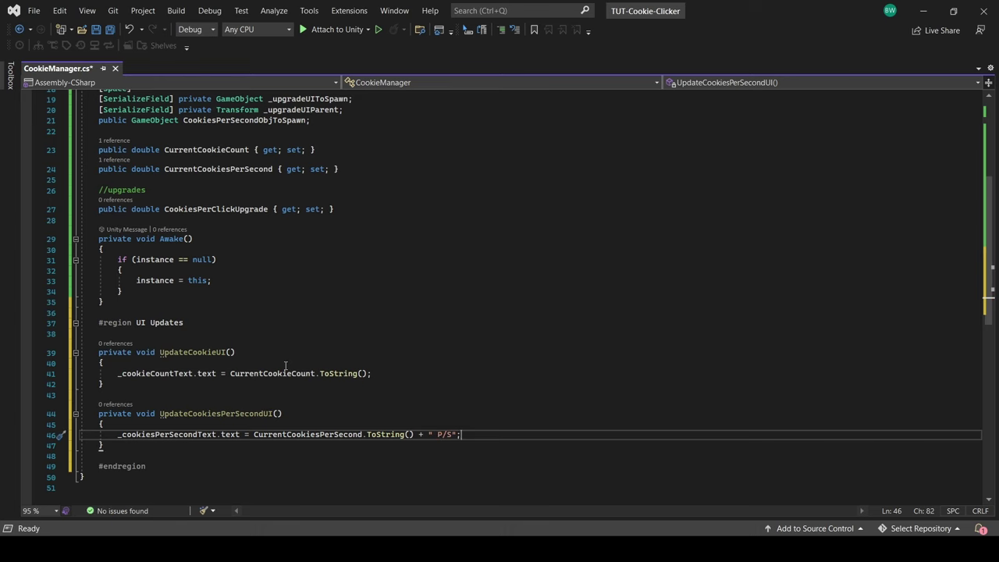
Step: Call UpdateCookieUI and UpdateCookiesPerSecondUI in Awake, after the instance check
{"action": "left_click", "coordinate": [399, 290]}
{"action": "key", "text": "Return"}
{"action": "type", "text": "UpdateCookieUI();"}
{"action": "key", "text": "Return"}
{"action": "type", "text": "Updatecoo"}
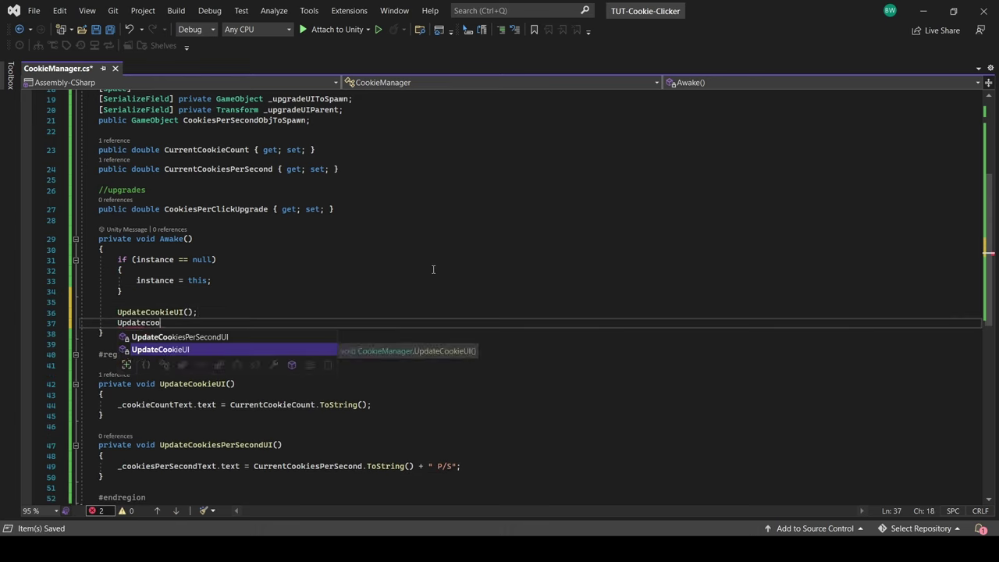
{"action": "type", "text": "kiesPerSecondUI();"}
Step: Make Awake deactivate _upgradeCanvas and activate MainGameCanvas using SetActive
{"action": "key", "text": "Return"}
{"action": "key", "text": "Return"}
{"action": "type", "text": "_upgradeCanvas.SetActive(false);"}
{"action": "key", "text": "Return"}
{"action": "type", "text": "MainGameCanvas.SetActive(true);"}
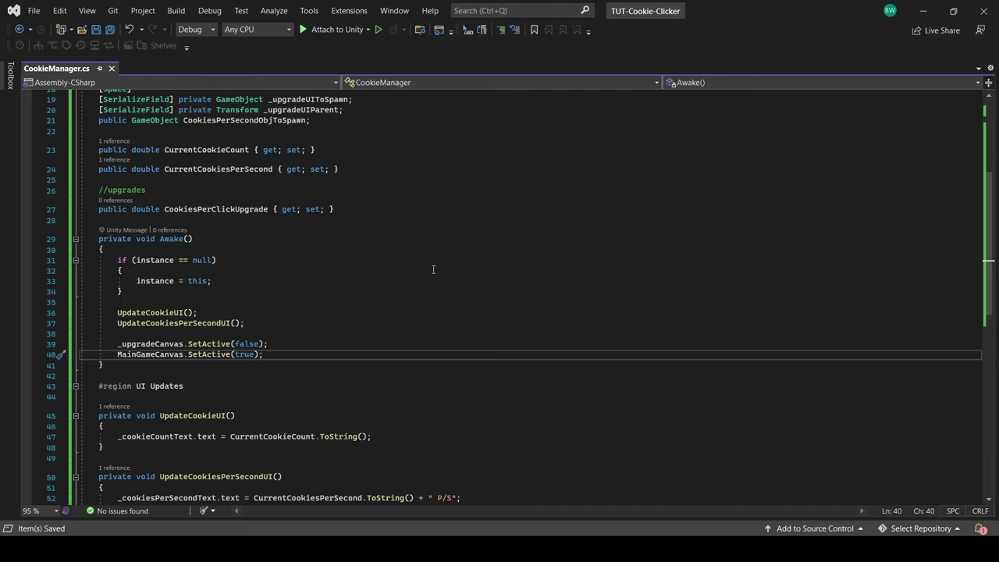
{"action": "left_click", "coordinate": [431, 279]}
Step: Collapse the UI Updates region and add a region named On Cookie Clicked with its #endregion between Awake and it
{"action": "scroll", "coordinate": [432, 275], "scroll_direction": "down", "scroll_amount": 4}
{"action": "left_click", "coordinate": [76, 260]}
{"action": "left_click", "coordinate": [167, 244]}
{"action": "key", "text": "Return"}
{"action": "key", "text": "Return"}
{"action": "type", "text": "#region On Cookie Clicked"}
{"action": "key", "text": "Return"}
{"action": "key", "text": "Return"}
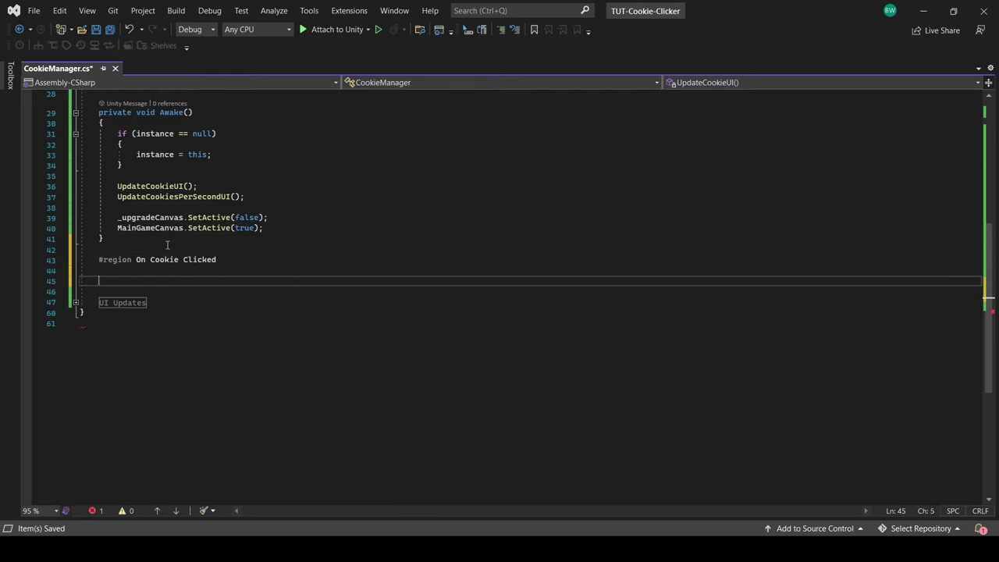
{"action": "type", "text": "#endregion"}
Step: Write a public void OnCookieClicked method in the On Cookie Clicked region that calls IncreaseCookie()
{"action": "left_click", "coordinate": [275, 258]}
{"action": "key", "text": "Return"}
{"action": "type", "text": "ookieClicked()"}
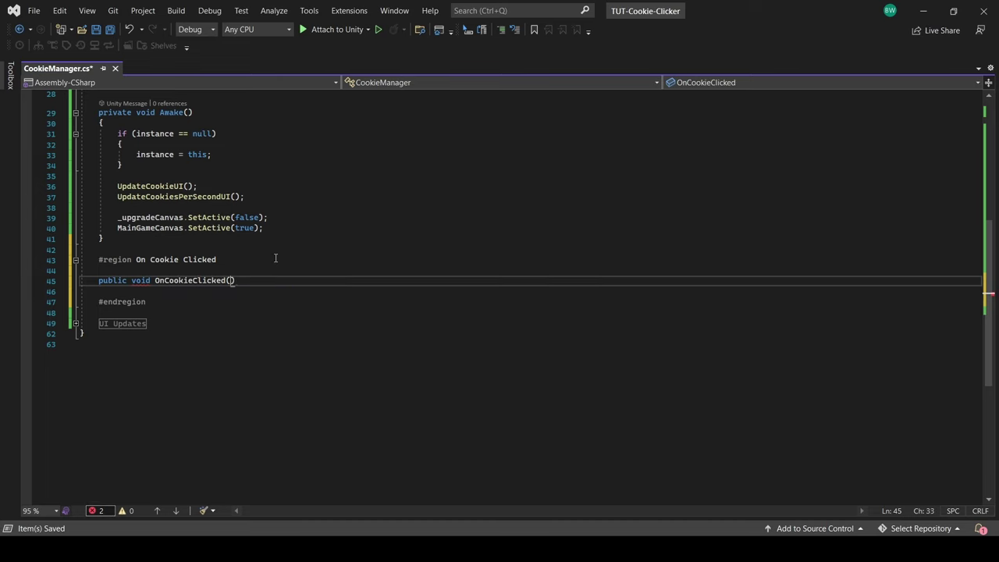
{"action": "key", "text": "Return"}
{"action": "type", "text": "{"}
{"action": "key", "text": "Return"}
{"action": "type", "text": "IncreaseCookie(); "}
{"action": "type", "text": "}"}
Step: Write a public void IncreaseCookie method that adds 1 + CookiesPerClickUpgrade to CurrentCookieCount and calls UpdateCookieUI()
{"action": "key", "text": "Return"}
{"action": "key", "text": "Return"}
{"action": "type", "text": "public void IncreaseCookie()"}
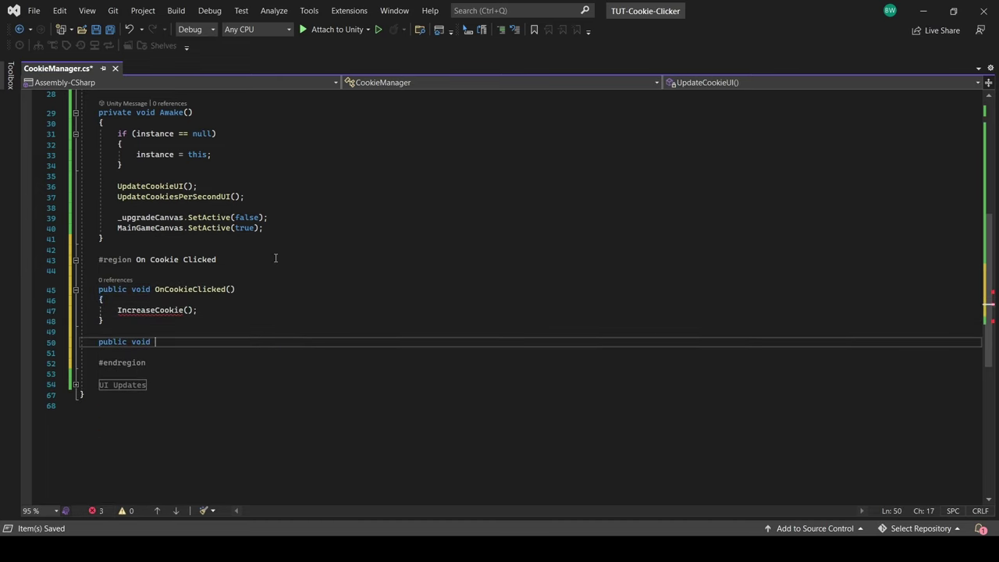
{"action": "key", "text": "Return"}
{"action": "type", "text": "{"}
{"action": "key", "text": "Return"}
{"action": "type", "text": "CurrentCookieCount += "}
{"action": "type", "text": "1 + "}
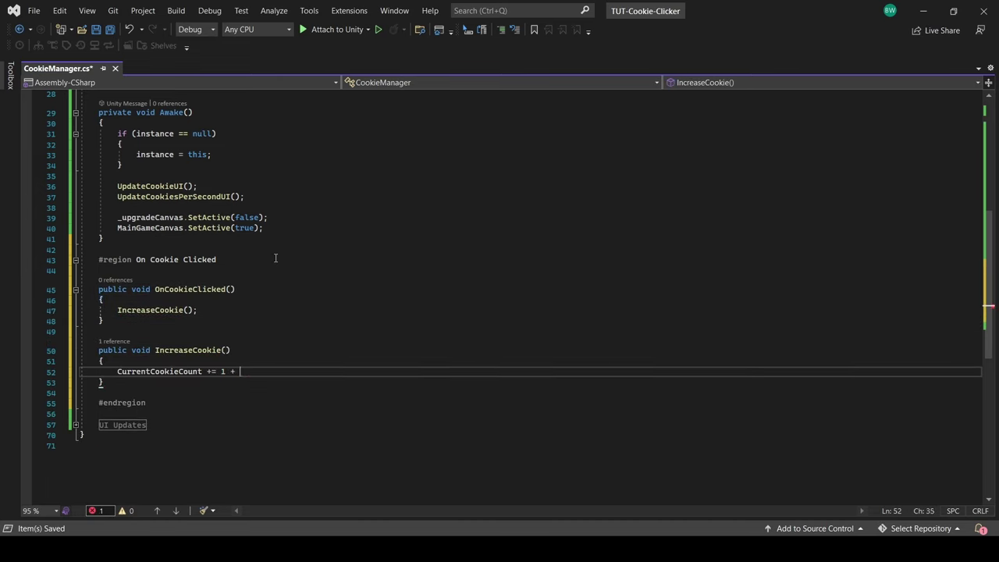
{"action": "type", "text": "CookiesPerClickUpgrade;"}
{"action": "key", "text": "Return"}
{"action": "type", "text": "UpdateCookieUI();"}
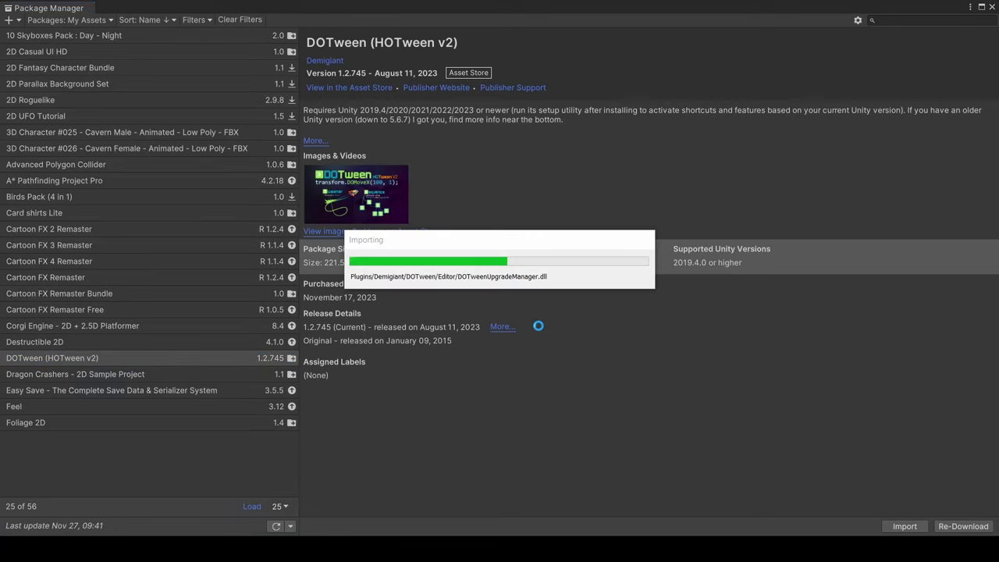
Step: Finish importing DOTween in Unity and add using DG.Tweening to the CookieManager script in Visual Studio
{"action": "left_click", "coordinate": [774, 274]}
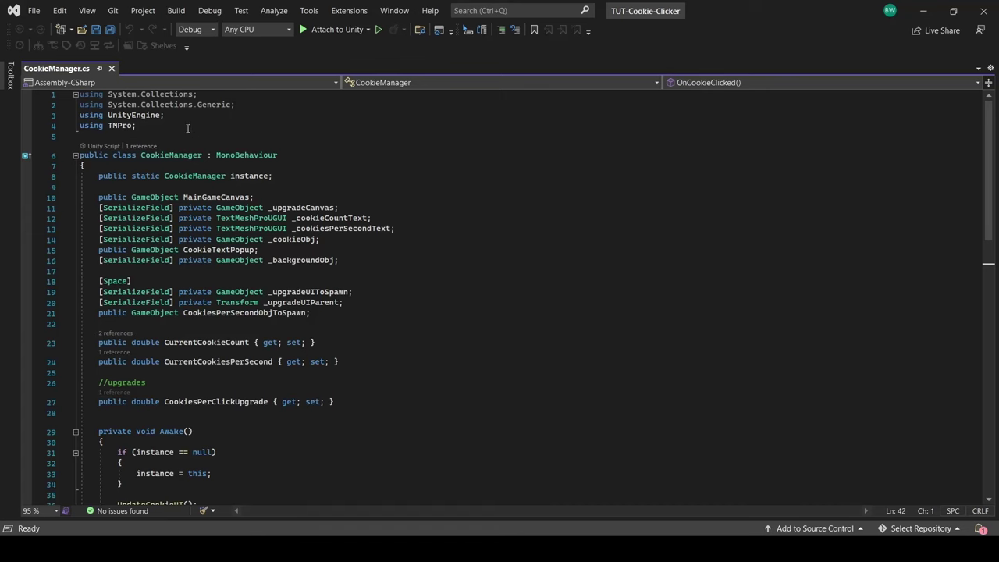
{"action": "left_click", "coordinate": [187, 127]}
{"action": "key", "text": "Return"}
{"action": "type", "text": "using DG.Tweening;"}
Step: In OnCookieClicked, call DOBlendableScaleBy on _cookieObj.transform with a new Vector3(0.05f, 0.05f, 0.05f) and a duration of 0.05f
{"action": "scroll", "coordinate": [257, 297], "scroll_direction": "down", "scroll_amount": 10}
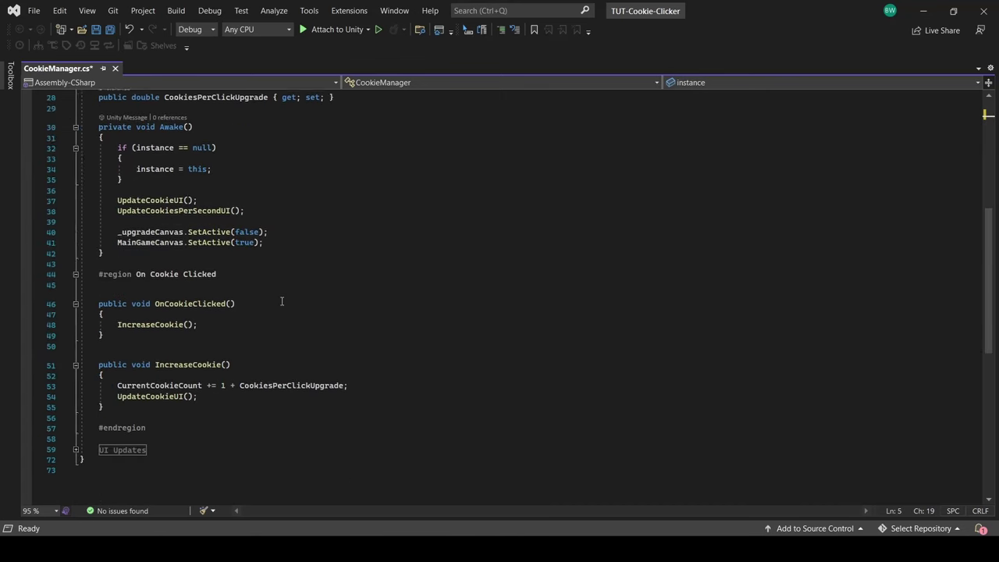
{"action": "left_click", "coordinate": [256, 293]}
{"action": "key", "text": "Return"}
{"action": "key", "text": "Return"}
{"action": "type", "text": "_cookieObj.transform."}
{"action": "type", "text": "DOBlendableScaleBy(new Vector3(0."}
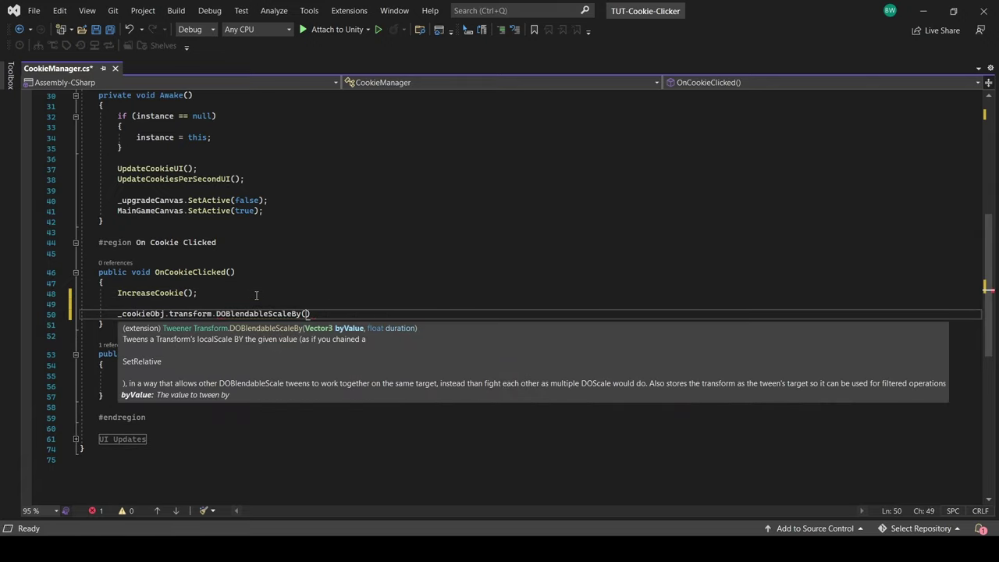
{"action": "type", "text": "05f, 0.05f, 0.05f), 0.05f);"}
Step: Add a DOBlendableScaleBy call on _backgroundObj.transform with Vector3(0.05f, 0.05f, 0.05f) and a duration of 0.05f
{"action": "key", "text": "Return"}
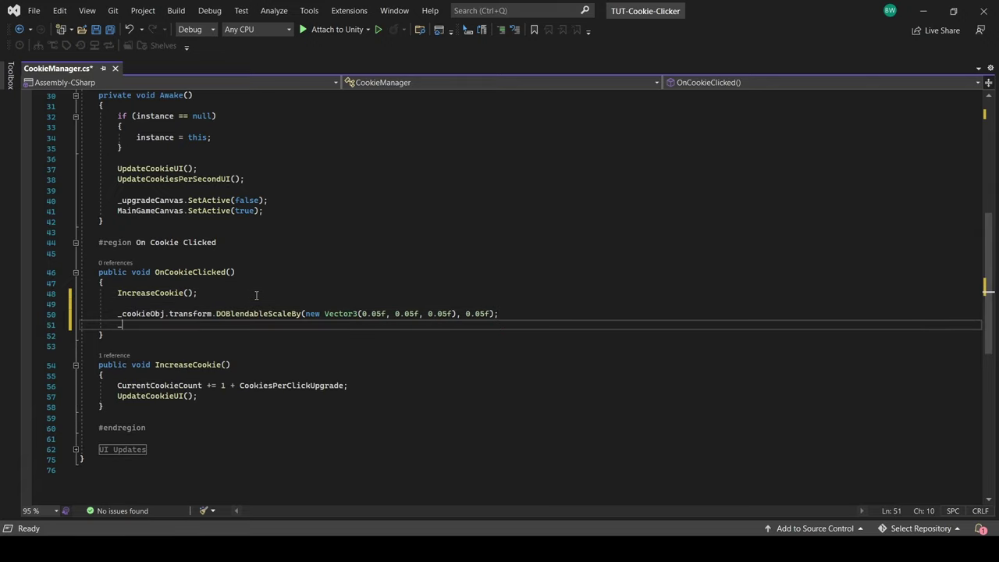
{"action": "type", "text": "_backgroundObj.transform.DOBlendableScaleBy(new Vector3"}
{"action": "type", "text": "(0.05f, 0.05f, 0.05f), 0.05f);"}
Step: Write a private CookieScaleBack method that scales _cookieObj by Vector3(-0.05f, -0.05f, -0.05f) over 0.05f with DOBlendableScaleBy
{"action": "key", "text": "Down"}
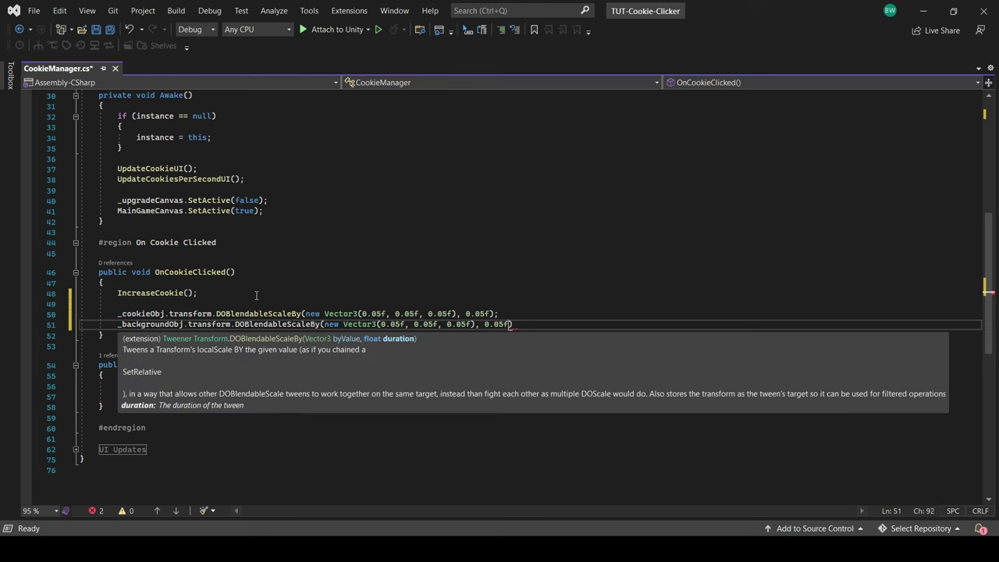
{"action": "key", "text": "Return"}
{"action": "key", "text": "Return"}
{"action": "type", "text": "private void CookieScaleBack()"}
{"action": "key", "text": "Return"}
{"action": "type", "text": "{"}
{"action": "key", "text": "Return"}
{"action": "type", "text": "_cookieObj.transform.DOBlendableScaleBy"}
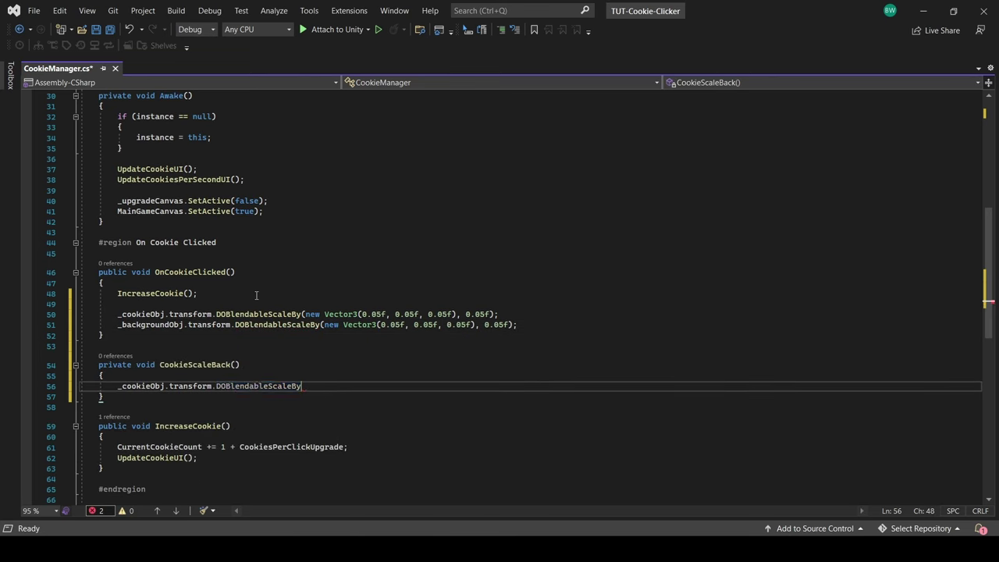
{"action": "type", "text": "(new Vector3(-0.05f, -0.05f, -0.05f), 0.05f);"}
Step: Write a private BackgroundScaleBack method that scales _backgroundObj by Vector3(-0.05f, -0.05f, -0.05f) over 0.05f with DOBlendableScaleBy
{"action": "key", "text": "Down"}
{"action": "key", "text": "Return"}
{"action": "key", "text": "Return"}
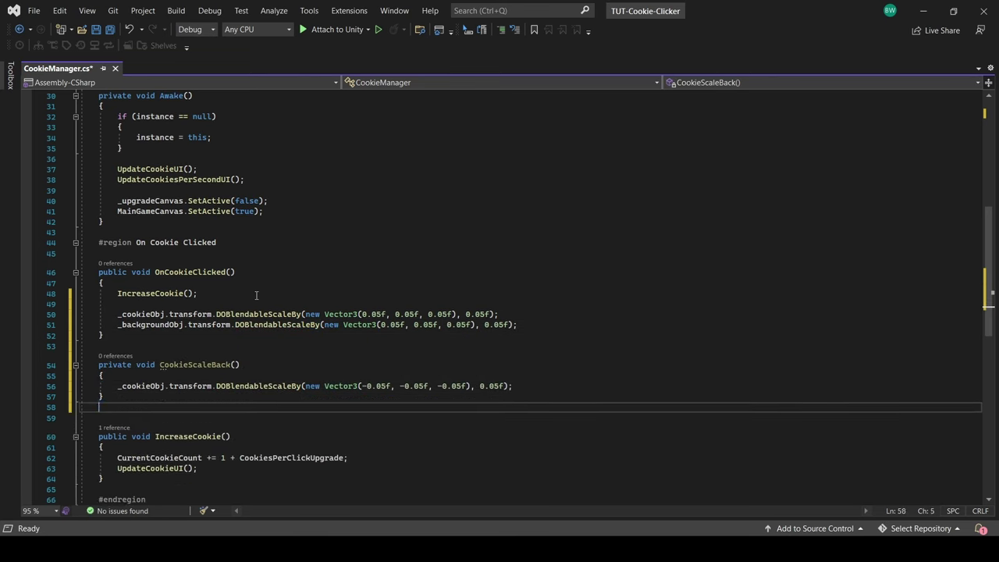
{"action": "type", "text": "private void BackgroundScaleBack()"}
{"action": "key", "text": "Return"}
{"action": "type", "text": "{"}
{"action": "key", "text": "Return"}
{"action": "type", "text": "_backgroundObj.transform.DOBlendableScaleBy(new Vector3(-0.05f, -0.05f, -0.05f), 0.05f);"}
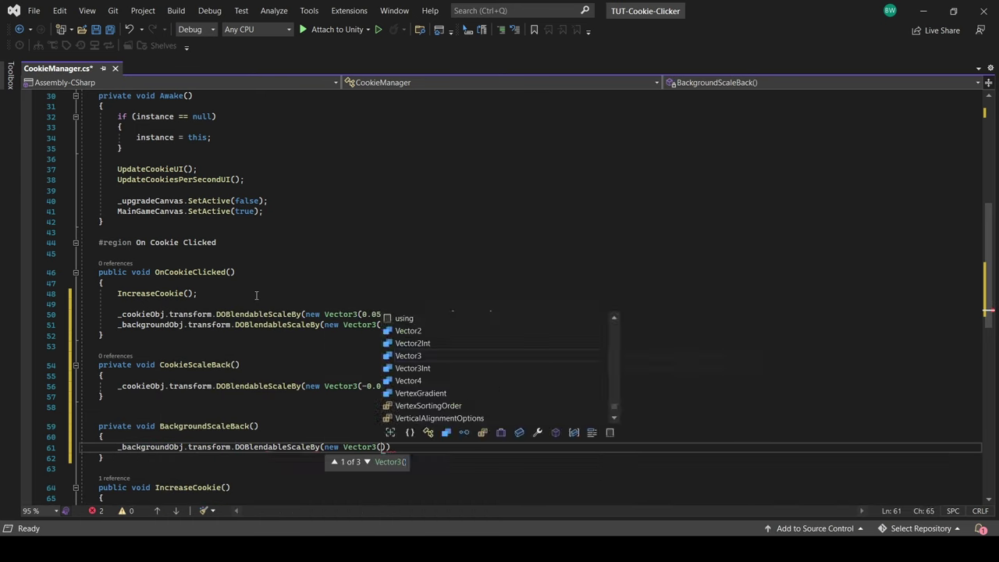
Step: Chain OnComplete(CookieScaleBack) to the cookie tween and OnComplete(BackgroundScaleBack) to the background tween in OnCookieClicked, and save the script
{"action": "left_click", "coordinate": [493, 313]}
{"action": "type", "text": ".OnComplete(Cookie"}
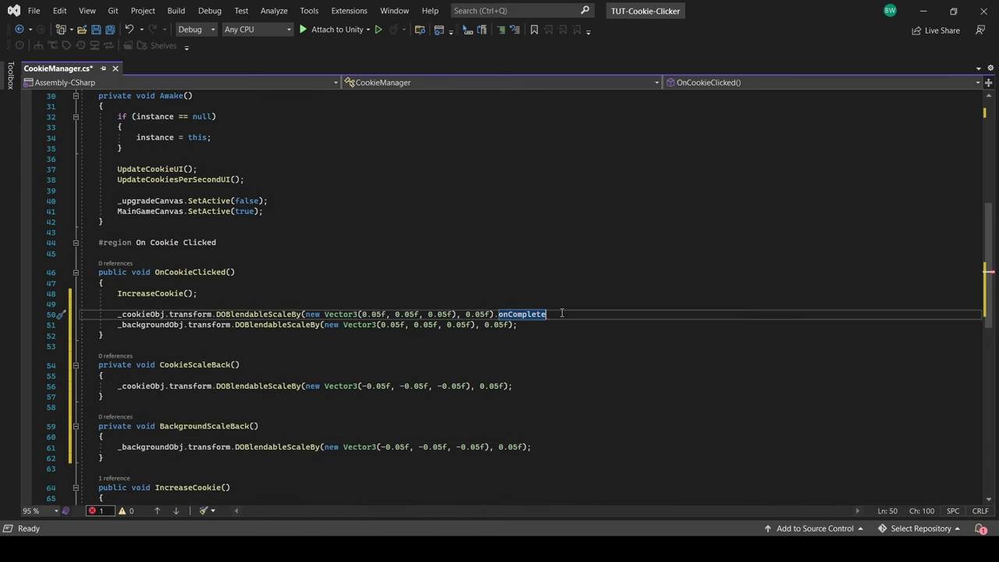
{"action": "type", "text": "ScaleBack"}
{"action": "key", "text": "Down"}
{"action": "key", "text": "End"}
{"action": "key", "text": "Left"}
{"action": "type", "text": ".OnComplete("}
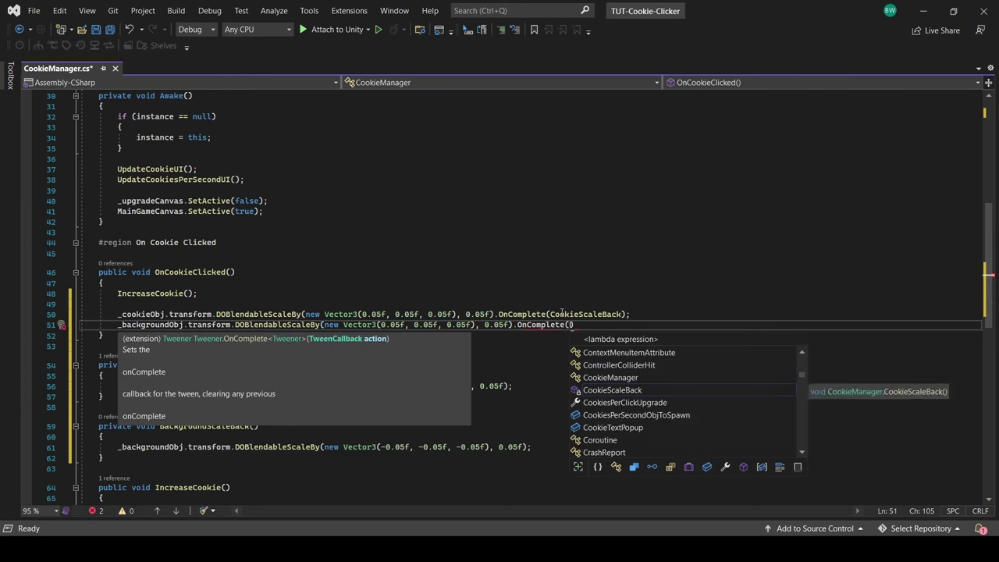
{"action": "type", "text": "BackgroundScaleBack"}
{"action": "key", "text": "End"}
{"action": "key", "text": "ctrl+s"}
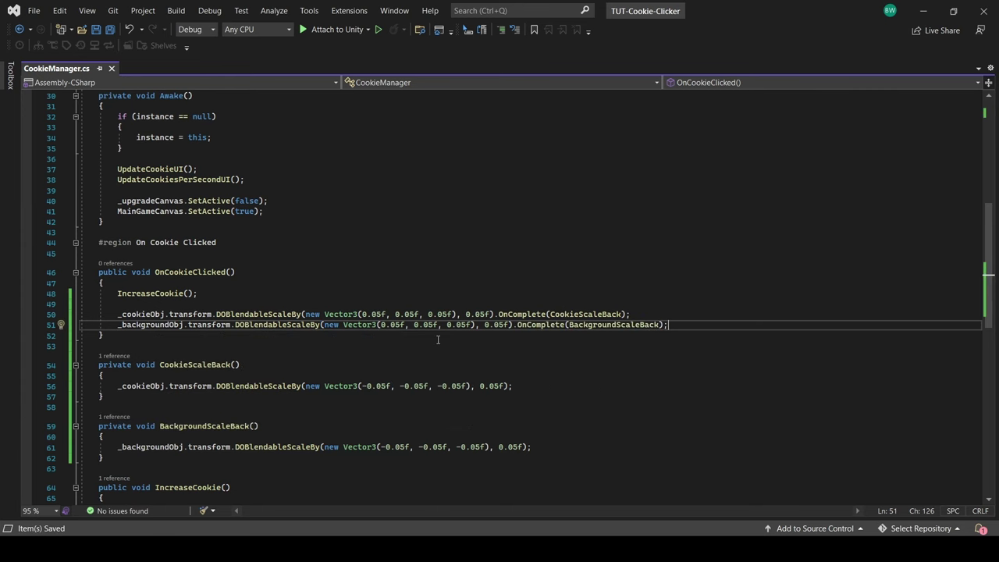
Step: In Unity, assign MainGame, Upgrades, the two counter texts, Cookie and Background to the matching Cookie Manager fields on GameMANAGER
{"action": "left_click", "coordinate": [541, 205]}
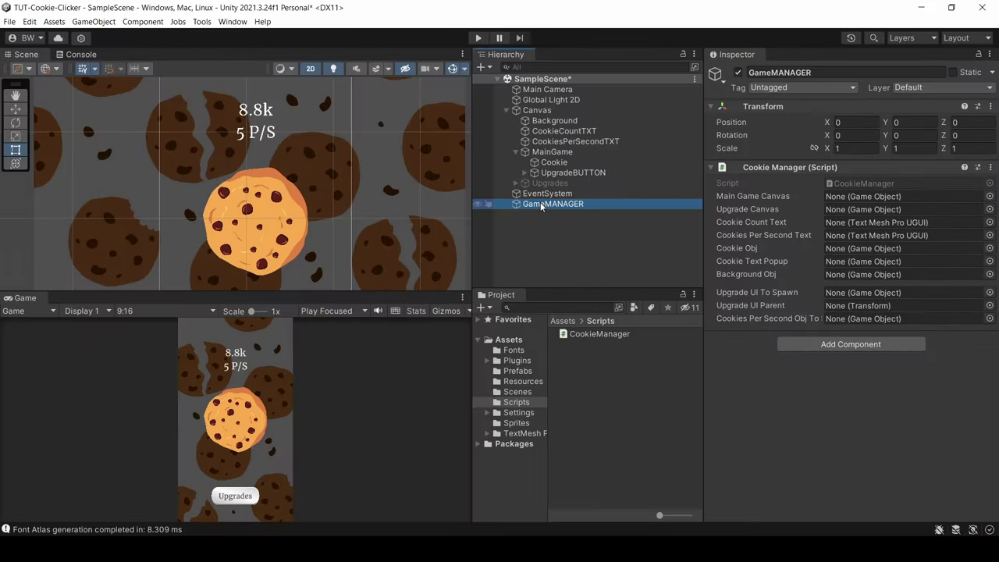
{"action": "left_click", "coordinate": [516, 152]}
{"action": "left_click_drag", "start_coordinate": [551, 152], "coordinate": [843, 196]}
{"action": "left_click_drag", "start_coordinate": [549, 162], "coordinate": [842, 235]}
{"action": "left_click", "coordinate": [516, 152]}
{"action": "left_click_drag", "start_coordinate": [553, 163], "coordinate": [843, 248]}
{"action": "left_click_drag", "start_coordinate": [554, 121], "coordinate": [843, 276]}
Step: Add an On Click event to the Cookie button that calls CookieManager.OnCookieClicked on GameMANAGER
{"action": "left_click", "coordinate": [554, 163]}
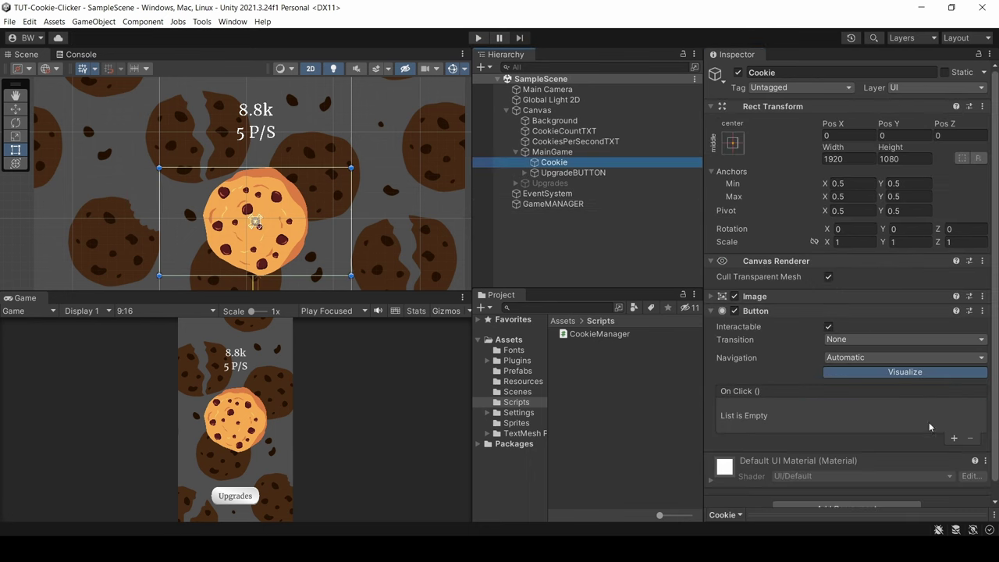
{"action": "left_click", "coordinate": [954, 439]}
{"action": "left_click_drag", "start_coordinate": [553, 204], "coordinate": [777, 420]}
{"action": "left_click", "coordinate": [838, 407]}
{"action": "mouse_move", "coordinate": [839, 464]}
{"action": "left_click", "coordinate": [707, 411]}
Step: Run the game and hit the cookie repeatedly to check the counter and the scale animation
{"action": "left_click", "coordinate": [478, 37]}
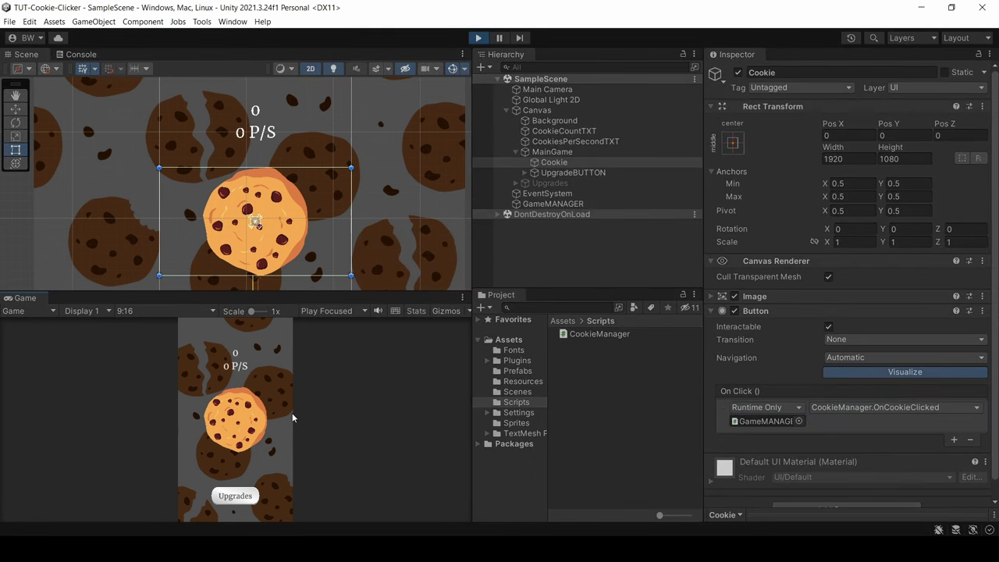
{"action": "left_click", "coordinate": [251, 411]}
{"action": "left_click", "coordinate": [250, 411]}
{"action": "left_click", "coordinate": [250, 411]}
{"action": "left_click", "coordinate": [250, 411]}
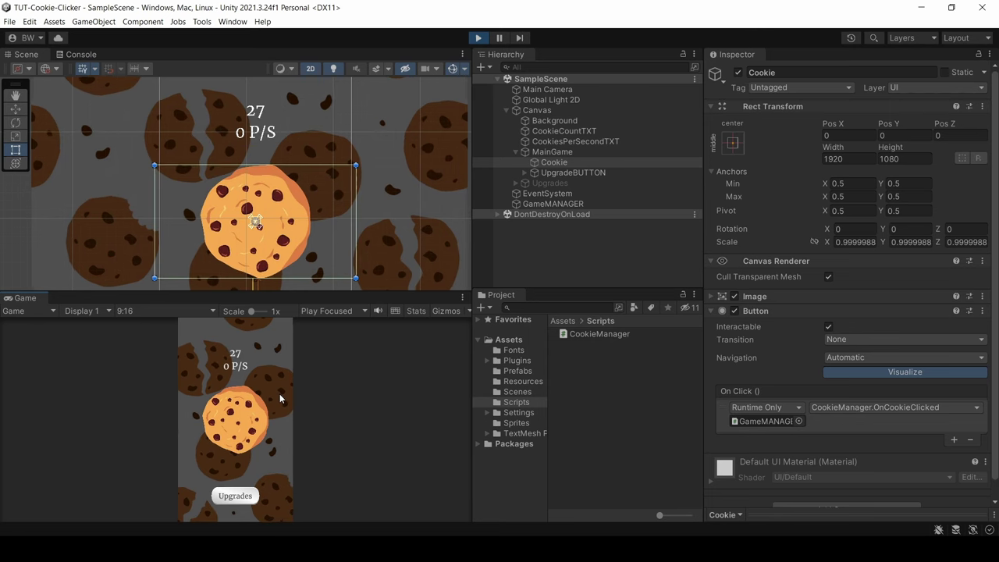
{"action": "left_click", "coordinate": [252, 412]}
Step: Test in the running game whether the empty area beside the cookie also registers hits
{"action": "left_click", "coordinate": [283, 415]}
{"action": "left_click", "coordinate": [284, 415]}
{"action": "left_click", "coordinate": [284, 414]}
{"action": "left_click", "coordinate": [283, 414]}
{"action": "left_click", "coordinate": [283, 413]}
{"action": "left_click", "coordinate": [283, 413]}
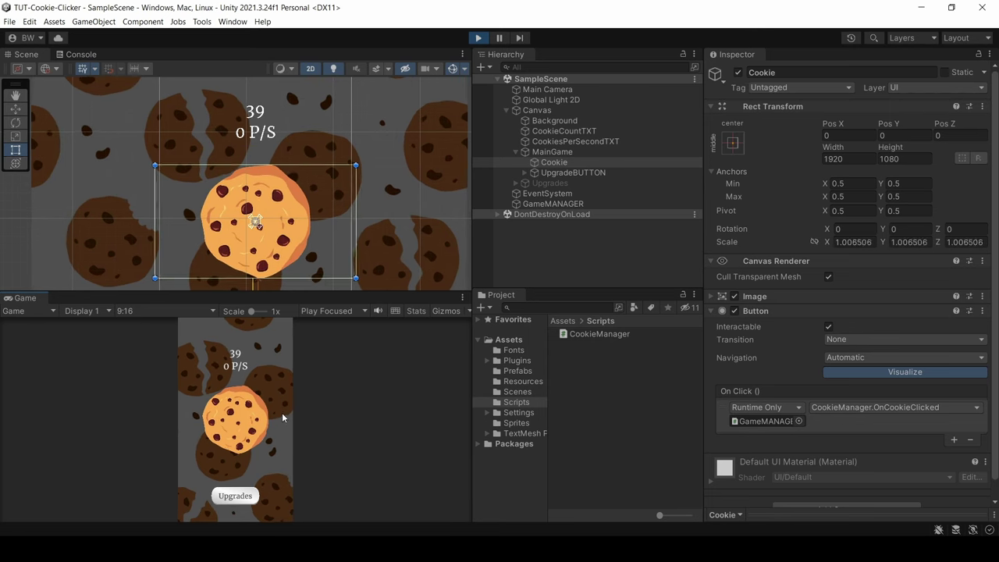
{"action": "left_click", "coordinate": [283, 413]}
{"action": "left_click", "coordinate": [283, 412]}
{"action": "left_click", "coordinate": [284, 412]}
{"action": "left_click", "coordinate": [283, 412]}
{"action": "left_click", "coordinate": [283, 412]}
{"action": "left_click", "coordinate": [283, 412]}
{"action": "left_click", "coordinate": [284, 412]}
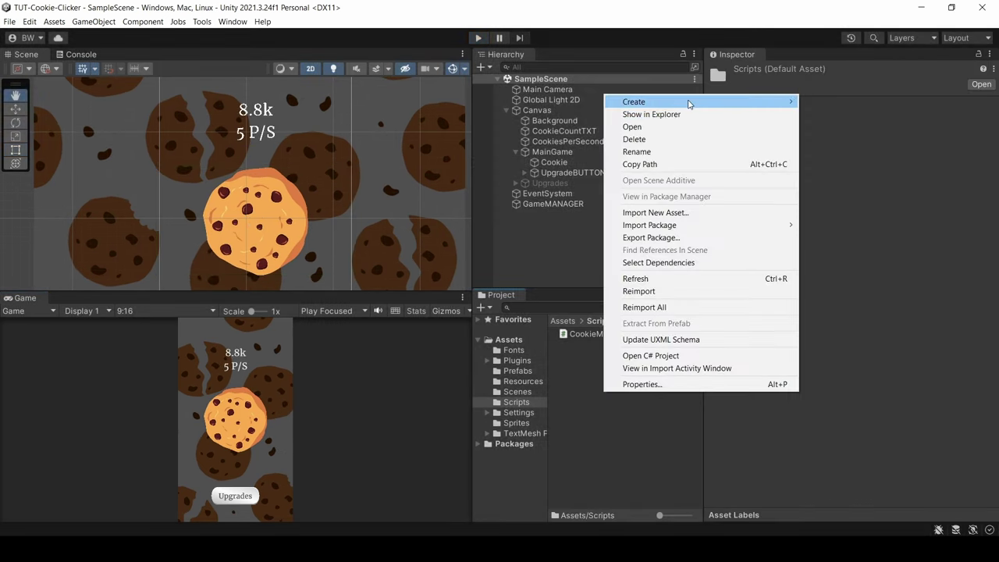
Step: Create a C# script named CookieAlphaThreshold in the Scripts folder and open it in Visual Studio
{"action": "left_click", "coordinate": [835, 121]}
{"action": "type", "text": "CookieAlphaThreshold"}
{"action": "key", "text": "Return"}
{"action": "left_click", "coordinate": [256, 224]}
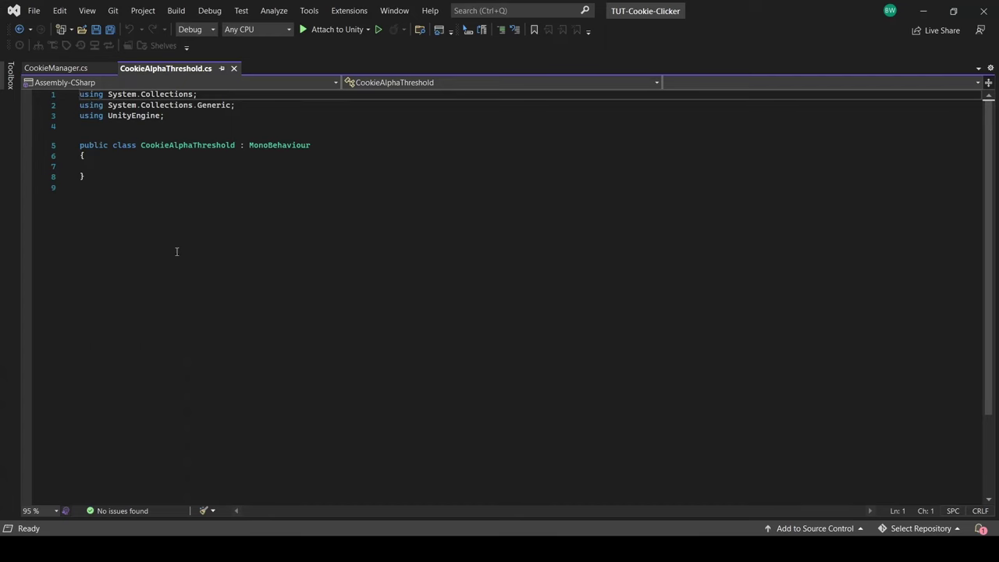
Step: Add using UnityEngine.UI and declare a private Image field _cookieImage in the CookieAlphaThreshold class
{"action": "key", "text": "Return"}
{"action": "type", "text": "using UnityEngine.UI;"}
{"action": "left_click", "coordinate": [328, 175]}
{"action": "type", "text": "private Image _cookieImage;"}
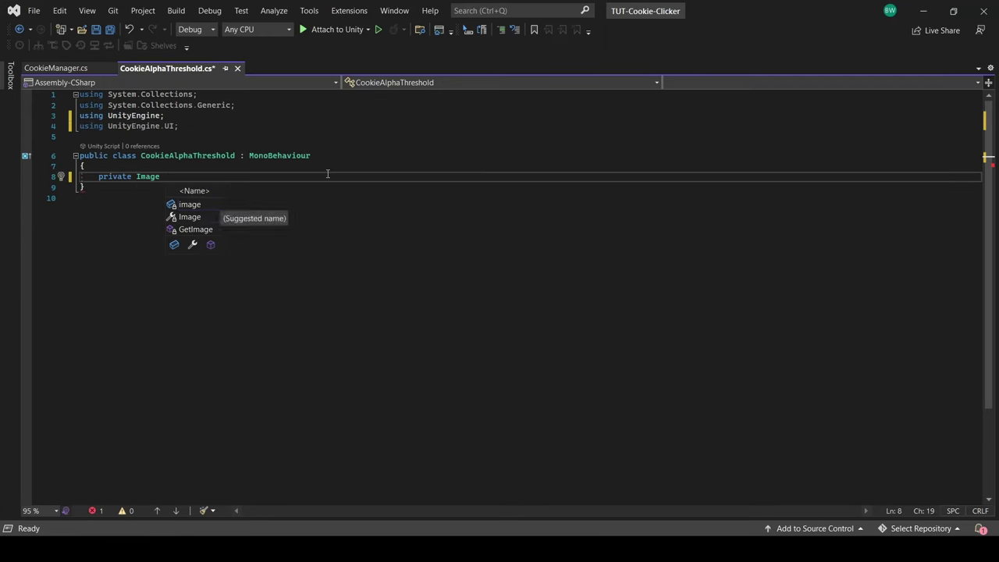
Step: Add an Awake method that assigns GetComponent<Image>() to _cookieImage, followed by a second statement on _cookieImage
{"action": "key", "text": "Return"}
{"action": "key", "text": "Return"}
{"action": "type", "text": "awake"}
{"action": "key", "text": "Return"}
{"action": "type", "text": "_cookieImage = GetComponent<Image>();"}
{"action": "key", "text": "Return"}
{"action": "type", "text": "_cookieImage."}
{"action": "key", "text": "Tab"}
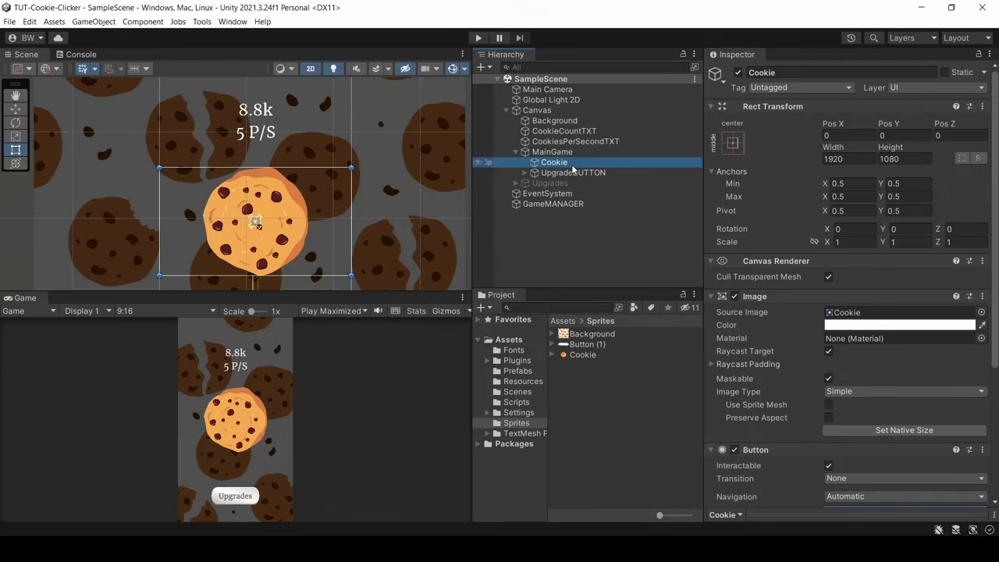
Step: Switch to Unity, enable Read/Write in the Cookie sprite's import settings and set its mesh type to Full Rect
{"action": "left_click", "coordinate": [579, 354]}
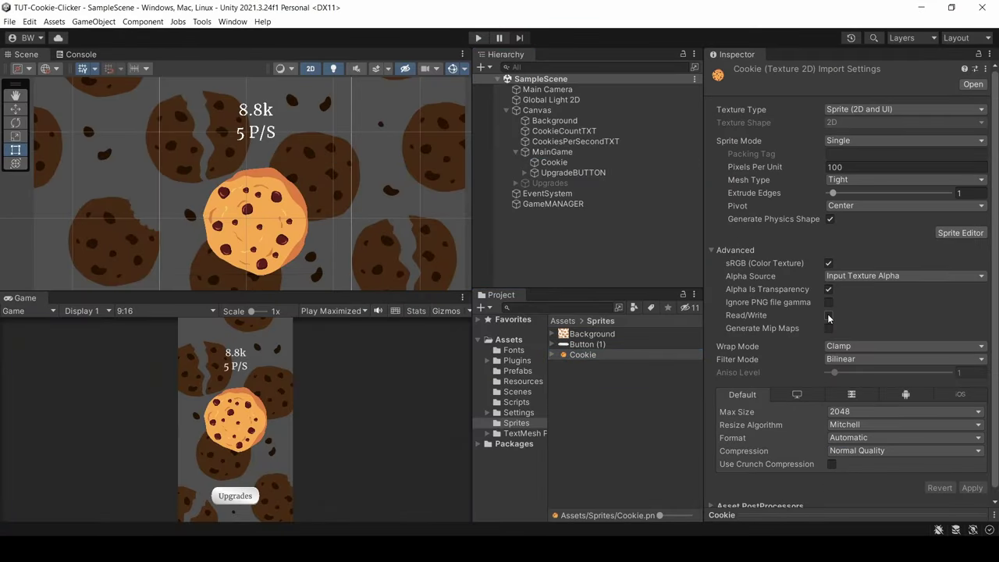
{"action": "left_click", "coordinate": [847, 194]}
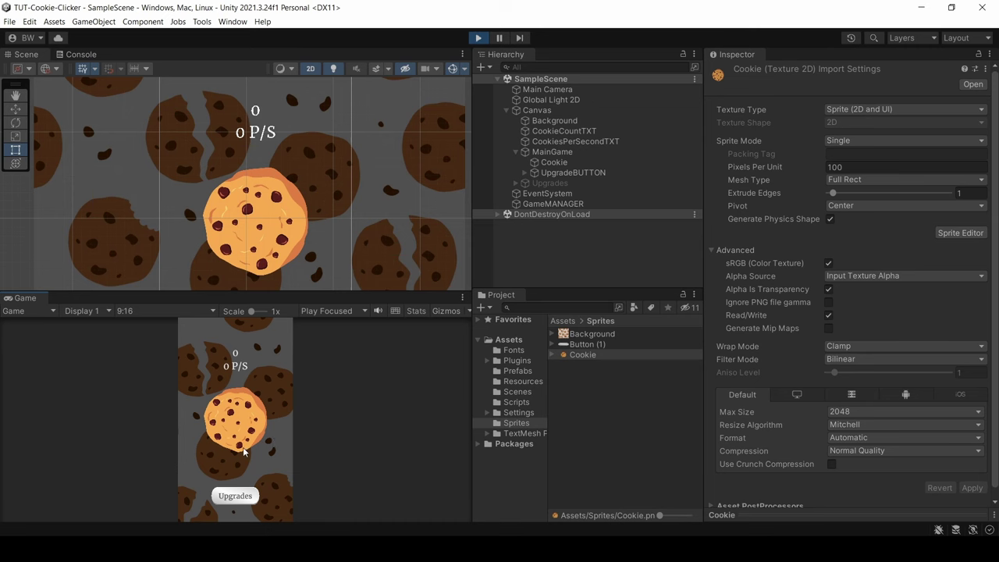
Step: Run the game and hit several spots from the cookie's lower edge upward to test where hits register
{"action": "left_click", "coordinate": [243, 440]}
{"action": "left_click", "coordinate": [243, 426]}
{"action": "left_click", "coordinate": [243, 412]}
{"action": "left_click", "coordinate": [244, 400]}
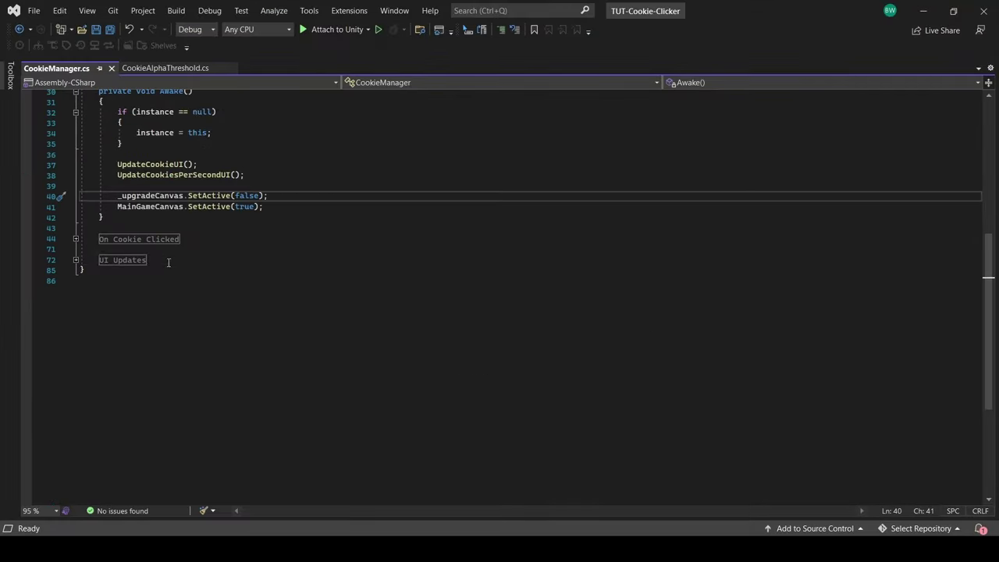
Step: Add a region named Button Presses below the UI Updates region in the CookieManager script
{"action": "left_click", "coordinate": [165, 262]}
{"action": "key", "text": "Return"}
{"action": "key", "text": "Return"}
{"action": "type", "text": "#region Button Presses"}
{"action": "key", "text": "Return"}
{"action": "key", "text": "Return"}
Step: Declare the empty public void methods OnUpgradeButtonPress() and OnResumeButtonPress() inside the Button Presses region
{"action": "type", "text": "public void"}
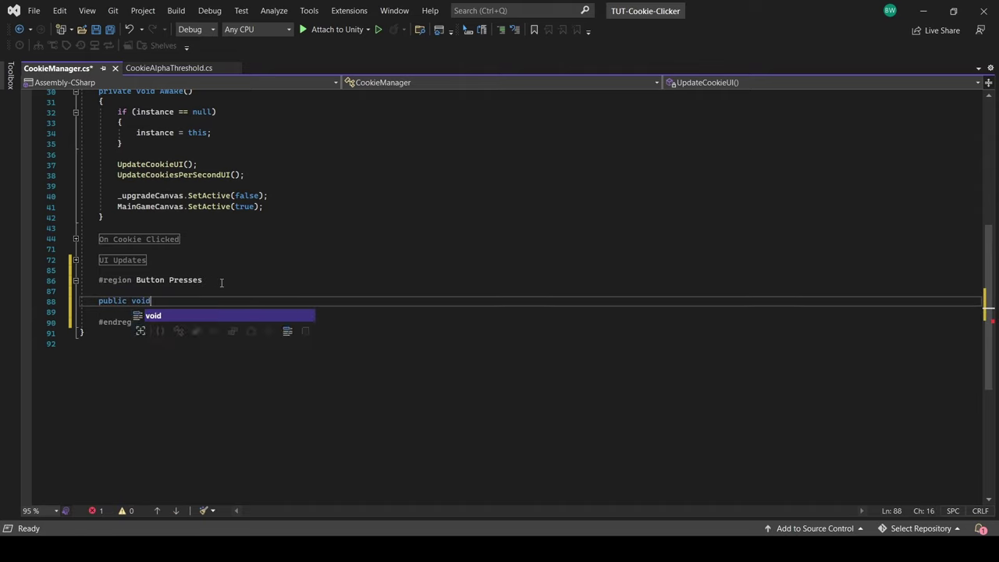
{"action": "type", "text": " OnUpgradeButtonPress()"}
{"action": "key", "text": "Return"}
{"action": "type", "text": "{"}
{"action": "key", "text": "Return"}
{"action": "key", "text": "Down"}
{"action": "key", "text": "Return"}
{"action": "key", "text": "Return"}
{"action": "type", "text": "public void OnResumeButtonPress()"}
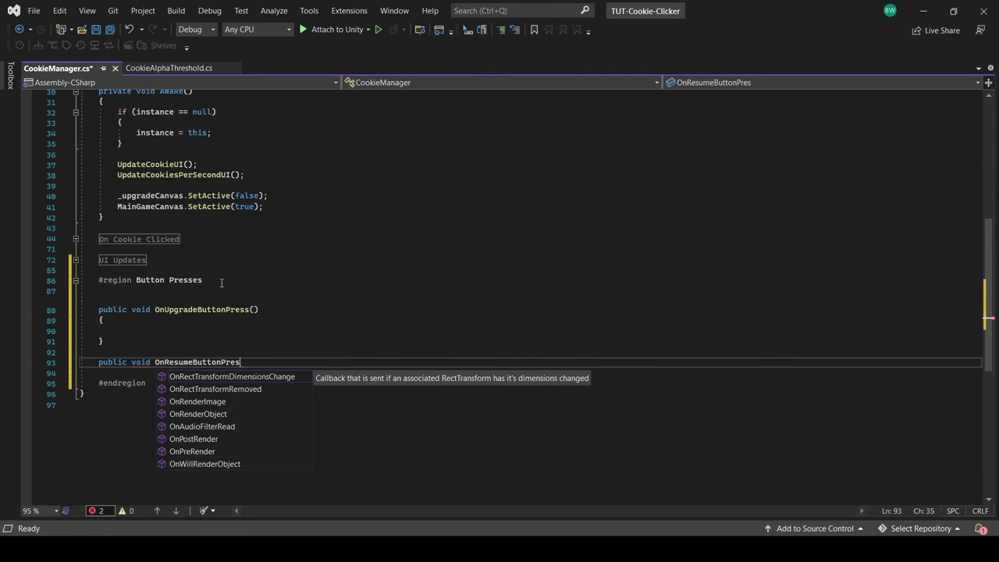
{"action": "key", "text": "Return"}
{"action": "type", "text": "{"}
{"action": "key", "text": "Return"}
Step: Make OnUpgradeButtonPress deactivate MainGameCanvas with SetActive(false) and activate _upgradeCanvas with SetActive(true)
{"action": "key", "text": "Up"}
{"action": "key", "text": "Up"}
{"action": "key", "text": "Up"}
{"action": "key", "text": "Up"}
{"action": "key", "text": "Up"}
{"action": "type", "text": "MainGameCanvas.SetActive(false);"}
{"action": "key", "text": "Return"}
{"action": "type", "text": "_upgradeCanvas.SetActive(true);"}
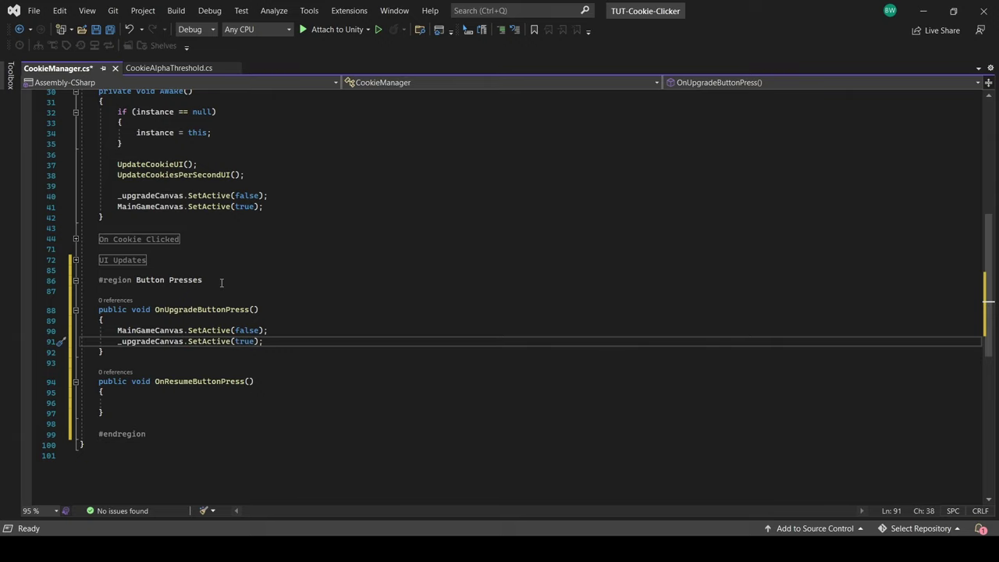
Step: Make OnResumeButtonPress deactivate _upgradeCanvas and activate MainGameCanvas through SetActive calls, and save the script
{"action": "key", "text": "Down"}
{"action": "key", "text": "Down"}
{"action": "key", "text": "Down"}
{"action": "key", "text": "Down"}
{"action": "key", "text": "Down"}
{"action": "type", "text": "_upgradeCanvas.SetActive(false);"}
{"action": "key", "text": "Return"}
{"action": "type", "text": "MainGameCanvas.SetActive(t"}
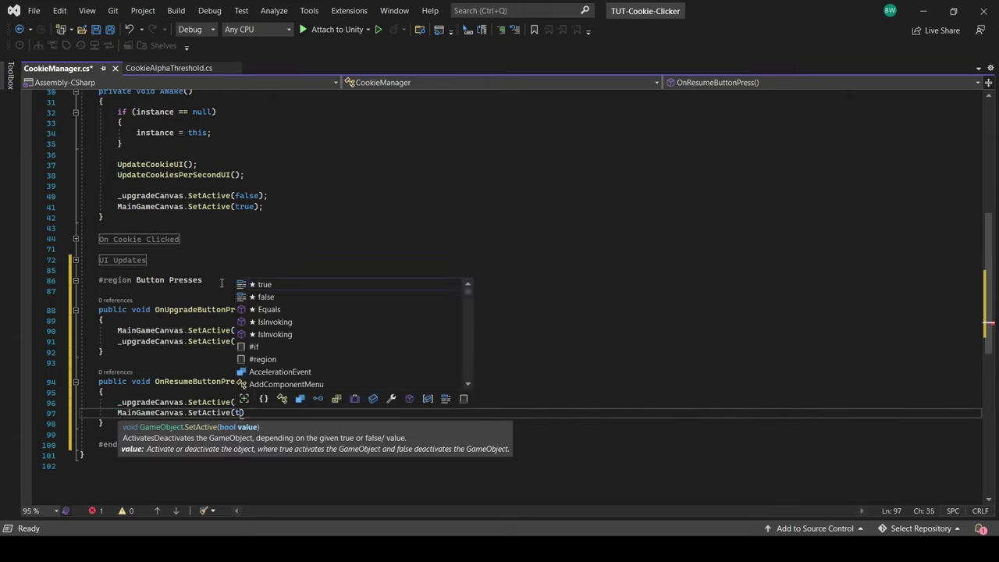
{"action": "type", "text": "rue);"}
{"action": "key", "text": "ctrl+s"}
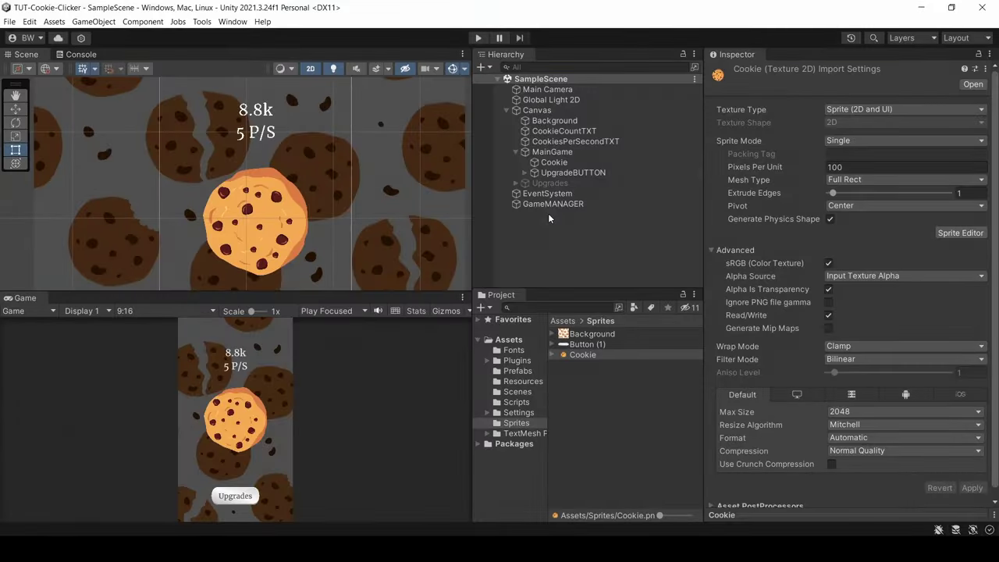
Step: In Unity, give UpgradeBUTTON an On Click event on GameMANAGER that calls CookieManager.OnUpgradeButtonPress
{"action": "left_click", "coordinate": [573, 173]}
{"action": "left_click", "coordinate": [953, 429]}
{"action": "left_click", "coordinate": [895, 403]}
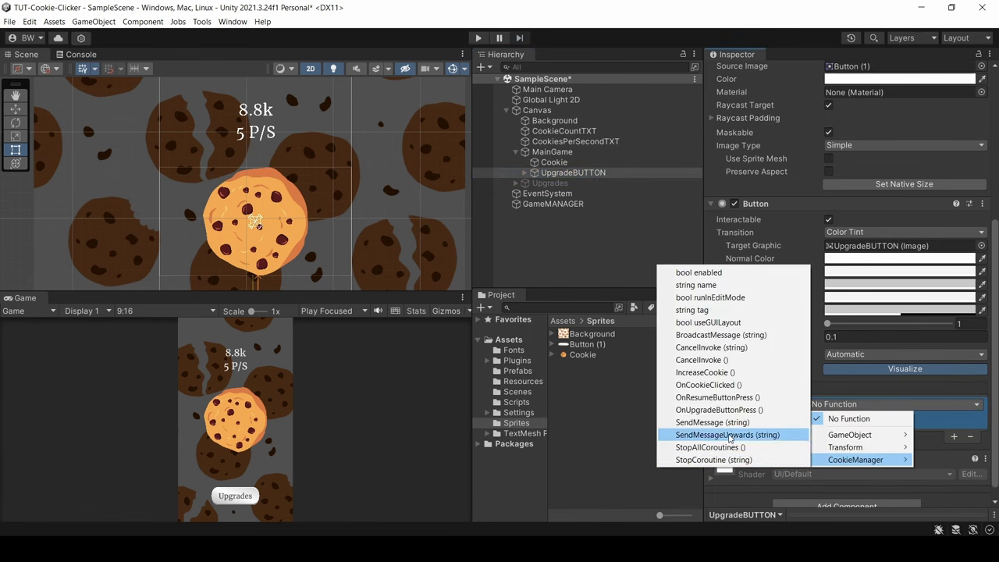
{"action": "left_click", "coordinate": [712, 410]}
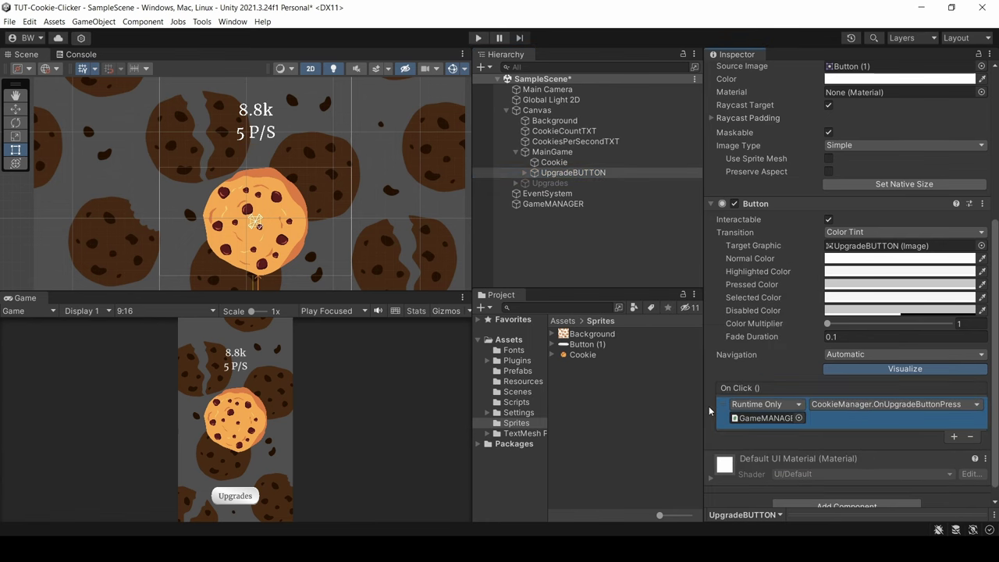
Step: Give ResumeBUTTON under Upgrades an On Click event on GameMANAGER that calls CookieManager.OnResumeButtonPress, and save the scene
{"action": "left_click", "coordinate": [515, 152]}
{"action": "left_click", "coordinate": [515, 163]}
{"action": "left_click", "coordinate": [550, 173]}
{"action": "left_click", "coordinate": [954, 449]}
{"action": "left_click_drag", "start_coordinate": [560, 234], "coordinate": [761, 447]}
{"action": "left_click", "coordinate": [874, 433]}
{"action": "mouse_move", "coordinate": [850, 490]}
{"action": "left_click", "coordinate": [716, 426]}
{"action": "key", "text": "ctrl+s"}
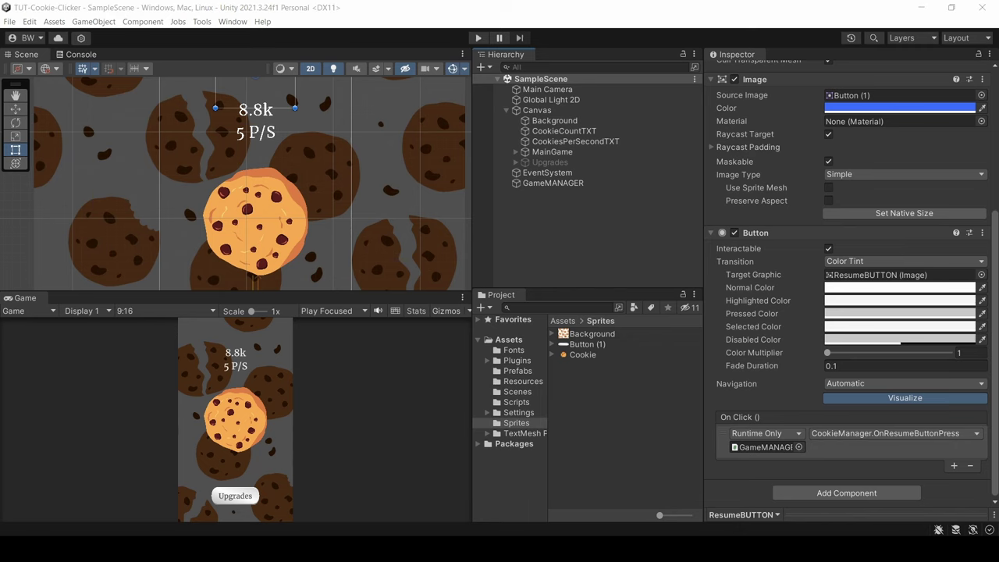
Step: Open the UPGRADE prefab, create a script named UpgradeButtonReferences in the Scripts folder and attach it to the prefab's root object
{"action": "left_click", "coordinate": [517, 371]}
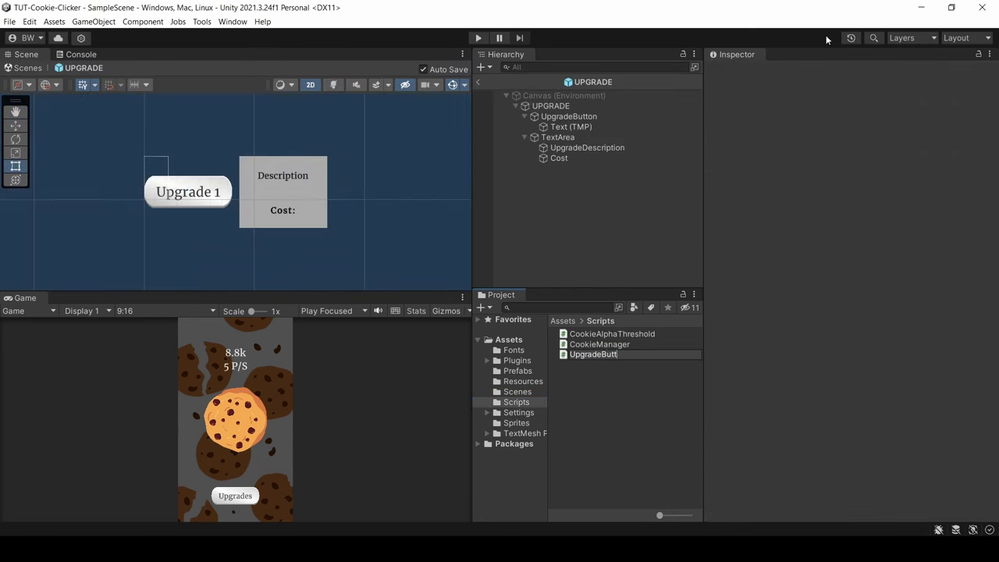
{"action": "left_click_drag", "start_coordinate": [619, 354], "coordinate": [575, 112]}
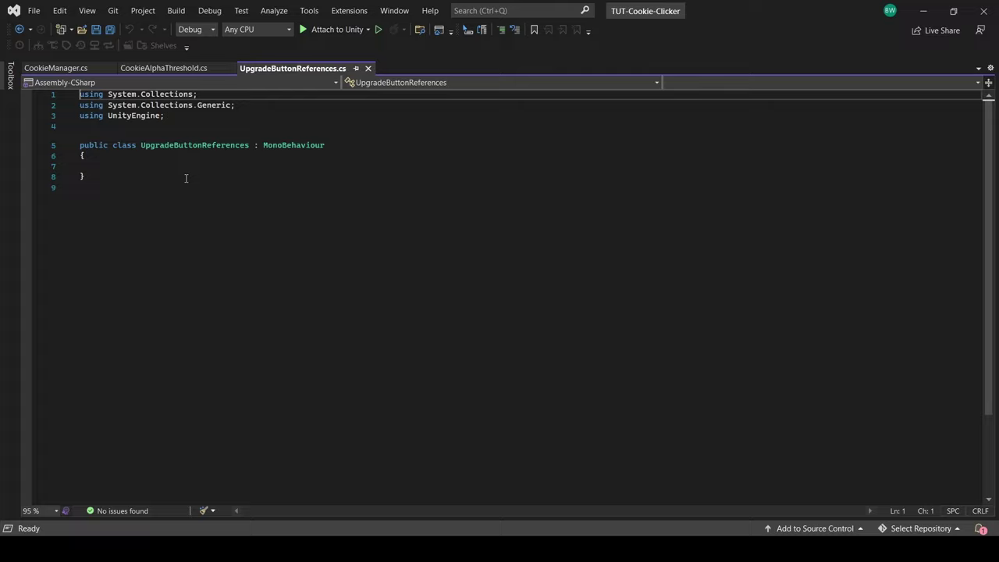
Step: Add using UnityEngine.UI and using TMPro to the UpgradeButtonReferences script
{"action": "key", "text": "Return"}
{"action": "type", "text": "using UnityEngine.UI;"}
{"action": "key", "text": "Return"}
{"action": "type", "text": "using TMPro;"}
{"action": "key", "text": "Down"}
{"action": "key", "text": "Down"}
{"action": "key", "text": "Down"}
{"action": "key", "text": "Down"}
Step: Declare public Button UpgradeButton and public TextMeshProUGUI fields UpgradeButtonText, UpgradeDescriptionText and UpgradeCostText, and save the script
{"action": "type", "text": "public "}
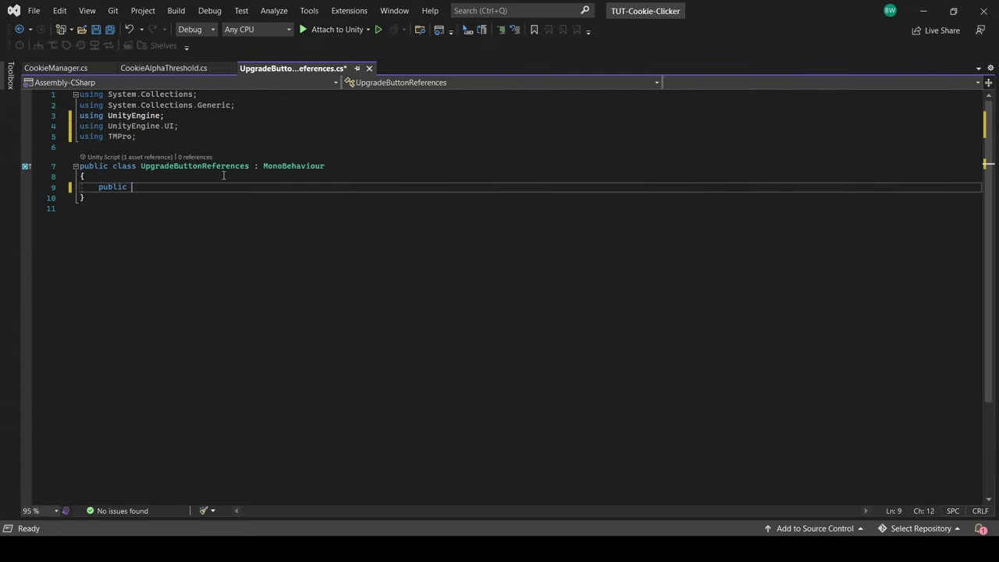
{"action": "type", "text": "Button UpgradeButton;"}
{"action": "key", "text": "Return"}
{"action": "type", "text": "public TextMeshProUGUI UpgradeButtonText;"}
{"action": "key", "text": "Return"}
{"action": "type", "text": "public Text"}
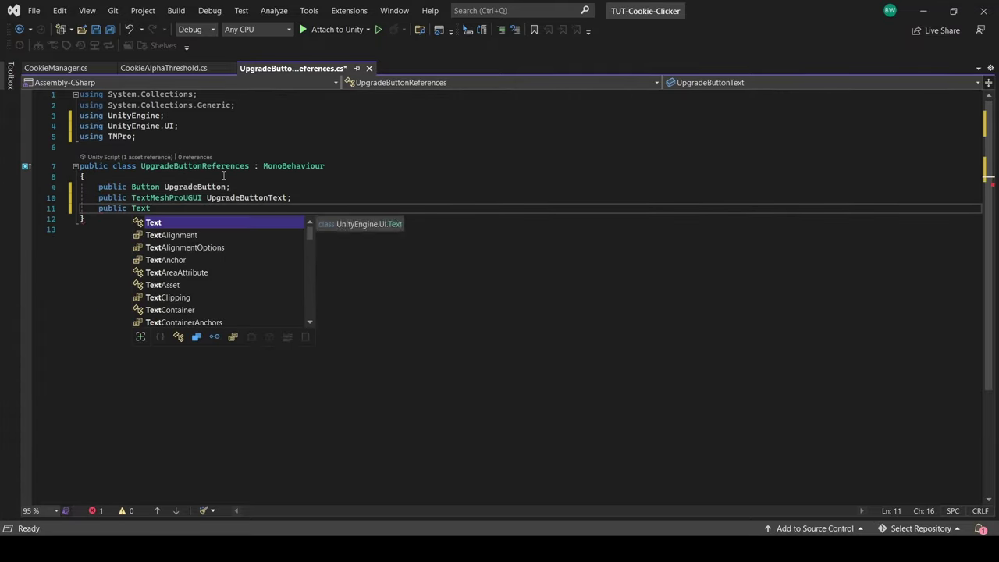
{"action": "type", "text": "MeshProUGUI UpgradeDescriptionText;"}
{"action": "key", "text": "Return"}
{"action": "type", "text": "public TextMeshProUGUI UpgradeCostText;"}
{"action": "key", "text": "ctrl+s"}
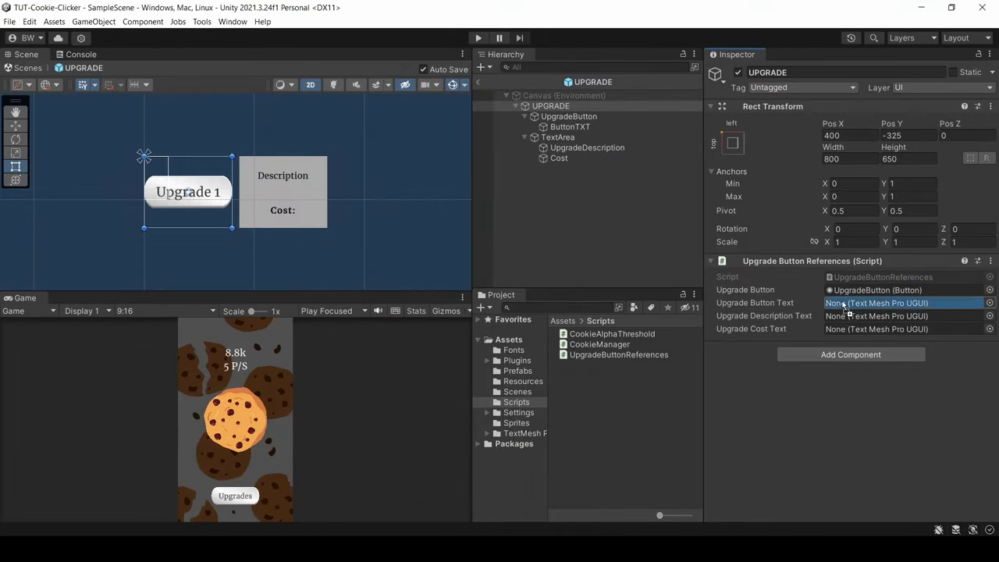
Step: In the UPGRADE prefab's script component, assign ButtonTXT, UpgradeDescription and Cost to the button, description and cost text references
{"action": "left_click_drag", "start_coordinate": [842, 306], "coordinate": [843, 304]}
{"action": "left_click_drag", "start_coordinate": [586, 148], "coordinate": [874, 316]}
{"action": "left_click_drag", "start_coordinate": [558, 158], "coordinate": [873, 328]}
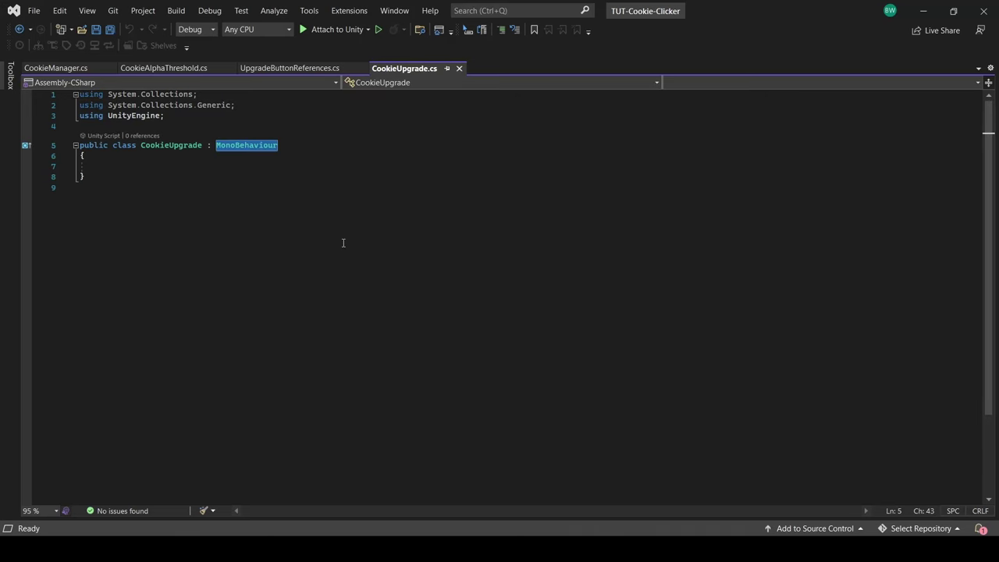
Step: Turn the CookieUpgrade class into a public abstract class that inherits from ScriptableObject
{"action": "type", "text": "ScriptableObject"}
{"action": "left_click", "coordinate": [109, 146]}
{"action": "type", "text": "abstract"}
Step: Declare public float UpgradeAmount = 1f and public doubles OriginalUpgradeCost = 100 and CurrentUpgradeCost = 100 in CookieUpgrade
{"action": "left_click", "coordinate": [117, 166]}
{"action": "type", "text": "public float UpgradeAmount = "}
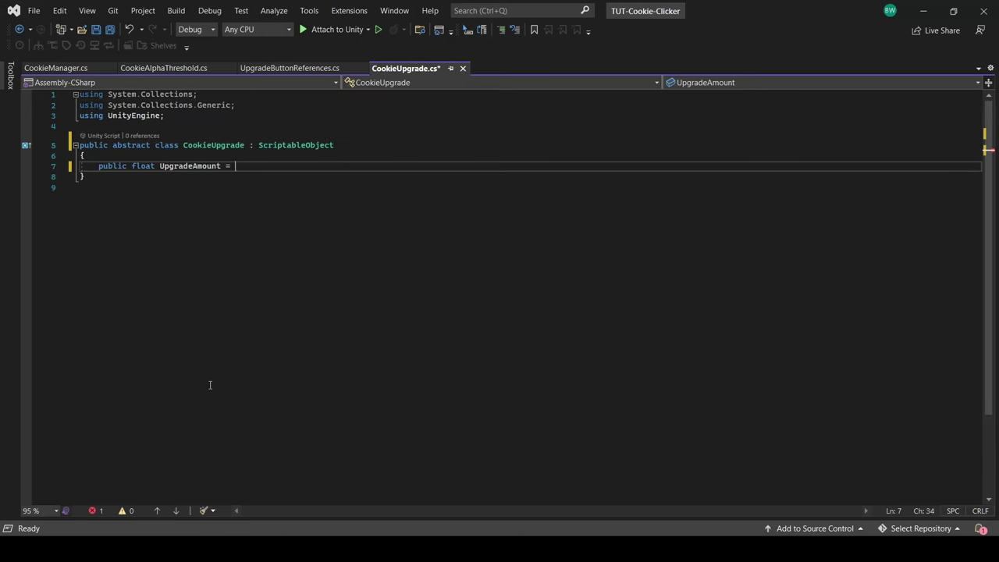
{"action": "type", "text": "1f;"}
{"action": "key", "text": "Return"}
{"action": "key", "text": "Return"}
{"action": "type", "text": "public double OriginalUpgradeCost = 100;"}
{"action": "key", "text": "Return"}
{"action": "type", "text": "public double "}
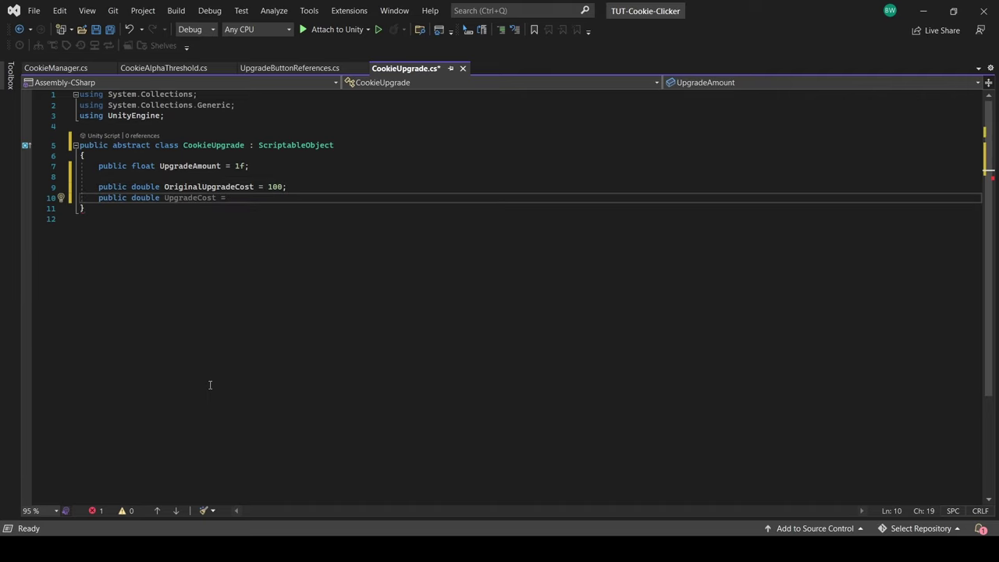
{"action": "type", "text": "CurrentUpgradeCost = 100;"}
Step: Declare public double CostIncreasePerPurchase = 0.05f, rename it to CostIncreaseMultiplierPerPurchase, and save the script
{"action": "key", "text": "Return"}
{"action": "type", "text": "public double CostIncreasePerP"}
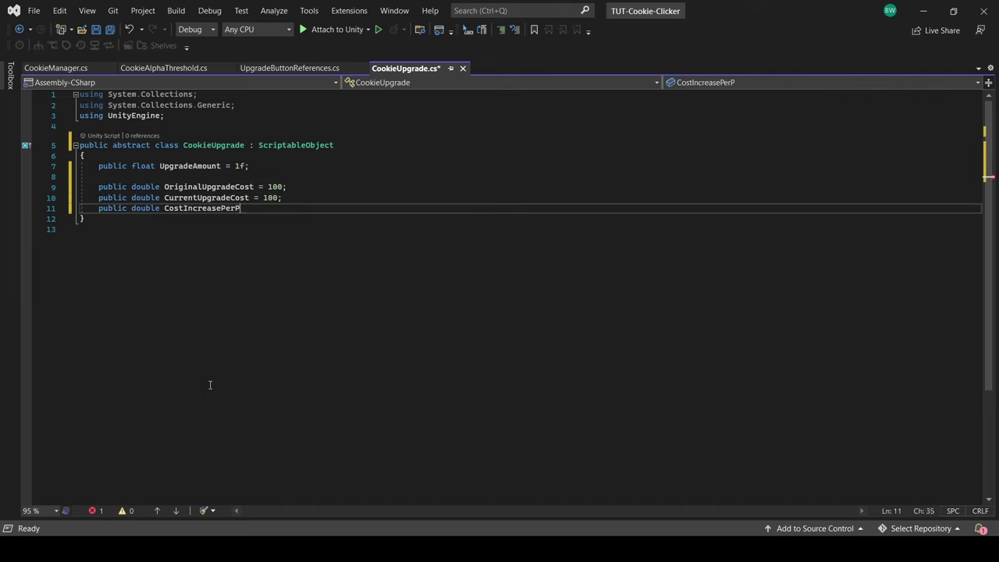
{"action": "left_click", "coordinate": [221, 209]}
{"action": "key", "text": "ctrl+r"}
{"action": "key", "text": "ctrl+r"}
{"action": "type", "text": "CostIncreaseMultiplierPerPurchase"}
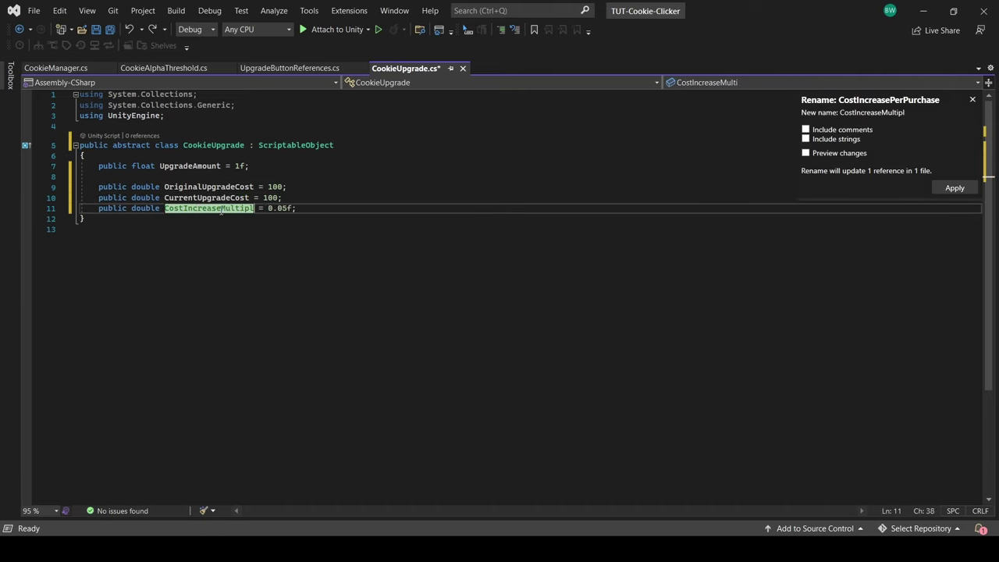
{"action": "key", "text": "Return"}
{"action": "key", "text": "ctrl+s"}
Step: Add public string UpgradeButtonText and a public string UpgradeButtonDescription with the attribute [TextArea(3, 10)]
{"action": "left_click", "coordinate": [375, 208]}
{"action": "key", "text": "Return"}
{"action": "key", "text": "Return"}
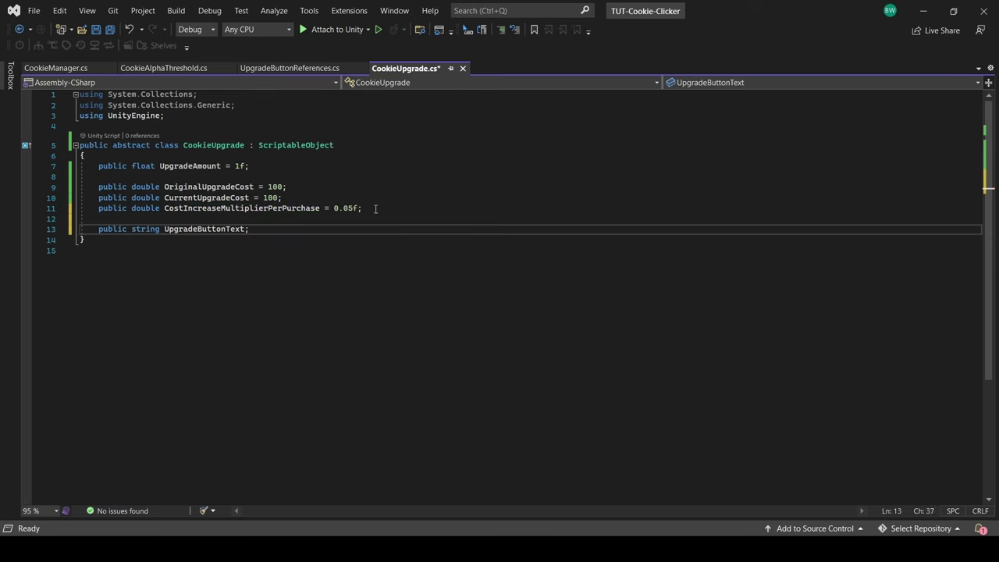
{"action": "key", "text": "Return"}
{"action": "type", "text": "[TextArea(3, 10)]"}
{"action": "key", "text": "Return"}
{"action": "type", "text": "public string UpgradeButtonDescription;"}
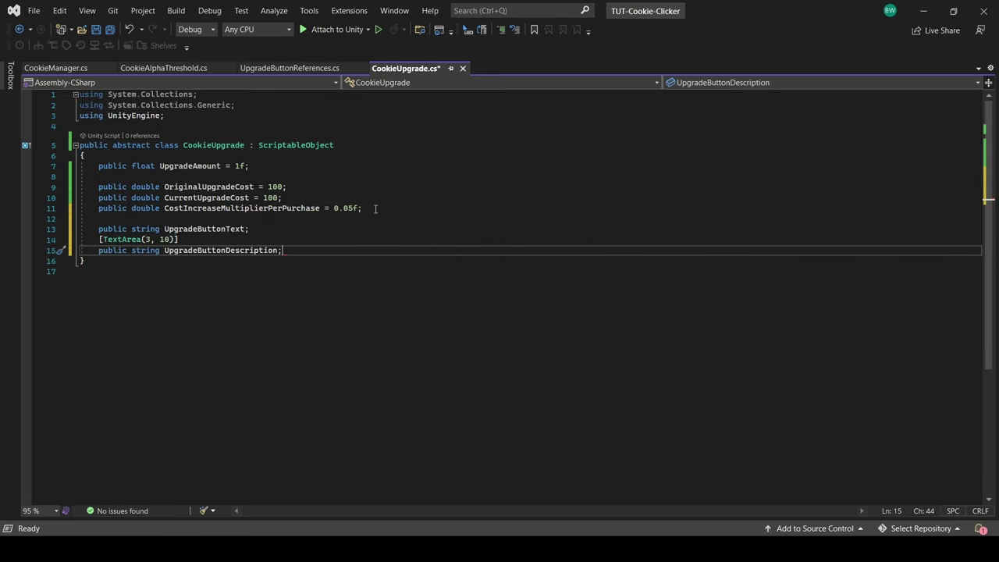
Step: Add the public abstract method ApplyUpgrade() and a private OnValidate() that sets CurrentUpgradeCost to OriginalUpgradeCost, and save the script
{"action": "key", "text": "Return"}
{"action": "key", "text": "Return"}
{"action": "type", "text": "public abstract void ApplyUpgrade();"}
{"action": "key", "text": "Return"}
{"action": "key", "text": "Return"}
{"action": "type", "text": "private void OnValidate()"}
{"action": "key", "text": "Return"}
{"action": "type", "text": "{"}
{"action": "key", "text": "Return"}
{"action": "type", "text": "CurrentUpgradeCost"}
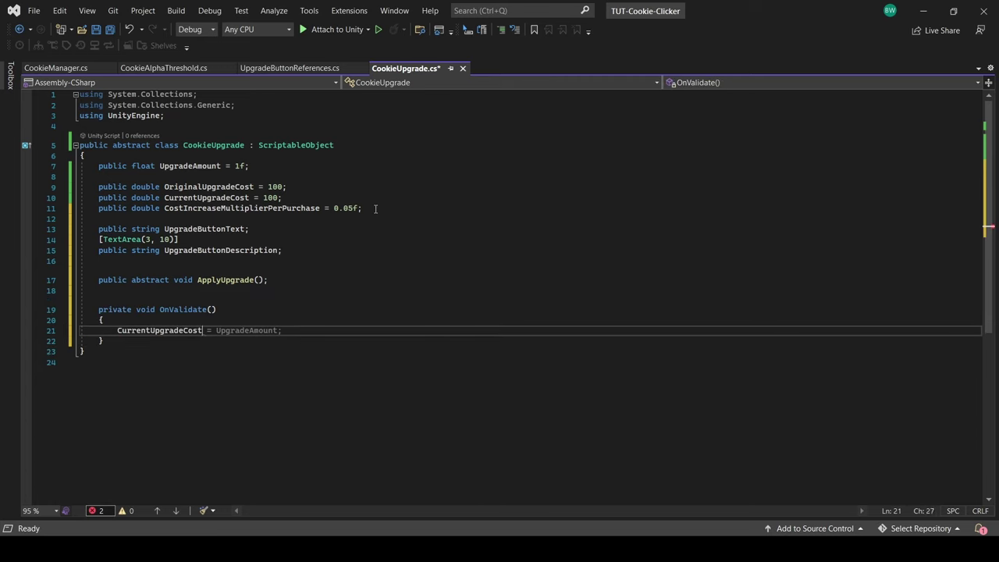
{"action": "type", "text": " = OriginalUpgradeCost;"}
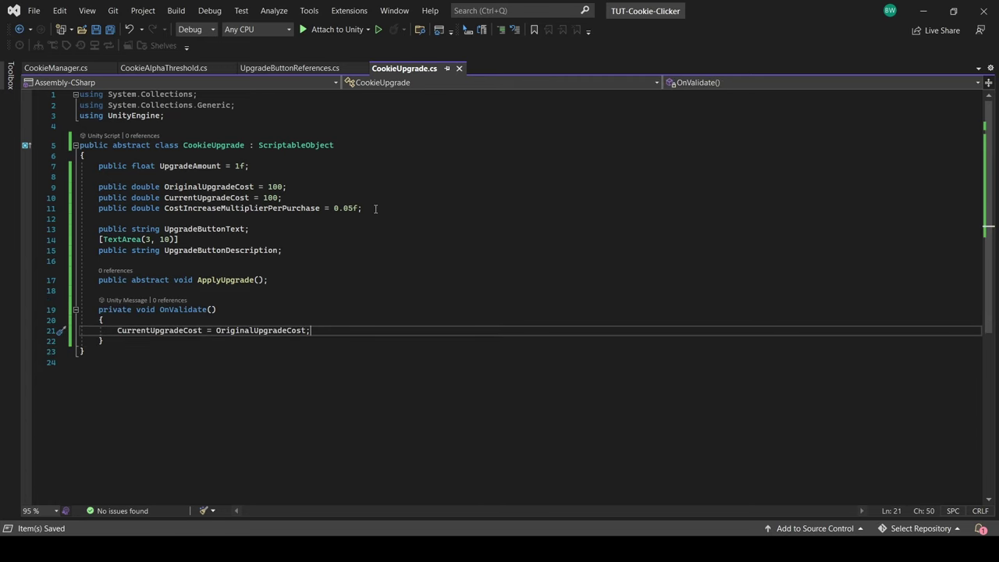
Step: Switch to Unity and create a C# script named CookieUpgradePerClick in the Scripts/Upgrades folder
{"action": "key", "text": "alt+Tab"}
{"action": "right_click", "coordinate": [612, 373]}
{"action": "mouse_move", "coordinate": [663, 85]}
{"action": "left_click", "coordinate": [847, 40]}
{"action": "type", "text": "CookieUp"}
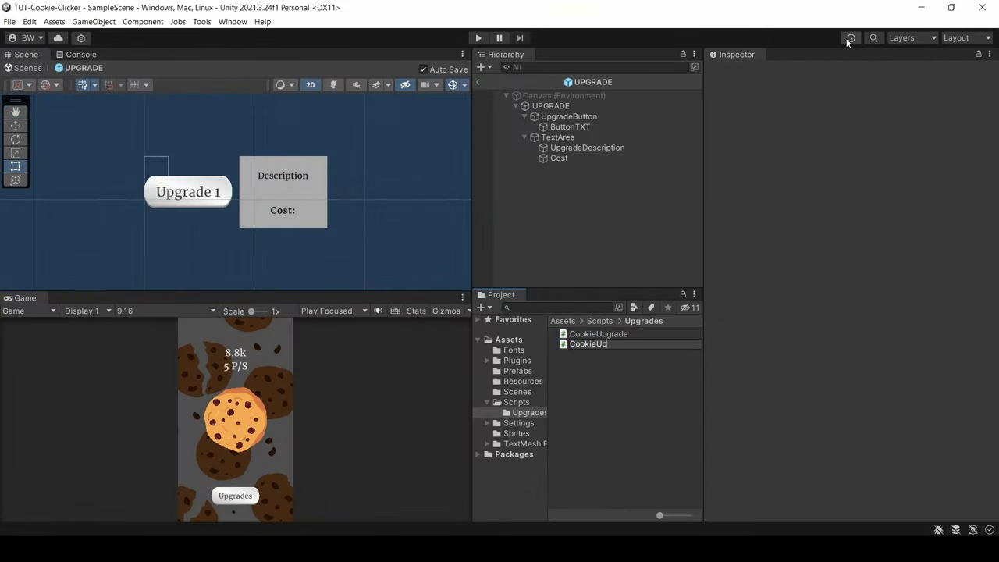
{"action": "type", "text": "gradePerClick"}
{"action": "key", "text": "Return"}
Step: Create a C# script named CookieUpgradePerSecond in the Scripts/Upgrades folder
{"action": "right_click", "coordinate": [608, 382]}
{"action": "left_click", "coordinate": [819, 43]}
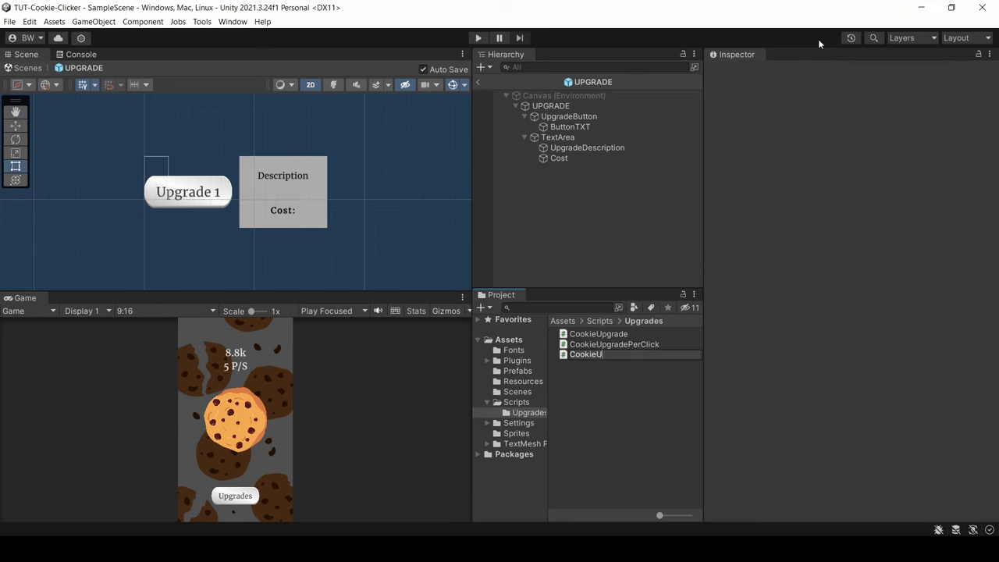
{"action": "type", "text": "CookieUpgradePerSe"}
{"action": "type", "text": "cond"}
{"action": "key", "text": "Return"}
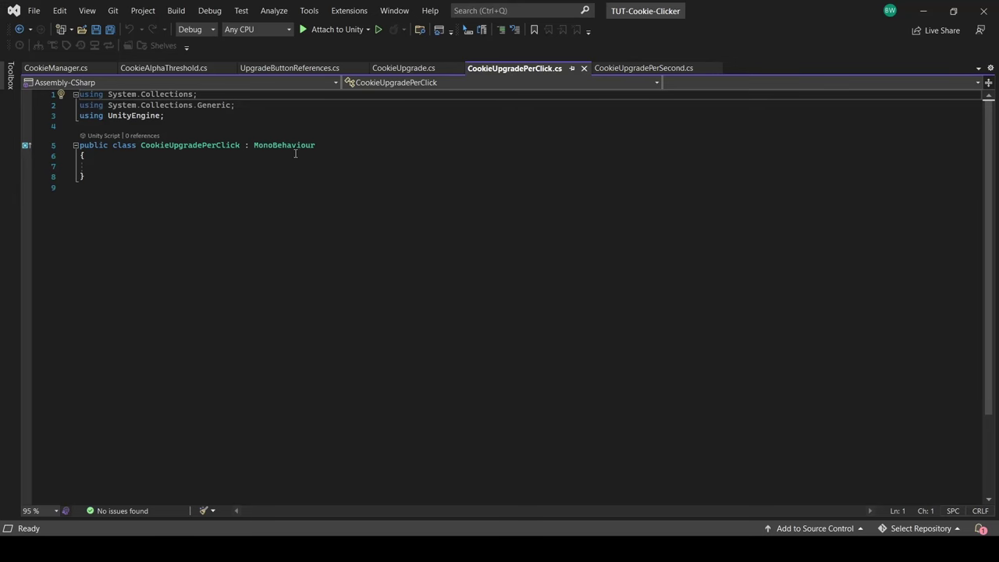
Step: Make CookieUpgradePerClick inherit from CookieUpgrade and implement the abstract ApplyUpgrade override with an empty body
{"action": "double_click", "coordinate": [294, 147]}
{"action": "type", "text": "CookieUpgrade"}
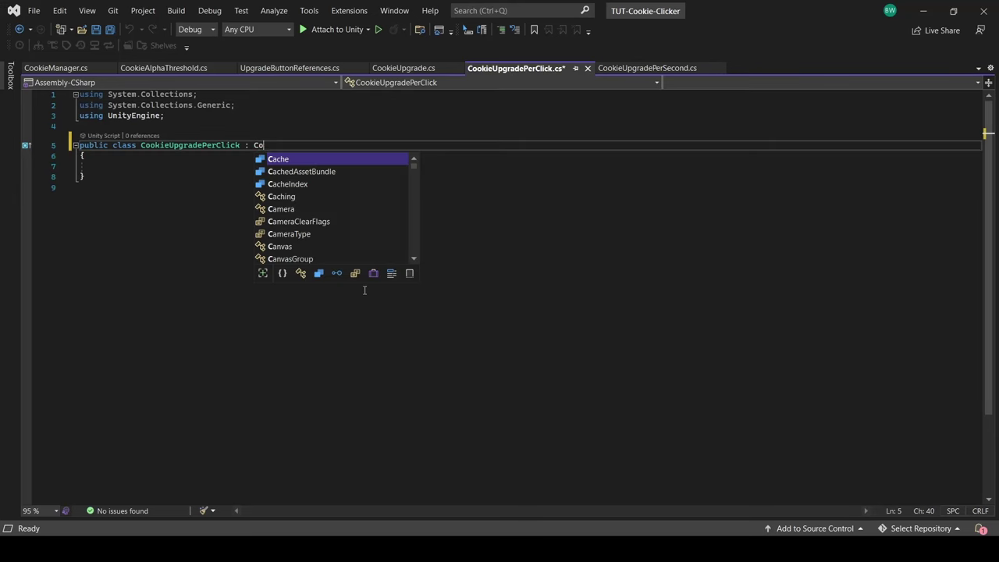
{"action": "right_click", "coordinate": [184, 145]}
{"action": "left_click", "coordinate": [226, 155]}
{"action": "left_click", "coordinate": [101, 159]}
{"action": "left_click_drag", "start_coordinate": [320, 196], "coordinate": [118, 196]}
{"action": "key", "text": "BackSpace"}
Step: Add a CreateAssetMenu attribute above the class with menuName "Cookie Upgrade/Cookies Per Click" and fileName "Cookies Per Click"
{"action": "left_click", "coordinate": [121, 139]}
{"action": "key", "text": "Return"}
{"action": "type", "text": "[CreateAssetMenu(menuName =\"Cookie Upgrade/Cookies Per Click\""}
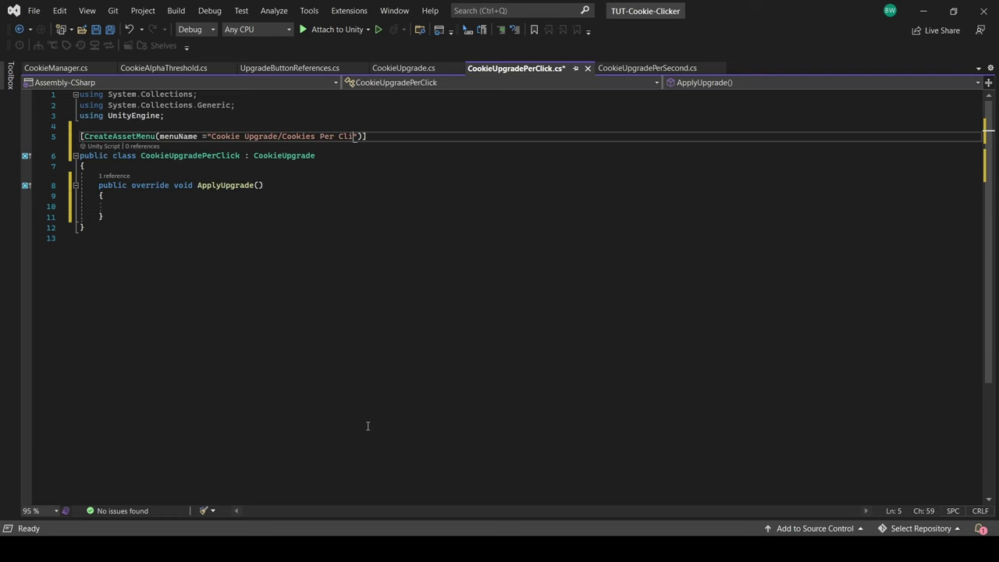
{"action": "type", "text": ", fileName =\"Co"}
Step: Make ApplyUpgrade add UpgradeAmount to CookieManager.instance.CookiesPerClickUpgrade, and save the script
{"action": "key", "text": "Down"}
{"action": "key", "text": "Down"}
{"action": "key", "text": "Down"}
{"action": "key", "text": "Down"}
{"action": "key", "text": "Down"}
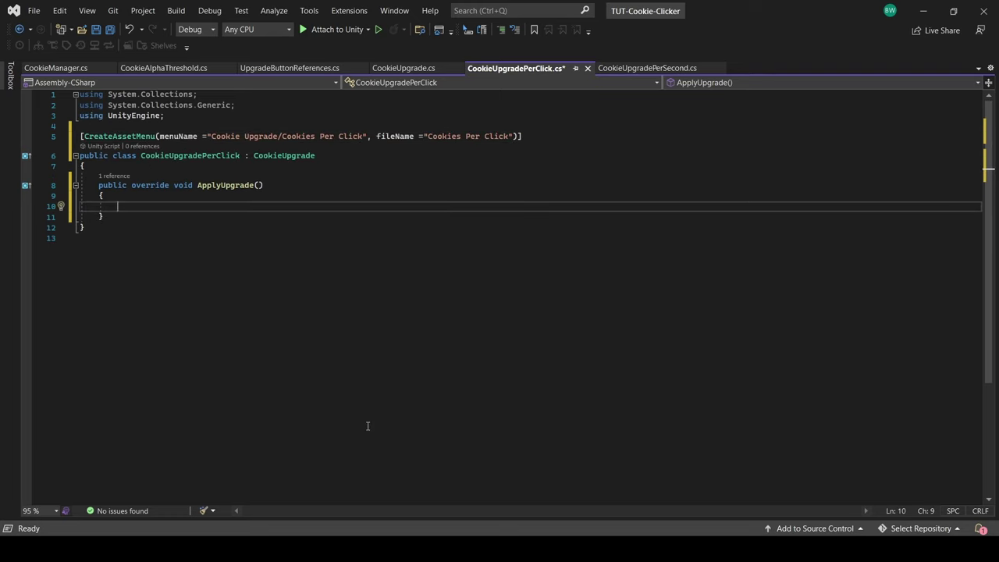
{"action": "type", "text": "CookieManager.instance.CookiesPerClickUpgrade += UpgradeAmount;"}
{"action": "key", "text": "ctrl+s"}
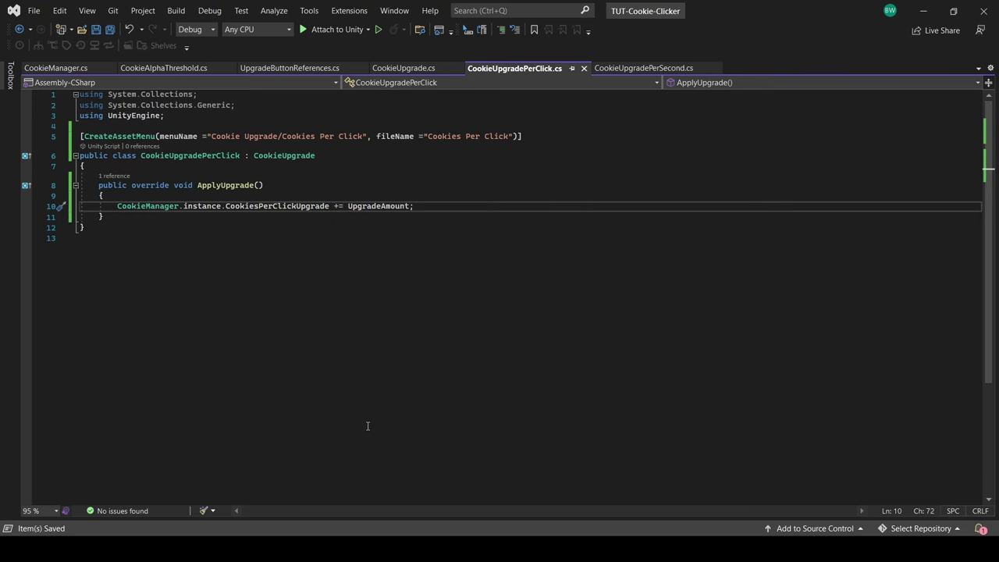
Step: Switch to Unity and create a C# script named CookiePerSecondTimer in the Scripts/Upgrades folder
{"action": "key", "text": "alt+Tab"}
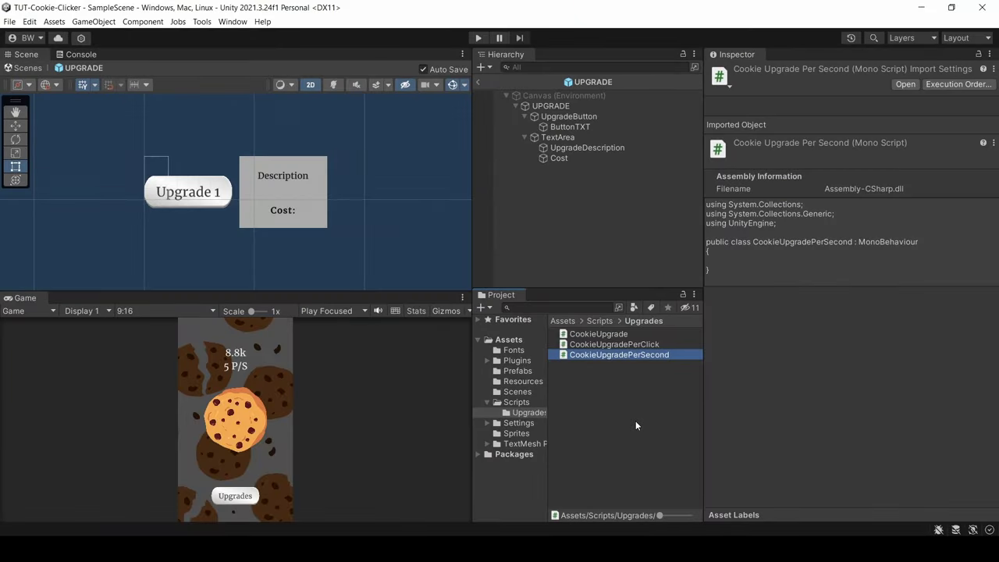
{"action": "right_click", "coordinate": [635, 426]}
{"action": "mouse_move", "coordinate": [624, 112]}
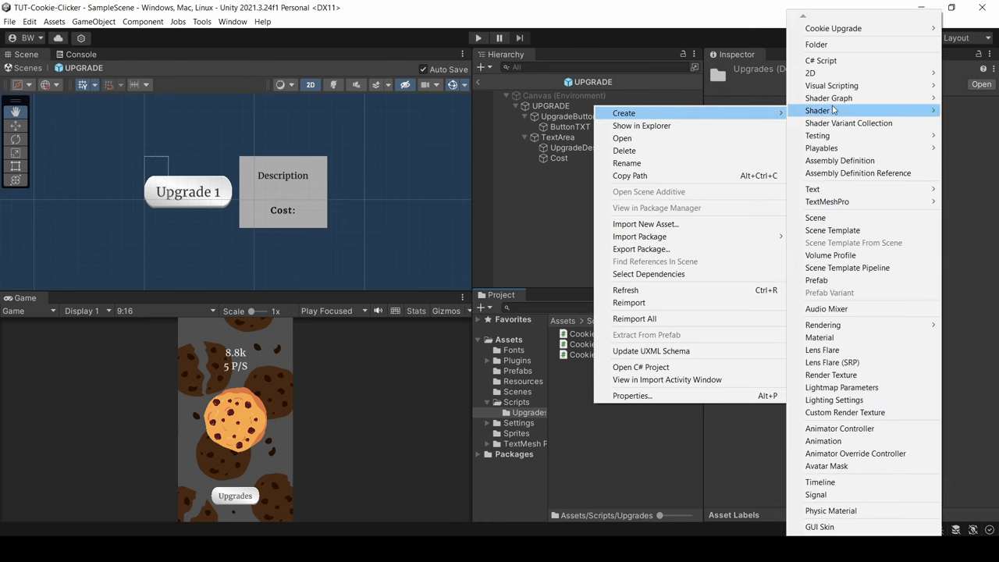
{"action": "left_click", "coordinate": [830, 64]}
{"action": "type", "text": "CookiePerSecondTimer"}
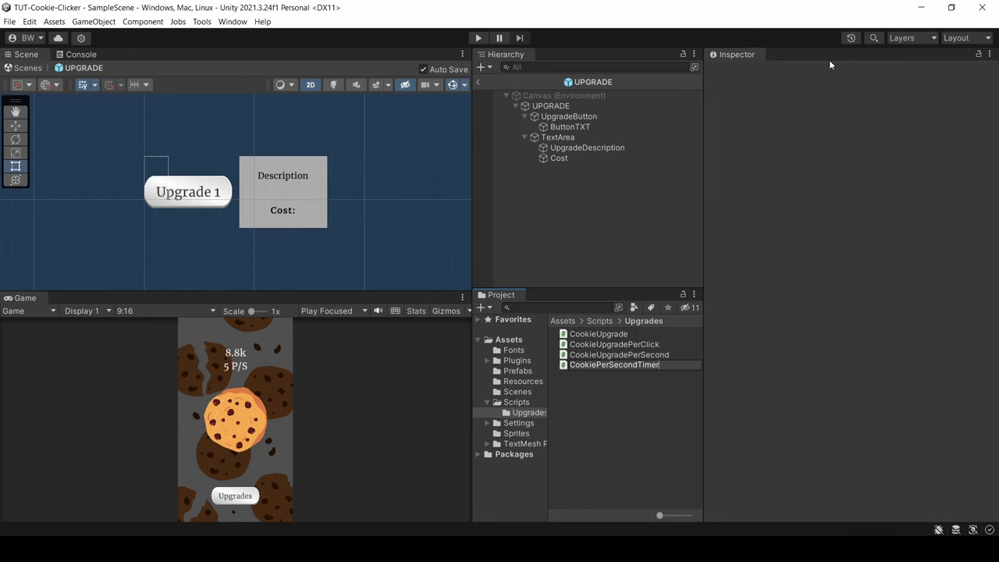
{"action": "key", "text": "Return"}
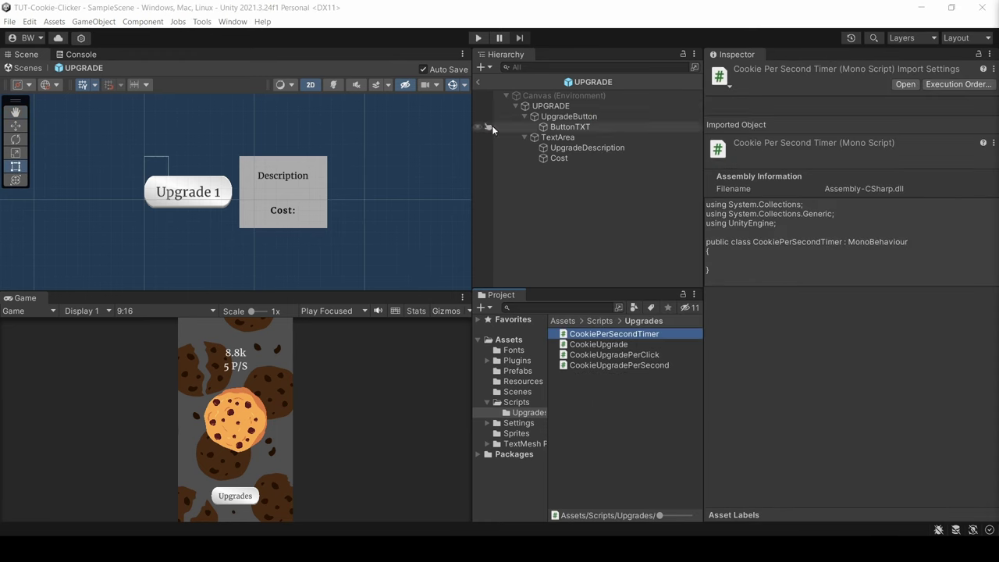
Step: Leave the UPGRADE prefab and add an empty GameObject named CookiePS to SampleScene
{"action": "left_click", "coordinate": [478, 82]}
{"action": "right_click", "coordinate": [540, 204]}
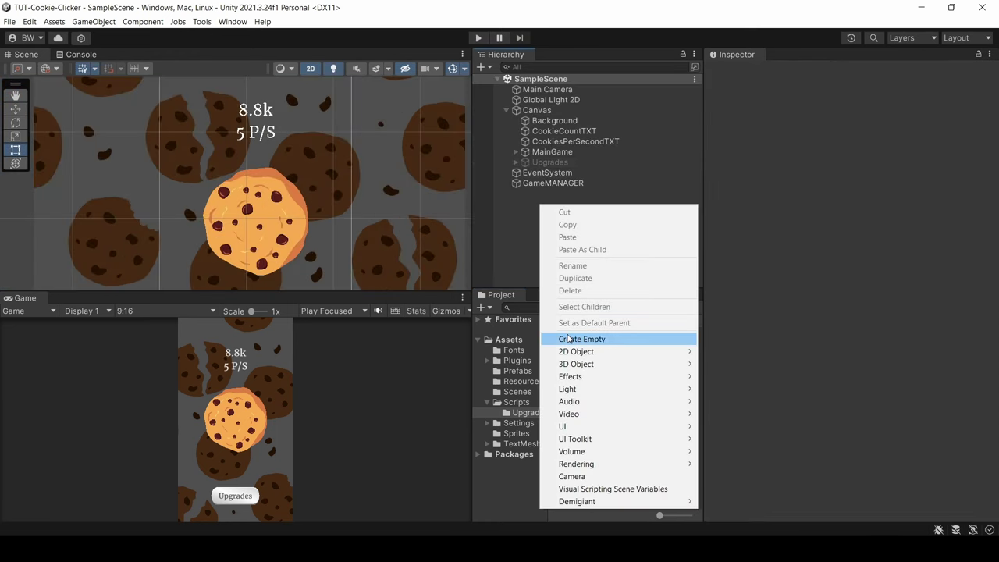
{"action": "left_click", "coordinate": [568, 339]}
{"action": "type", "text": "CookiePerS"}
{"action": "key", "text": "BackSpace"}
{"action": "key", "text": "BackSpace"}
{"action": "key", "text": "BackSpace"}
{"action": "key", "text": "Caps_Lock"}
{"action": "type", "text": "S"}
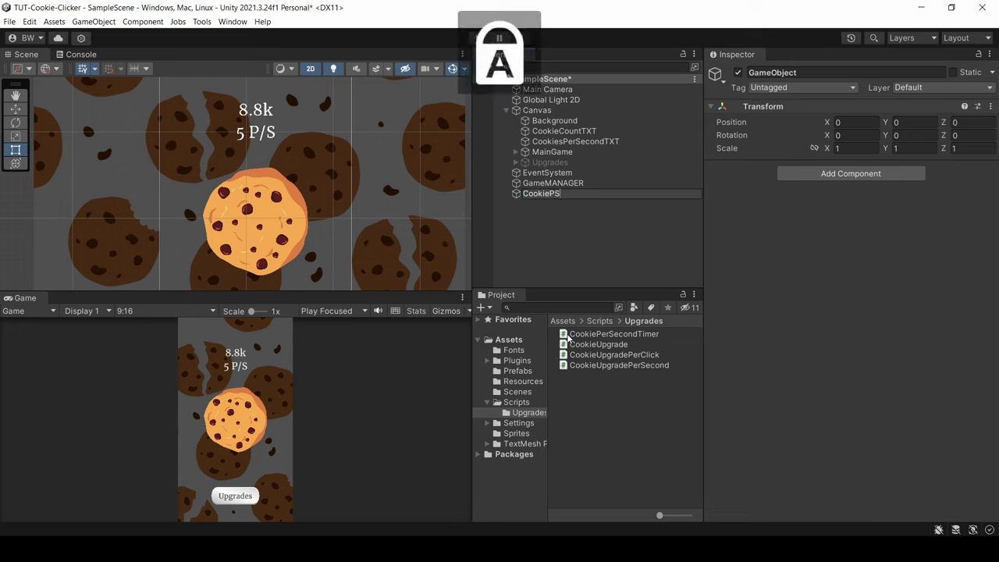
{"action": "key", "text": "Caps_Lock"}
{"action": "key", "text": "Return"}
Step: Attach the CookiePerSecondTimer script to CookiePS and turn the object into a prefab in the Prefabs folder, removing it from the scene
{"action": "left_click_drag", "start_coordinate": [595, 333], "coordinate": [796, 329]}
{"action": "left_click", "coordinate": [518, 371]}
{"action": "left_click_drag", "start_coordinate": [541, 193], "coordinate": [854, 330]}
{"action": "left_click", "coordinate": [553, 182]}
{"action": "left_click", "coordinate": [541, 192]}
{"action": "key", "text": "Delete"}
Step: Open CookiePerSecondTimer from the CookiePS prefab and declare public float TimerDuration = 1f, a public double CookiePerSecond property and private float _counter
{"action": "double_click", "coordinate": [587, 334]}
{"action": "double_click", "coordinate": [874, 184]}
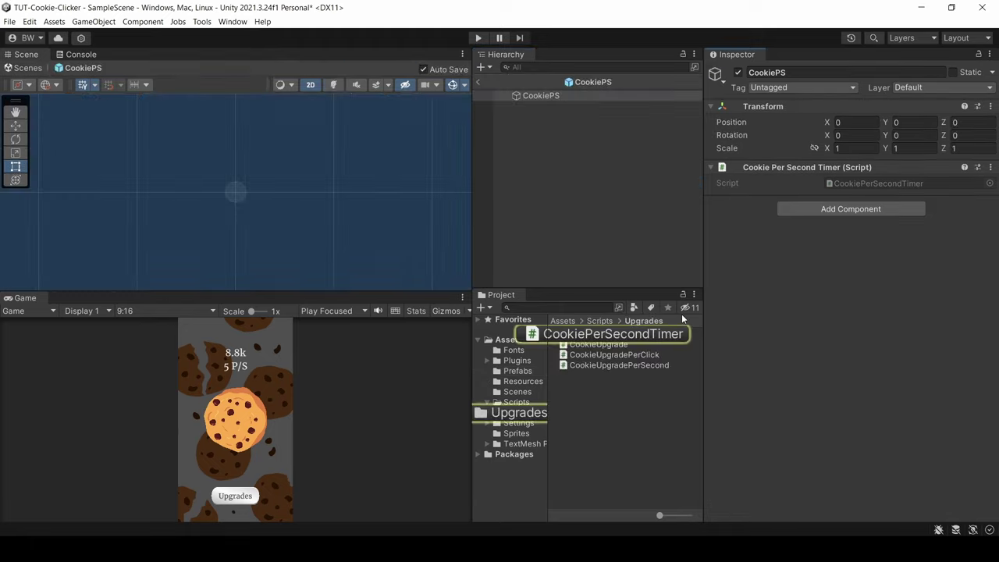
{"action": "left_click", "coordinate": [213, 171]}
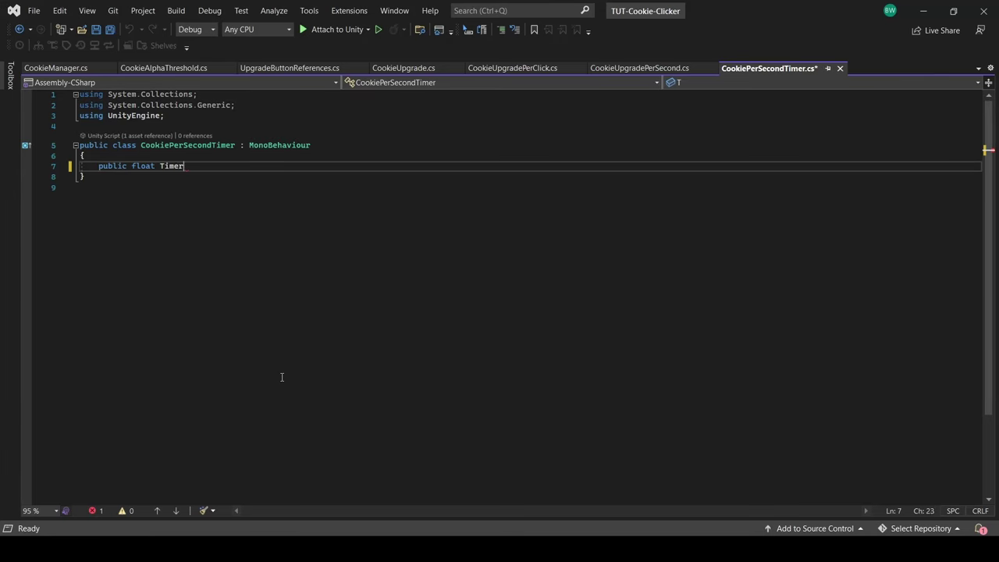
{"action": "key", "text": "Return"}
{"action": "key", "text": "Return"}
{"action": "type", "text": "public double CookiePerSecond { get; set; }"}
{"action": "key", "text": "Return"}
{"action": "key", "text": "Return"}
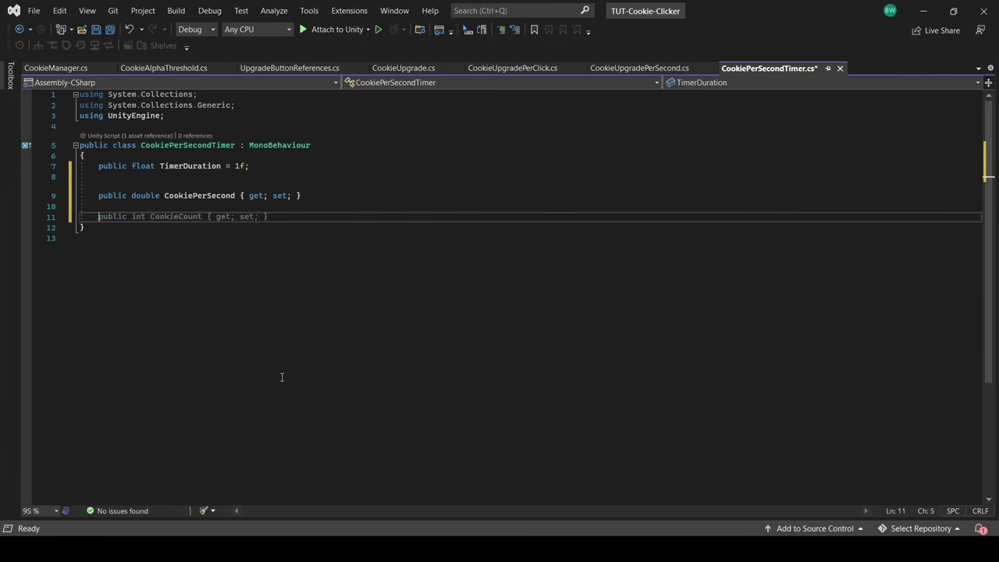
{"action": "key", "text": "Return"}
{"action": "key", "text": "Return"}
Step: Add a private Update method to CookiePerSecondTimer that adds Time.deltaTime to _counter
{"action": "type", "text": "private void Update()"}
{"action": "key", "text": "Return"}
{"action": "type", "text": "{"}
{"action": "key", "text": "Return"}
{"action": "type", "text": "_counter += Time.deltaTime;"}
{"action": "key", "text": "Return"}
{"action": "key", "text": "Return"}
Step: When _counter reaches TimerDuration, call CookieManager.instance.SimpleCookieIncrease with the cookies-per-second amount and reset _counter to 0
{"action": "type", "text": "if (_counter >= T"}
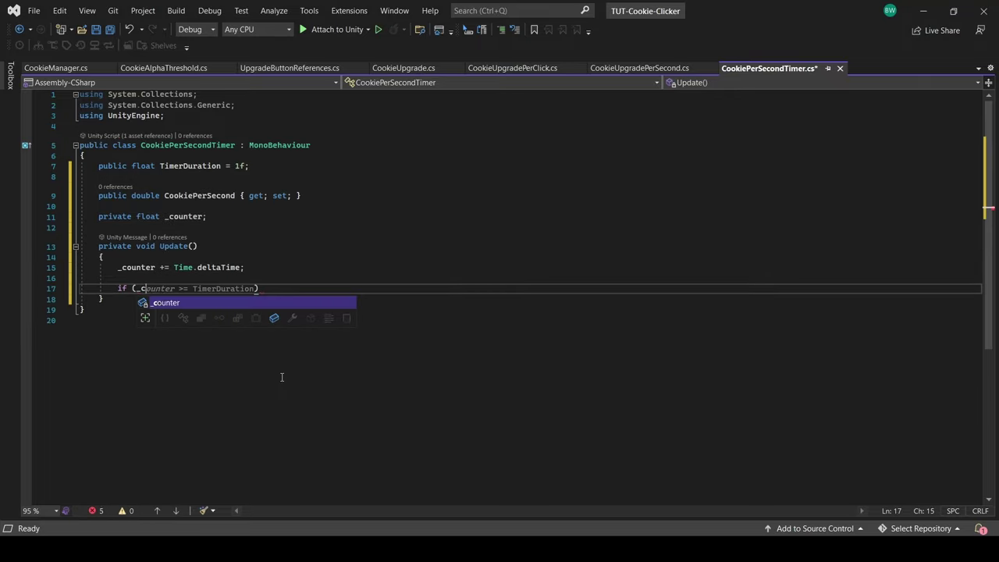
{"action": "type", "text": "imerDuration)"}
{"action": "key", "text": "Return"}
{"action": "type", "text": "{"}
{"action": "key", "text": "Return"}
{"action": "type", "text": "CookieManager.instance.SimpleCookieIncrease(Cookiesper"}
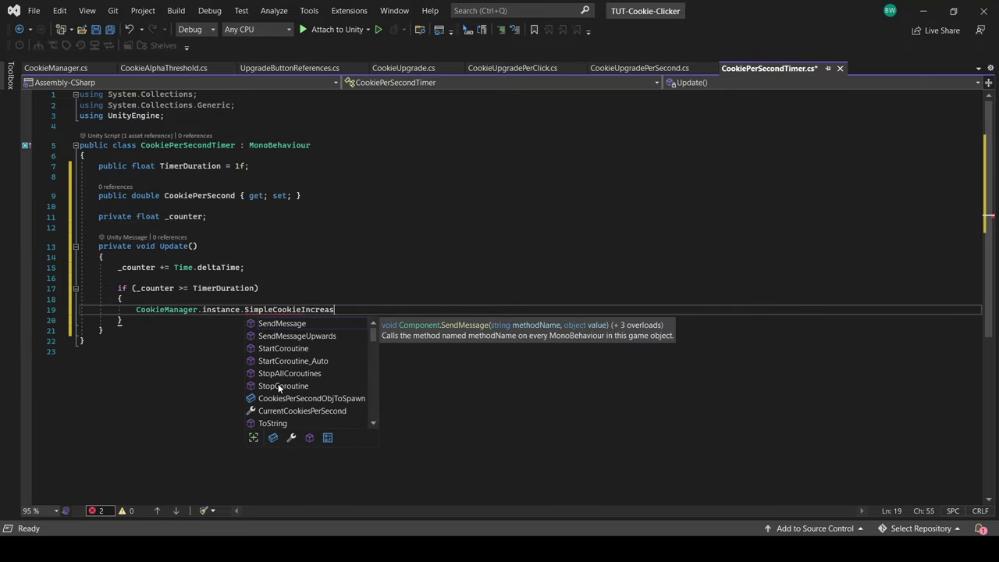
{"action": "key", "text": "BackSpace"}
{"action": "key", "text": "BackSpace"}
{"action": "key", "text": "BackSpace"}
{"action": "type", "text": "PerSecond);"}
{"action": "key", "text": "Return"}
{"action": "key", "text": "Return"}
{"action": "type", "text": "_counter = 0;"}
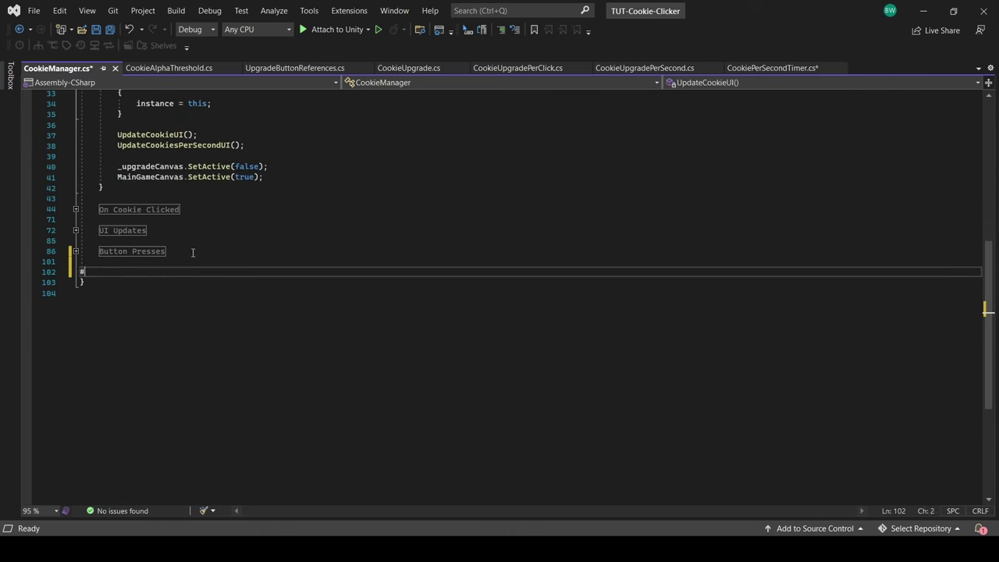
Step: In CookieManager, add a Simple Increases region with SimpleCookieIncrease(double amount) that adds amount to CurrentCookieCount and calls UpdateCookieUI
{"action": "key", "text": "Return"}
{"action": "key", "text": "Return"}
{"action": "type", "text": "public void SimpleCookieIncrease(double amount)"}
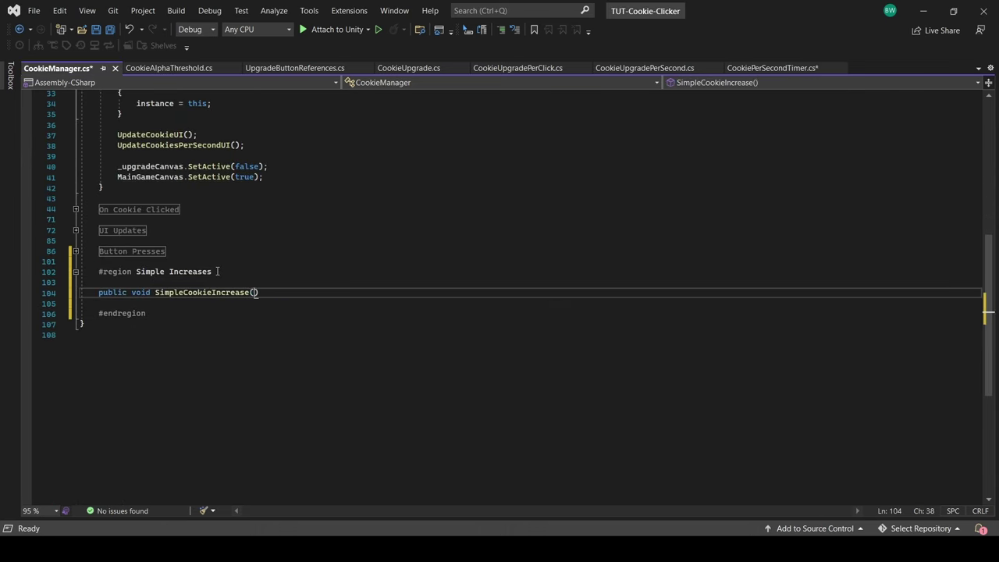
{"action": "key", "text": "Return"}
{"action": "type", "text": "{"}
{"action": "key", "text": "Return"}
{"action": "type", "text": "currentCookieCount += amount;"}
{"action": "key", "text": "Return"}
{"action": "type", "text": "UpdateCookieUI();"}
{"action": "key", "text": "Down"}
Step: Add SimpleCookiePerSecondIncrease(double amount), adding amount to CurrentCookiesPerSecond and calling UpdateCookiesPerSecondUI, and save CookieManager
{"action": "key", "text": "Return"}
{"action": "key", "text": "Return"}
{"action": "type", "text": "public void SimpleCoo"}
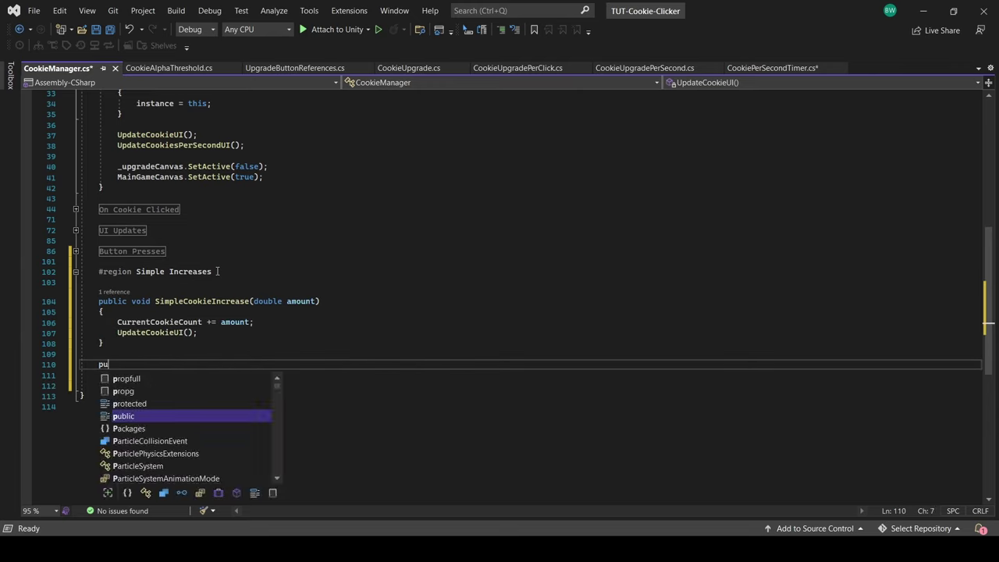
{"action": "type", "text": "kiePerSecondIncrease(double amount)"}
{"action": "key", "text": "Return"}
{"action": "type", "text": "{"}
{"action": "key", "text": "Return"}
{"action": "type", "text": "CurrentCookiesPerSecond += amount;"}
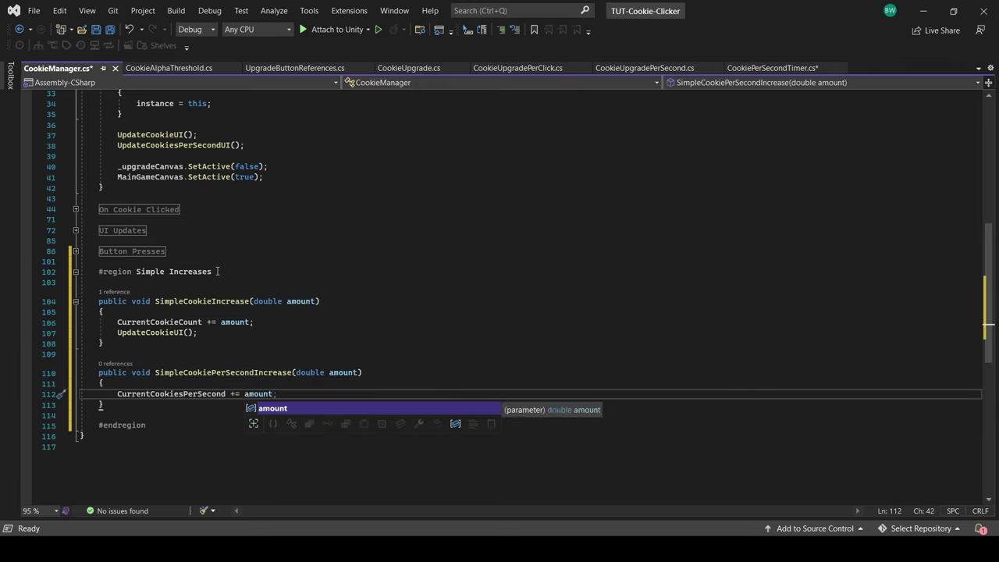
{"action": "key", "text": "Return"}
{"action": "type", "text": "UpdateCookiesPerSecondUI();"}
{"action": "key", "text": "ctrl+s"}
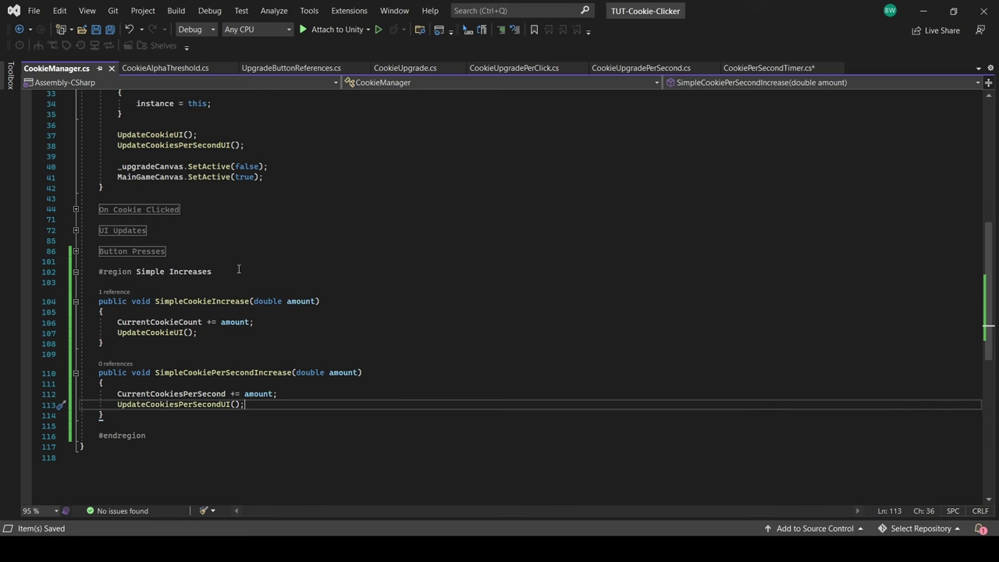
Step: Make CookieUpgradePerSecond inherit from CookieUpgrade and add CreateAssetMenu with menuName "Cookie Upgrade/Cookies Per Second" and fileName "Cookies per Second"
{"action": "left_click", "coordinate": [628, 71]}
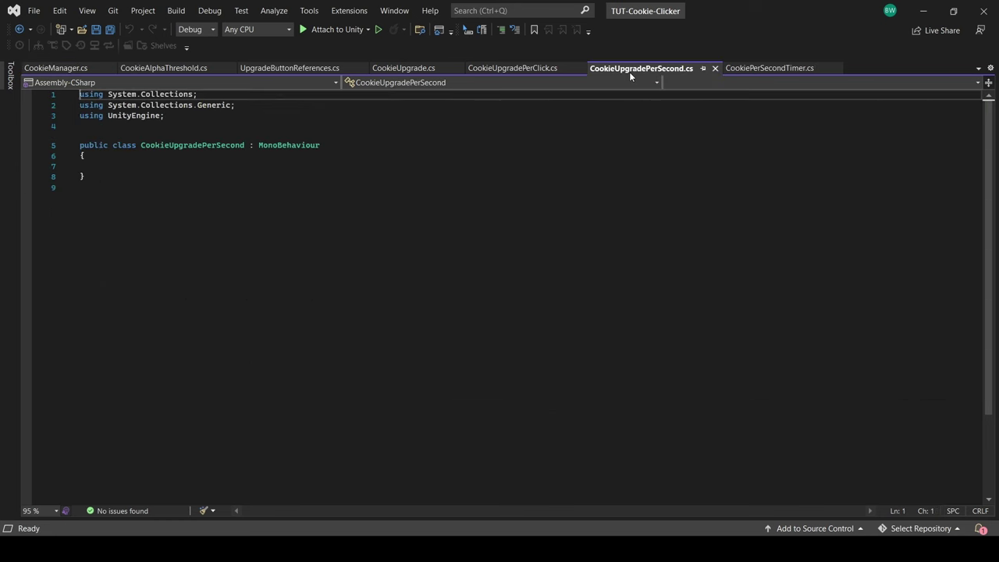
{"action": "double_click", "coordinate": [289, 145]}
{"action": "type", "text": "CookieUpgrade"}
{"action": "left_click", "coordinate": [252, 125]}
{"action": "key", "text": "Return"}
{"action": "type", "text": "[CreateAssetMenu(menuName = "}
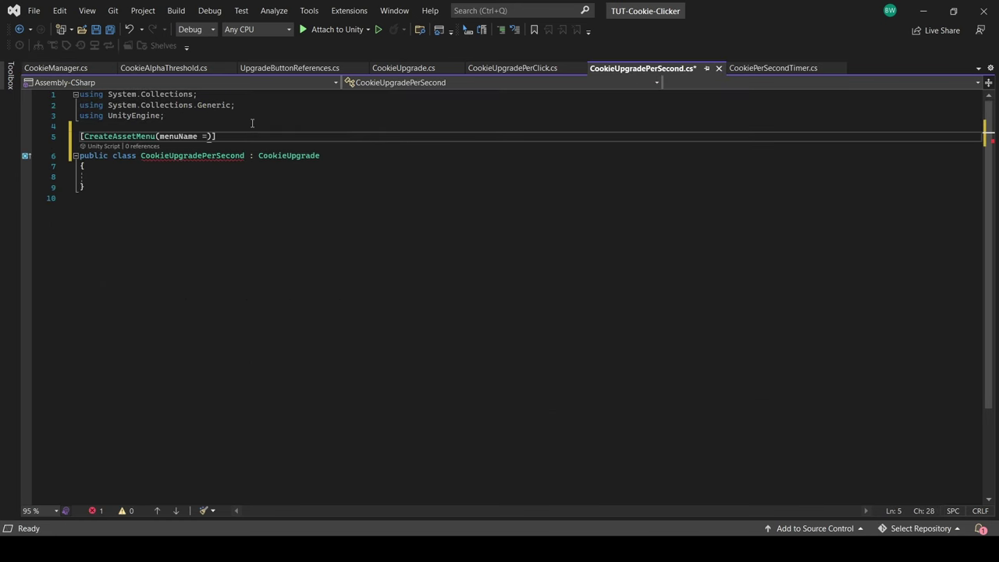
{"action": "type", "text": "\"Cookie Upgrade/Cookies Per Second\", fileName = \"Cookies per Second"}
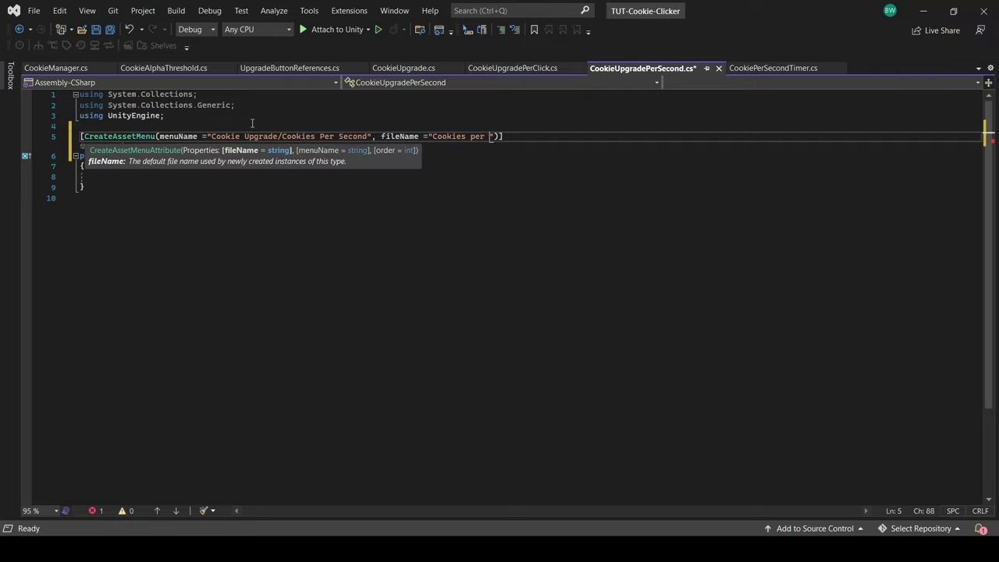
Step: Implement the ApplyUpgrade override, storing in GameObject go an instance of CookieManager's CookiesPerSecondObjToSpawn at Vector3.zero with Quaternion.identity
{"action": "left_click", "coordinate": [218, 156]}
{"action": "key", "text": "ctrl+period"}
{"action": "key", "text": "Return"}
{"action": "left_click_drag", "start_coordinate": [320, 207], "coordinate": [120, 209]}
{"action": "type", "text": "GameObject go = Instantiate"}
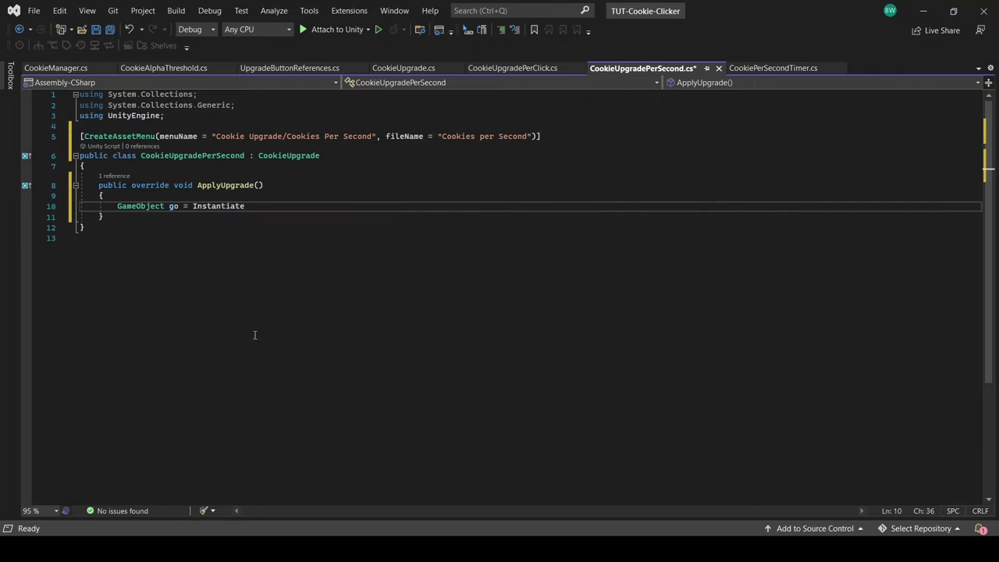
{"action": "type", "text": "(CookieManager.instance.CookiesPerSecondObjToSpawn, Vector3.zero, Quaternion.identity);"}
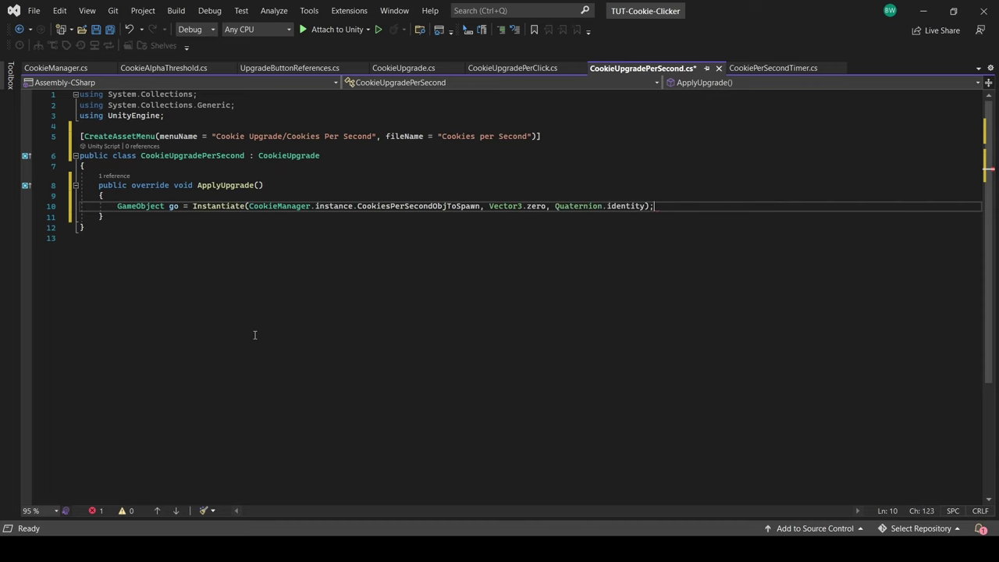
Step: Set the spawned timer's CookiePerSecond to UpgradeAmount, call CookieManager.instance.SimpleCookiePerSecondIncrease(UpgradeAmount), and save the script
{"action": "key", "text": "Return"}
{"action": "type", "text": "go.GetComponent<CookiePerSecondTimer>().CookiePerSecond = UpgradeAmount;"}
{"action": "key", "text": "Return"}
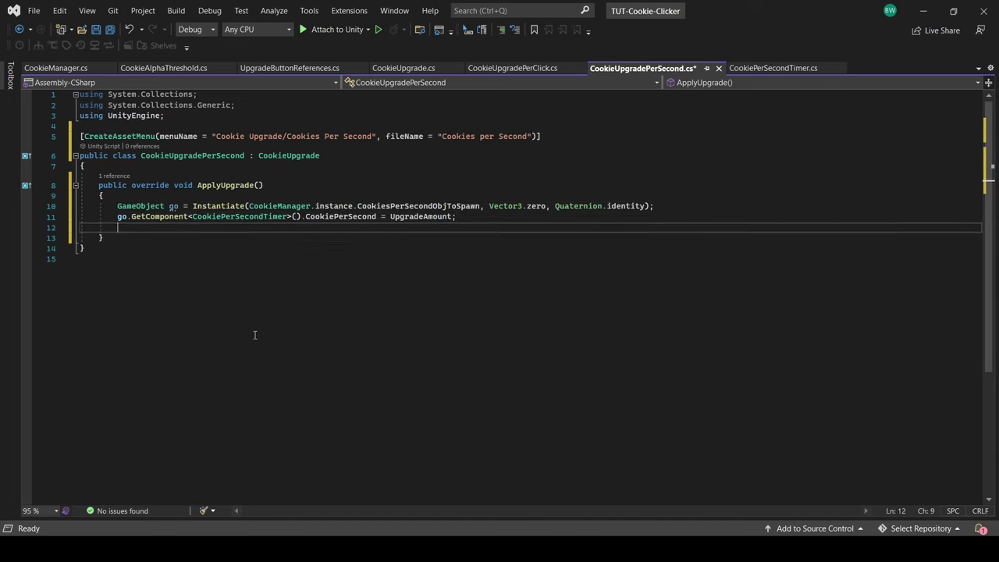
{"action": "key", "text": "Return"}
{"action": "type", "text": "CookieManager.instance.SimpleCookiePerSecondIncrease(UpgradeAmount);"}
{"action": "key", "text": "ctrl+s"}
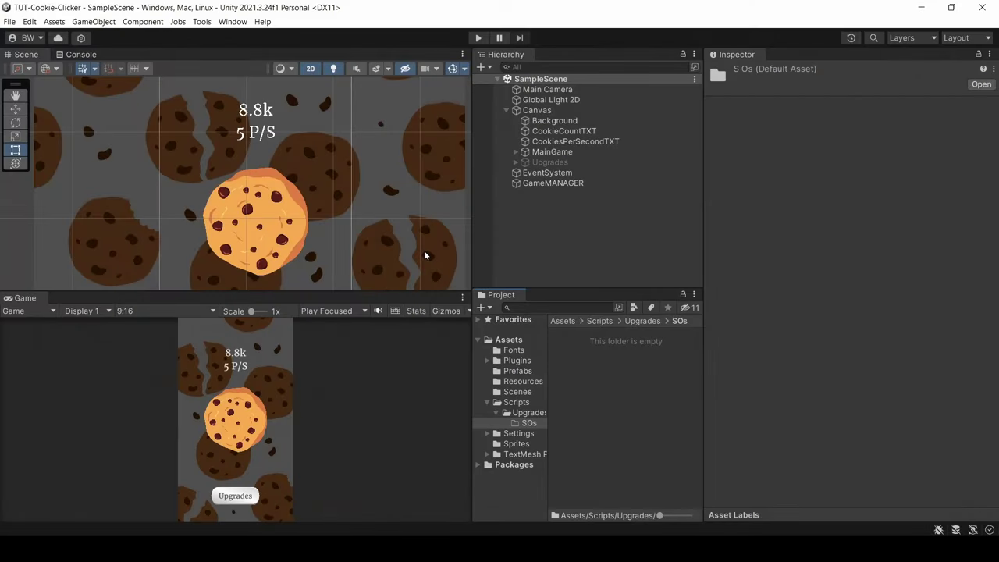
Step: In Unity's Upgrades/SOs folder, create the upgrade assets Cookies Per Click 1 and Cookies per Second 1
{"action": "right_click", "coordinate": [589, 351]}
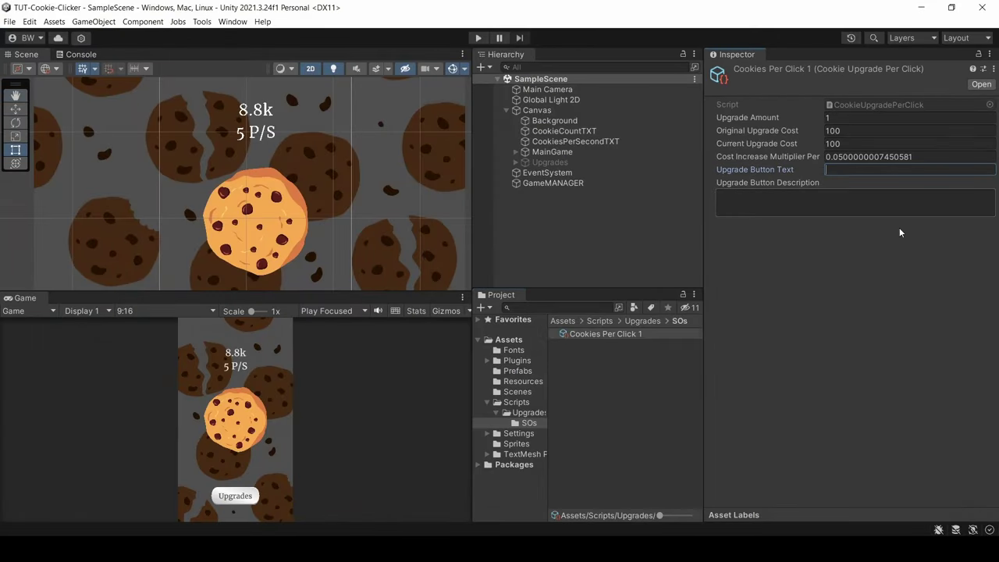
{"action": "right_click", "coordinate": [621, 371]}
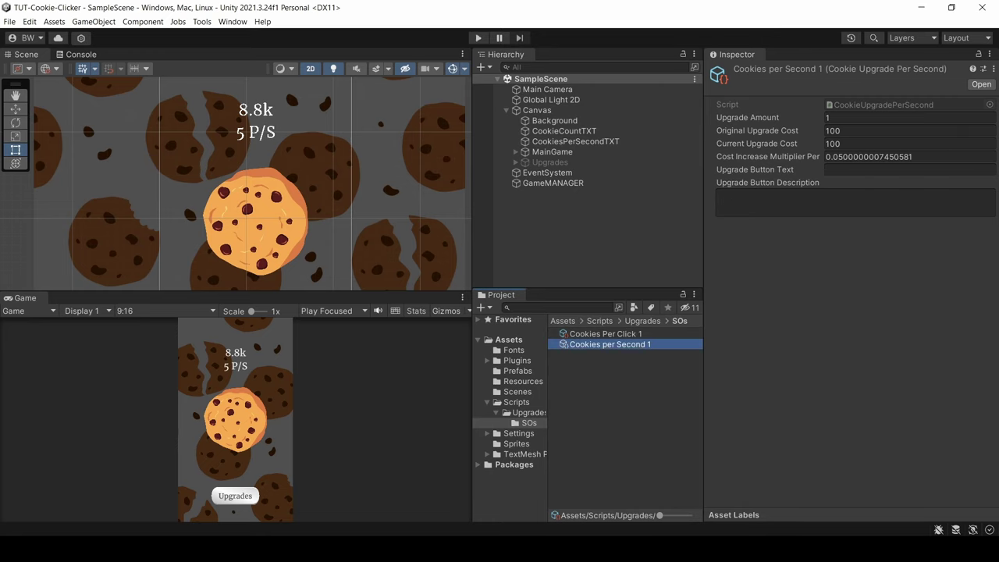
{"action": "key", "text": "Tab"}
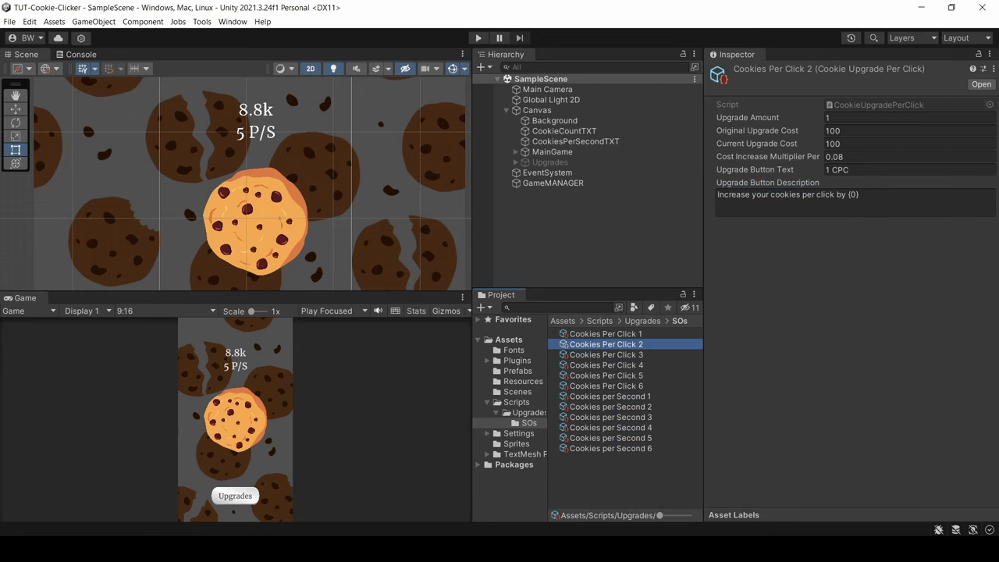
Step: Give Cookies Per Click 3 an upgrade amount of 500, an original cost of 75000 and the button text "500 CPC"
{"action": "left_click", "coordinate": [625, 357]}
{"action": "left_click", "coordinate": [845, 117]}
{"action": "type", "text": "500"}
{"action": "key", "text": "Tab"}
{"action": "type", "text": "75000"}
{"action": "key", "text": "Tab"}
{"action": "key", "text": "Tab"}
{"action": "key", "text": "Tab"}
{"action": "type", "text": "500 CPC"}
{"action": "key", "text": "Tab"}
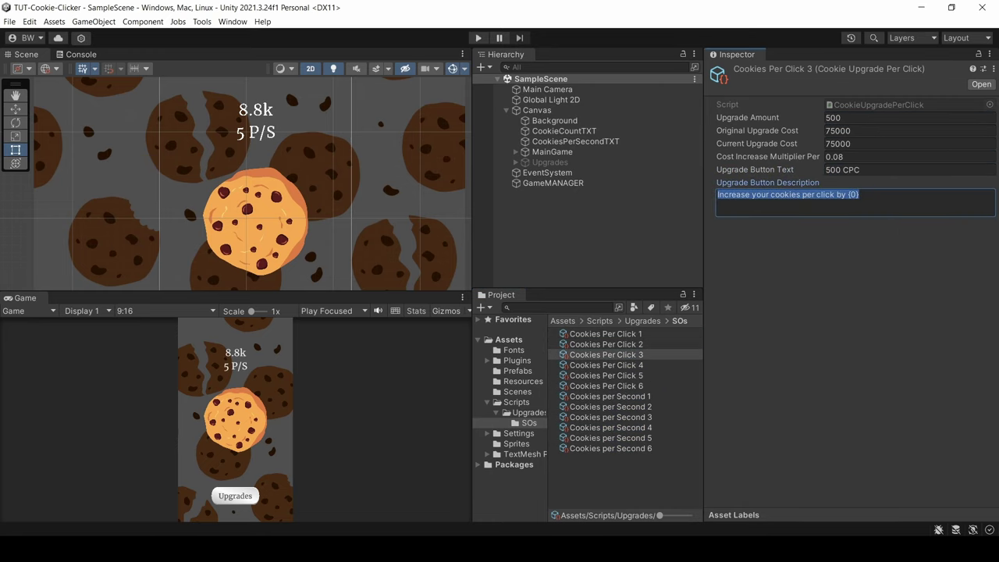
Step: Set the button text of Cookies Per Click 4 to "50,000 CPC" and open the original cost of Cookies Per Click 5 for editing
{"action": "type", "text": "50,000 CPC"}
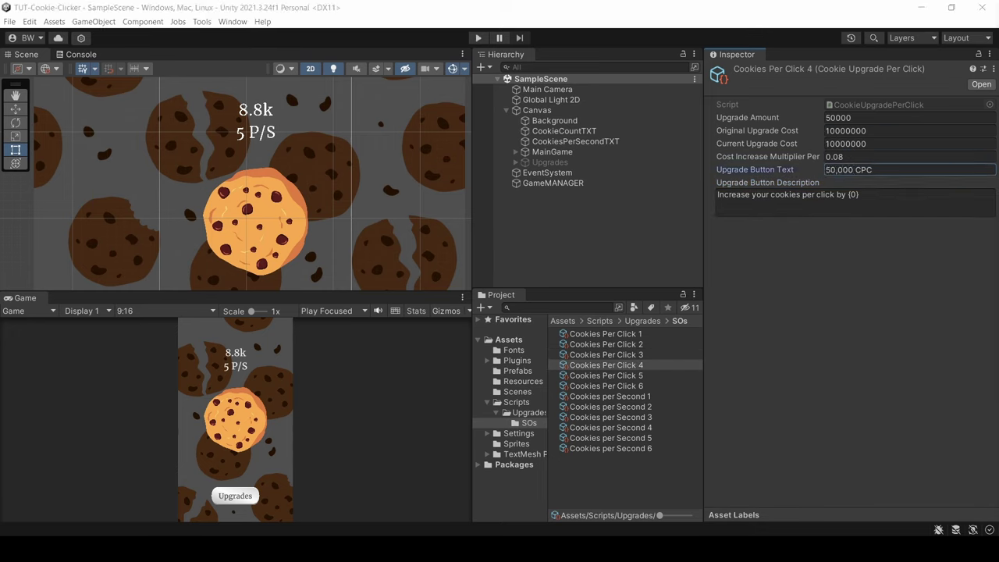
{"action": "left_click", "coordinate": [606, 375]}
{"action": "left_click", "coordinate": [864, 130]}
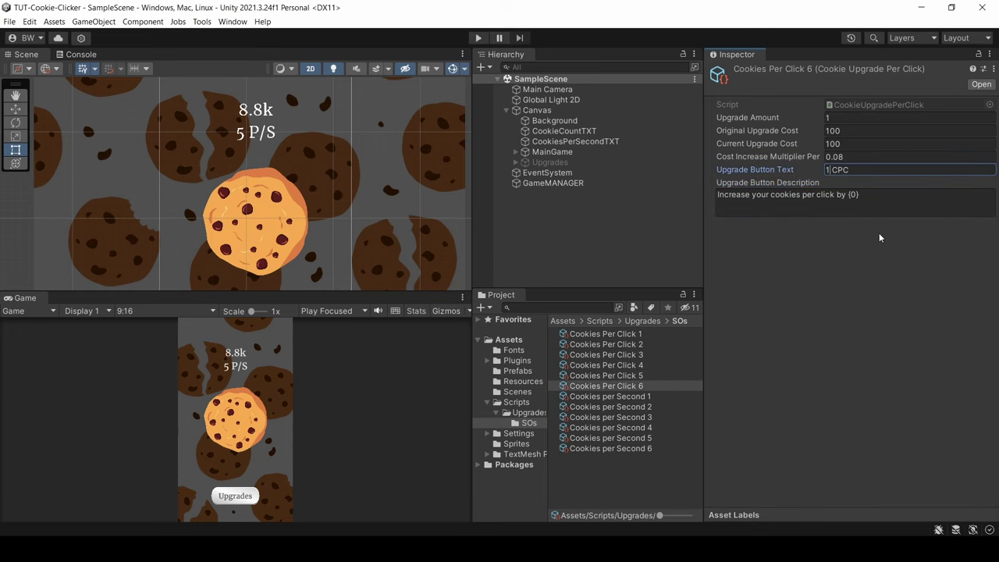
Step: Give Cookies per Second 2 an upgrade amount of 10 and change its button text to 10 CPS
{"action": "left_click", "coordinate": [610, 407]}
{"action": "left_click", "coordinate": [863, 118]}
{"action": "type", "text": "10"}
{"action": "left_click", "coordinate": [863, 170]}
{"action": "type", "text": "0"}
Step: Fill in the remaining per-second upgrades, giving Cookies per Second 4 an amount of 50000, original cost of 4500000 and text "50,000 CPS"
{"action": "left_click", "coordinate": [610, 416]}
{"action": "left_click", "coordinate": [864, 118]}
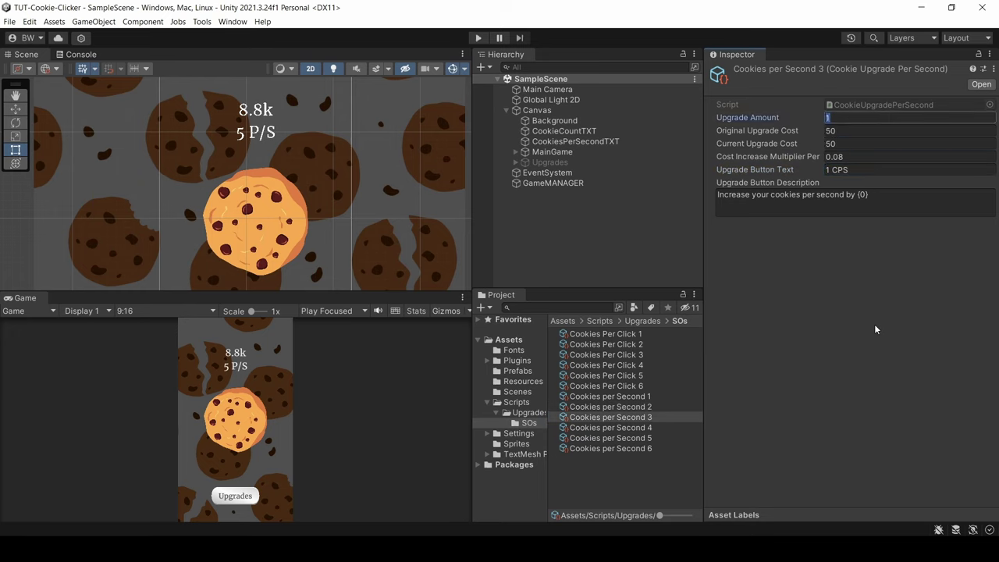
{"action": "key", "text": "Down"}
{"action": "key", "text": "Down"}
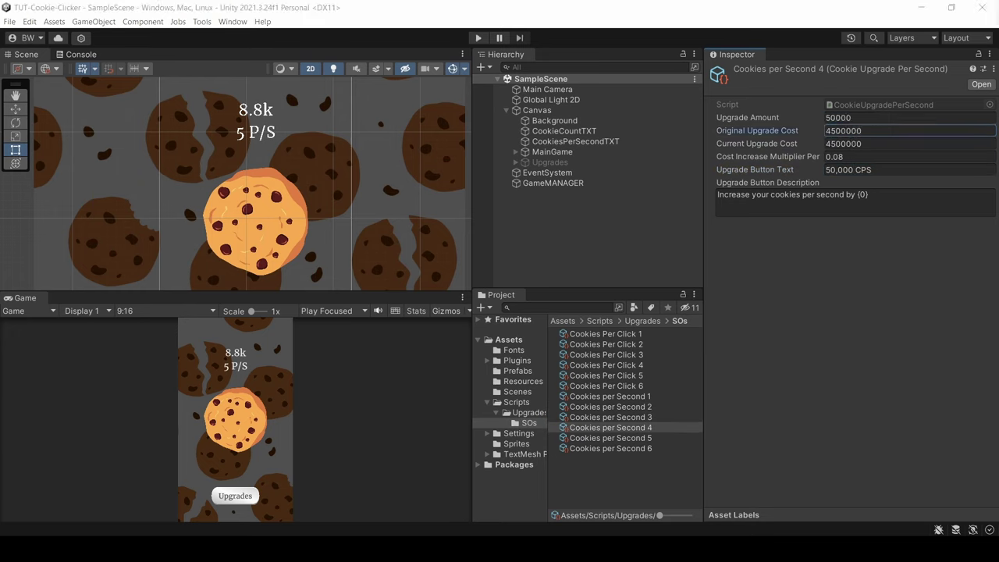
{"action": "left_click", "coordinate": [642, 439]}
{"action": "key", "text": "Down"}
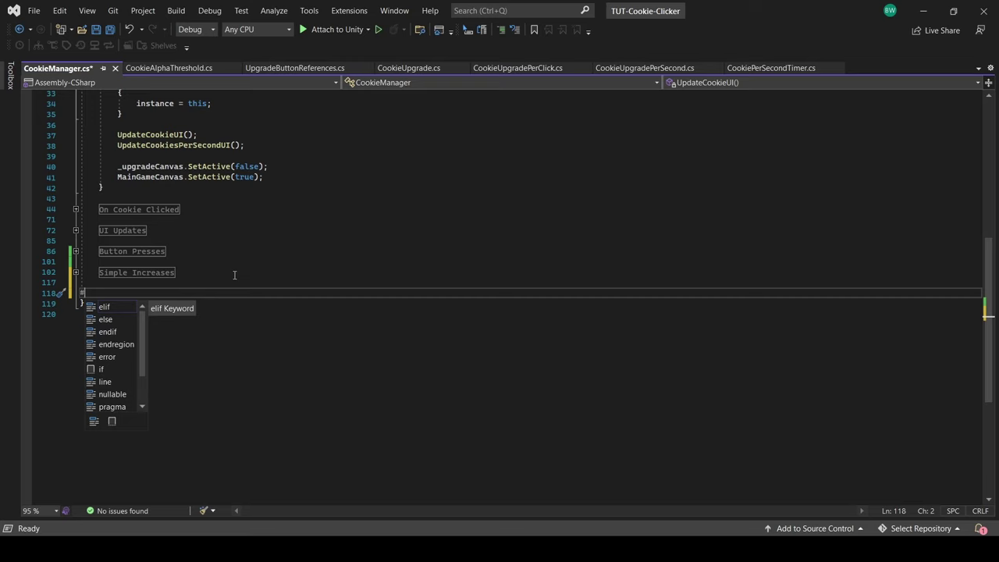
Step: In CookieManager, add an Events region containing public void OnUpgradeButtonClick(CookieUpgrade upgrade, UpgradeButtonReferences buttonRef)
{"action": "type", "text": "region Events"}
{"action": "key", "text": "Return"}
{"action": "key", "text": "Return"}
{"action": "type", "text": "public void OnUpgradeButtonClick(CookieUpgrade upgrade, UpgradeButtonReferences buttonRef)"}
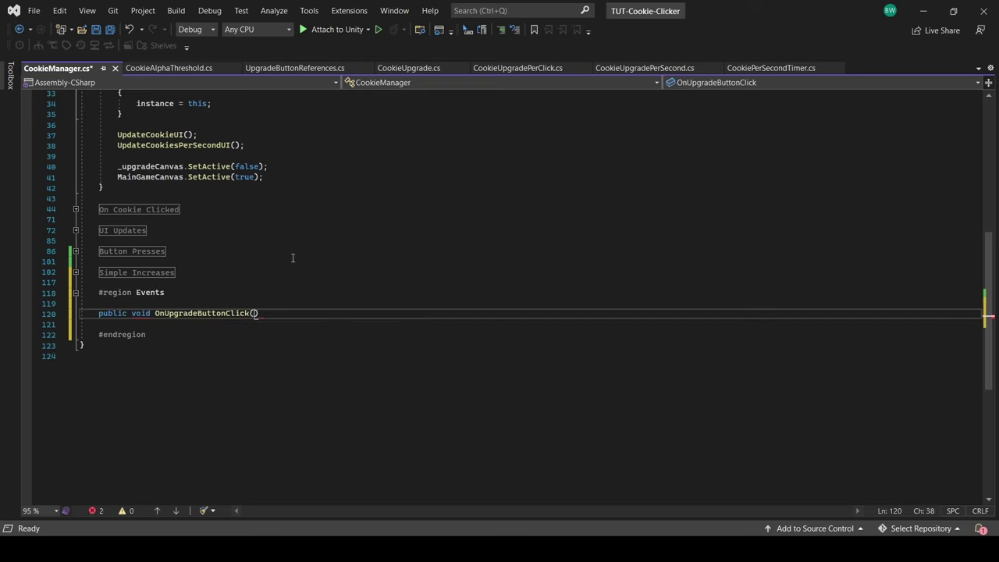
Step: Give OnUpgradeButtonClick a body that checks CurrentCookieCount >= upgrade.CurrentUpgradeCost and calls upgrade.ApplyUpgrade() when true
{"action": "key", "text": "Return"}
{"action": "type", "text": "{"}
{"action": "key", "text": "Return"}
{"action": "type", "text": "if (CurrentCookieCount >= upgrade.CurrentUpgradeCost"}
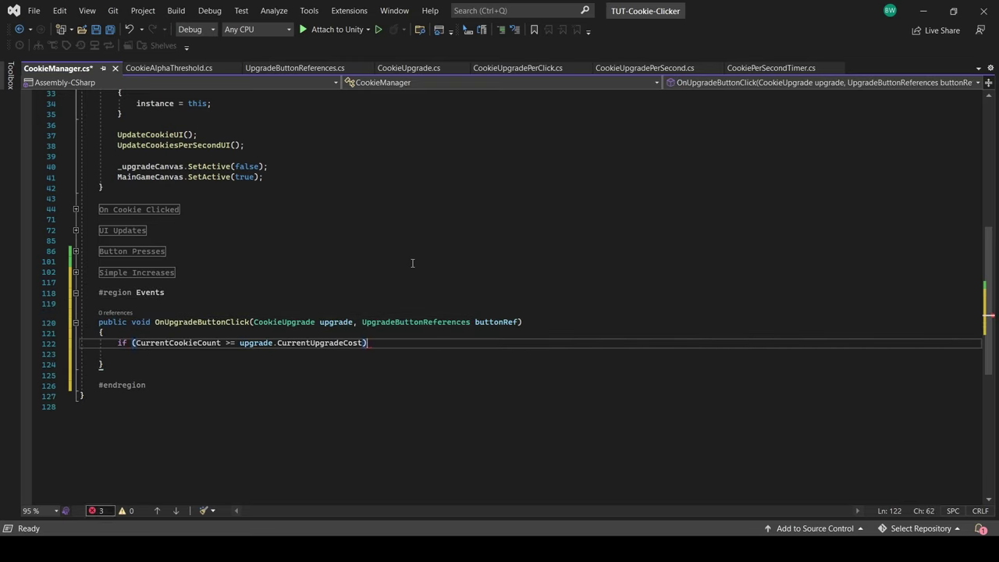
{"action": "key", "text": "Return"}
{"action": "type", "text": "{"}
{"action": "key", "text": "Return"}
{"action": "type", "text": "upgrade.ApplyUpgrade();"}
{"action": "key", "text": "Return"}
{"action": "key", "text": "Return"}
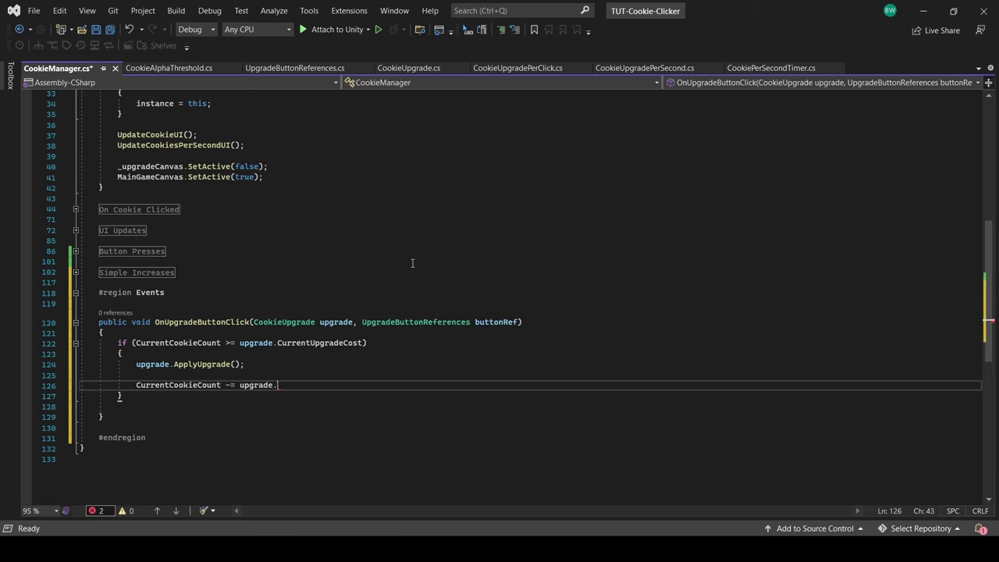
Step: Inside the if block, subtract upgrade.CurrentUpgradeCost from CurrentCookieCount and call UpdateCookieUI()
{"action": "type", "text": "CurrentUpgradeCost;"}
{"action": "key", "text": "Return"}
{"action": "type", "text": "UpdateCookieUI();"}
{"action": "key", "text": "Return"}
{"action": "key", "text": "Return"}
Step: Set upgrade.CurrentUpgradeCost to the rounded cost times (1 + upgrade.CostIncreaseMultiplierPerPurchase), show it as "Cost: " in buttonRef.UpgradeCostText, and save
{"action": "type", "text": "upgrade."}
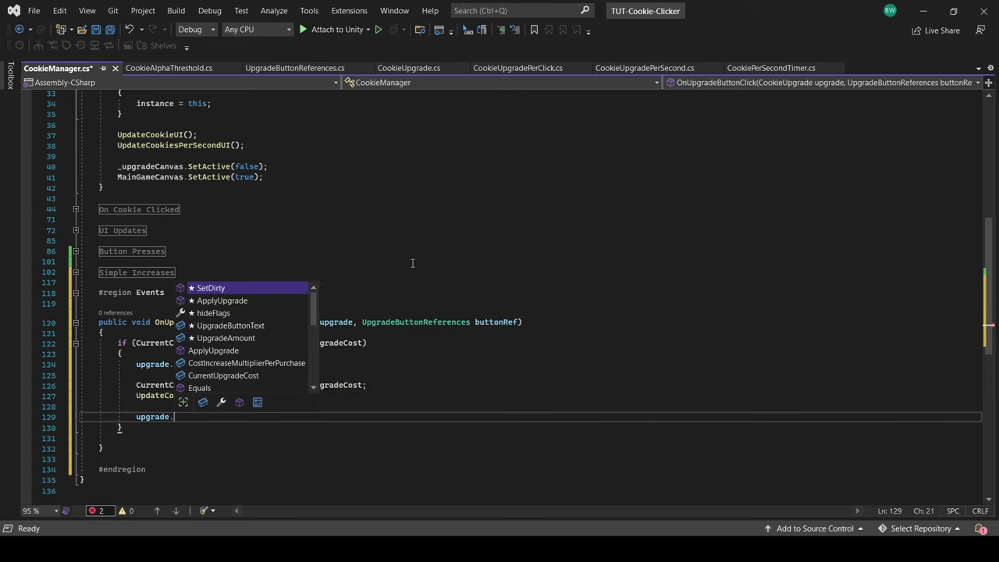
{"action": "type", "text": "CurrentUpgradeCost = Mathf.Round((float)(upgrade.CurrentUpgradeCost * "}
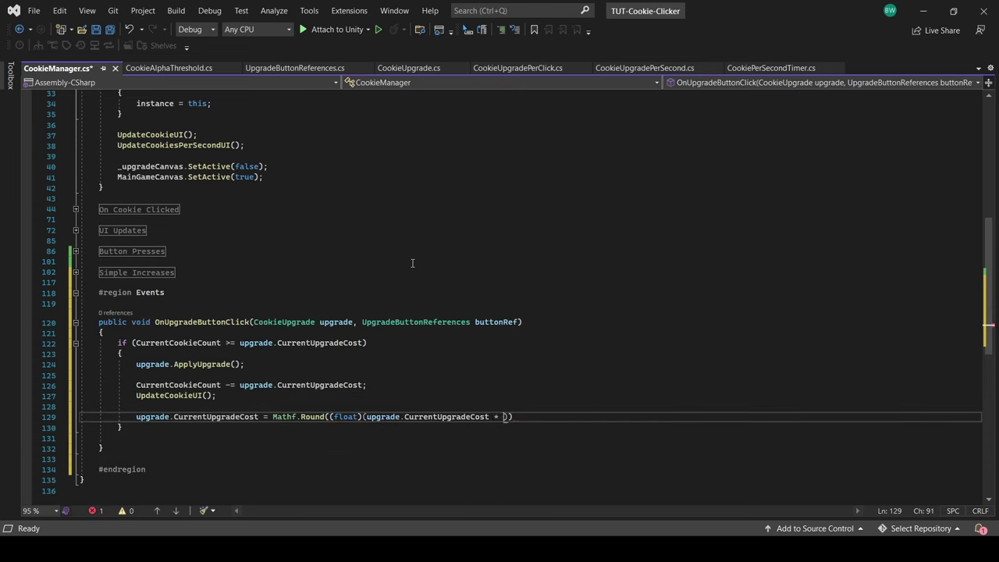
{"action": "type", "text": "(1 + upgrade.CostIncreaseMultiplierPerPurchase"}
{"action": "key", "text": "End"}
{"action": "key", "text": "Return"}
{"action": "key", "text": "Return"}
{"action": "type", "text": "buttonRef.Upgrade"}
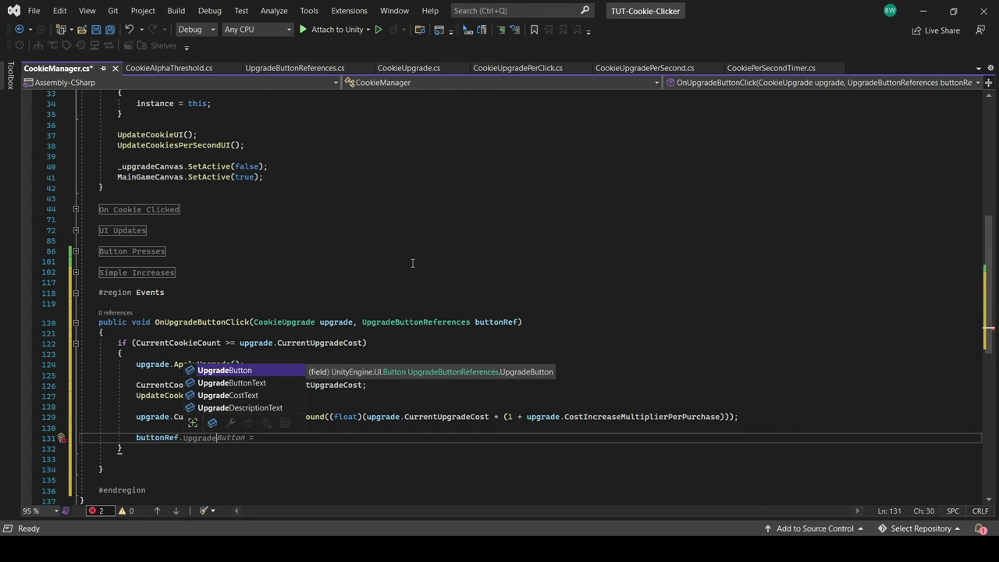
{"action": "type", "text": "CostText.text = \"Cost: \" + upgrade.CurrentUpgradeCost;"}
{"action": "key", "text": "ctrl+s"}
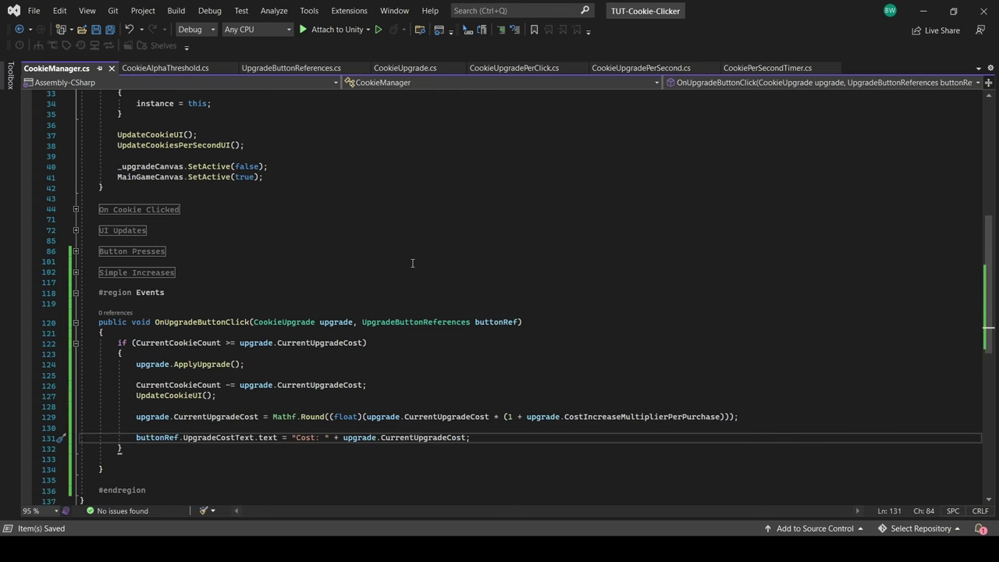
Step: Switch to Unity and create a C# script named InitializeUpgrades in the Scripts folder
{"action": "key", "text": "alt+Tab"}
{"action": "right_click", "coordinate": [617, 406]}
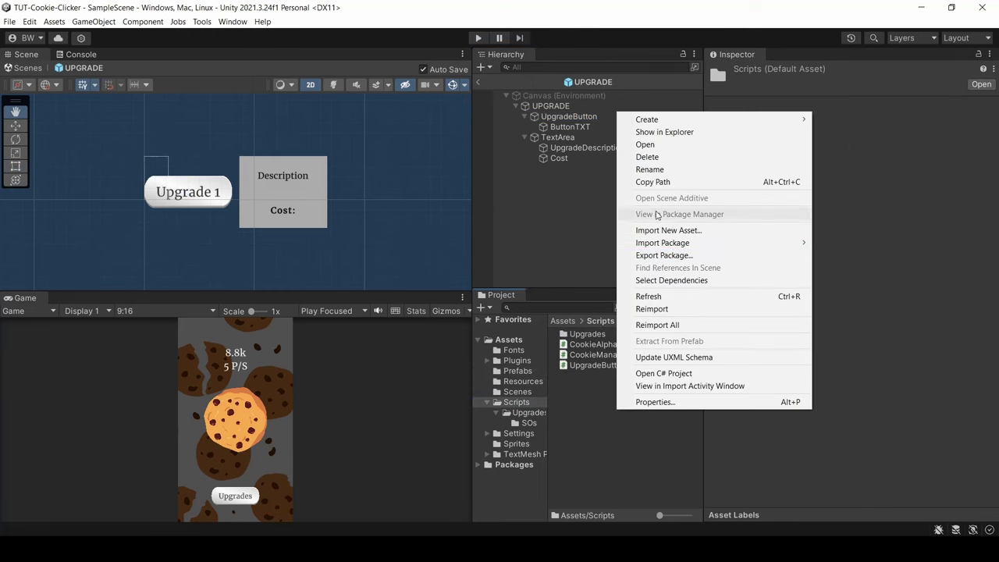
{"action": "mouse_move", "coordinate": [647, 118]}
{"action": "left_click", "coordinate": [839, 61]}
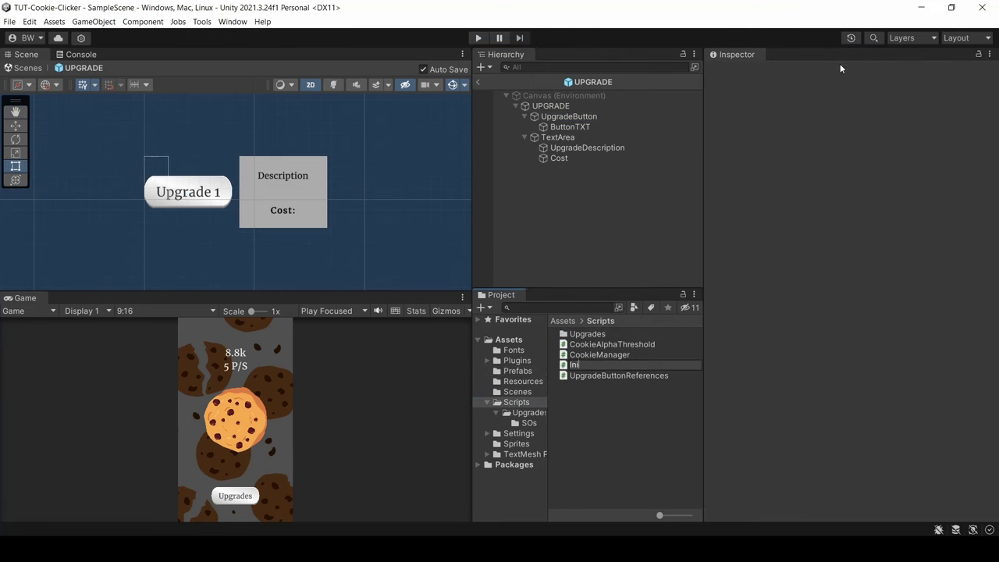
{"action": "type", "text": "InitializeUpgrades"}
{"action": "key", "text": "Return"}
Step: Leave the UPGRADE prefab, attach the InitializeUpgrades script to GameMANAGER and open the script for editing
{"action": "left_click", "coordinate": [478, 81]}
{"action": "left_click", "coordinate": [553, 182]}
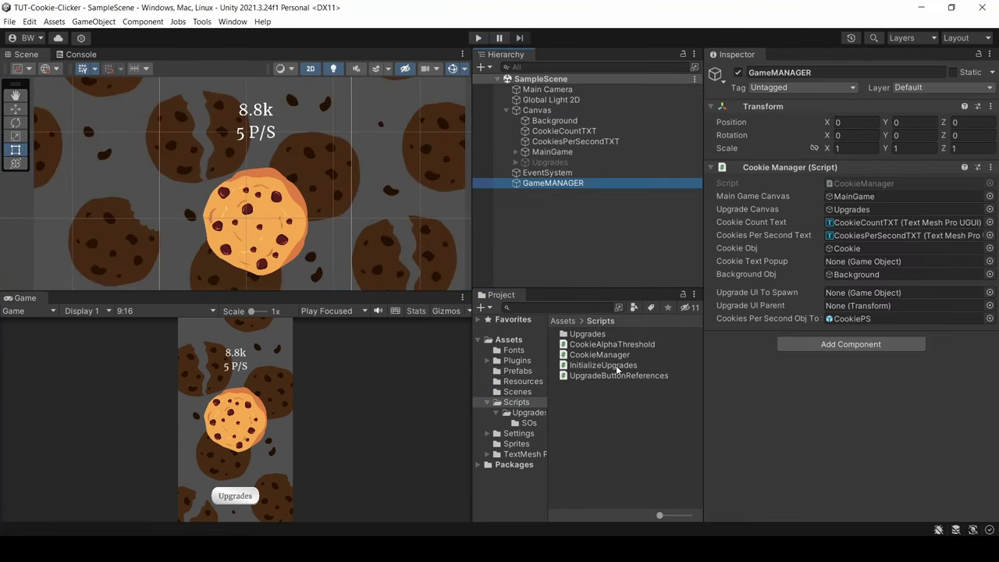
{"action": "left_click_drag", "start_coordinate": [602, 364], "coordinate": [848, 353]}
{"action": "double_click", "coordinate": [849, 354]}
Step: Declare public void InitializeUpgrades(CookieUpgrade[] upgrades, GameObject UIToSpawn, Transform spawnParent) in the InitializeUpgrades class
{"action": "key", "text": "Down"}
{"action": "key", "text": "Down"}
{"action": "key", "text": "Down"}
{"action": "key", "text": "Down"}
{"action": "key", "text": "Down"}
{"action": "key", "text": "Down"}
{"action": "type", "text": "publi"}
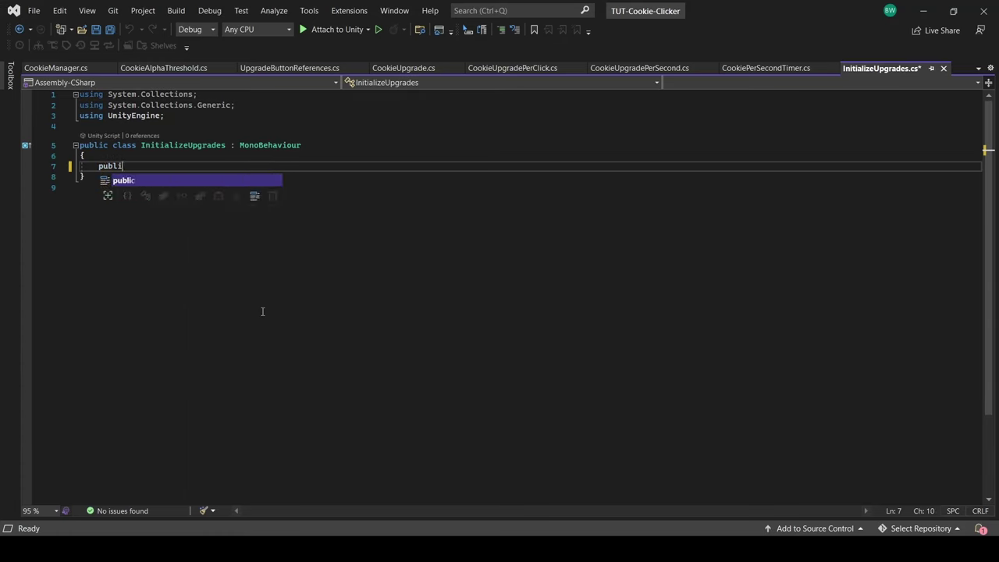
{"action": "type", "text": "c void InitializeUpgrades(CookieUpgrade[] upgrades, GameObject UIToSpawn, Transform spawnParent)"}
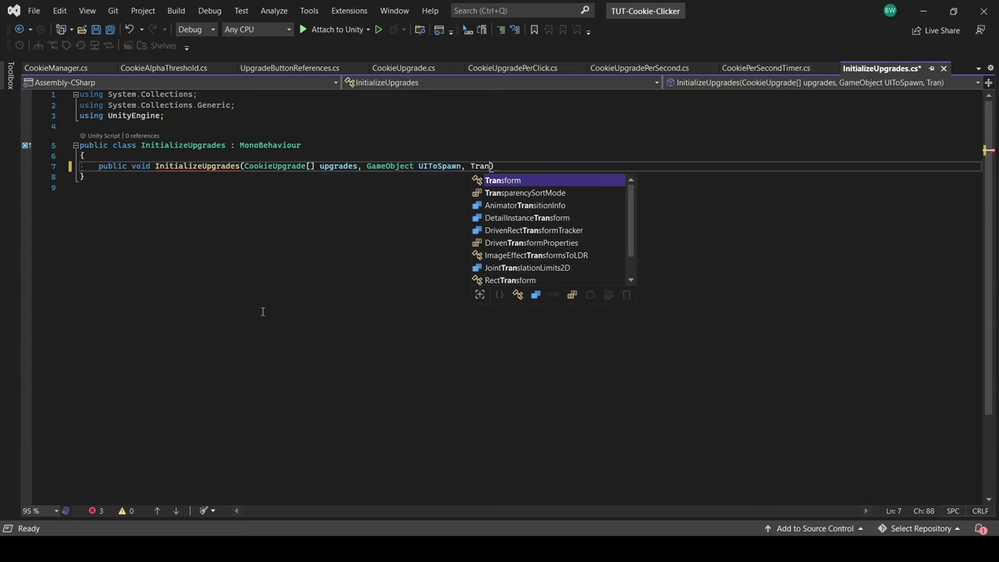
Step: Loop over upgrades.Length with int currentIndex = i, instantiating UIToSpawn under spawnParent as GameObject go
{"action": "key", "text": "Return"}
{"action": "type", "text": "{"}
{"action": "key", "text": "Return"}
{"action": "key", "text": "Return"}
{"action": "type", "text": "int currentIndex = i;"}
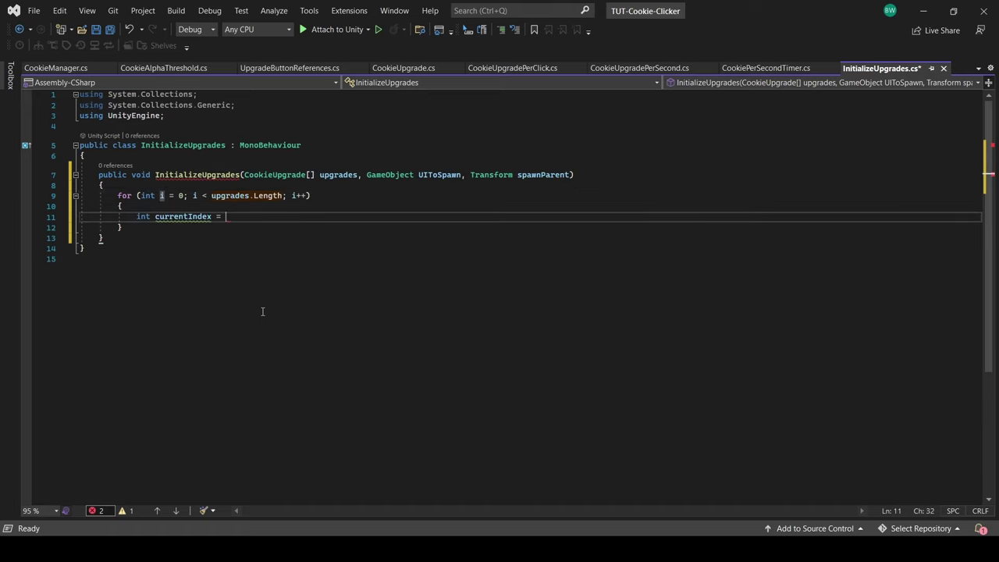
{"action": "key", "text": "Return"}
{"action": "key", "text": "Return"}
{"action": "type", "text": "GameObject go = Instantiate(UIToSpawn, spawnParent);"}
{"action": "key", "text": "Return"}
{"action": "key", "text": "Return"}
Step: Under a "//reset cost" comment, set the indexed upgrade's CurrentUpgradeCost to its OriginalUpgradeCost
{"action": "type", "text": "//reset cost"}
{"action": "key", "text": "Return"}
{"action": "type", "text": "upgrades"}
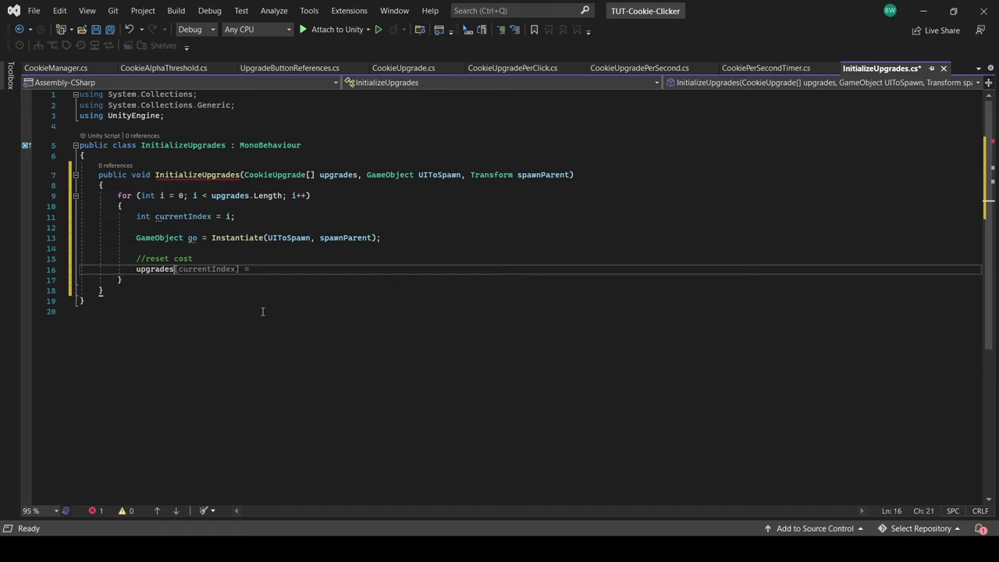
{"action": "type", "text": "[currentIndex].CurrentUpgradeCost = upgrades[currentIndex].OriginalUpgradeCost;"}
{"action": "key", "text": "Return"}
{"action": "key", "text": "Return"}
Step: Under a "//set text" comment, get UpgradeButtonReferences from go as buttonRef and fill UpgradeButtonText from the indexed upgrade
{"action": "type", "text": "//set text"}
{"action": "key", "text": "Return"}
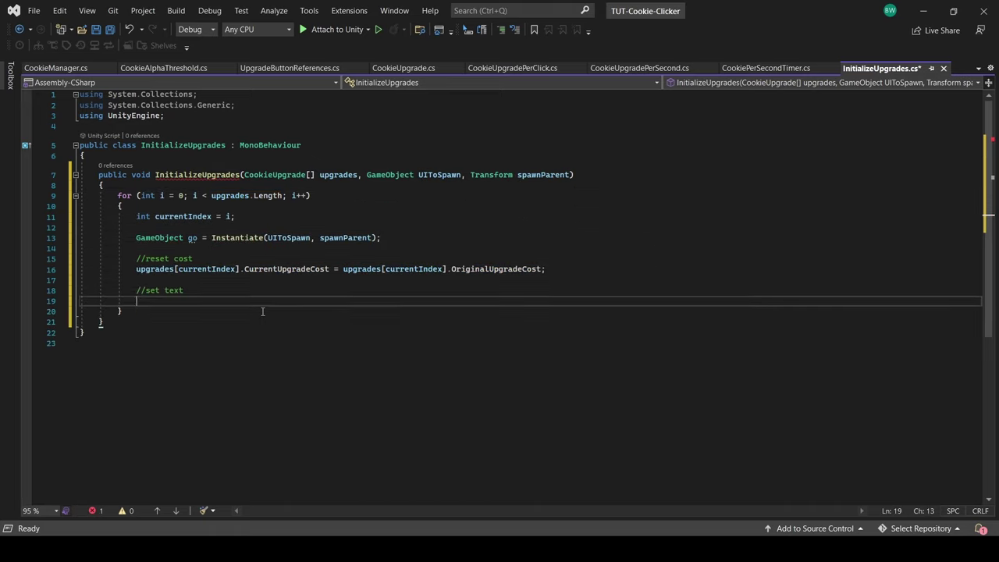
{"action": "type", "text": "UpgradeButtonReferences buttonRef = go.GetComponent<UpgradeButtonReferences>();"}
{"action": "key", "text": "Return"}
{"action": "type", "text": "buttonRef.UpgradeButtonText"}
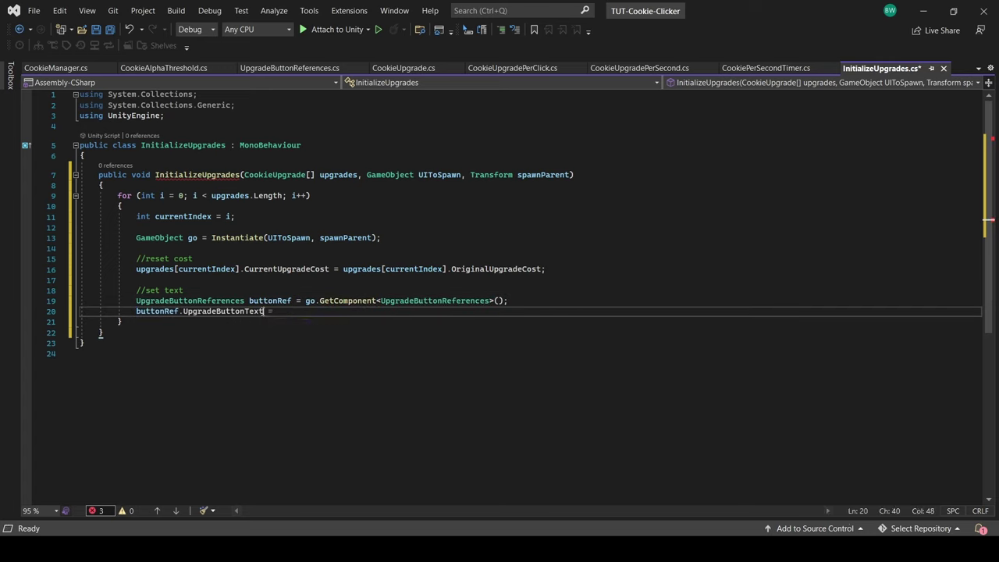
{"action": "type", "text": ".text = upgrades[currentIndex].UpgradeButtonText;"}
{"action": "key", "text": "Return"}
Step: Set UpgradeDescriptionText from the indexed upgrade's UpgradeButtonDescription and UpgradeAmount, and UpgradeCostText to "Cost: " plus its CurrentUpgradeCost
{"action": "type", "text": "buttonRef.UpgradeDescriptionText.SetText"}
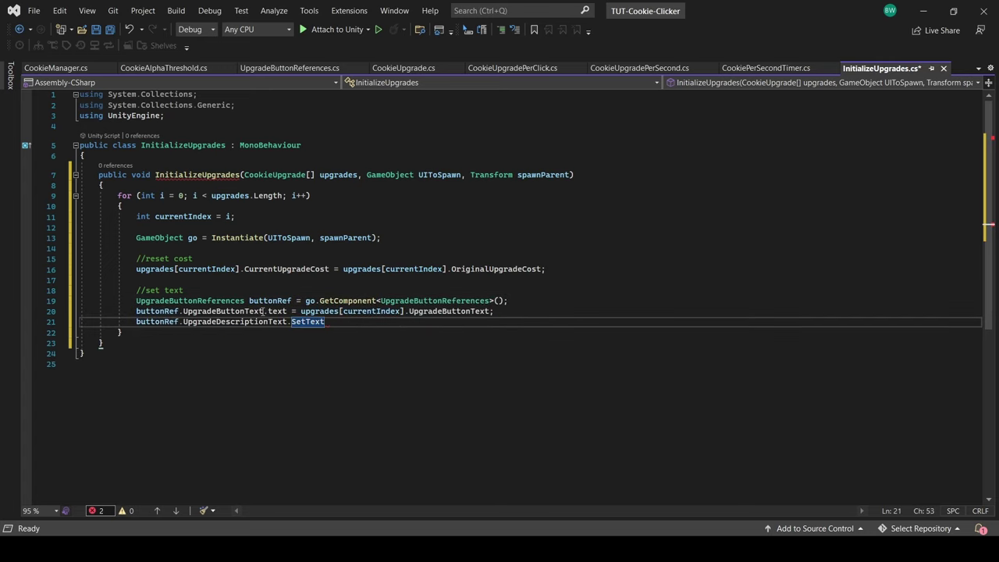
{"action": "type", "text": "(upgrades[currentIndex].UpgradeButtonDescription, upgrades[currentIndex].UpgradeAmount);"}
{"action": "key", "text": "Return"}
{"action": "type", "text": "buttonRef"}
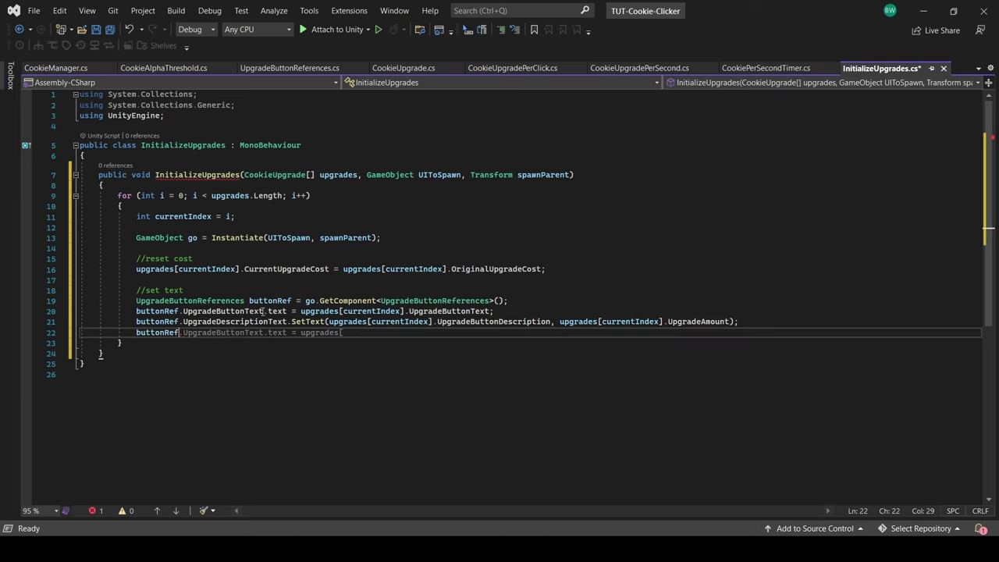
{"action": "key", "text": "Return"}
{"action": "key", "text": "Return"}
Step: Under "//set onClick", add a delegate listener to buttonRef.UpgradeButton calling CookieManager.instance.OnUpgradeButtonClick(upgrades[currentIndex], buttonRef)
{"action": "type", "text": "//set onClick"}
{"action": "key", "text": "Return"}
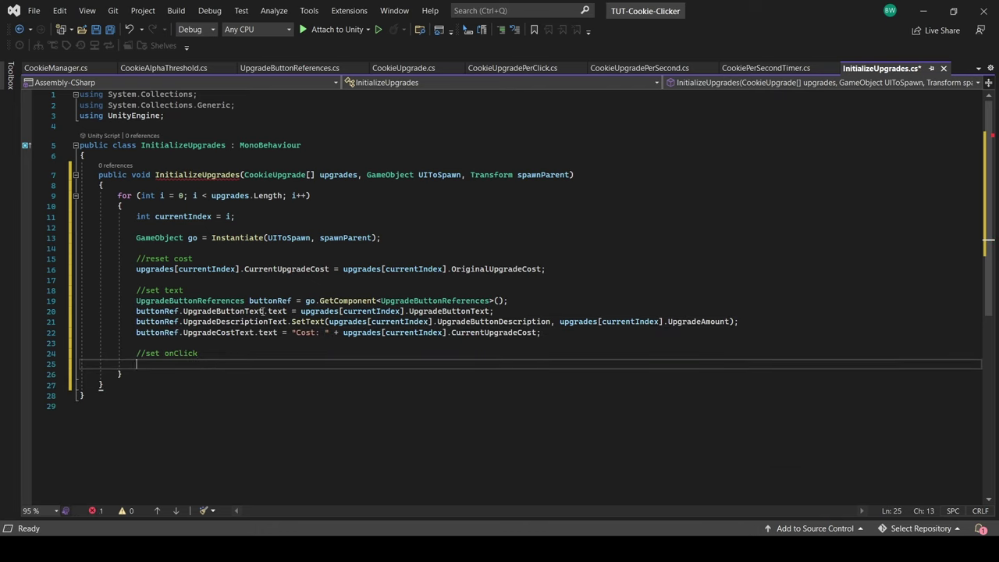
{"action": "type", "text": "buttonRef.UpgradeButton.onClick.AddListener(delegate"}
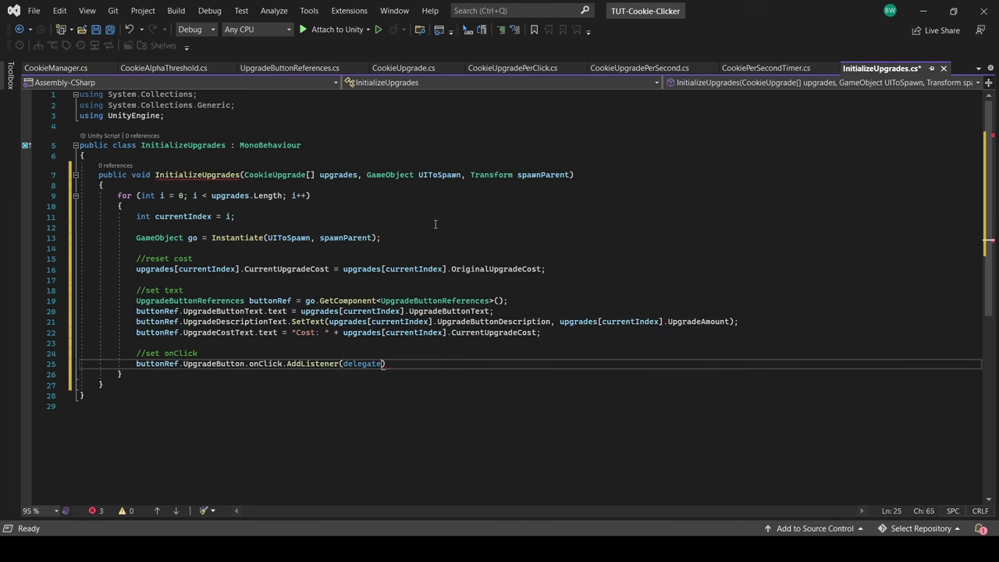
{"action": "type", "text": " { CookieManager.instance.OnUpgradeButtonClick(upgrades[currentIndex], buttonRef"}
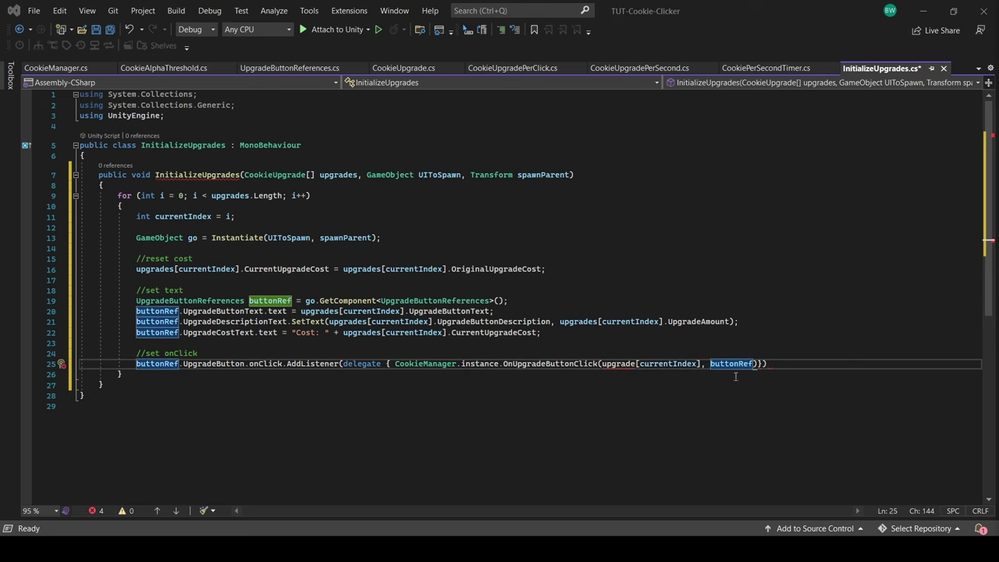
{"action": "type", "text": ");"}
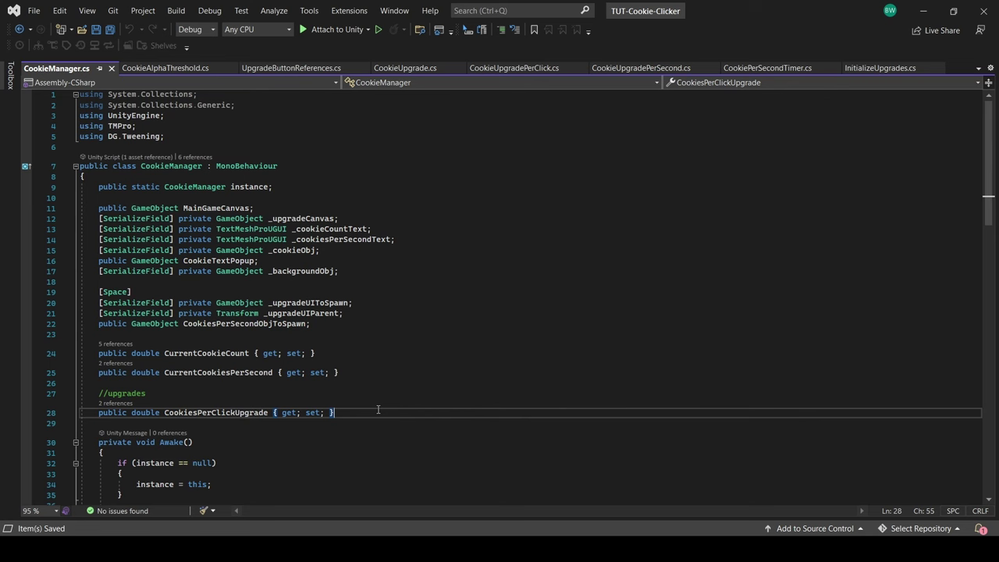
Step: In CookieManager, declare private InitializeUpgrades _initializeUpgrades, assign it with GetComponent in Awake and begin an Initialize call
{"action": "key", "text": "Return"}
{"action": "key", "text": "Return"}
{"action": "type", "text": "private InitializeUpgrades _initializeU"}
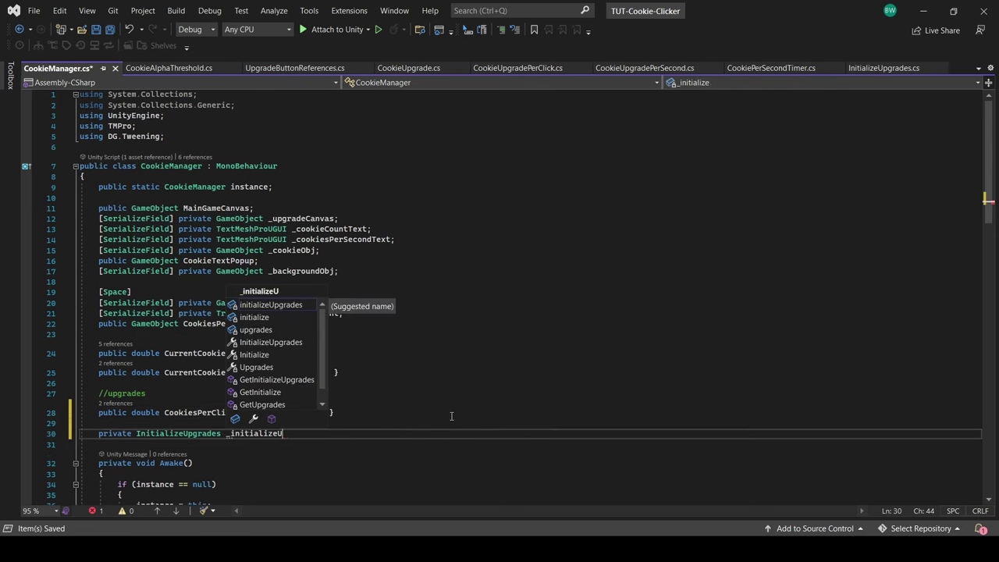
{"action": "key", "text": "Tab"}
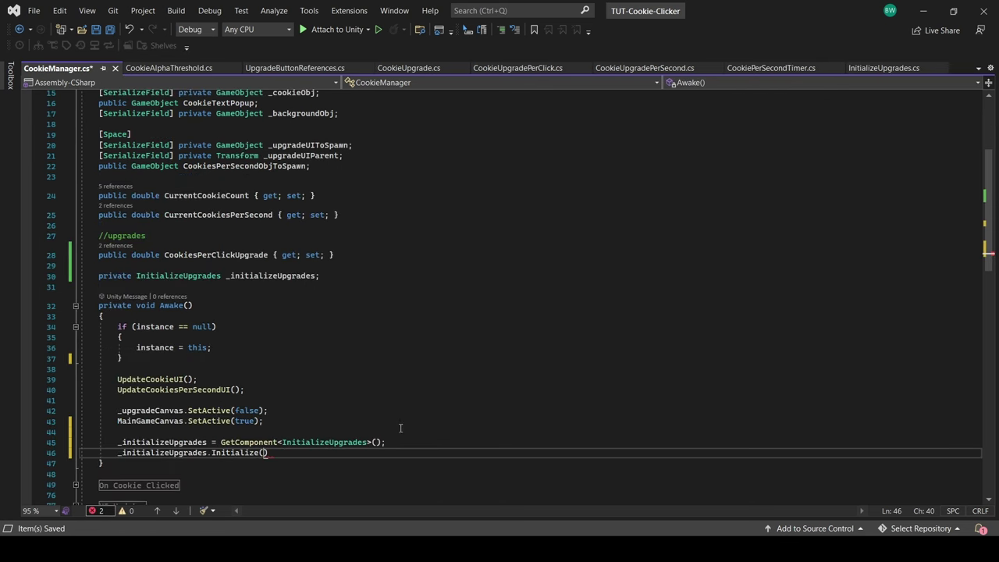
Step: Add a public CookieUpgrade[] CookieUpgrades field beneath the [Space] attribute
{"action": "key", "text": "Return"}
{"action": "type", "text": "public CookieUpgrade[] C"}
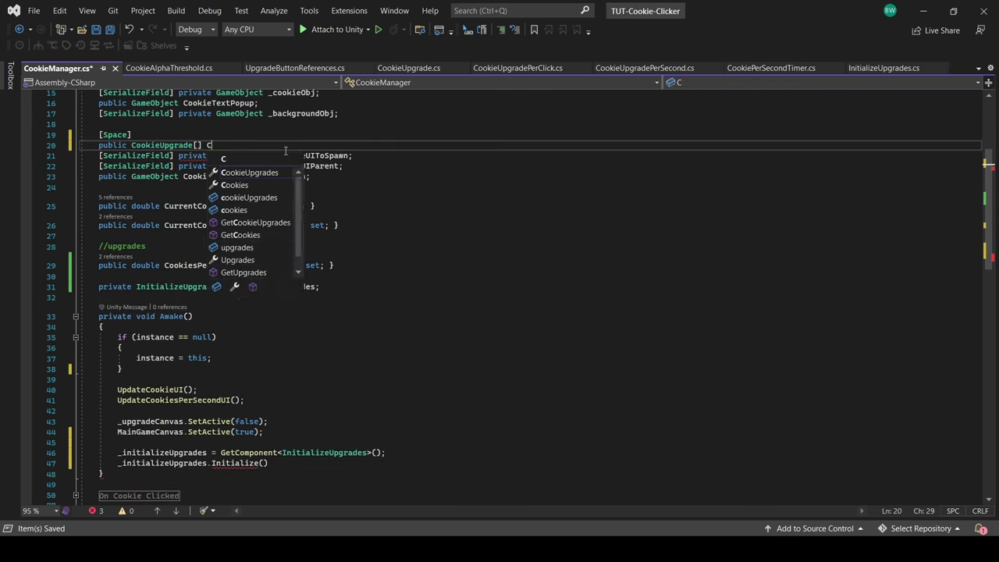
{"action": "key", "text": "Tab"}
{"action": "type", "text": ";"}
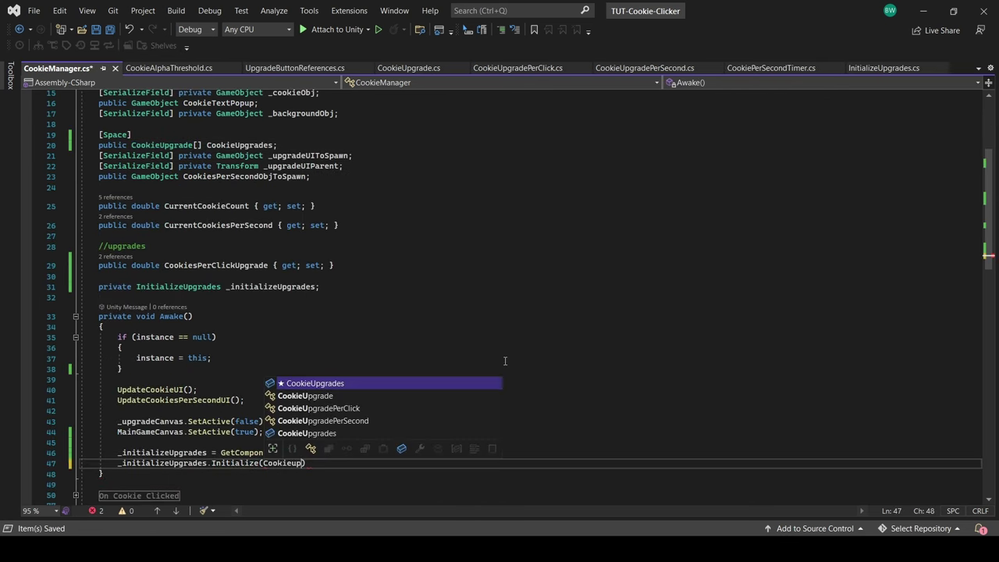
Step: Pass CookieUpgrades, _upgradeUIToSpawn and _upgradeUIParent to _initializeUpgrades.Initialize, and save the script
{"action": "key", "text": "Tab"}
{"action": "type", "text": ", _upgra"}
{"action": "key", "text": "Tab"}
{"action": "type", "text": ", _upgradeUIParent);"}
{"action": "key", "text": "ctrl+s"}
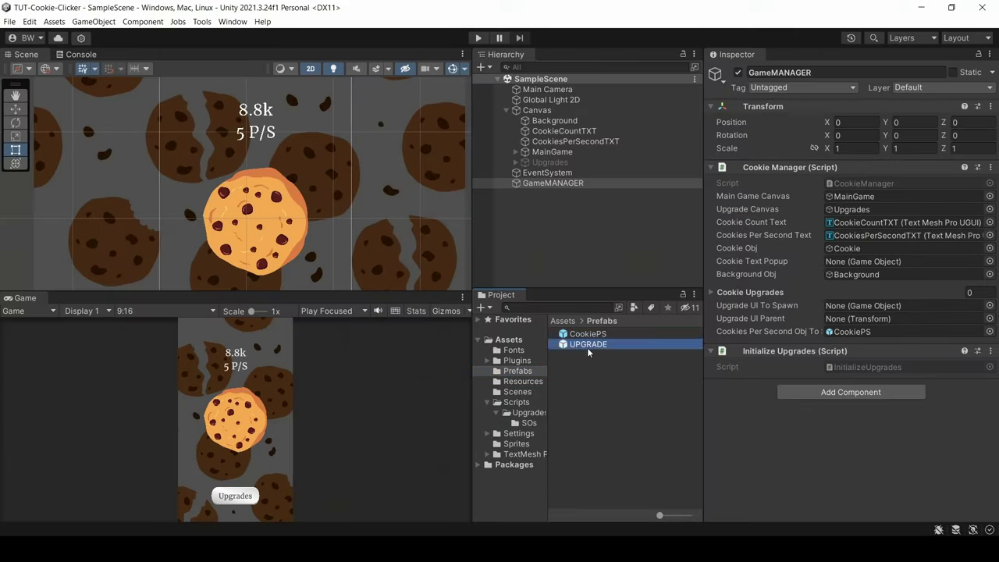
Step: On GameMANAGER, assign the UPGRADE prefab as Upgrade UI To Spawn and the scroll view's Content as Upgrade UI Parent
{"action": "left_click_drag", "start_coordinate": [587, 344], "coordinate": [841, 308]}
{"action": "left_click", "coordinate": [516, 162]}
{"action": "left_click", "coordinate": [534, 193]}
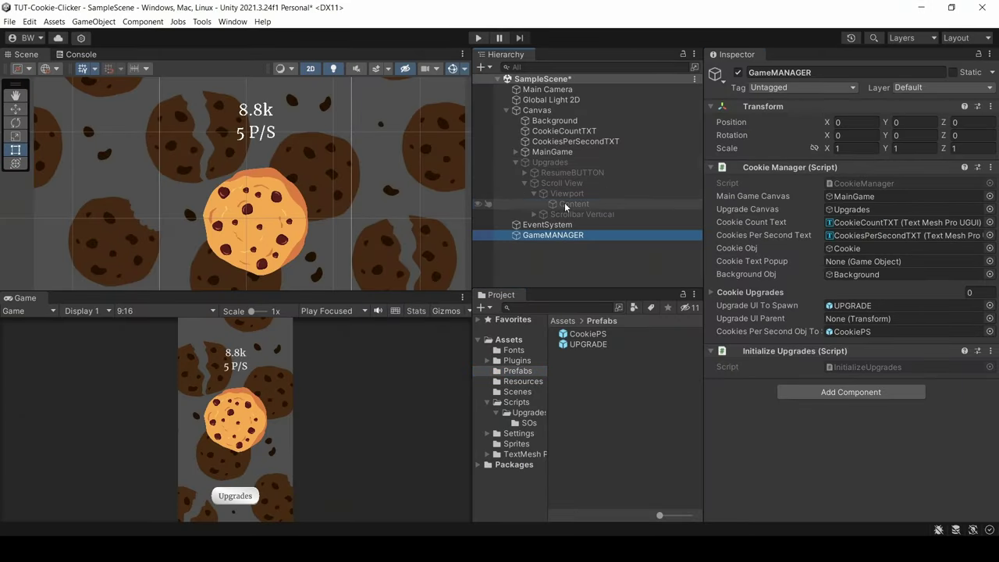
{"action": "left_click_drag", "start_coordinate": [566, 204], "coordinate": [842, 320]}
Step: Set the Cookie Upgrades array size to 12 and open the Cookie Manager properties in a separate window beside the SOs assets
{"action": "left_click", "coordinate": [529, 423]}
{"action": "left_click", "coordinate": [970, 292]}
{"action": "type", "text": "12"}
{"action": "left_click", "coordinate": [749, 292]}
{"action": "right_click", "coordinate": [784, 169]}
{"action": "left_click", "coordinate": [822, 289]}
Step: Fill the Cookie Upgrades elements by alternating Cookies Per Click 1–6 with Cookies per Second 1–6, close the properties window and save
{"action": "left_click_drag", "start_coordinate": [604, 334], "coordinate": [309, 237]}
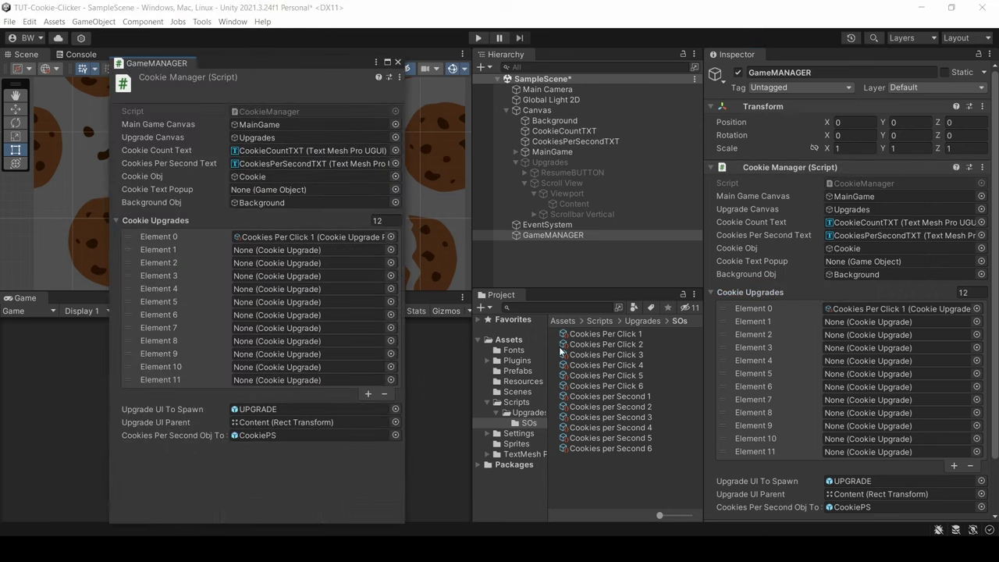
{"action": "left_click_drag", "start_coordinate": [604, 365], "coordinate": [343, 315]}
{"action": "left_click_drag", "start_coordinate": [604, 375], "coordinate": [346, 342]}
{"action": "left_click_drag", "start_coordinate": [605, 386], "coordinate": [343, 367]}
{"action": "left_click_drag", "start_coordinate": [608, 396], "coordinate": [343, 251]}
{"action": "left_click_drag", "start_coordinate": [608, 406], "coordinate": [343, 276]}
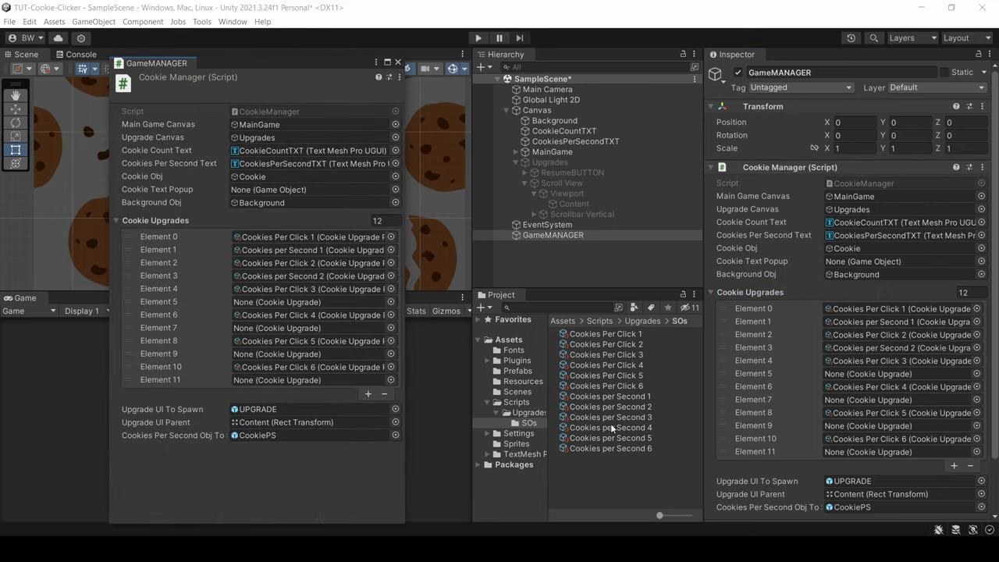
{"action": "left_click_drag", "start_coordinate": [611, 438], "coordinate": [340, 355]}
{"action": "left_click_drag", "start_coordinate": [611, 449], "coordinate": [334, 381]}
{"action": "left_click", "coordinate": [398, 63]}
{"action": "key", "text": "ctrl+s"}
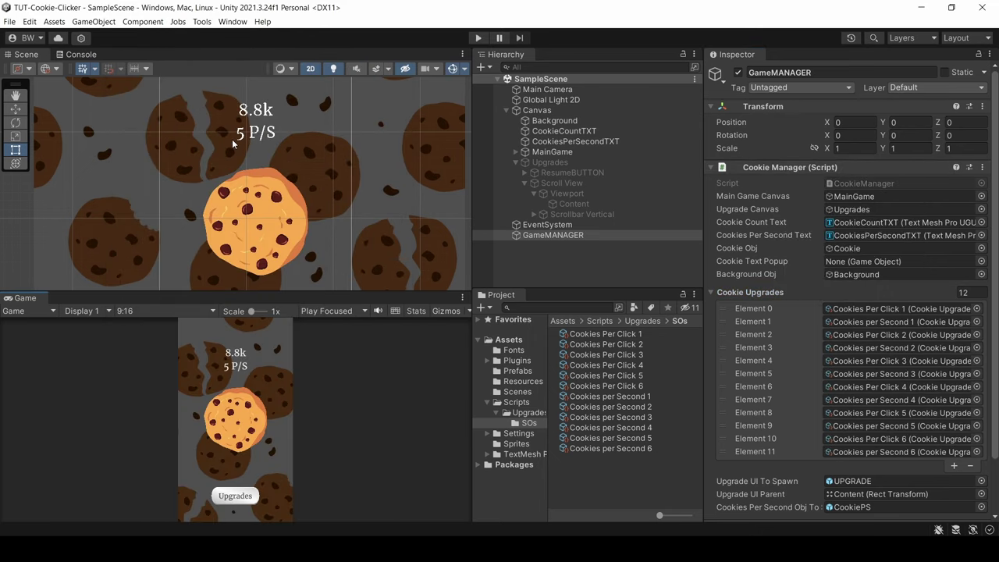
Step: Play-test the game by opening the upgrades screen and clicking the cookie, and stop play mode
{"action": "key", "text": "ctrl+p"}
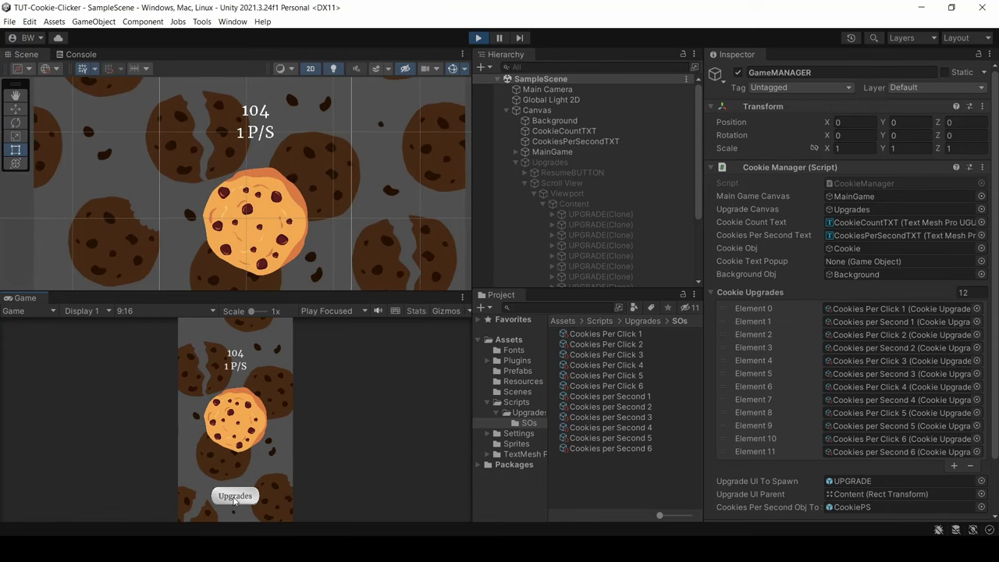
{"action": "left_click", "coordinate": [234, 497]}
{"action": "left_click", "coordinate": [228, 337]}
{"action": "left_click", "coordinate": [234, 421]}
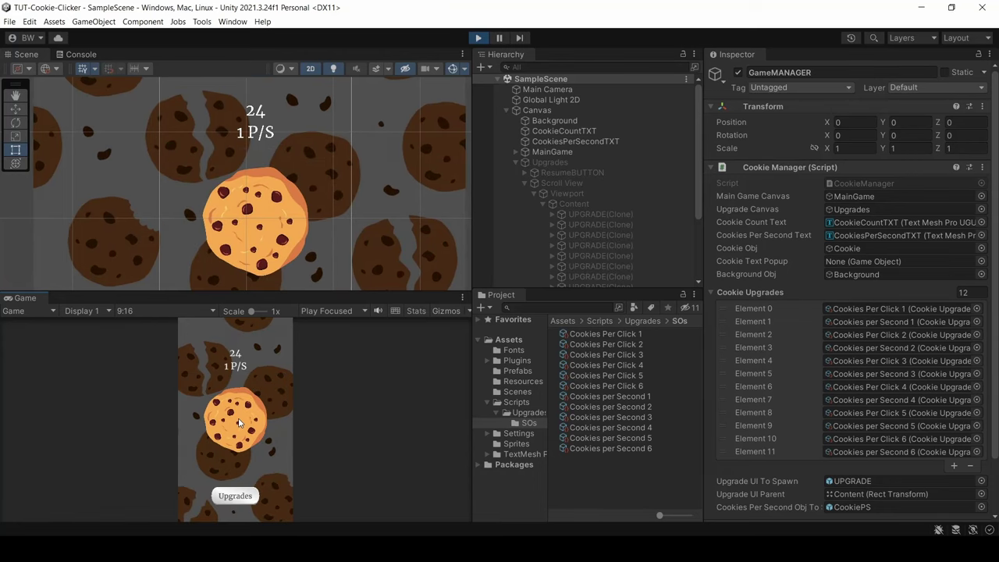
{"action": "key", "text": "ctrl+p"}
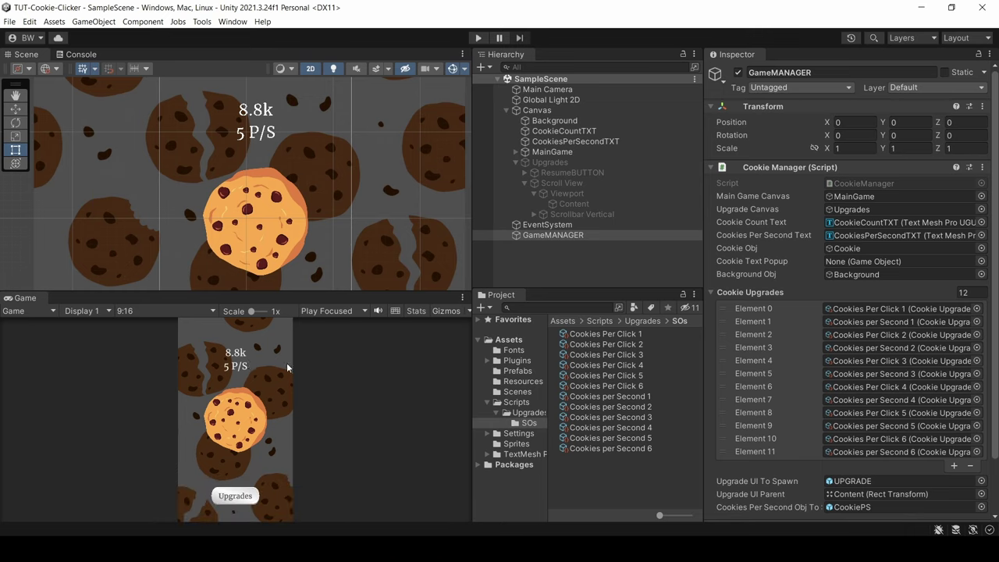
Step: Collapse the Cookie Upgrades list and create a C# script named CookieDisplay in the Scripts folder
{"action": "left_click", "coordinate": [749, 292]}
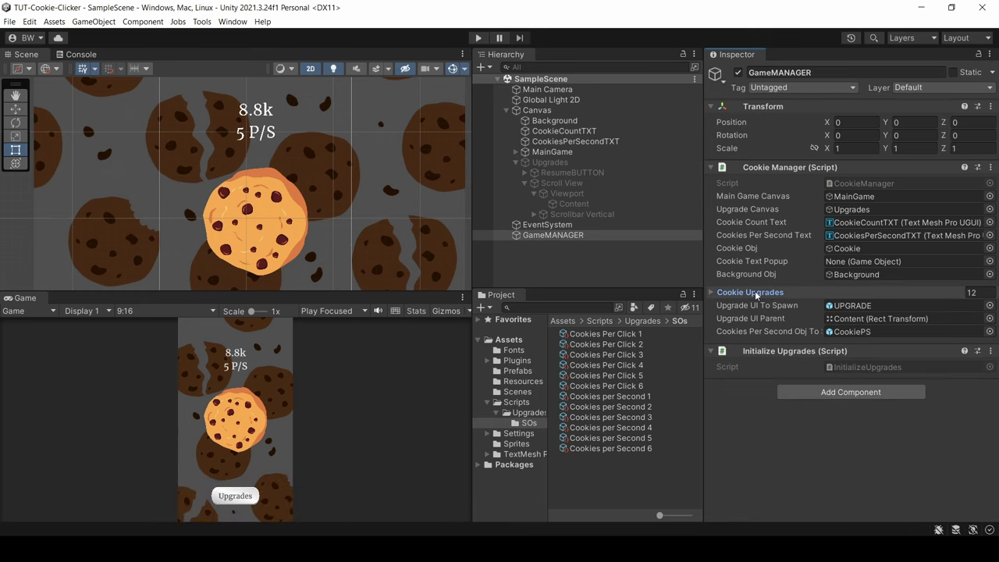
{"action": "left_click", "coordinate": [516, 402]}
{"action": "right_click", "coordinate": [608, 406]}
{"action": "mouse_move", "coordinate": [646, 161]}
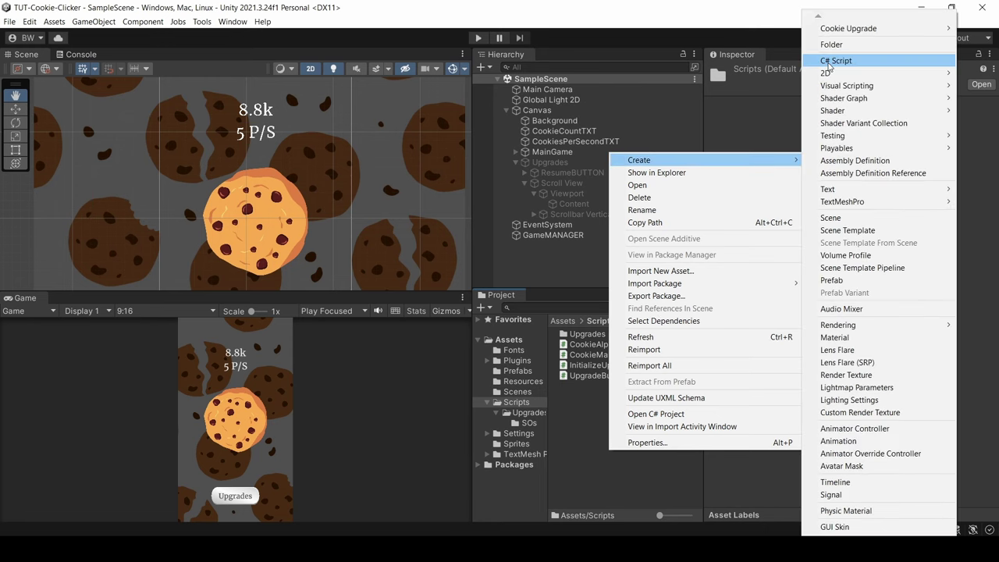
{"action": "left_click", "coordinate": [829, 66]}
{"action": "type", "text": "CookieDisplay"}
{"action": "key", "text": "Return"}
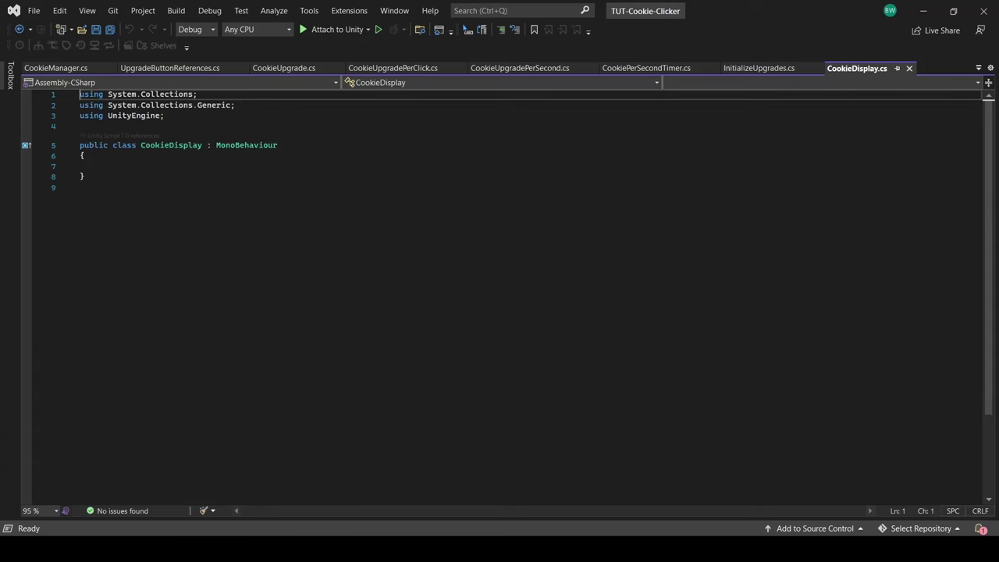
Step: In CookieDisplay, import TMPro and declare public void UpdateCookieText(double cookieCount, TextMeshProUGUI textToChange, string optionalEndText = null) with an empty body
{"action": "left_click", "coordinate": [234, 166]}
{"action": "type", "text": "public void UpdateCookieText(double cookieCount,"}
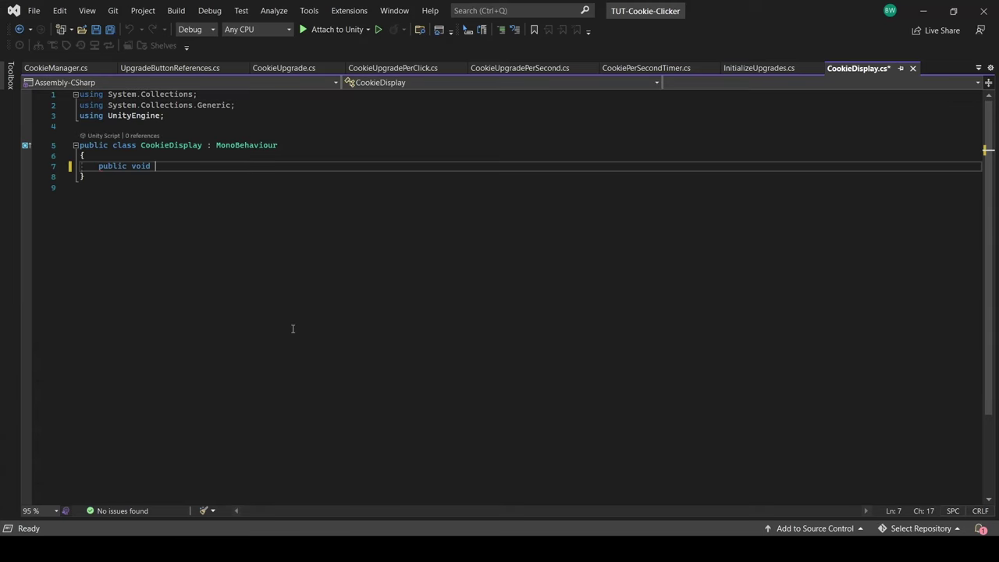
{"action": "left_click", "coordinate": [213, 122]}
{"action": "type", "text": "using TMPro;"}
{"action": "key", "text": "Return"}
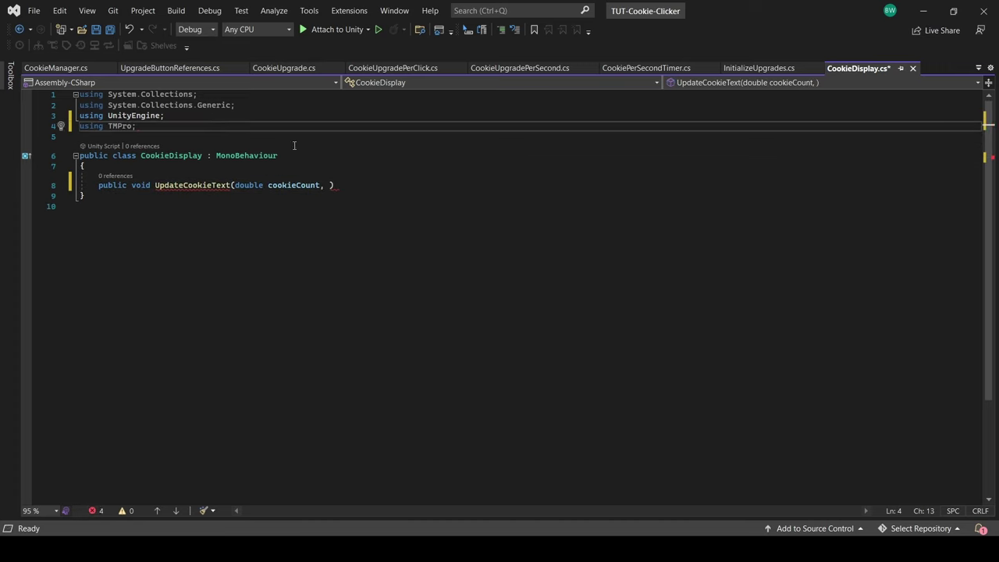
{"action": "left_click", "coordinate": [328, 185]}
{"action": "type", "text": "TextMeshProUGUI textToChange, string optionalEndText = null"}
{"action": "key", "text": "End"}
{"action": "key", "text": "Return"}
{"action": "type", "text": "{"}
{"action": "key", "text": "Return"}
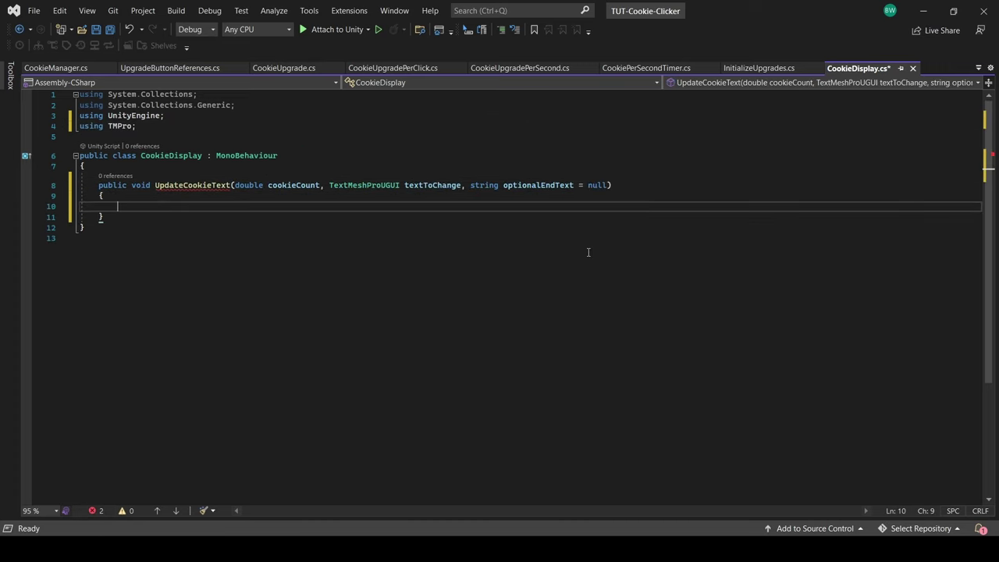
Step: In UpdateCookieText, declare a suffixes string array with "", "k", "M", "B", "T", "Q" and an int index of 0
{"action": "type", "text": "\"Q\" }"}
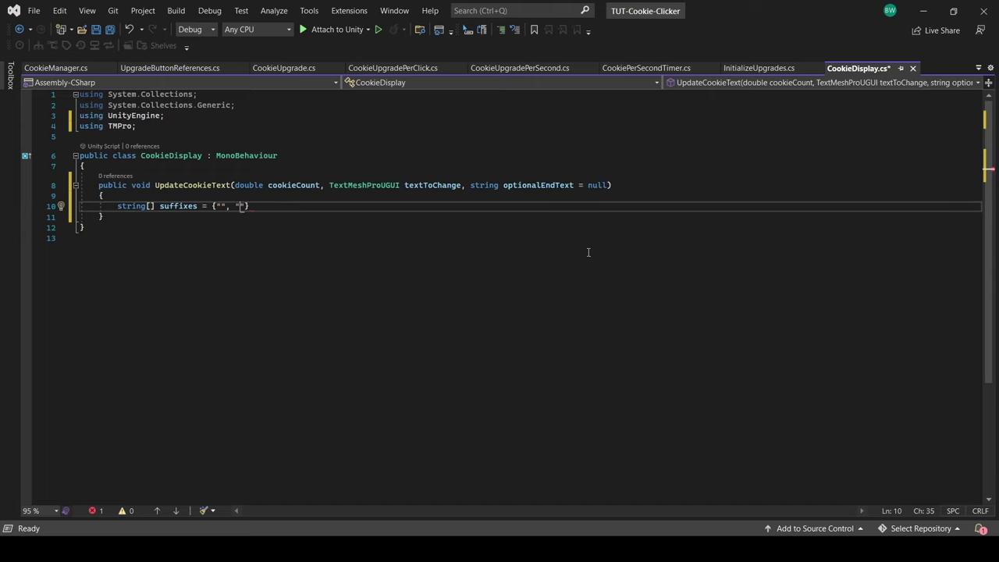
{"action": "type", "text": ";"}
{"action": "key", "text": "Return"}
{"action": "type", "text": "int index = 0;"}
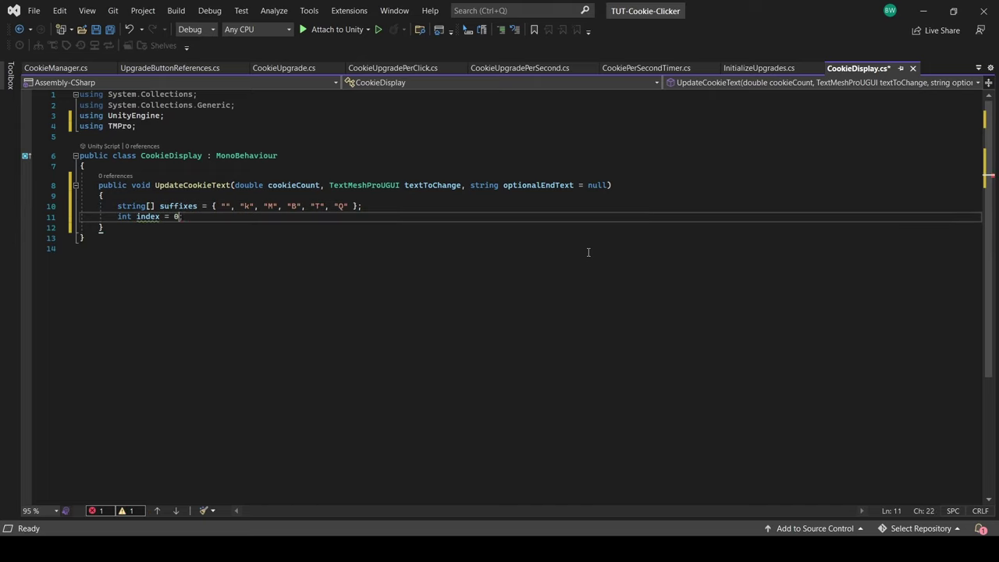
Step: Add a while loop on cookieCount >= 1000 && index < suffixes.Length - 1 that divides cookieCount by 1000 and increments index
{"action": "key", "text": "Return"}
{"action": "key", "text": "Return"}
{"action": "type", "text": "while(cookieCount >= 1000 && index < suffixes.Length - 1)"}
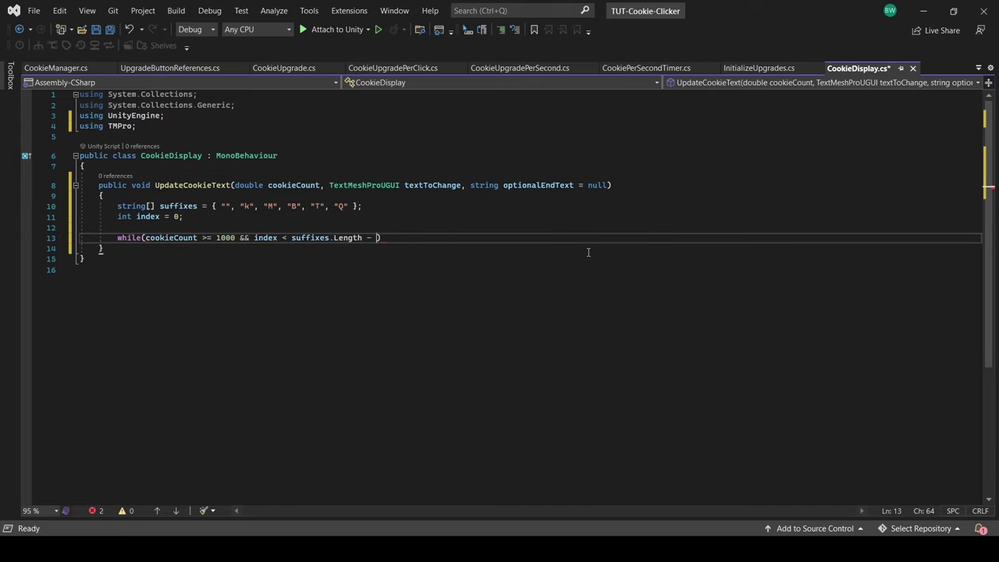
{"action": "key", "text": "Return"}
{"action": "type", "text": "{"}
{"action": "key", "text": "Return"}
{"action": "type", "text": "cookieCount /="}
{"action": "type", "text": " 1000;"}
{"action": "key", "text": "Return"}
{"action": "type", "text": "index++;"}
{"action": "key", "text": "Return"}
{"action": "key", "text": "Return"}
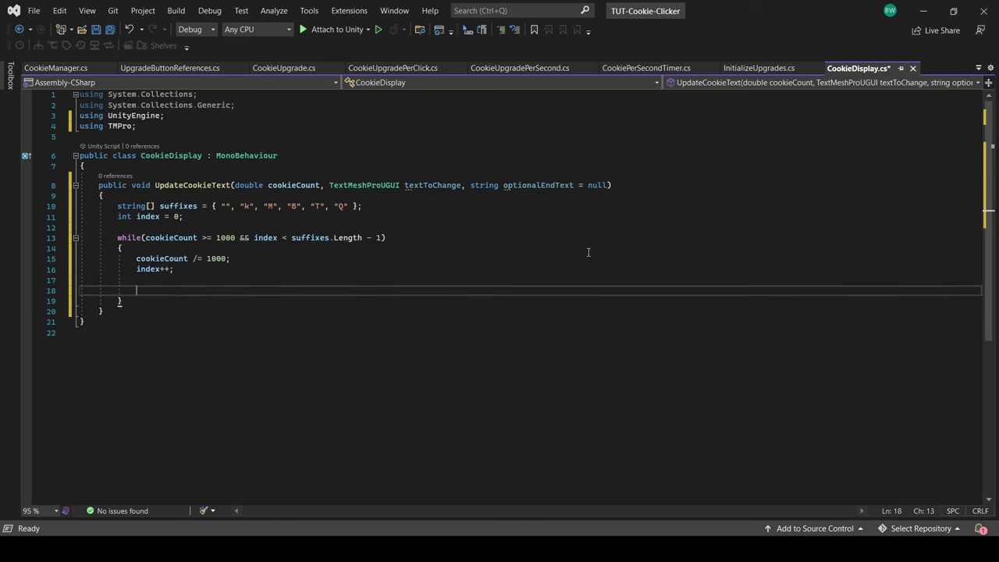
Step: Inside the while loop, break if index >= suffixes.Length - 1 && cookieCount >= 1000
{"action": "type", "text": "if (index >= suffixes.Length - 1 && cookieCount >= 1000)"}
{"action": "key", "text": "Return"}
{"action": "type", "text": "{"}
{"action": "key", "text": "Return"}
{"action": "type", "text": "break;"}
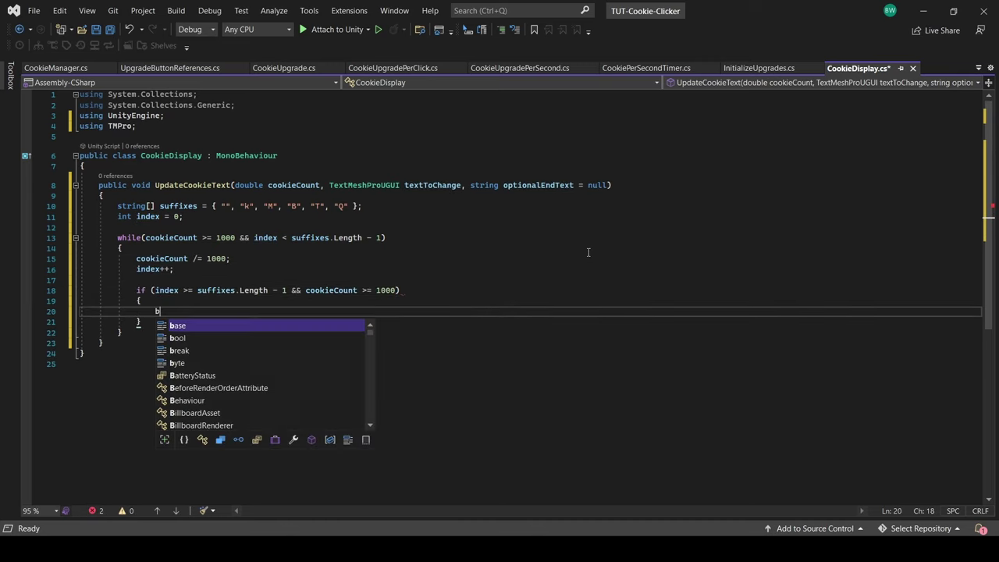
{"action": "key", "text": "Down"}
{"action": "key", "text": "Down"}
{"action": "key", "text": "End"}
Step: Declare string formattedText, assigning cookieCount.ToString() when index is 0, else cookieCount.ToString("F1") + suffixes[index]
{"action": "key", "text": "Return"}
{"action": "key", "text": "Return"}
{"action": "type", "text": "string formattedText;"}
{"action": "key", "text": "Return"}
{"action": "key", "text": "Return"}
{"action": "type", "text": "if (index == 0) { formattedText = cookieCount.ToString(); }  else { \"\" + \""}
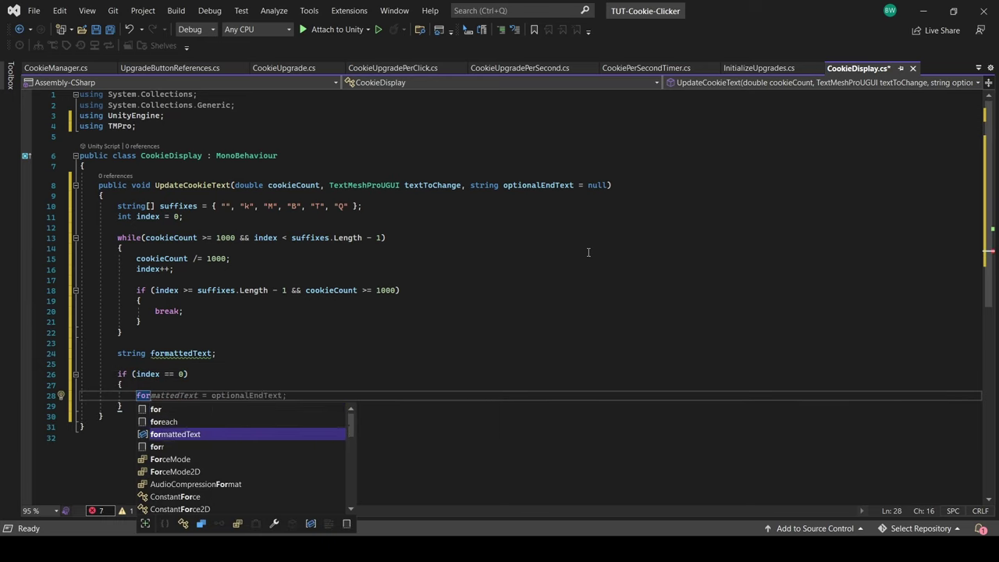
{"action": "key", "text": "BackSpace"}
{"action": "key", "text": "BackSpace"}
{"action": "key", "text": "BackSpace"}
{"action": "key", "text": "BackSpace"}
{"action": "key", "text": "BackSpace"}
{"action": "key", "text": "BackSpace"}
{"action": "key", "text": "Return"}
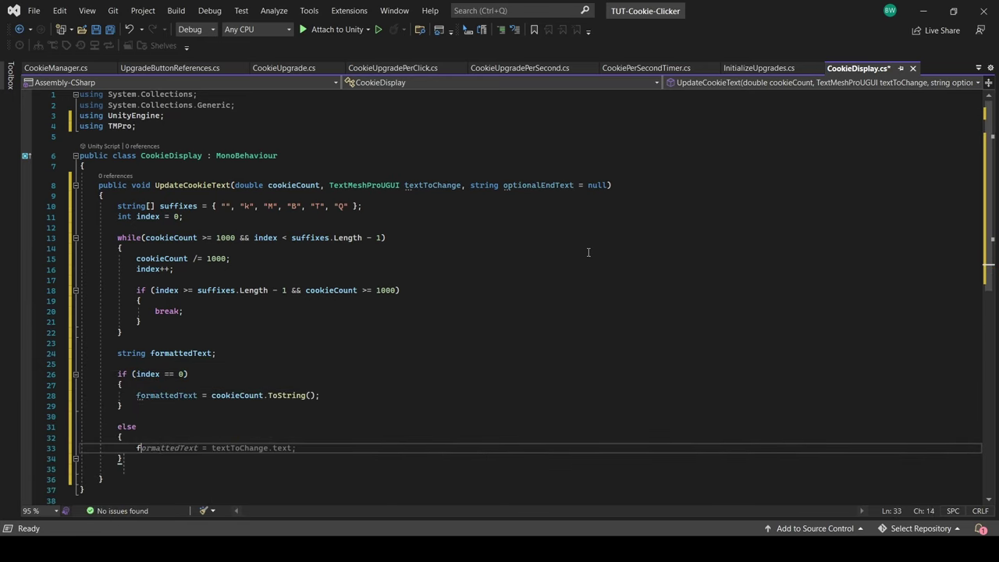
{"action": "type", "text": "formattedText = cookieCount.ToString(\"F1\") + suffixes[index];"}
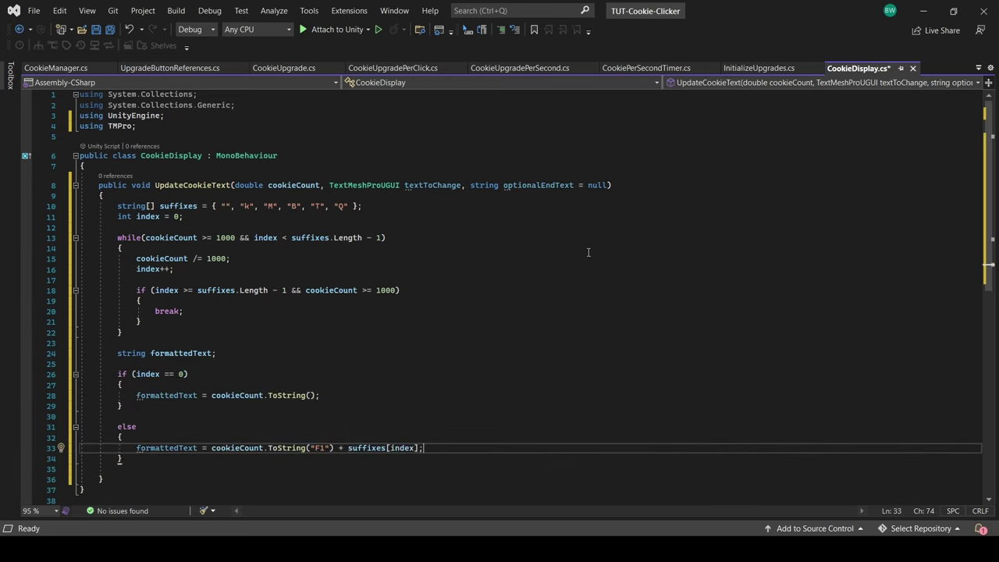
Step: Set textToChange.text to formattedText + optionalEndText at the end of UpdateCookieText and save the script
{"action": "key", "text": "Down"}
{"action": "key", "text": "Return"}
{"action": "key", "text": "Return"}
{"action": "type", "text": "textToChange.text = formattedText + optionalEndText;"}
{"action": "key", "text": "ctrl+s"}
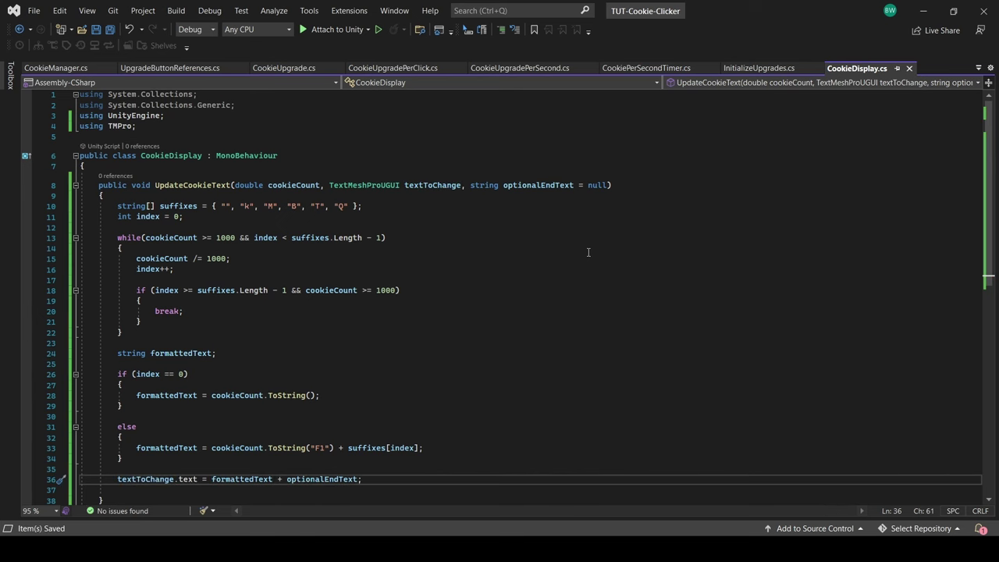
{"action": "left_click", "coordinate": [588, 252]}
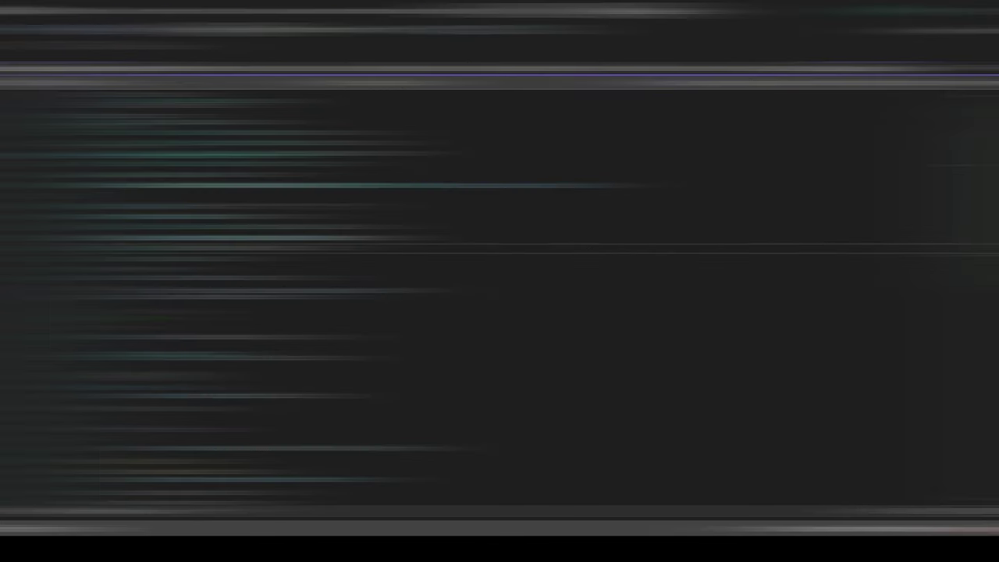
Step: In CookieManager, add a private CookieDisplay field _cookieDisplay and assign it with GetComponent<CookieDisplay>() in Awake after the instance check
{"action": "type", "text": "ookieDisplay _cookieDisplay;"}
{"action": "left_click", "coordinate": [153, 322]}
{"action": "key", "text": "Return"}
{"action": "key", "text": "Return"}
{"action": "type", "text": "_cookieDisplay = GetComponent<CookieDisplay>();"}
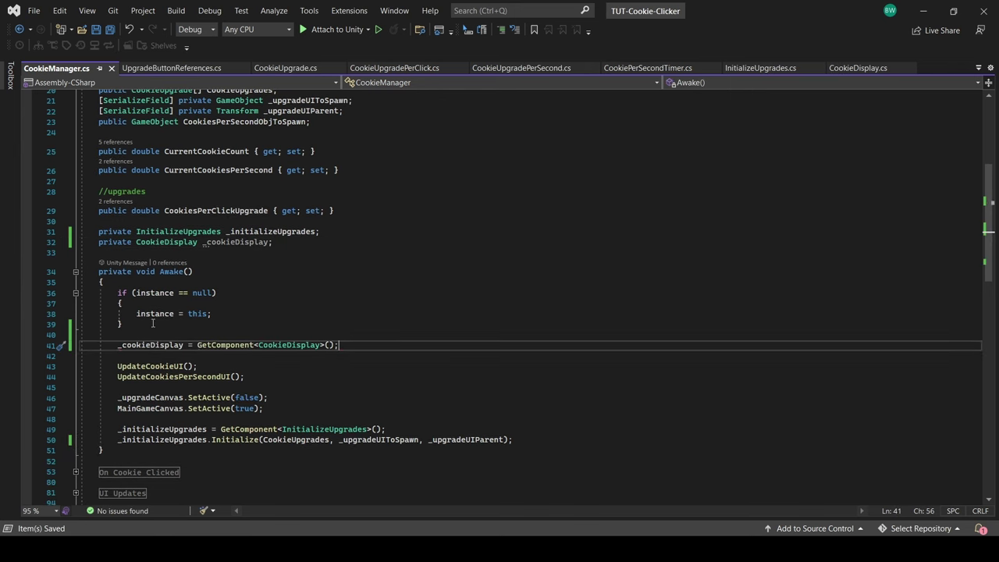
Step: Expand the UI Updates region and comment out the text assignments in UpdateCookieUI and UpdateCookiesPerSecondUI
{"action": "scroll", "coordinate": [178, 336], "scroll_direction": "down", "scroll_amount": 5}
{"action": "left_click", "coordinate": [75, 398]}
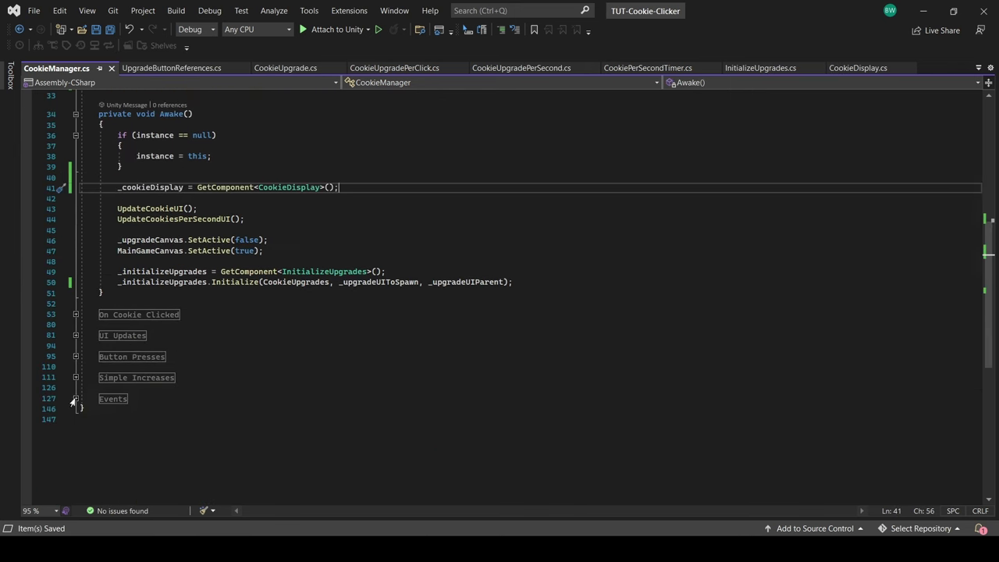
{"action": "left_click", "coordinate": [75, 336]}
{"action": "scroll", "coordinate": [109, 343], "scroll_direction": "down", "scroll_amount": 1}
{"action": "left_click", "coordinate": [118, 353]}
{"action": "type", "text": "//"}
{"action": "left_click", "coordinate": [118, 414]}
{"action": "type", "text": "//"}
Step: In UpdateCookieUI, call _cookieDisplay.UpdateCookieText(CurrentCookieCount, _cookieCountText) below the commented line
{"action": "left_click", "coordinate": [406, 353]}
{"action": "key", "text": "Return"}
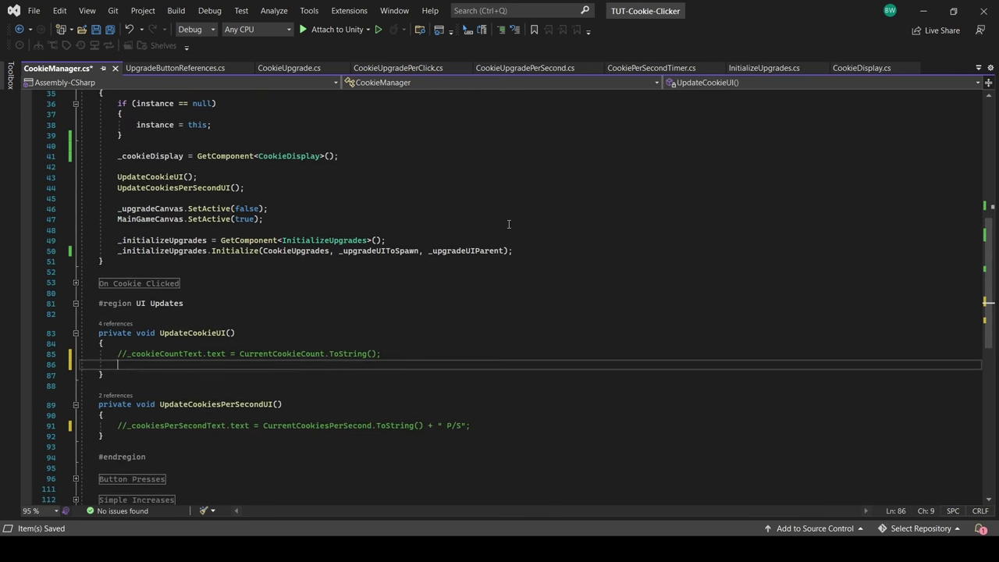
{"action": "type", "text": "_cookieDisplay.UpdateCookieText"}
{"action": "type", "text": "(CurrentCookieCount, _cookieCountText);"}
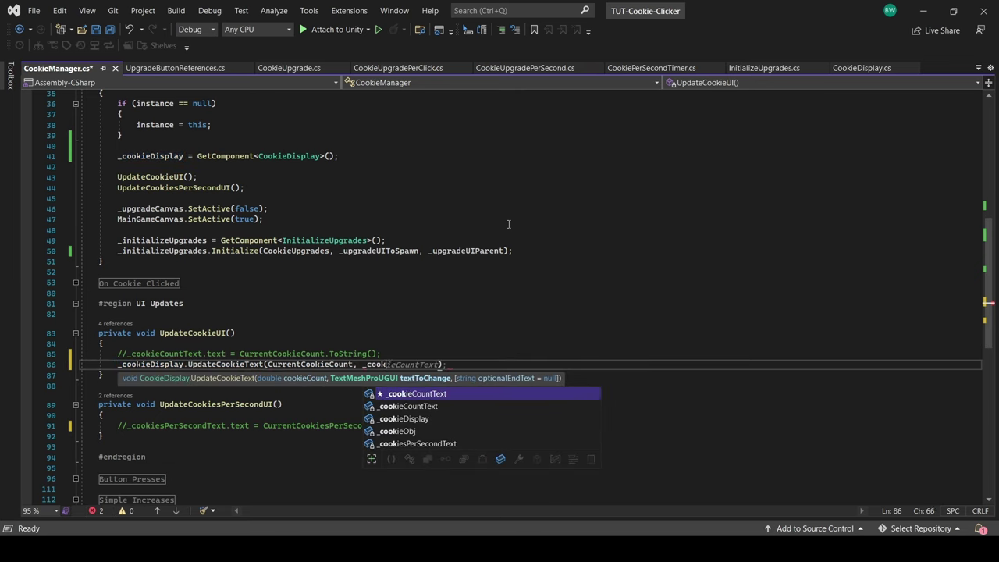
Step: In UpdateCookiesPerSecondUI, call _cookieDisplay.UpdateCookieText(CurrentCookiesPerSecond, _cookiesPerSecondText, " P/S") and save the script
{"action": "left_click", "coordinate": [515, 427]}
{"action": "key", "text": "Return"}
{"action": "type", "text": "_cookieDisplay.UpdateCookieText"}
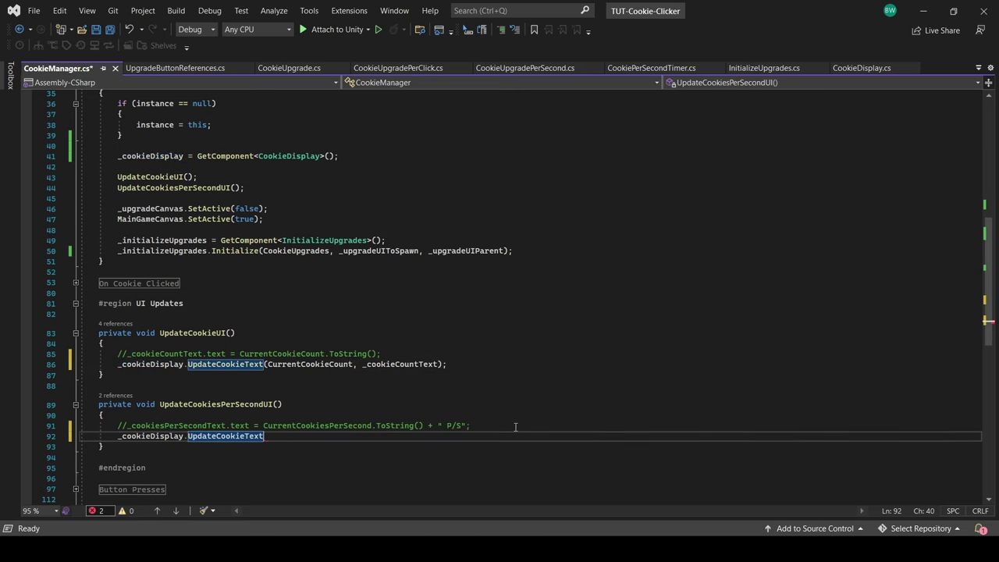
{"action": "type", "text": "(CurrentCookiesPerSecond, _cookiesPerSecondText, \" P/S\");"}
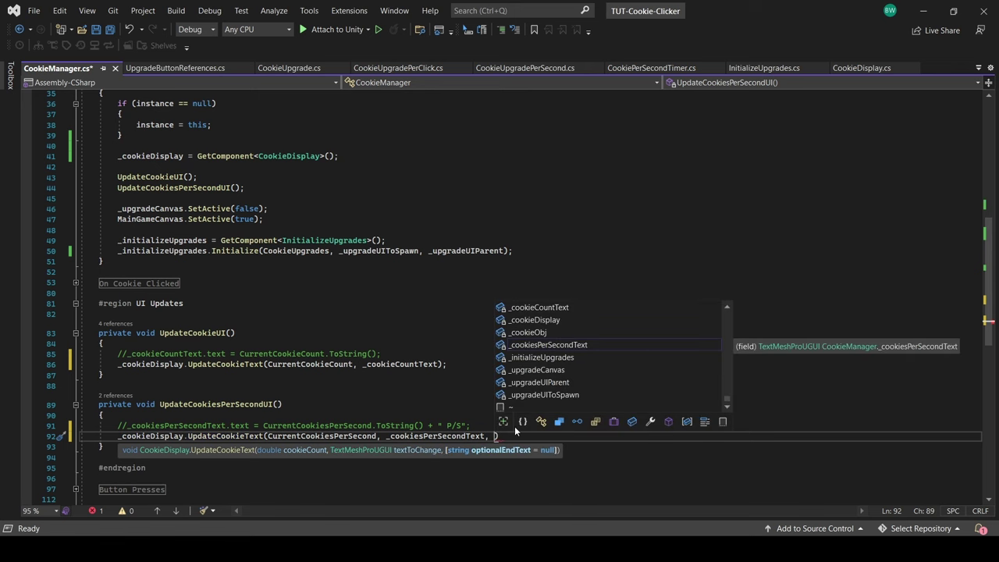
{"action": "key", "text": "ctrl+s"}
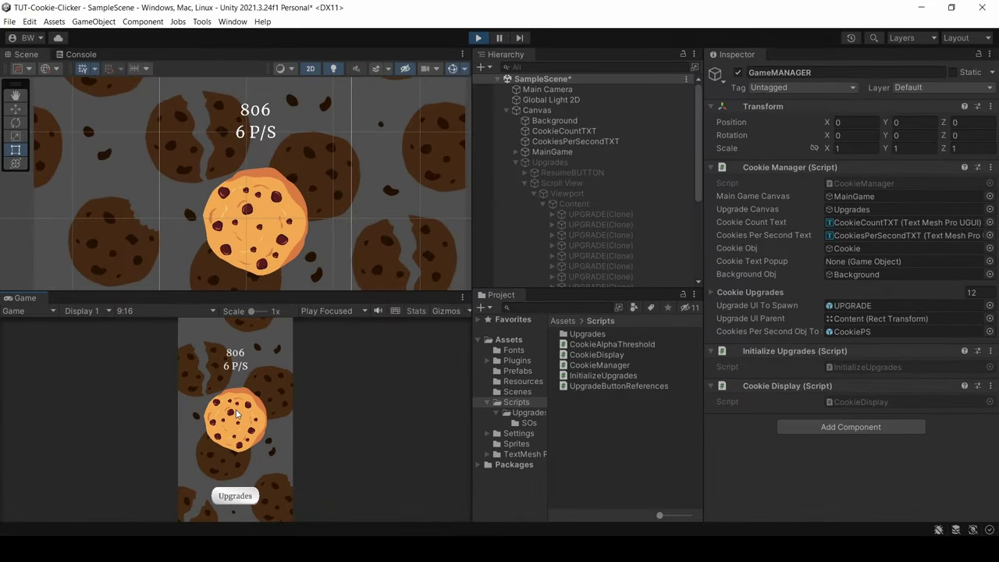
Step: Play-test the number formatting in Unity by clicking the cookie repeatedly to raise the count
{"action": "left_click", "coordinate": [236, 414]}
{"action": "left_click", "coordinate": [237, 414]}
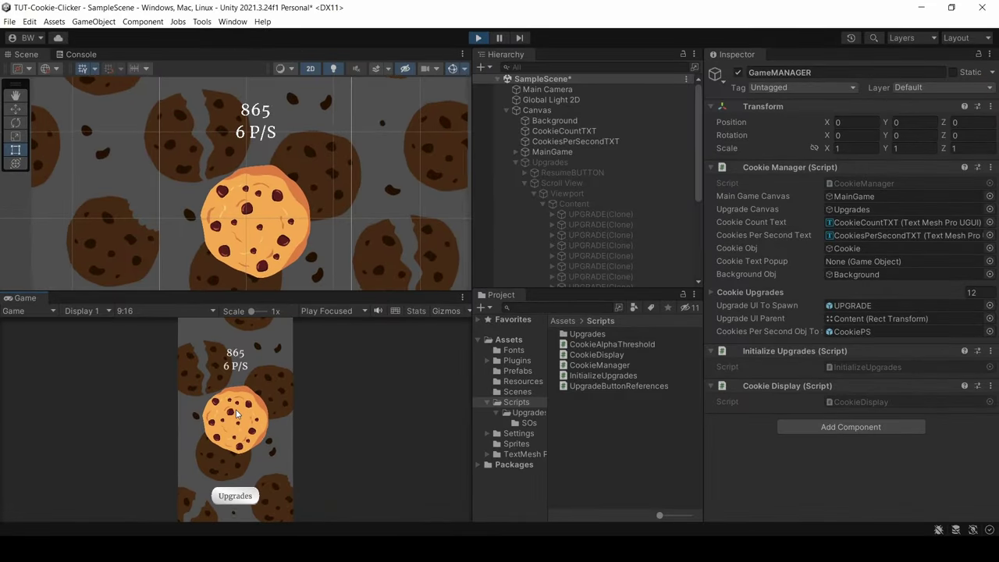
{"action": "left_click", "coordinate": [237, 414]}
{"action": "left_click", "coordinate": [236, 414]}
{"action": "left_click", "coordinate": [236, 414]}
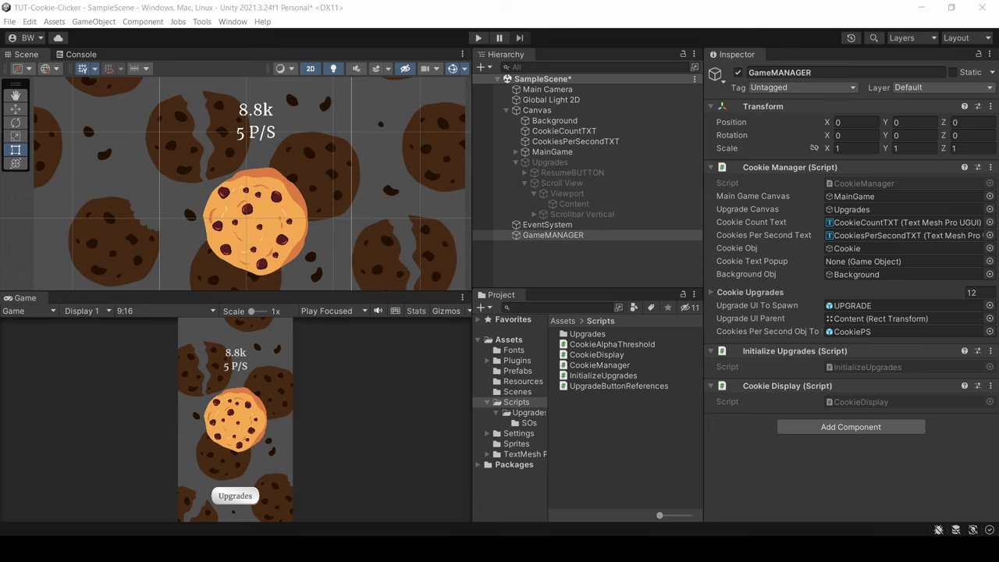
Step: Create a C# script named ObjectPoolManager in the Scripts folder
{"action": "right_click", "coordinate": [614, 428]}
{"action": "mouse_move", "coordinate": [679, 136]}
{"action": "left_click", "coordinate": [825, 64]}
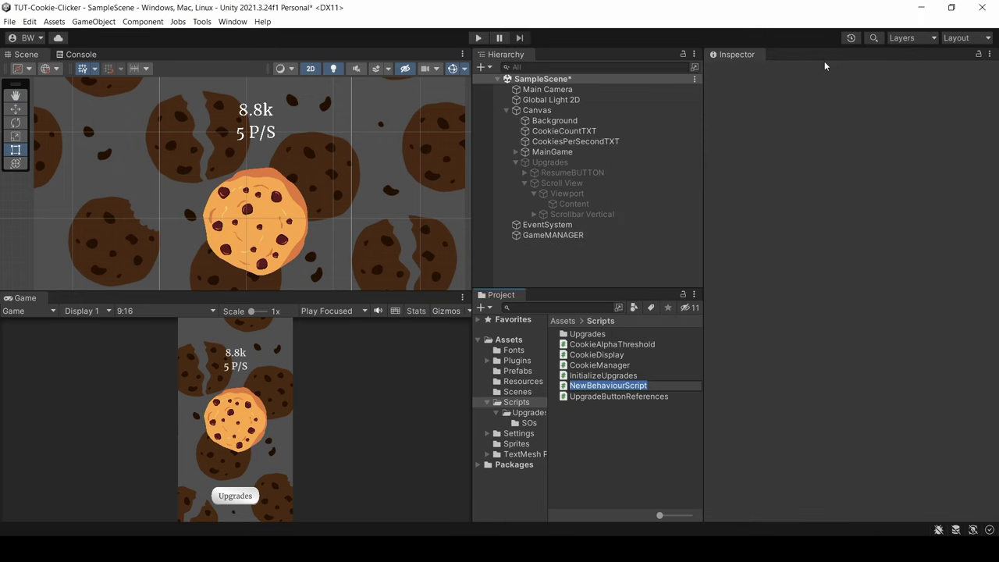
{"action": "type", "text": "ObjectPoolManager"}
{"action": "key", "text": "Return"}
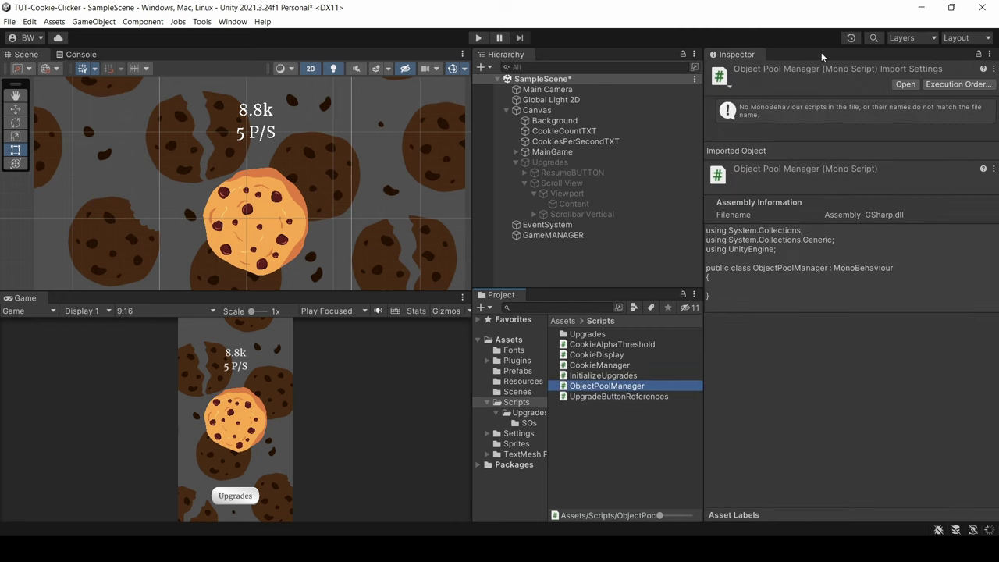
Step: Attach the ObjectPoolManager script to GameMANAGER and open it in the code editor
{"action": "left_click", "coordinate": [552, 234]}
{"action": "left_click_drag", "start_coordinate": [603, 386], "coordinate": [849, 437]}
{"action": "double_click", "coordinate": [858, 437]}
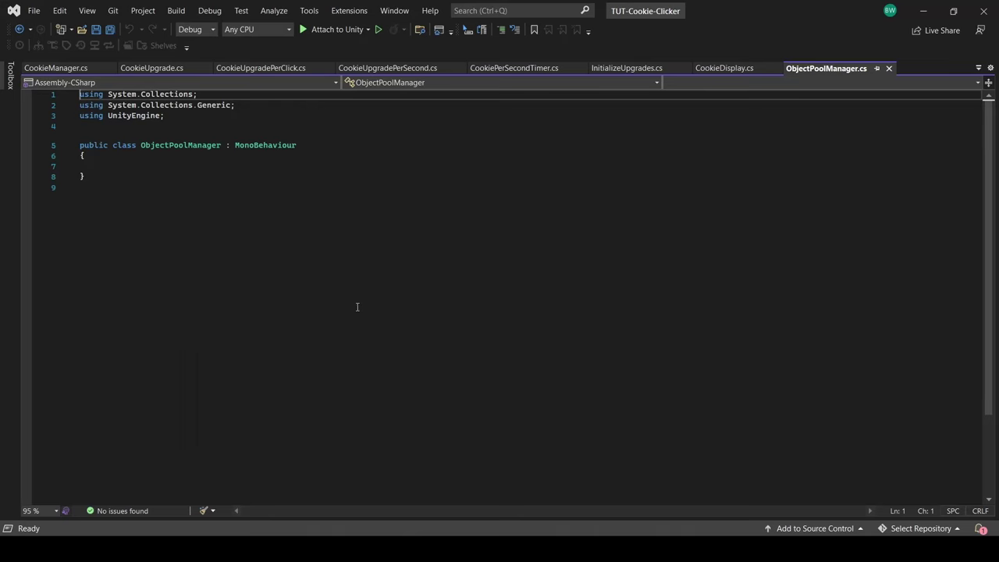
Step: Below ObjectPoolManager, add a public class PooledObjectInfo with a public string lookupString and an initialized List<GameObject> inactiveObjects
{"action": "left_click", "coordinate": [117, 174]}
{"action": "key", "text": "Return"}
{"action": "key", "text": "Return"}
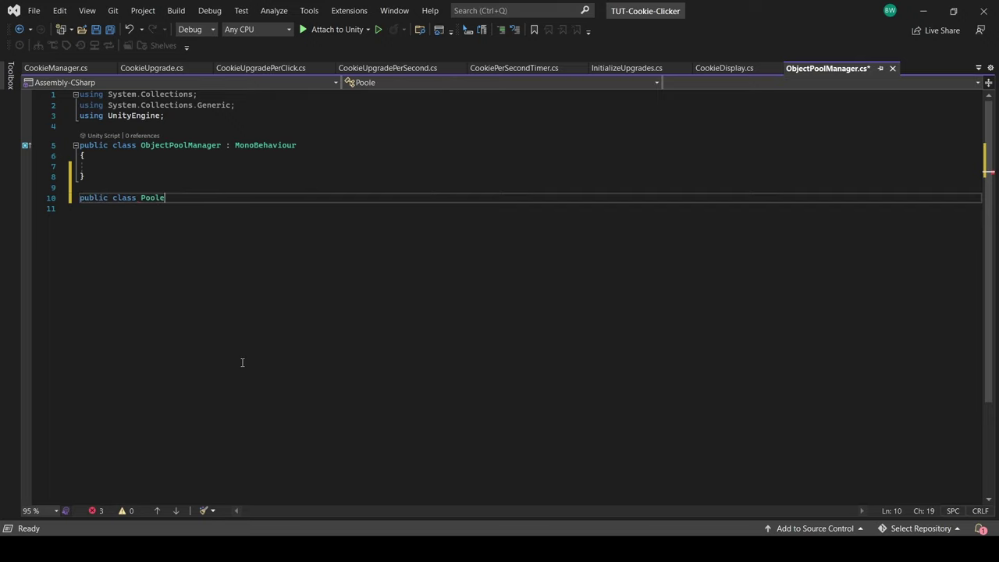
{"action": "key", "text": "Return"}
{"action": "type", "text": "{"}
{"action": "key", "text": "Return"}
{"action": "type", "text": "public string lookupString;"}
{"action": "key", "text": "Return"}
{"action": "type", "text": "public List<GameObject> inactiveObjects = new Lis"}
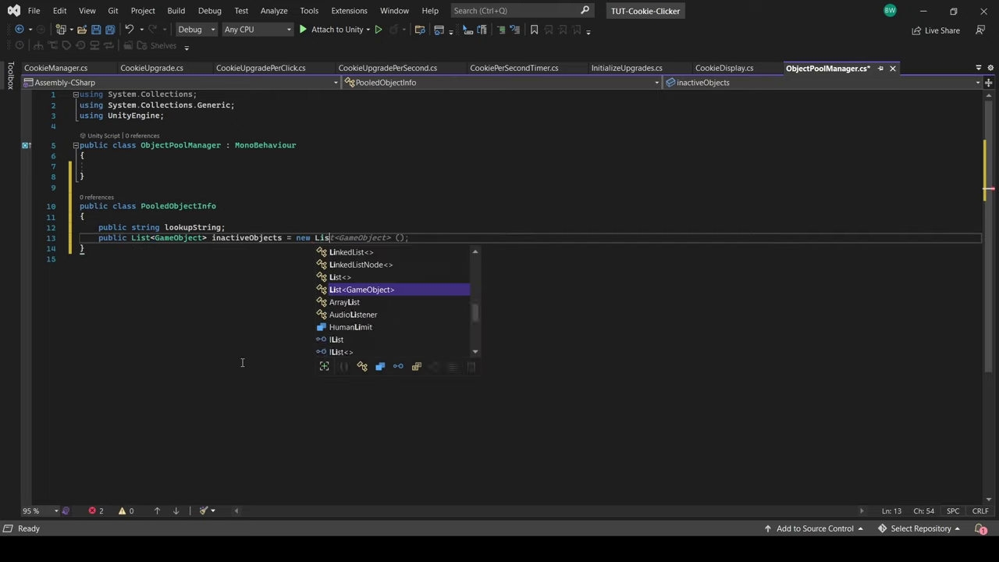
{"action": "key", "text": "Tab"}
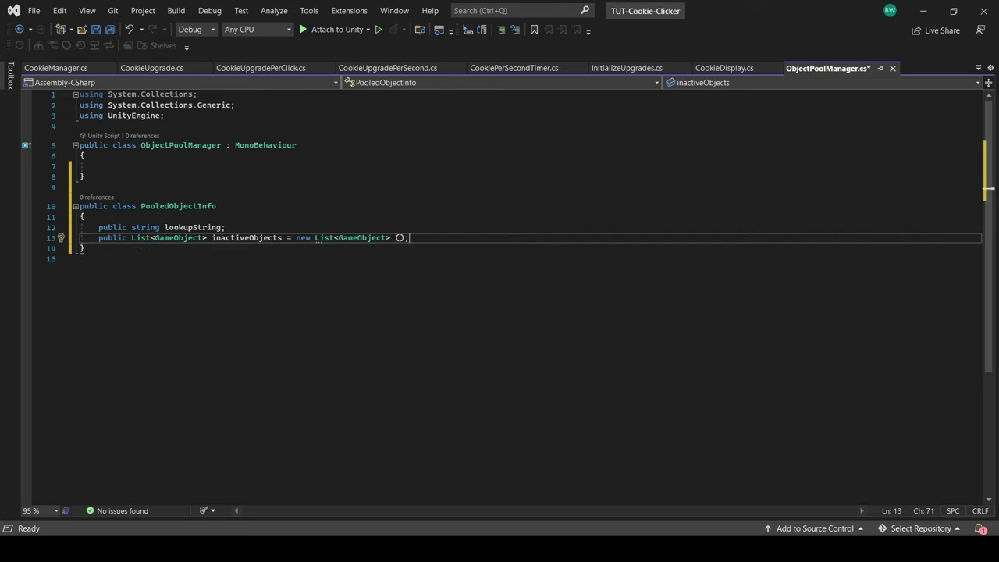
Step: In ObjectPoolManager, declare public static List<PooledObjectInfo> objectPools initialized to a new list
{"action": "key", "text": "Up"}
{"action": "key", "text": "Up"}
{"action": "key", "text": "Up"}
{"action": "key", "text": "Up"}
{"action": "key", "text": "Up"}
{"action": "key", "text": "Up"}
{"action": "type", "text": "public static List<PooledObjectInfo> objectPools"}
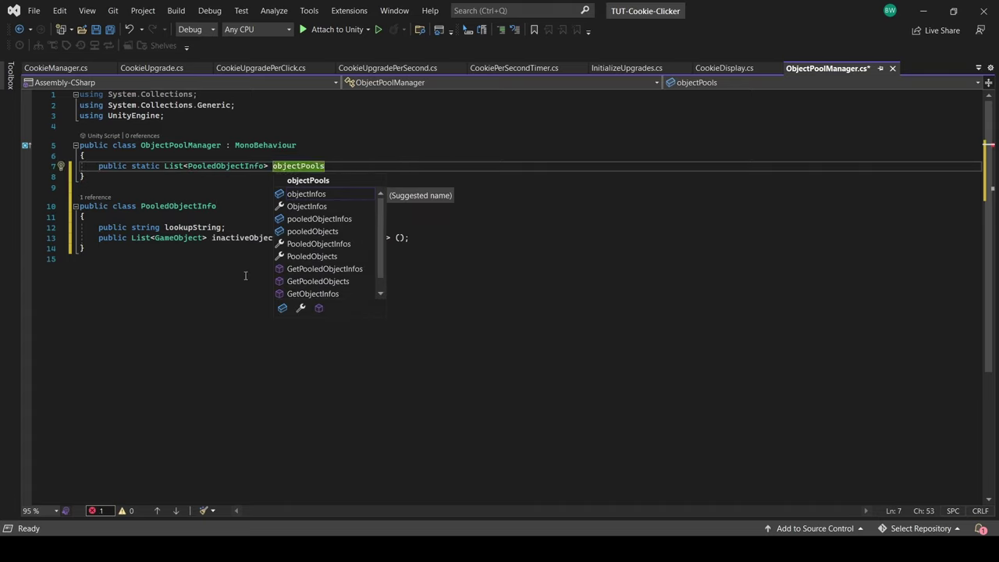
{"action": "type", "text": " = new List<PooledObjectInfo>();"}
Step: Add an empty public static GameObject method SpawnObject(GameObject objectToSpawn, Transform parentTransform) below the objectPools list
{"action": "key", "text": "Return"}
{"action": "key", "text": "Return"}
{"action": "type", "text": "public static "}
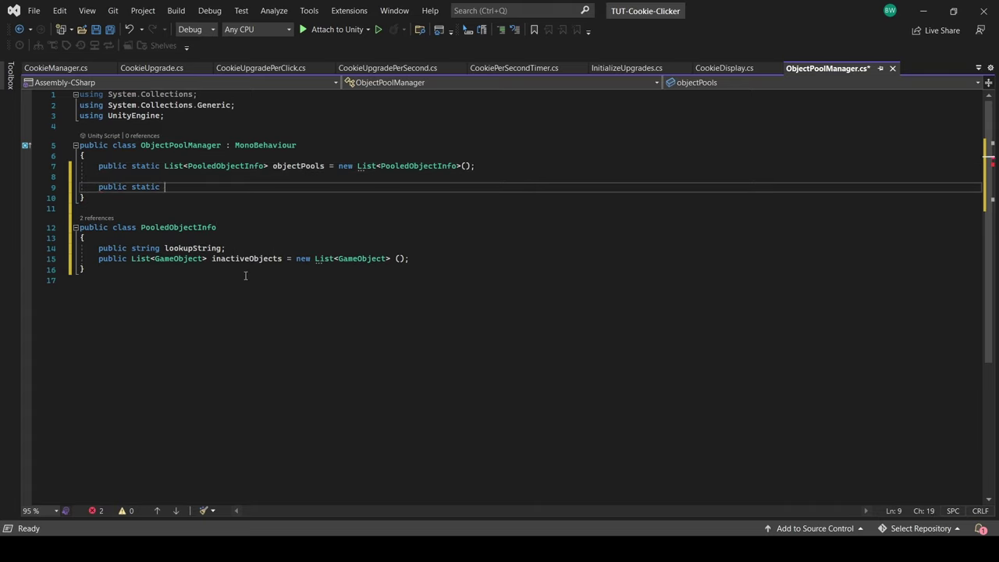
{"action": "type", "text": "GameObject SpawnObject(GameObject objectToSpawn, Transform "}
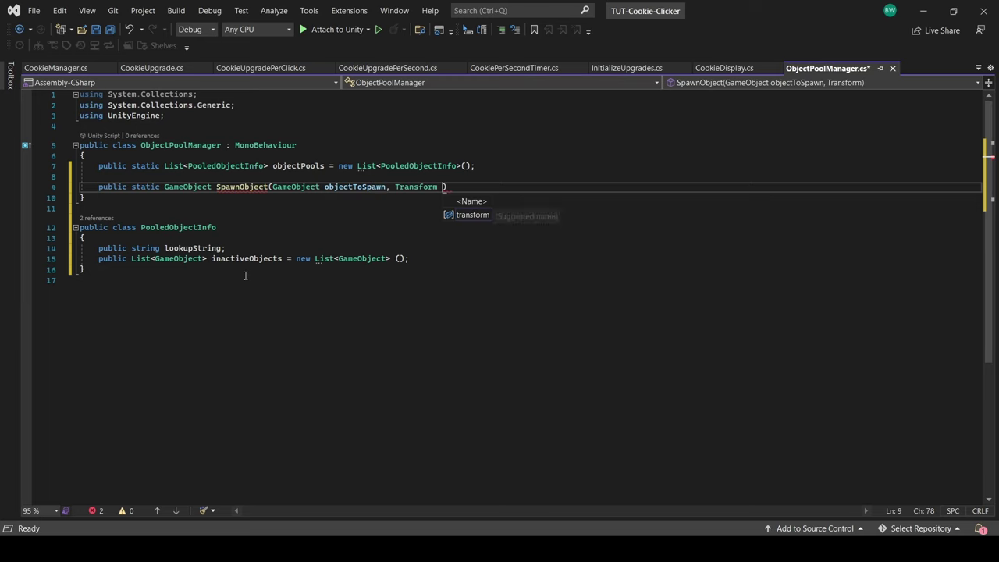
{"action": "type", "text": "parentTransform)"}
{"action": "key", "text": "Return"}
{"action": "type", "text": "{"}
{"action": "key", "text": "Return"}
{"action": "key", "text": "Down"}
Step: Add an empty public static void method ReturnObjectToPool(GameObject obj) below SpawnObject
{"action": "key", "text": "Return"}
{"action": "key", "text": "Return"}
{"action": "type", "text": "public static void ReturnObjectToPool(GameObject obj)"}
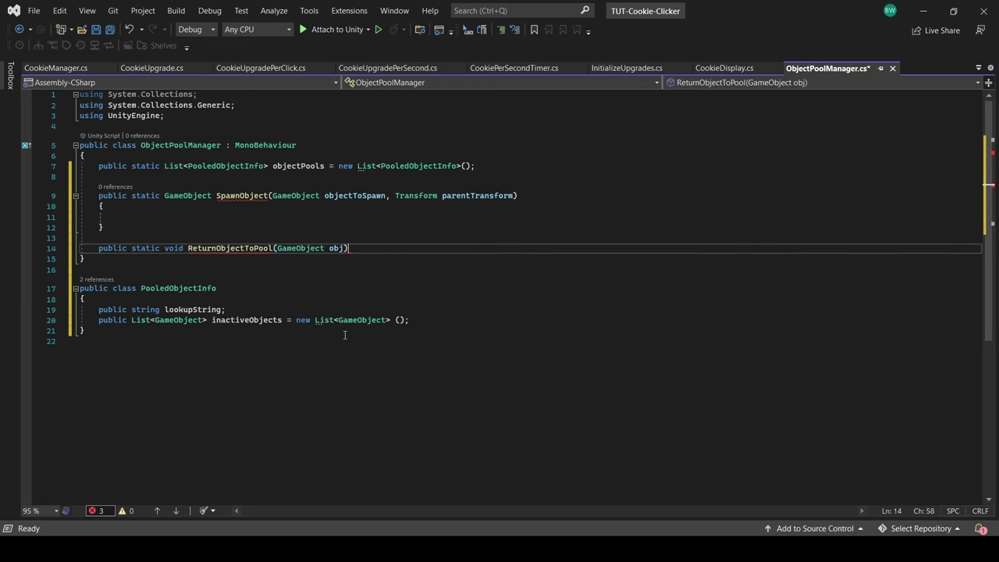
{"action": "key", "text": "Return"}
{"action": "type", "text": "{"}
{"action": "key", "text": "Return"}
Step: Import System.Linq and, in SpawnObject, declare PooledObjectInfo pool as objectPools.Find(p => p.lookupString == objectToSpawn.name)
{"action": "left_click", "coordinate": [177, 116]}
{"action": "key", "text": "Return"}
{"action": "type", "text": "using System.Linq;"}
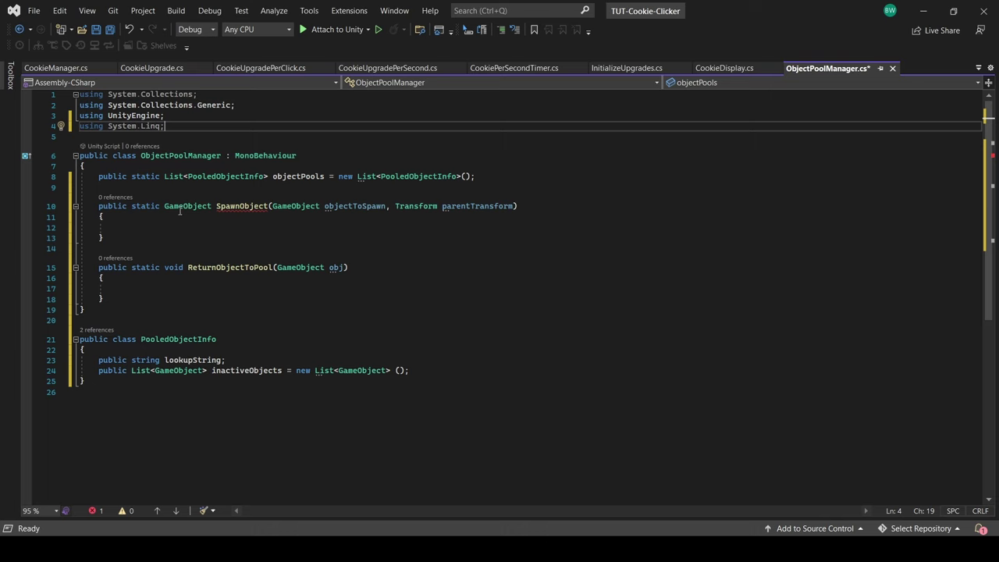
{"action": "left_click", "coordinate": [180, 227]}
{"action": "type", "text": "PooledObjectInfo pool = objectPools"}
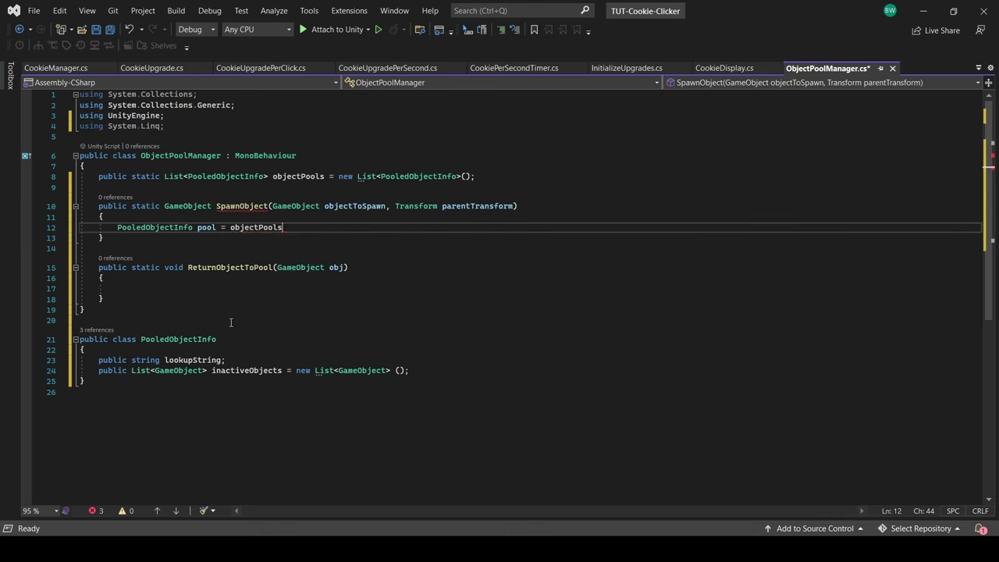
{"action": "type", "text": ".Find(p => p.lookupString == objectToSpawn.name);"}
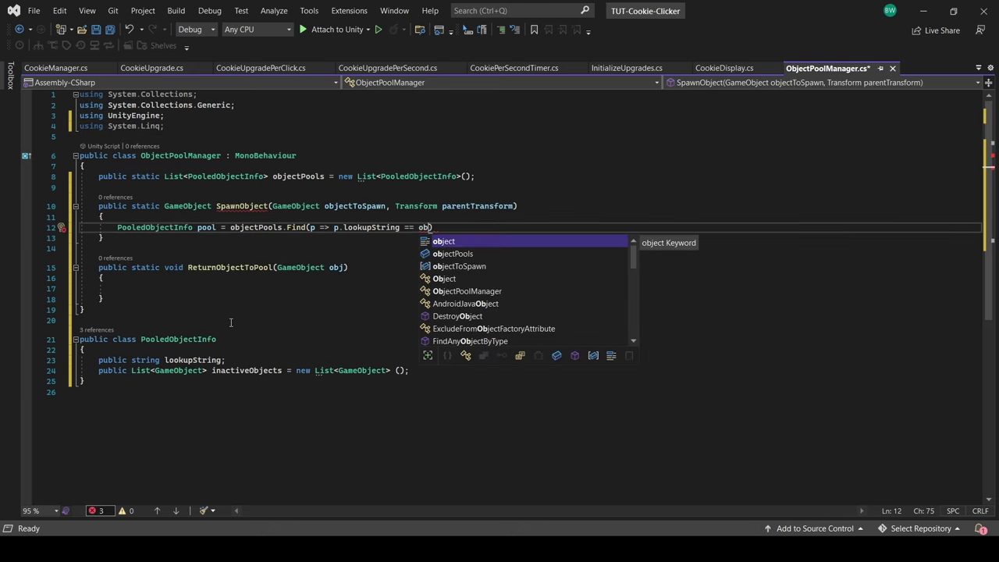
Step: In SpawnObject, add an if (pool == null) block assigning pool a new PooledObjectInfo whose initializer sets lookupString = objectToSpawn.name
{"action": "key", "text": "Return"}
{"action": "key", "text": "Return"}
{"action": "type", "text": "if (pool == null)"}
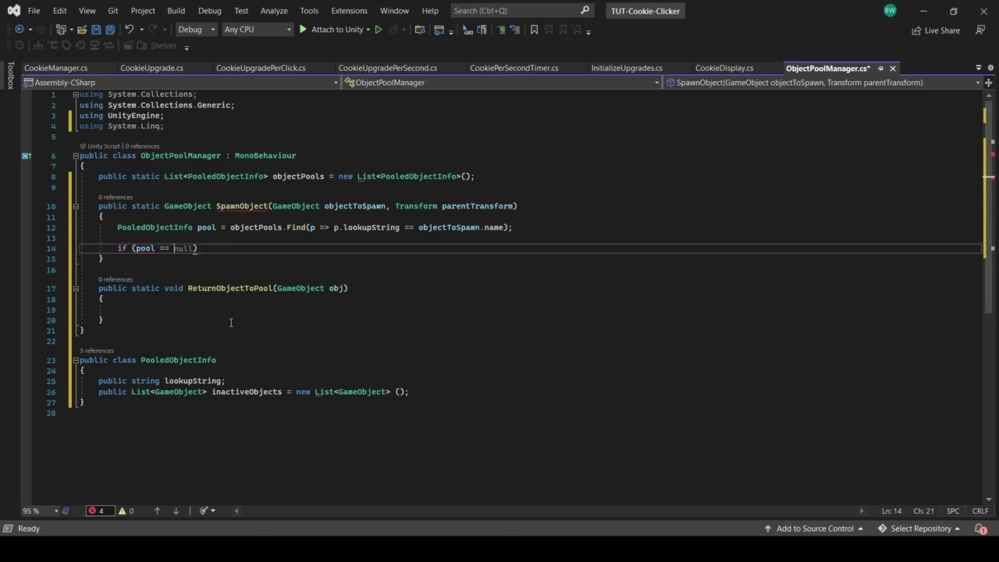
{"action": "key", "text": "Return"}
{"action": "type", "text": "{"}
{"action": "key", "text": "Return"}
{"action": "type", "text": "pool = new PooledObjectInfo();"}
{"action": "key", "text": "BackSpace"}
{"action": "key", "text": "BackSpace"}
{"action": "key", "text": "BackSpace"}
{"action": "key", "text": "Return"}
{"action": "type", "text": "{"}
{"action": "key", "text": "Return"}
{"action": "type", "text": "l"}
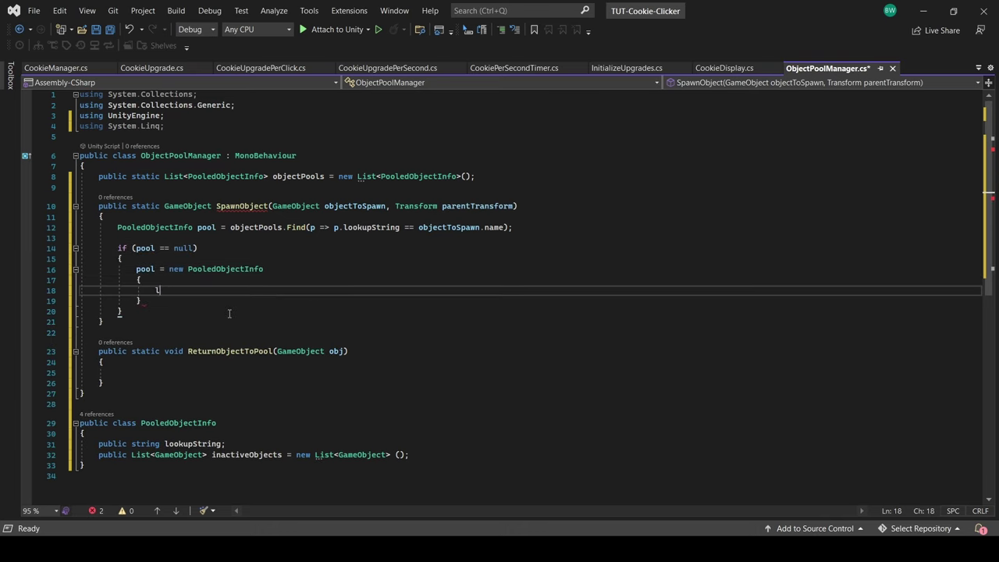
{"action": "key", "text": "Down"}
{"action": "type", "text": ";"}
Step: Inside the null check, add the new pool to the list with objectPools.Add(pool)
{"action": "key", "text": "Return"}
{"action": "key", "text": "Return"}
{"action": "type", "text": "objectPools.Add(pool);"}
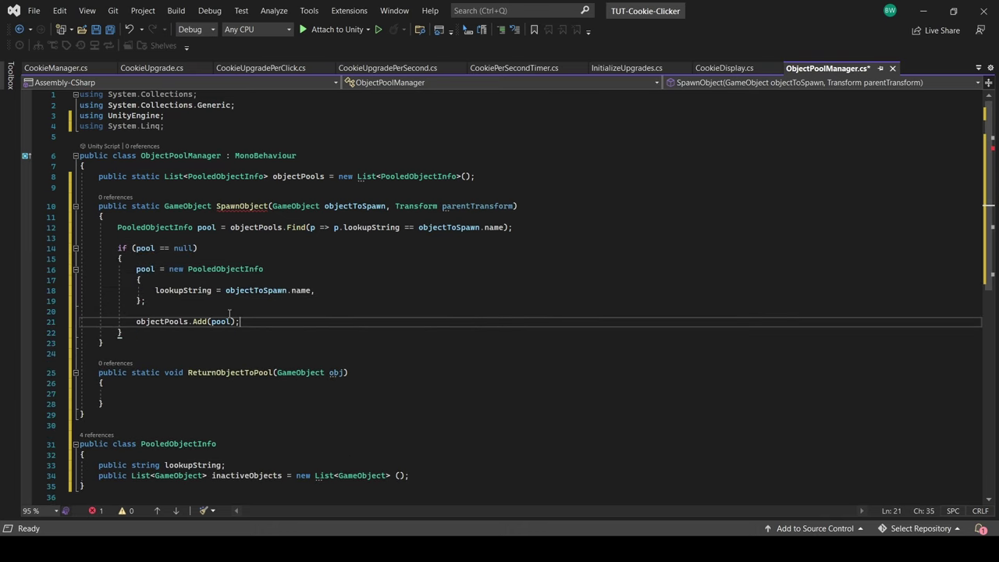
Step: Below the pool null check, declare GameObject go as pool.inactiveObjects.FirstOrDefault()
{"action": "key", "text": "Down"}
{"action": "key", "text": "Return"}
{"action": "key", "text": "Return"}
{"action": "type", "text": "GameObject go = pool.inactiveObjects"}
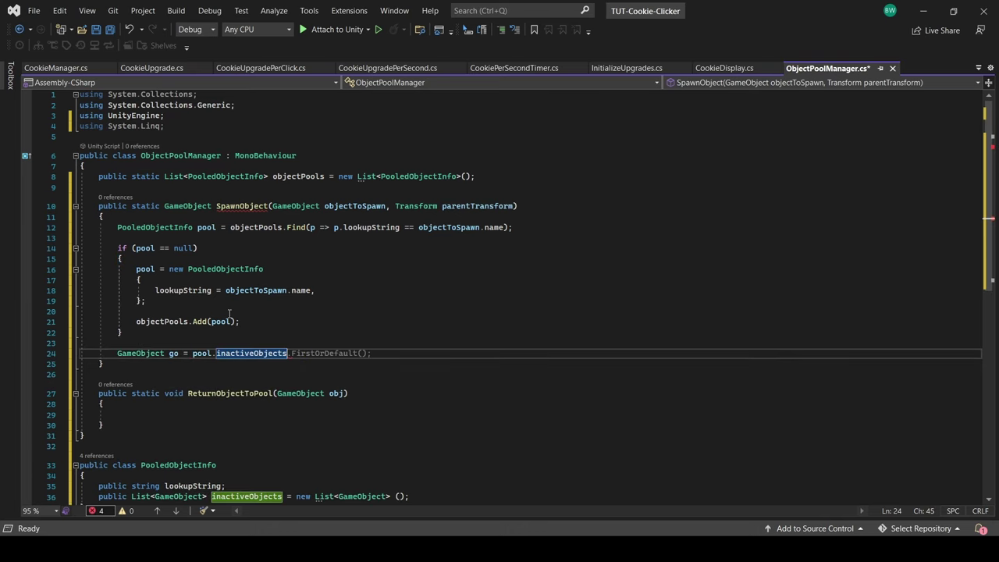
{"action": "type", "text": ".FirstOrDefault();"}
Step: When go is null, assign it Instantiate(objectToSpawn, parentTransform)
{"action": "key", "text": "Return"}
{"action": "type", "text": "if (go != null)"}
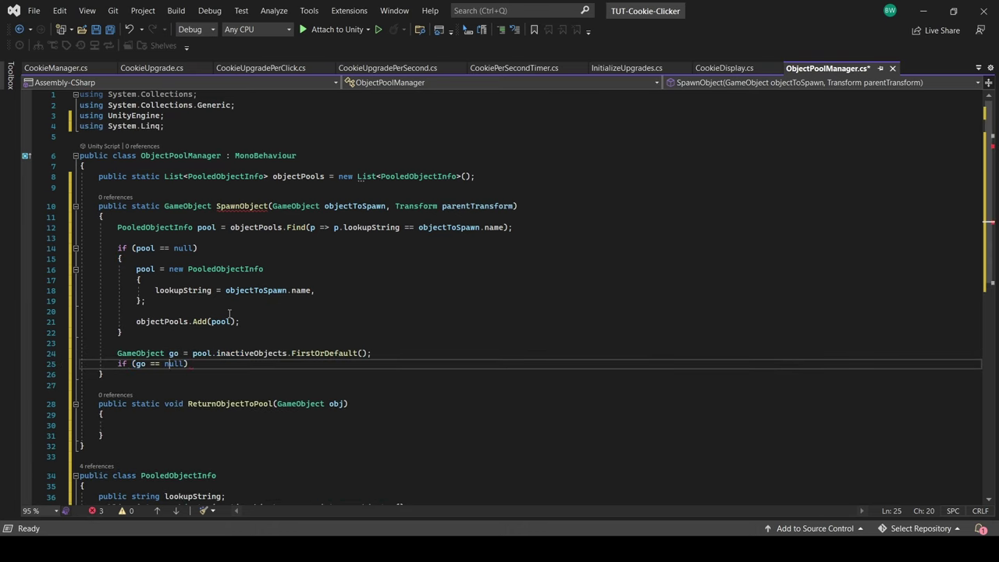
{"action": "key", "text": "End"}
{"action": "key", "text": "Return"}
{"action": "type", "text": "{"}
{"action": "key", "text": "Return"}
{"action": "type", "text": "go = Instantiate(objectToSpawn, parentTransform);"}
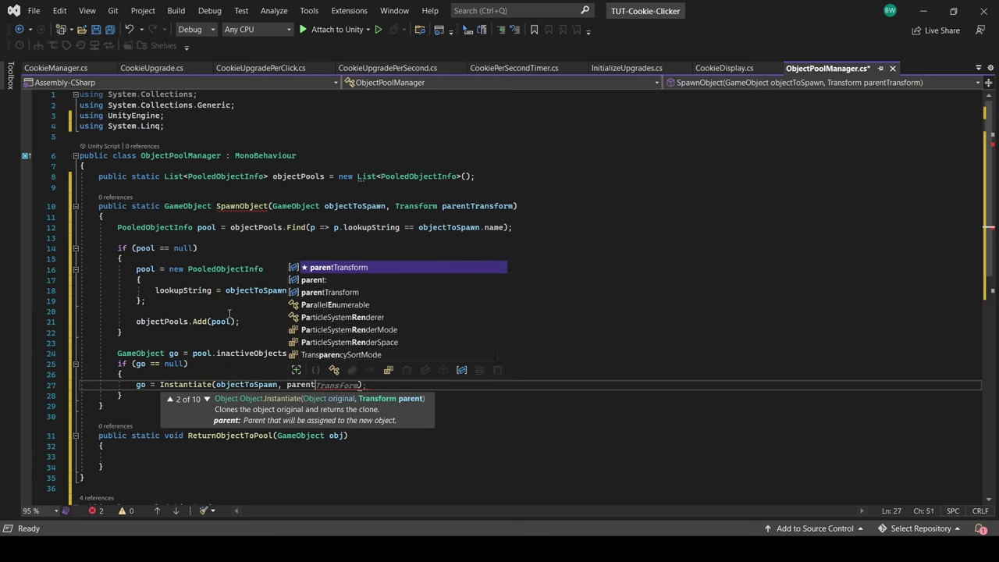
Step: Add an else branch that removes go from pool.inactiveObjects and calls go.SetActive(true)
{"action": "key", "text": "Return"}
{"action": "type", "text": "else"}
{"action": "key", "text": "Return"}
{"action": "type", "text": "{"}
{"action": "key", "text": "Return"}
{"action": "type", "text": "pool.inactiveObjects.Remove(go);"}
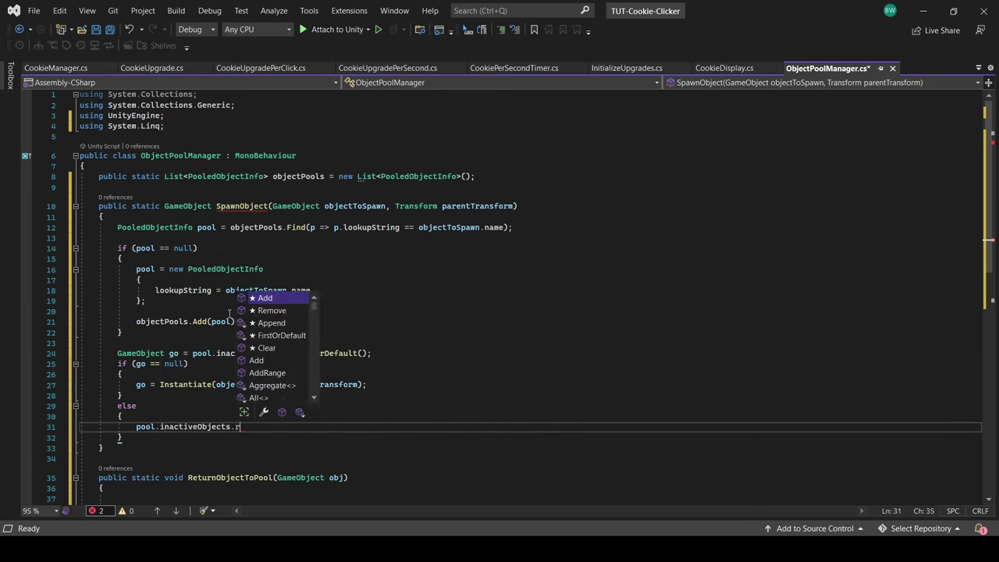
{"action": "key", "text": "Return"}
{"action": "type", "text": "go.SetActive(true);"}
Step: Return go at the end of SpawnObject and save the script
{"action": "key", "text": "Down"}
{"action": "key", "text": "Return"}
{"action": "key", "text": "Return"}
{"action": "type", "text": "return go;"}
{"action": "key", "text": "ctrl+s"}
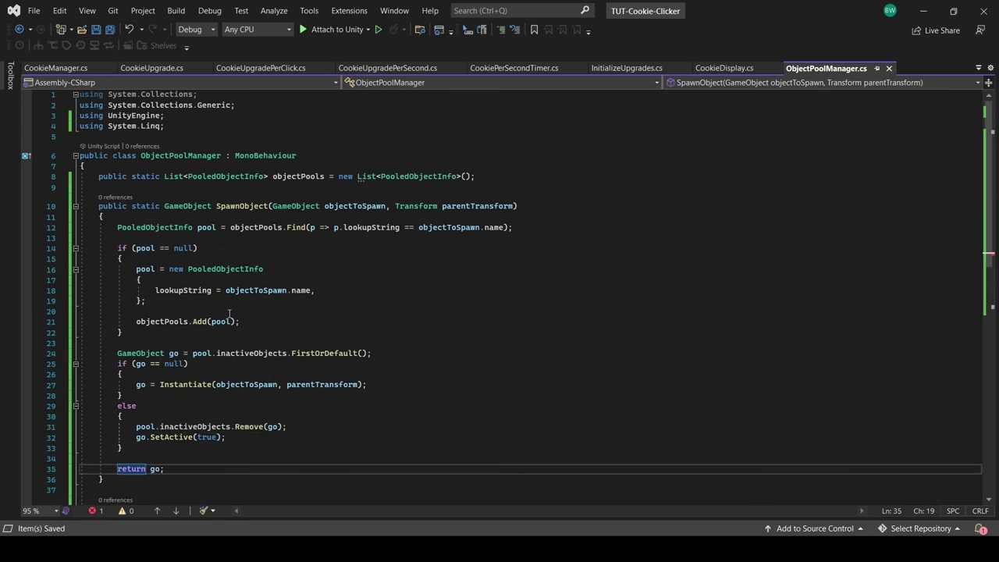
Step: In ReturnObjectToPool, declare string goName as obj.name.Substring(0, obj.name.Length - 7)
{"action": "scroll", "coordinate": [229, 313], "scroll_direction": "down", "scroll_amount": 5}
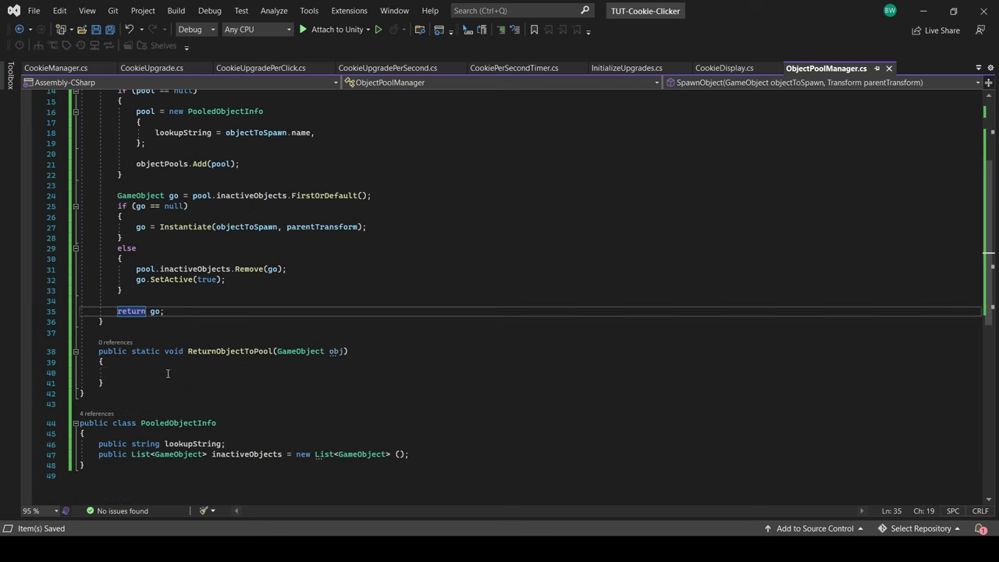
{"action": "left_click", "coordinate": [167, 372]}
{"action": "type", "text": "string goName = obj.name.Substring"}
{"action": "type", "text": "(0, obj.name"}
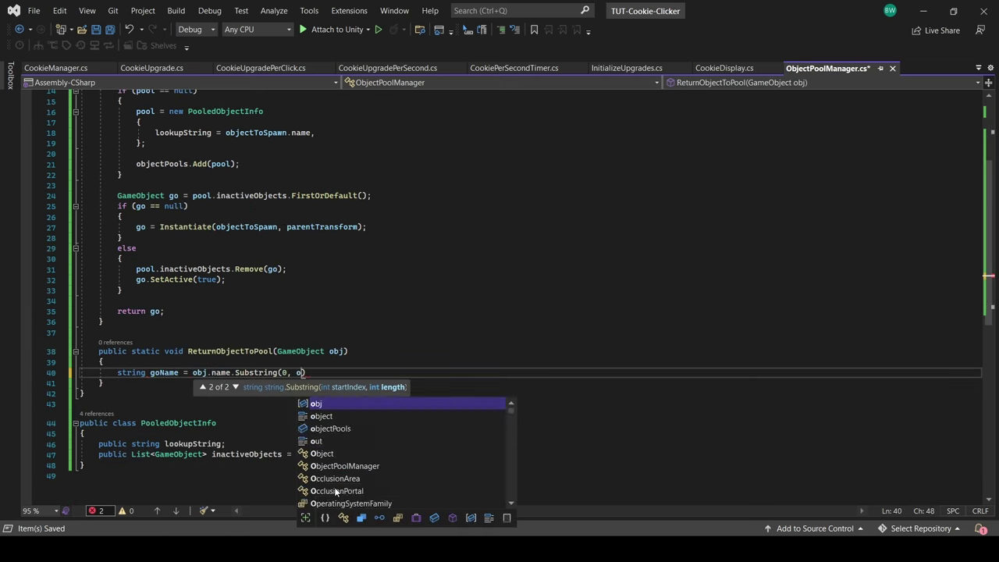
{"action": "type", "text": ".Length - 7"}
{"action": "key", "text": "End"}
Step: In ReturnObjectToPool, declare PooledObjectInfo pool as objectPools.Find(p => p.lookupString == goName)
{"action": "key", "text": "Return"}
{"action": "key", "text": "Return"}
{"action": "type", "text": "PooledObjectInfo poo"}
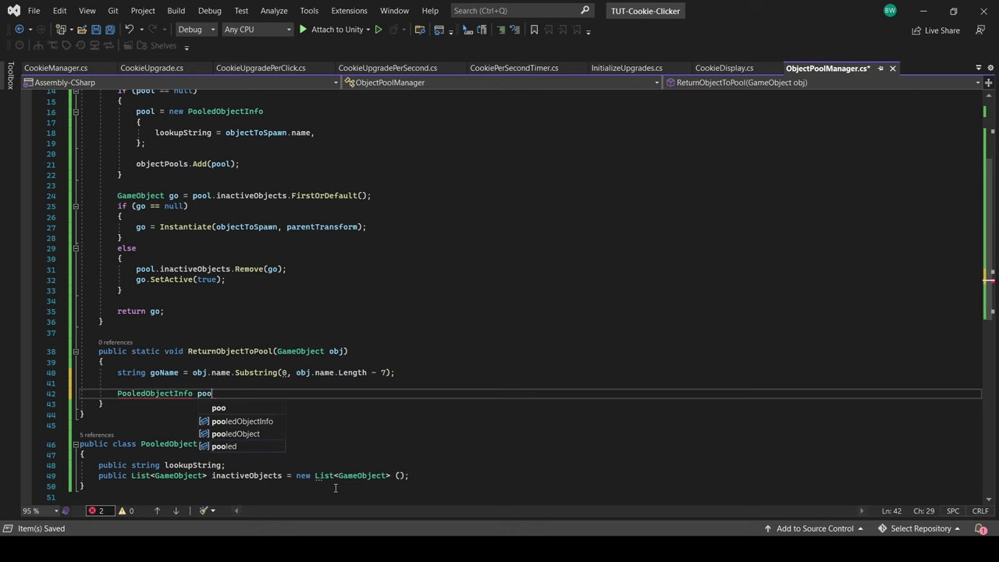
{"action": "type", "text": "l = objectPools.Find(p => p.lookupString == g"}
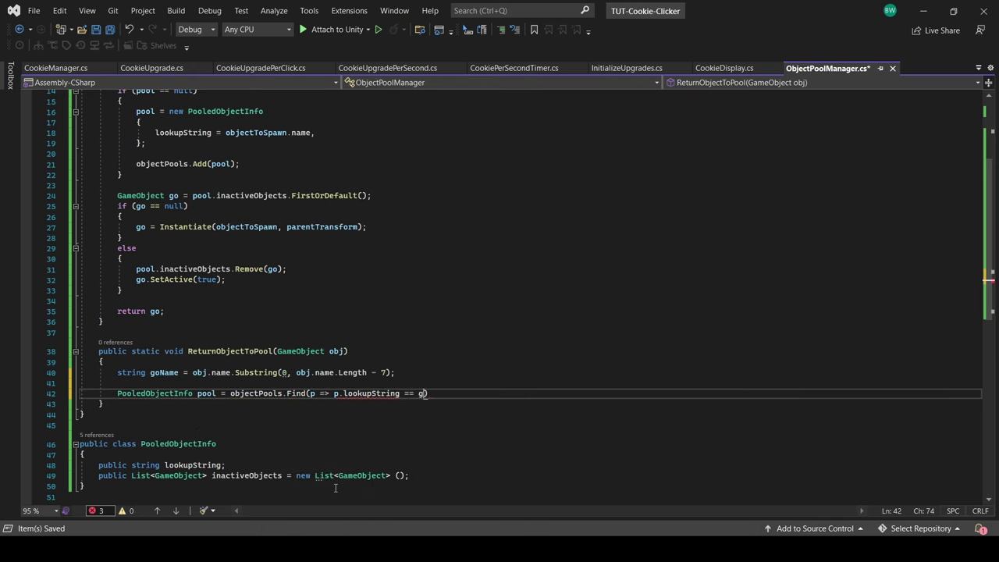
{"action": "type", "text": "oName);"}
Step: When pool is not null, deactivate obj with SetActive(false) and add it to pool.inactiveObjects
{"action": "key", "text": "Return"}
{"action": "key", "text": "Return"}
{"action": "type", "text": "if (pool != null)"}
{"action": "key", "text": "Return"}
{"action": "type", "text": "{"}
{"action": "key", "text": "Return"}
{"action": "type", "text": "obj.SetActive"}
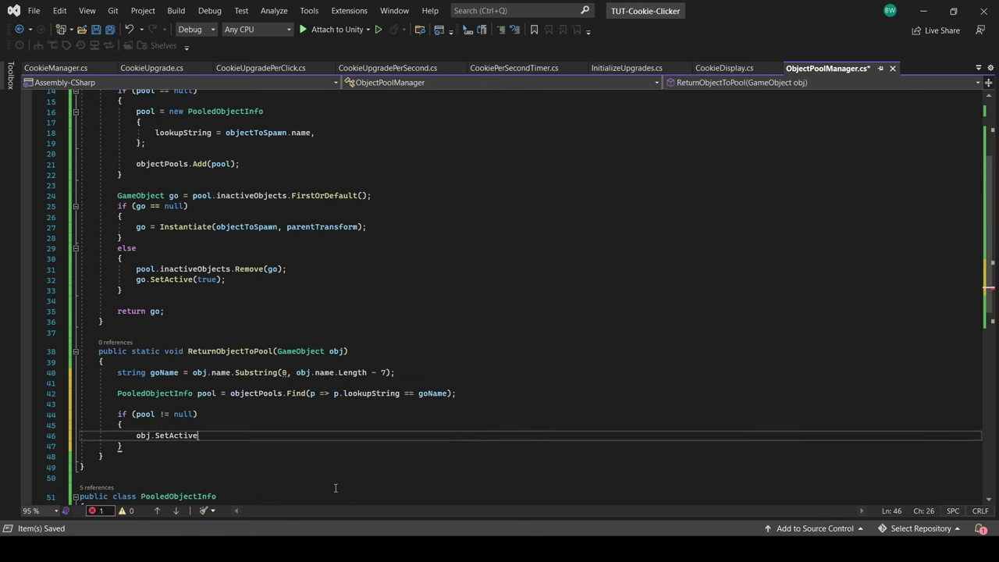
{"action": "type", "text": "(false);"}
{"action": "key", "text": "Return"}
{"action": "type", "text": "pool.inactiveObjects.Add(obj);"}
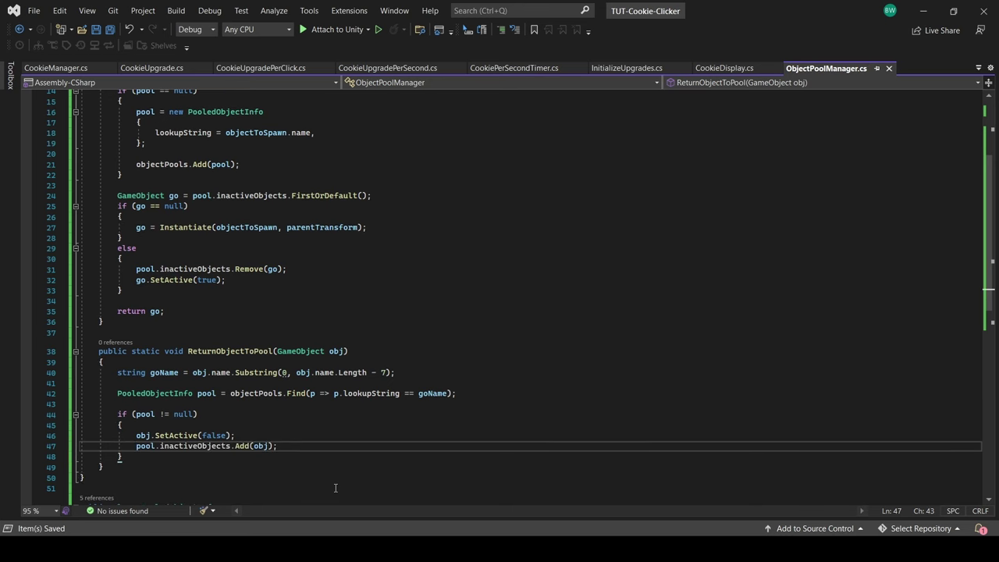
Step: Switch to Unity and add a TextMeshPro text object under the Canvas, naming it TextPOPUP
{"action": "key", "text": "alt+Tab"}
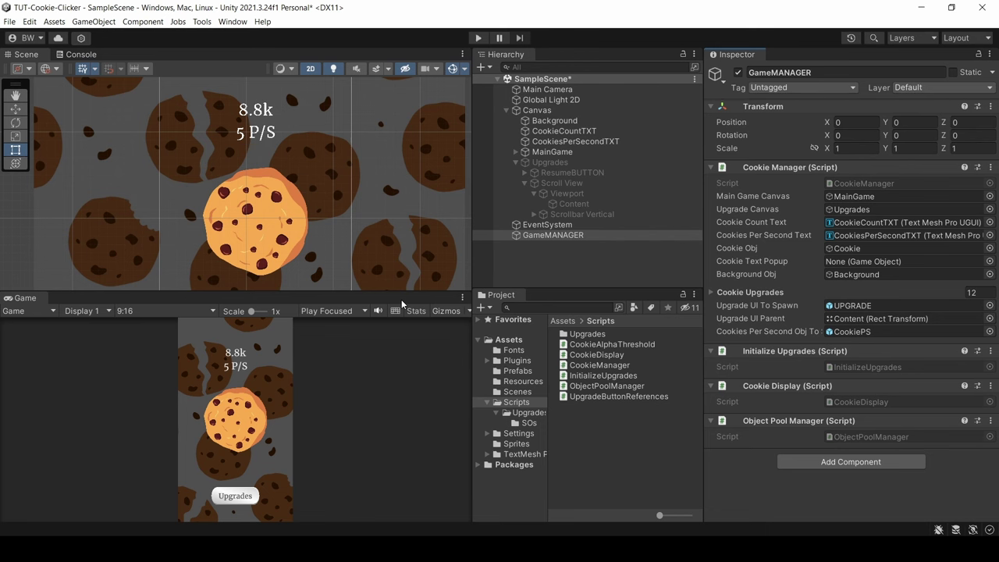
{"action": "right_click", "coordinate": [487, 110]}
{"action": "mouse_move", "coordinate": [562, 348]}
{"action": "left_click", "coordinate": [736, 359]}
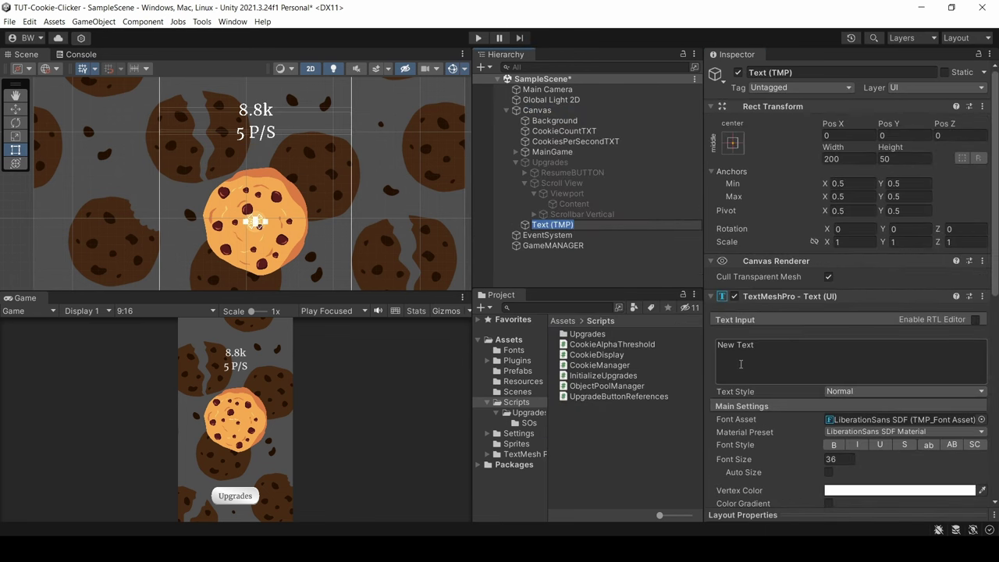
{"action": "type", "text": "TextPOPUP"}
{"action": "key", "text": "Return"}
Step: Set TextPOPUP's text to +1 with font size 150 and enlarge its text box to about 1653 by 215
{"action": "left_click", "coordinate": [747, 363]}
{"action": "type", "text": "+1"}
{"action": "left_click", "coordinate": [839, 459]}
{"action": "type", "text": "150"}
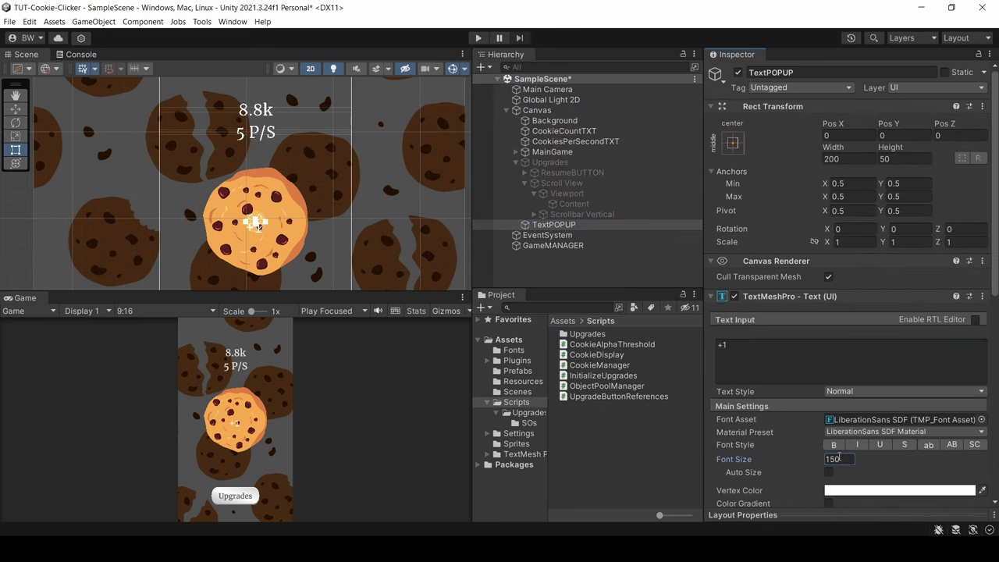
{"action": "left_click", "coordinate": [862, 458]}
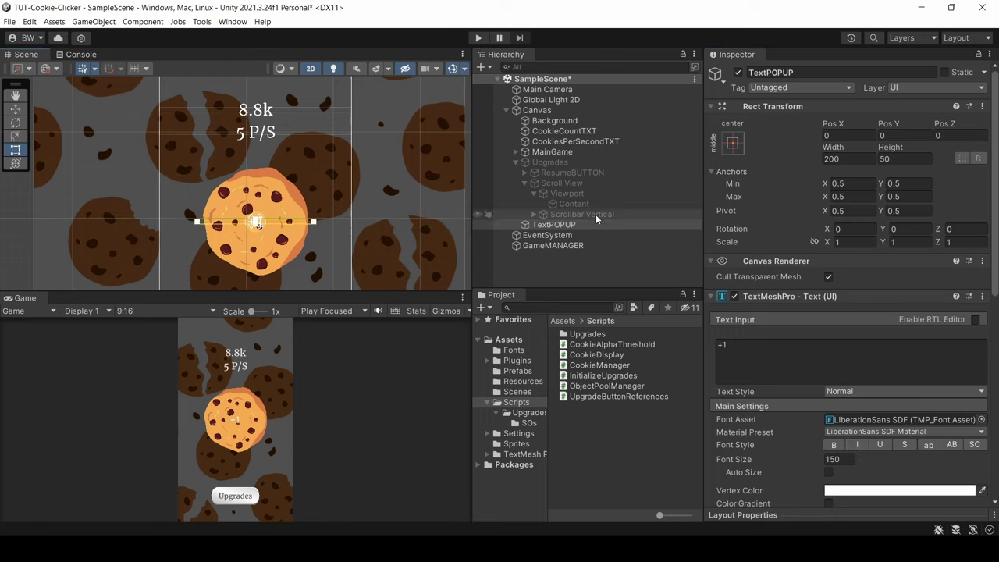
{"action": "left_click", "coordinate": [866, 157]}
{"action": "type", "text": "1653"}
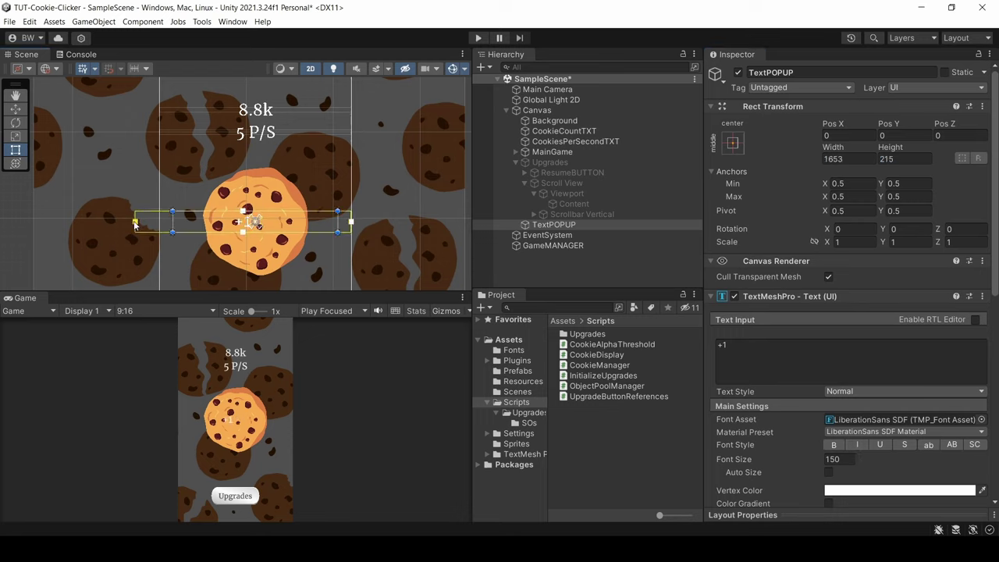
Step: Create a C# script named PopupText in the Scripts folder, attach it to TextPOPUP and open it in the code editor
{"action": "right_click", "coordinate": [653, 417]}
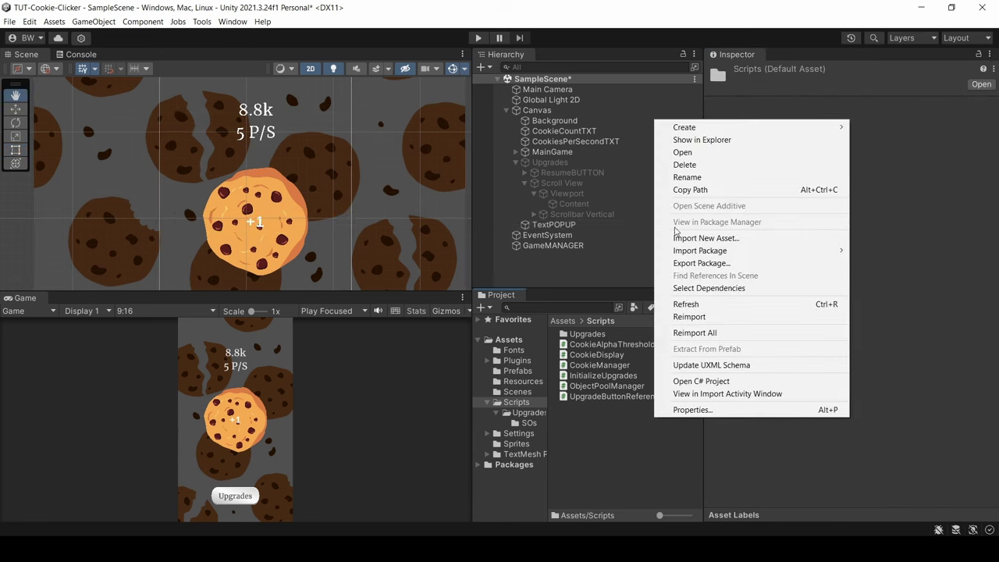
{"action": "mouse_move", "coordinate": [678, 127]}
{"action": "left_click", "coordinate": [561, 62]}
{"action": "type", "text": "PopupText"}
{"action": "left_click", "coordinate": [554, 224]}
{"action": "left_click_drag", "start_coordinate": [589, 385], "coordinate": [850, 375]}
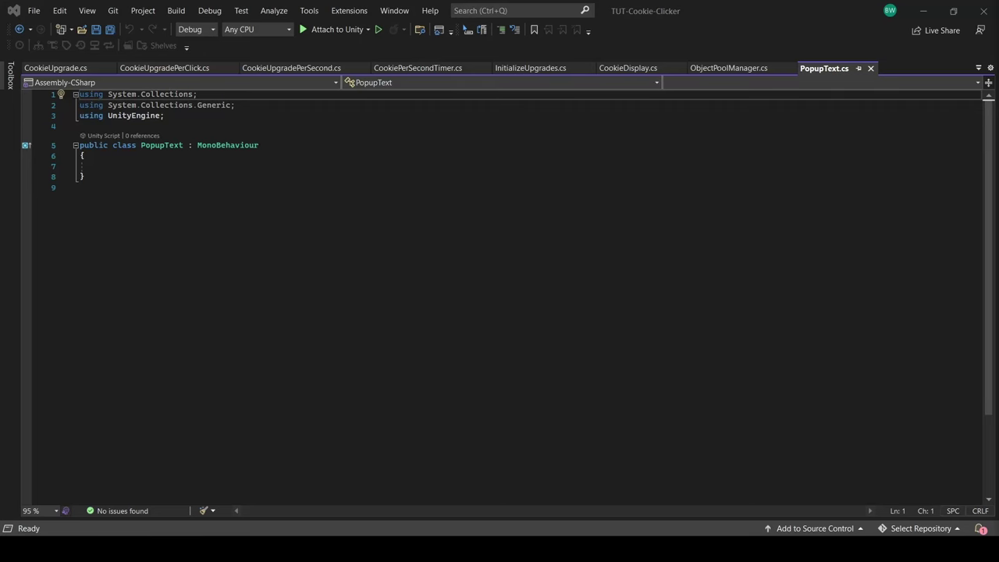
Step: Import TMPro in PopupText and declare a private TextMeshProUGUI field named _clickAmountText
{"action": "left_click", "coordinate": [255, 118]}
{"action": "key", "text": "Return"}
{"action": "type", "text": "using TMPro;"}
{"action": "key", "text": "Down"}
{"action": "key", "text": "Down"}
{"action": "key", "text": "Down"}
{"action": "key", "text": "Down"}
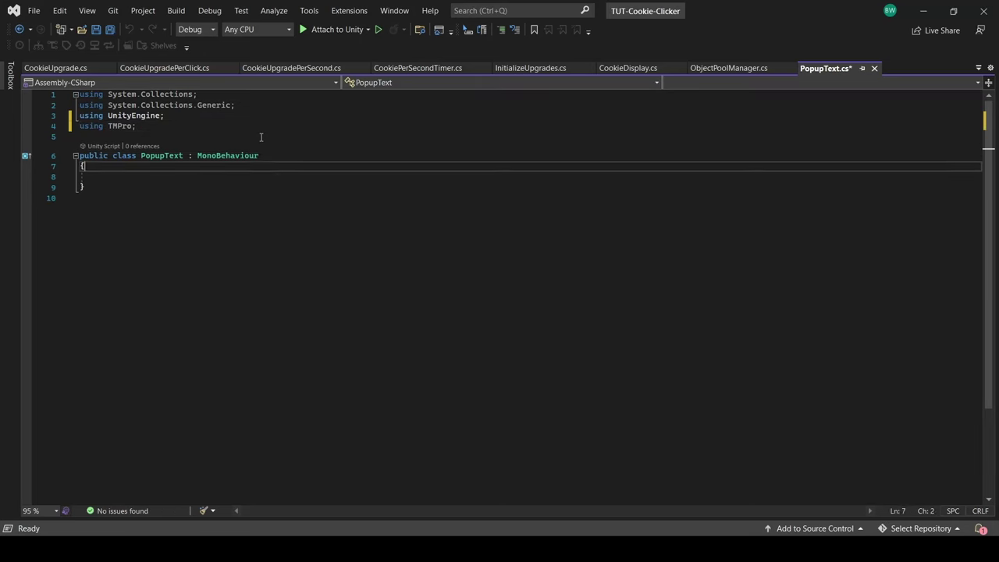
{"action": "type", "text": "private TextMeshProUGUI _clickAmountText;"}
Step: Declare serialized private floats _startingVelocity = 750f, _velocityDecayRate = 1500f, _timeBeforeFadeStarts = 0.6f and _fadeSpeed = 3f
{"action": "key", "text": "Return"}
{"action": "key", "text": "Return"}
{"action": "type", "text": "[SerializeField] private float _startingVelocit"}
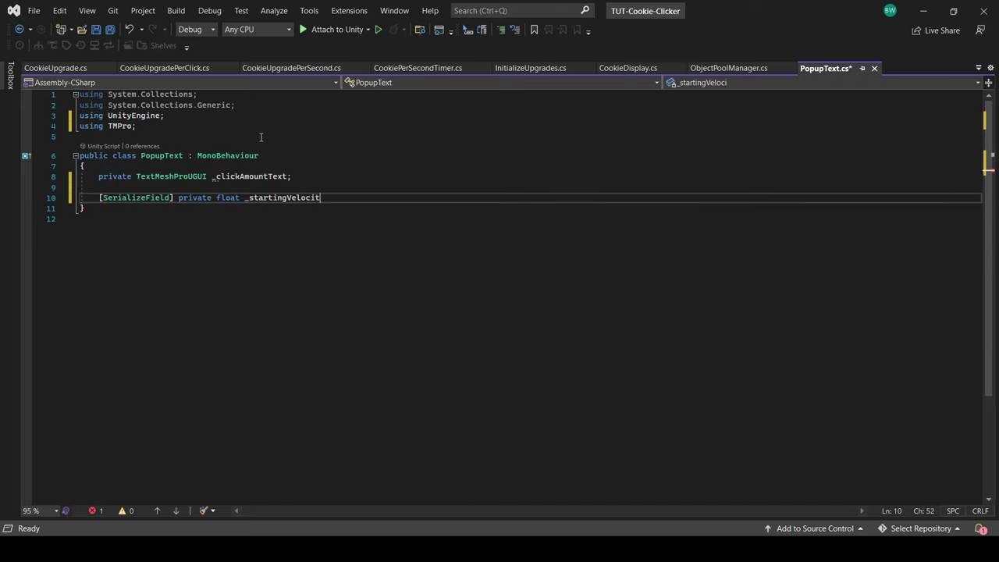
{"action": "type", "text": "y = 750f;"}
{"action": "key", "text": "Return"}
{"action": "type", "text": "[SerializeField] private float _velocityDecayRate = 1500f;"}
{"action": "key", "text": "Return"}
{"action": "type", "text": "[SerializeField] private float _timeBeforeFadeStar"}
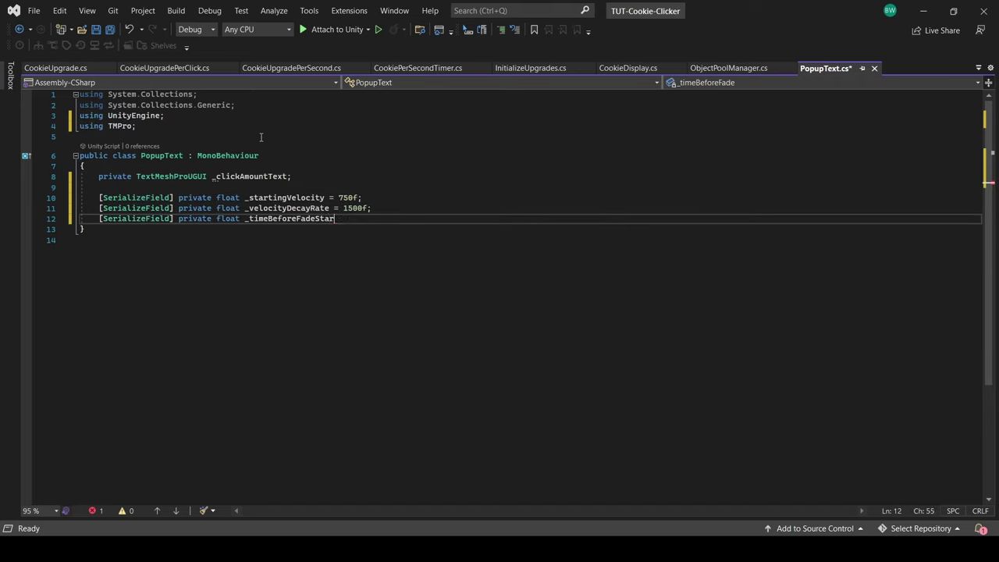
{"action": "type", "text": "ts = 0.6f;"}
{"action": "key", "text": "Return"}
{"action": "type", "text": "[SerializeField] private float _fade"}
Step: Move the _clickAmountText declaration below the serialized floats, separated from them by a blank line
{"action": "left_click", "coordinate": [180, 177]}
{"action": "key", "text": "alt+Down"}
{"action": "key", "text": "alt+Down"}
{"action": "key", "text": "alt+Down"}
{"action": "key", "text": "alt+Down"}
{"action": "key", "text": "alt+Down"}
{"action": "left_click", "coordinate": [181, 167]}
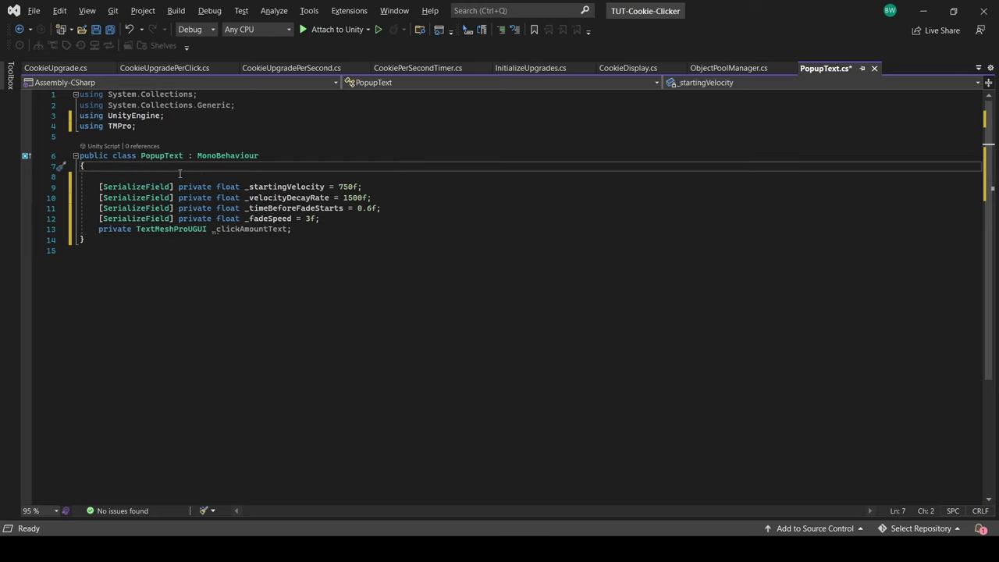
{"action": "key", "text": "Delete"}
{"action": "left_click", "coordinate": [351, 209]}
{"action": "key", "text": "Return"}
Step: Below _clickAmountText, declare private fields Vector2 _currentVelocity, Color _startColor, float _timer and float _textAlpha
{"action": "key", "text": "Down"}
{"action": "key", "text": "End"}
{"action": "key", "text": "Return"}
{"action": "key", "text": "Return"}
{"action": "type", "text": "private Vector2 _currentVelocity;  private Color _startColor; private float _timer; private float _textAlpha;"}
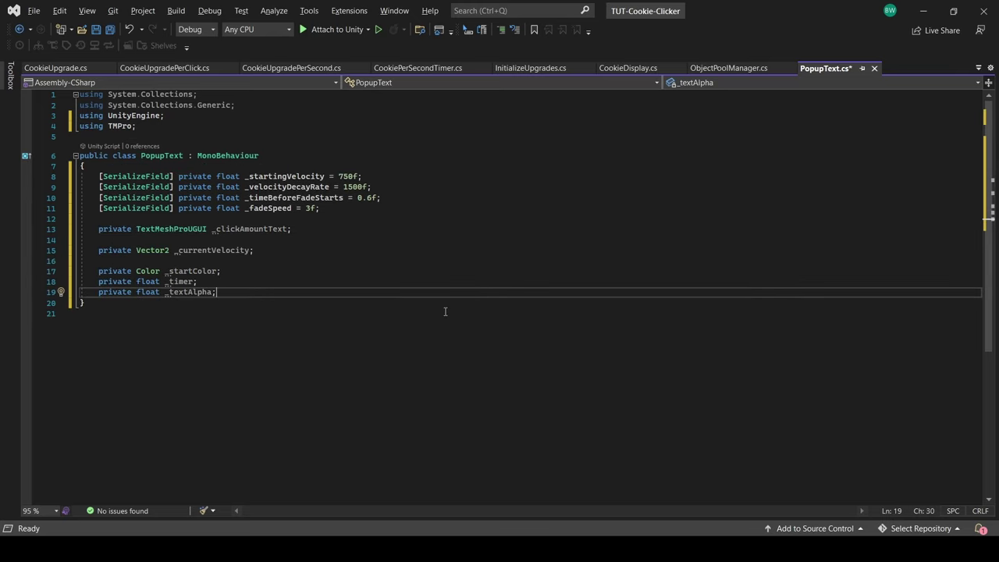
Step: Add an empty public static PopupText method Create(double amount) below the fields
{"action": "key", "text": "Return"}
{"action": "key", "text": "Return"}
{"action": "type", "text": "public static PopupText Create(double amount)"}
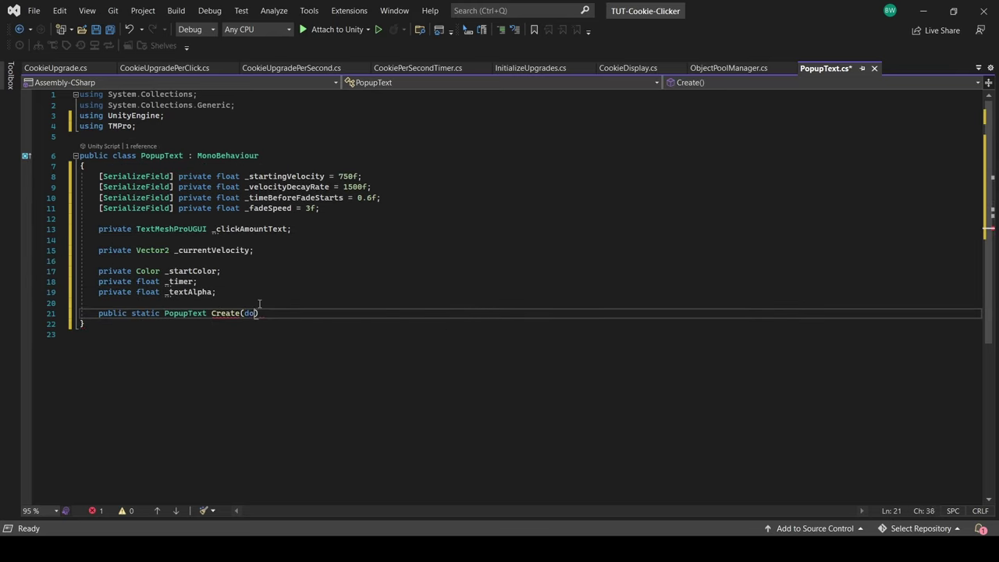
{"action": "key", "text": "Return"}
{"action": "type", "text": "{"}
{"action": "key", "text": "Return"}
Step: In Create, spawn popupObj via ObjectPoolManager.SpawnObject from CookieManager's CookieTextPopup, parented to MainGameCanvas, and set its position to that canvas's position
{"action": "type", "text": "GameObject popupObj = Ob"}
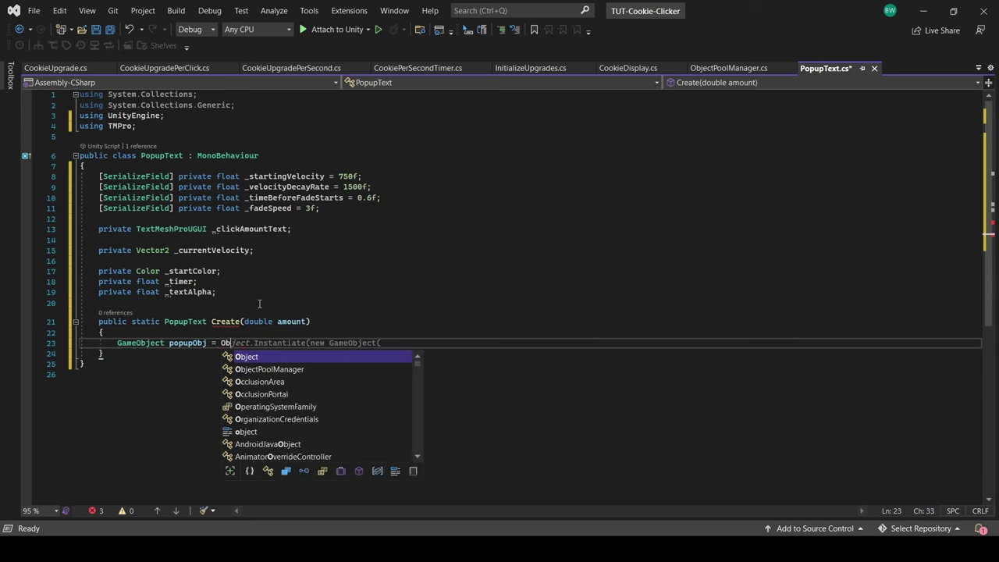
{"action": "type", "text": "jectPoolManager.SpawnObject(CookieManager.instance.CookieTextPopup, CookieManager.instance.MainGameCanvas.transform);"}
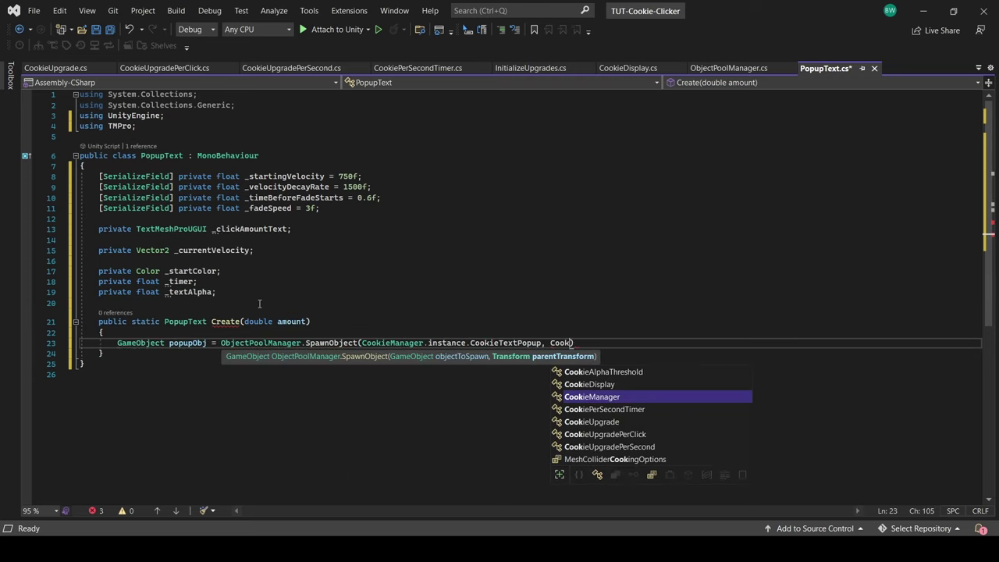
{"action": "key", "text": "Return"}
{"action": "type", "text": "popupObj.transform.position = CookieManager.instance.MainGameCanvas.transform"}
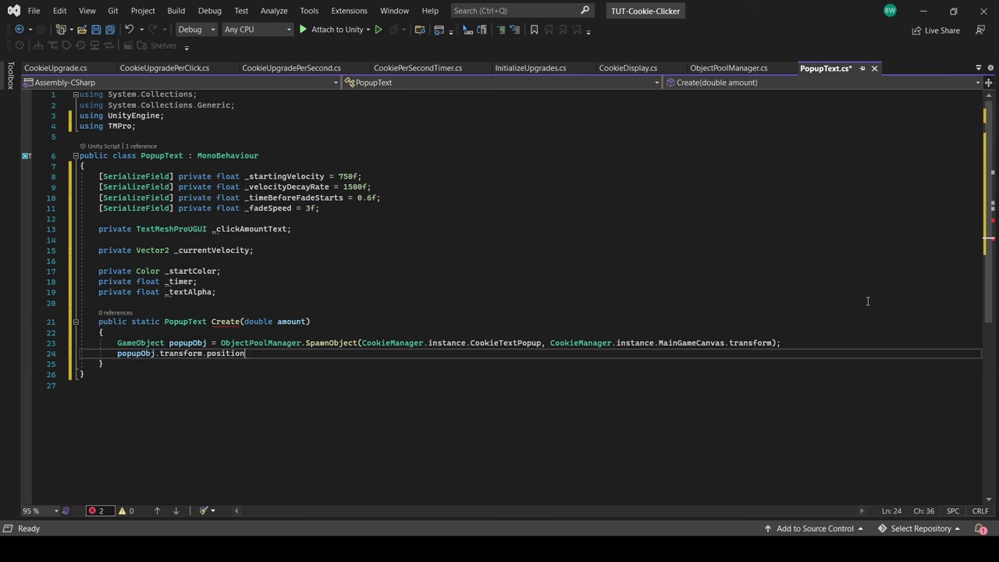
{"action": "key", "text": "Tab"}
Step: In Create, store popupObj's PopupText component in a PopupText variable named cookiePopUp and call cookiePopUp.Init(amount)
{"action": "key", "text": "Return"}
{"action": "key", "text": "Return"}
{"action": "type", "text": "PopupText cook"}
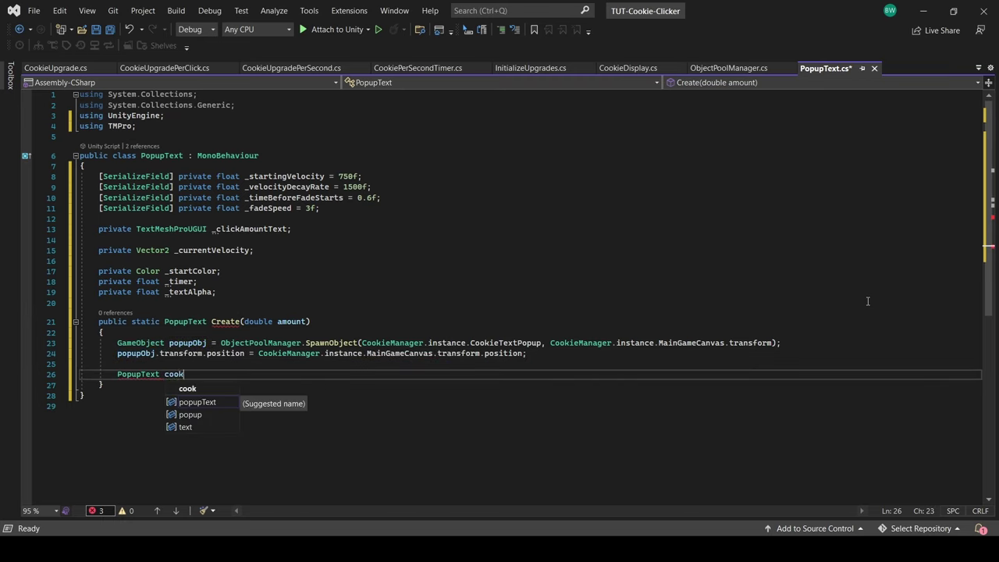
{"action": "type", "text": "iePopUp = popupObj.GetComponent<PopupText>();"}
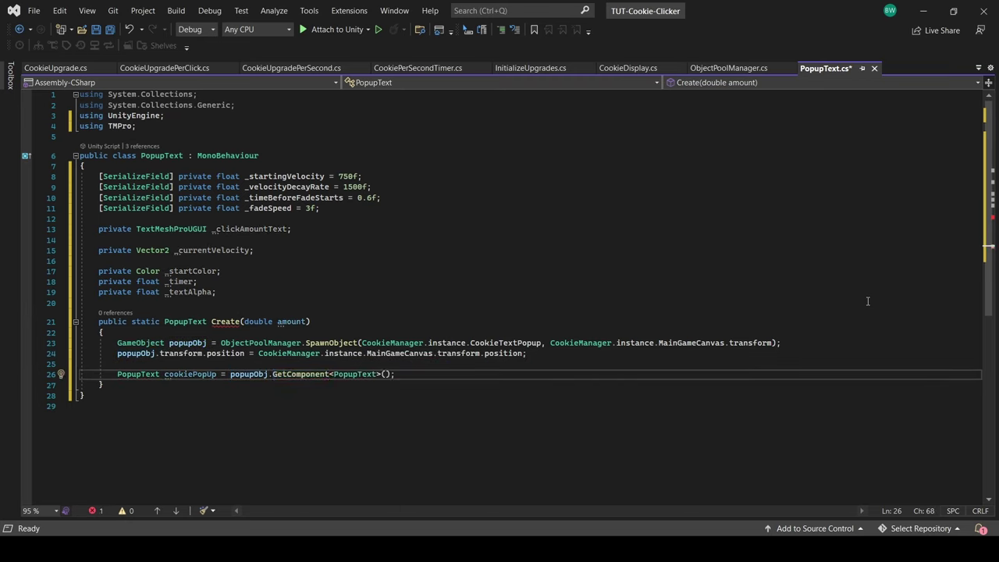
{"action": "key", "text": "Return"}
{"action": "type", "text": "cookiePopUp.Init(amount);"}
Step: Return cookiePopUp at the end of Create, separated from the Init call by a blank line
{"action": "key", "text": "Return"}
{"action": "key", "text": "Return"}
{"action": "type", "text": "return cooki"}
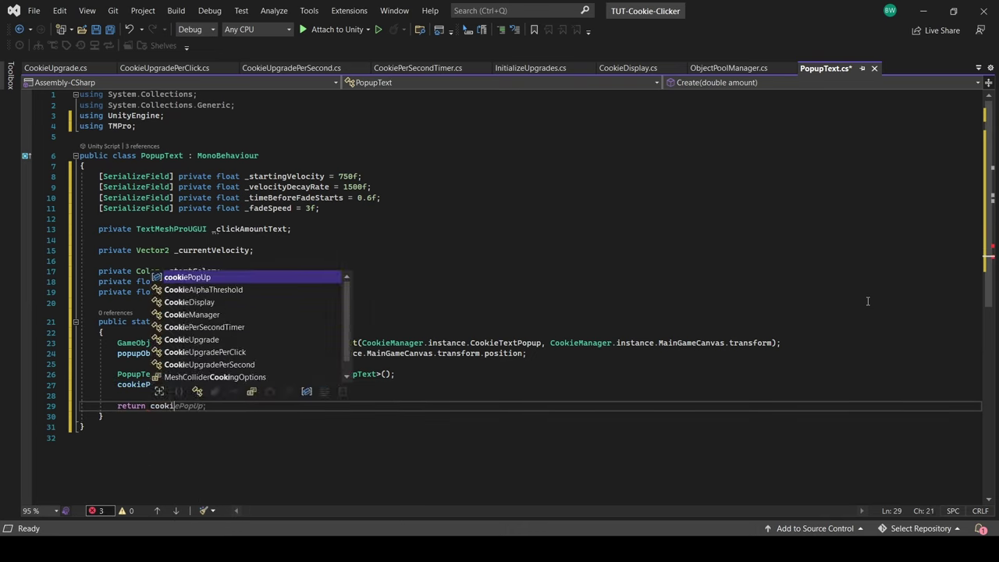
{"action": "key", "text": "Tab"}
{"action": "key", "text": "Down"}
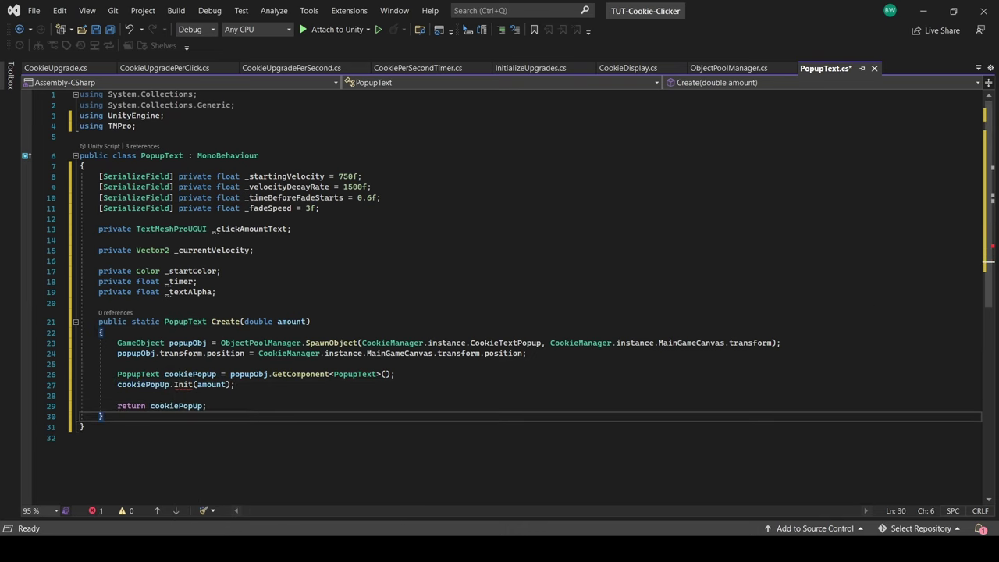
Step: Below Create, add public void Init(double amount) that sets _clickAmountText.text to "+" + amount.ToString("0")
{"action": "key", "text": "Return"}
{"action": "key", "text": "Return"}
{"action": "type", "text": "public void Init(double amount)"}
{"action": "key", "text": "Return"}
{"action": "type", "text": "{"}
{"action": "key", "text": "Return"}
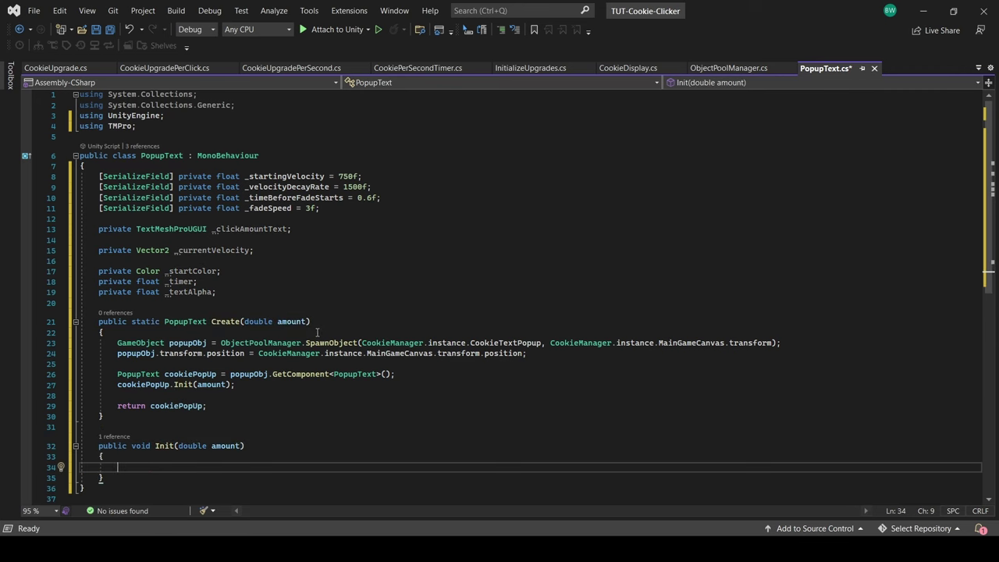
{"action": "type", "text": "_clickAmountText.text = \"+\" + amount.ToString(\"0\");"}
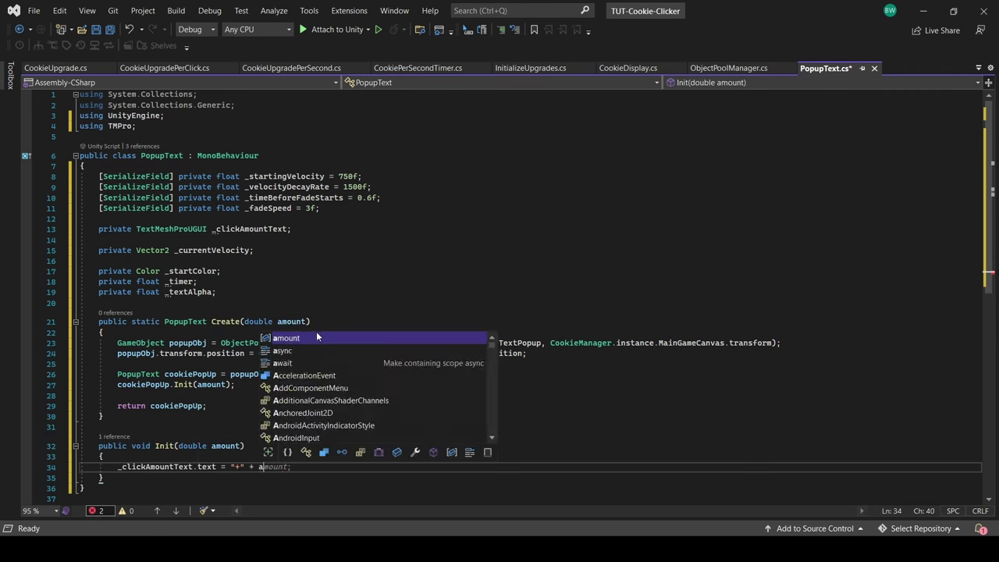
Step: In Init, declare float randomX = Random.Range(-300f, 300f) and set _currentVelocity to new Vector2(randomX, _startingVelocity)
{"action": "key", "text": "Return"}
{"action": "key", "text": "Return"}
{"action": "type", "text": "float randomX = "}
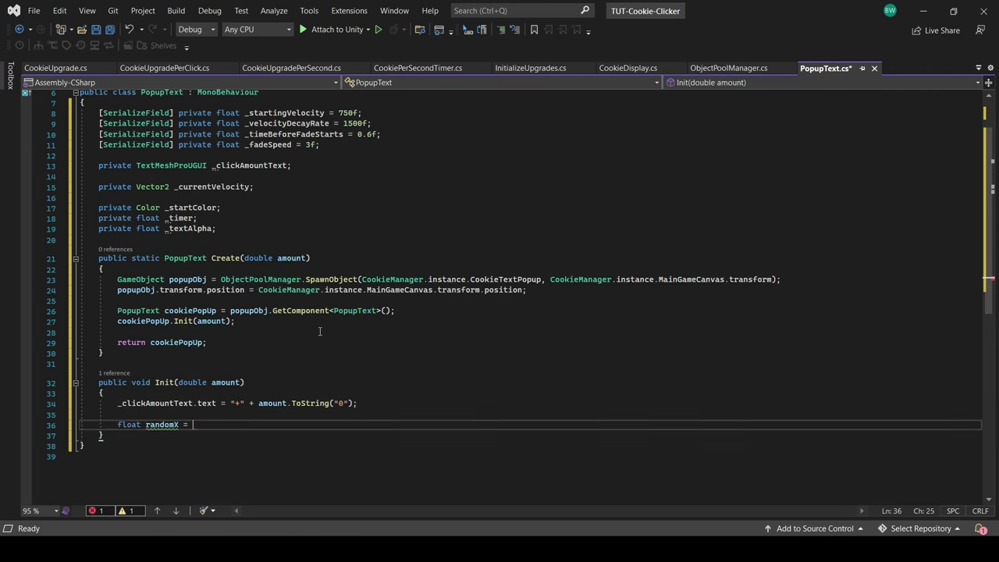
{"action": "type", "text": "Random.Range(-300f, 300f);"}
{"action": "key", "text": "Return"}
{"action": "type", "text": "_currentVelocity = new Vec"}
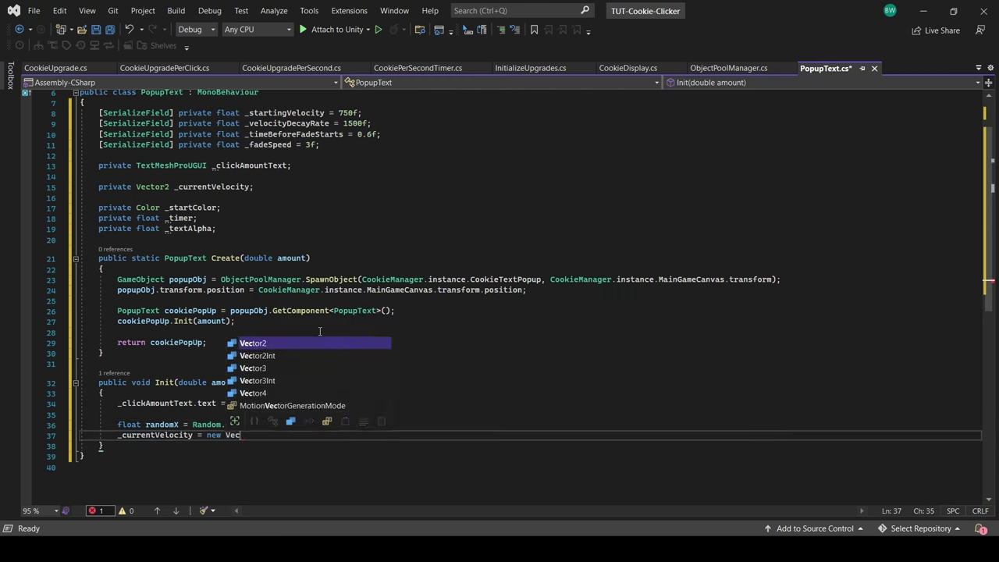
{"action": "type", "text": "tor2(randomX, _startingVelocity);"}
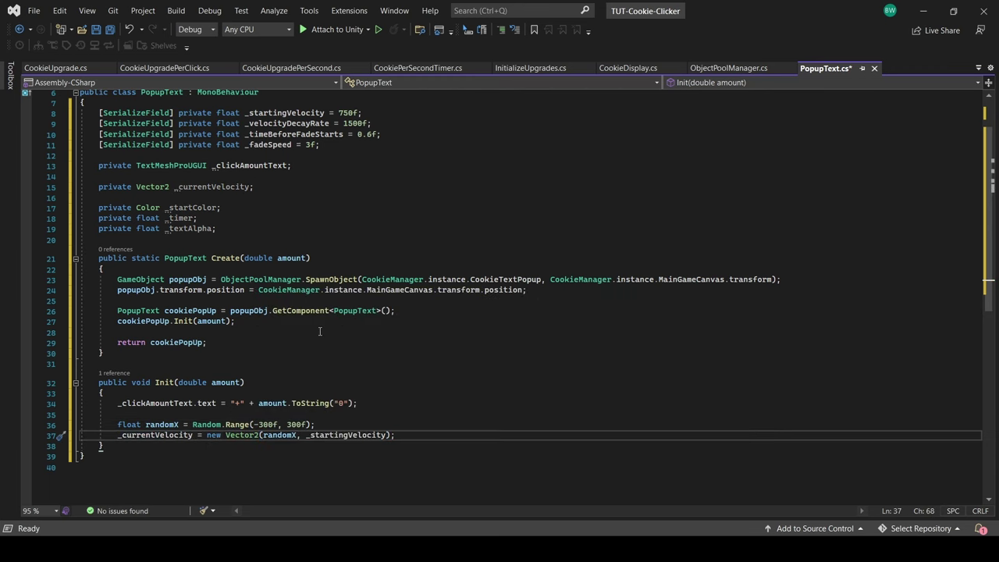
Step: Add a private void Update() method below Init, starting with a //move comment
{"action": "scroll", "coordinate": [320, 332], "scroll_direction": "down", "scroll_amount": 3}
{"action": "left_click", "coordinate": [311, 351]}
{"action": "key", "text": "Return"}
{"action": "key", "text": "Return"}
{"action": "type", "text": "private void Update()"}
{"action": "key", "text": "Return"}
{"action": "type", "text": "//move"}
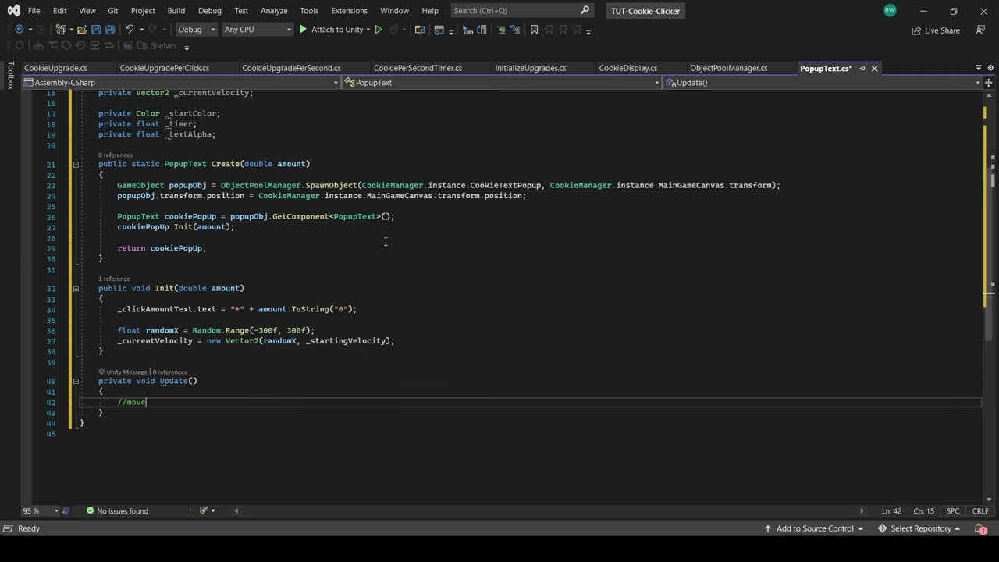
Step: Under //move, reduce _currentVelocity.y by Time.deltaTime * _velocityDecayRate and translate the transform by _currentVelocity * Time.deltaTime
{"action": "key", "text": "Return"}
{"action": "type", "text": "_currentVelocity.y -= Time.deltaTime * _velocityDecayRate;"}
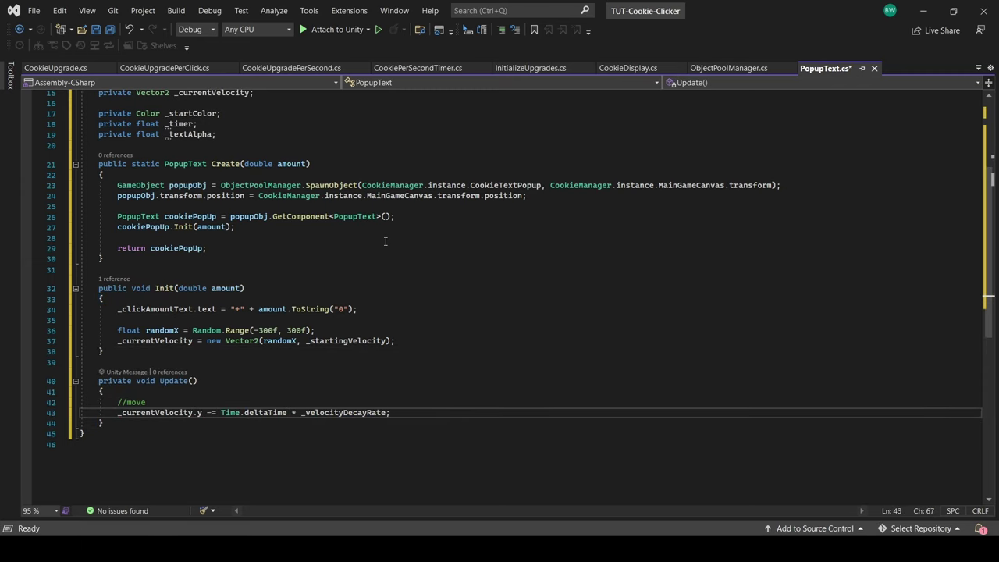
{"action": "key", "text": "Return"}
{"action": "type", "text": "transform.Translate(_currentVelocity * Time.deltaTime);"}
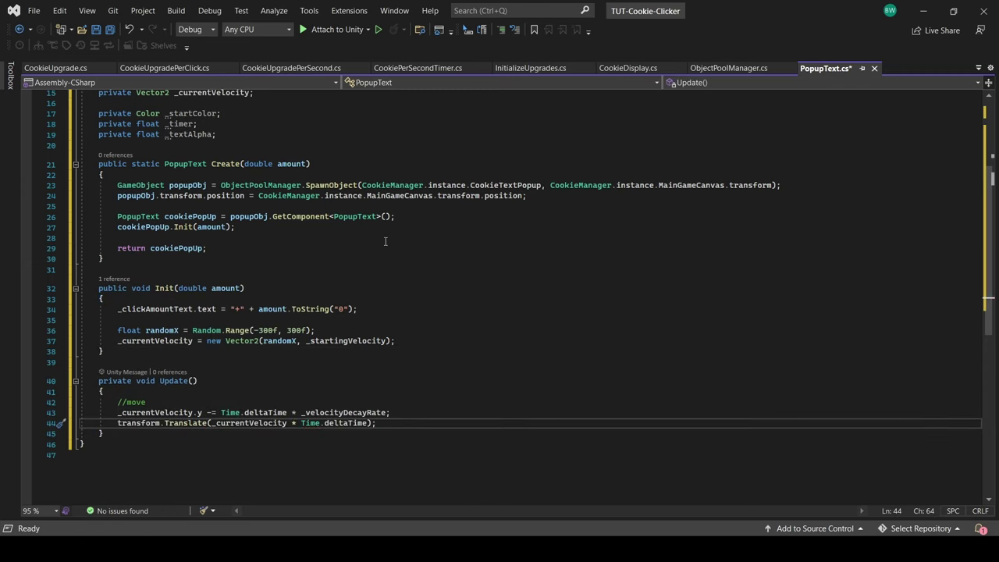
Step: In Update, add a //change color section that increments _timer by Time.deltaTime
{"action": "key", "text": "Return"}
{"action": "key", "text": "Return"}
{"action": "type", "text": "//change color"}
{"action": "key", "text": "Return"}
{"action": "type", "text": "_timer += Time.deltaTime;"}
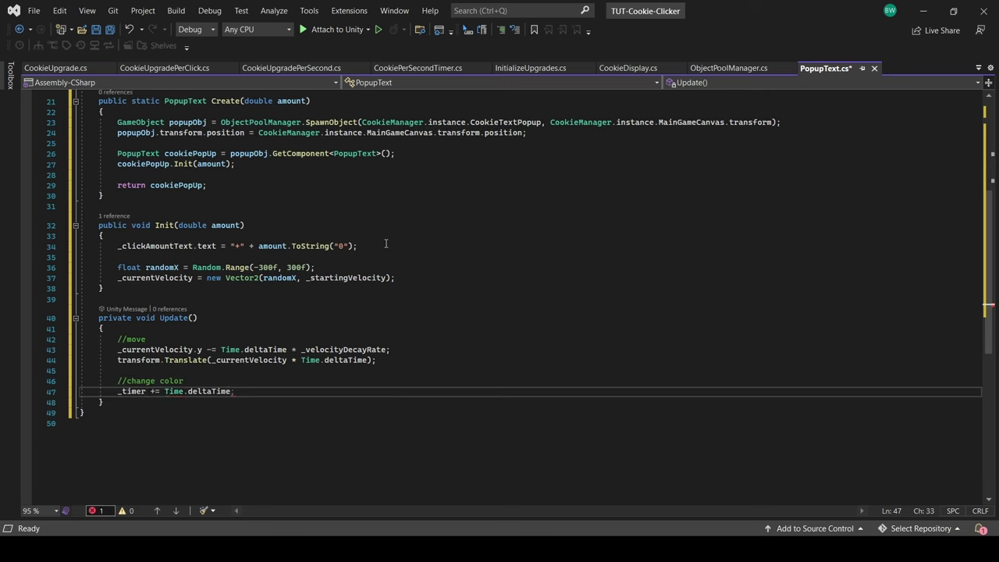
Step: Add an if (_timer > _timeBeforeFadeStarts) block that reduces _textAlpha by Time.deltaTime * _fadeSpeed
{"action": "key", "text": "Return"}
{"action": "type", "text": "if (_timer > _timeBeforeFadeStarts)"}
{"action": "key", "text": "Return"}
{"action": "type", "text": "{"}
{"action": "key", "text": "Return"}
{"action": "type", "text": "_textAlpha -= "}
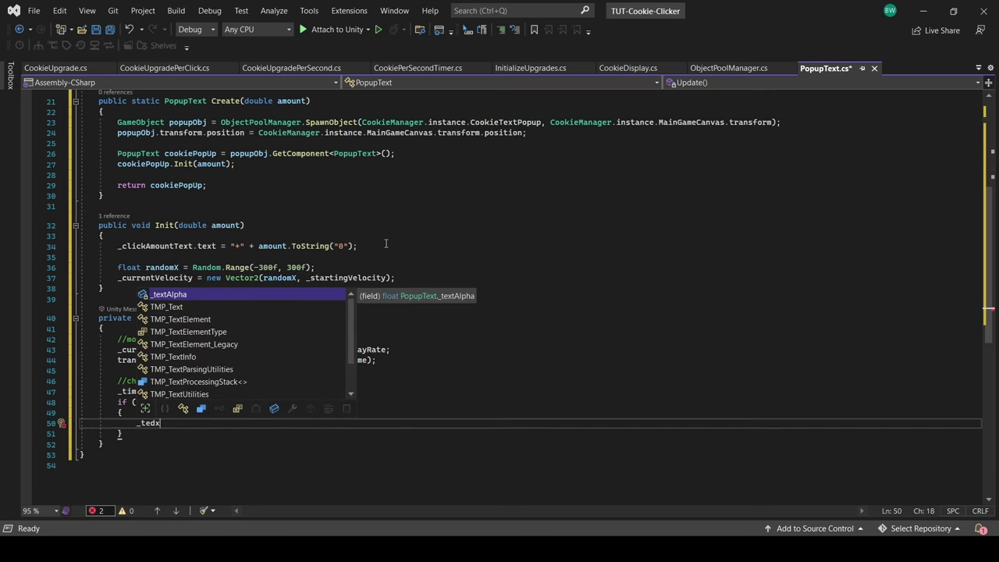
{"action": "type", "text": "Time.deltaTime * _fadeSpeed;"}
Step: Inside the fade block, set _startColor.a to _textAlpha and assign _startColor to _clickAmountText.color
{"action": "key", "text": "Return"}
{"action": "type", "text": "_startColor."}
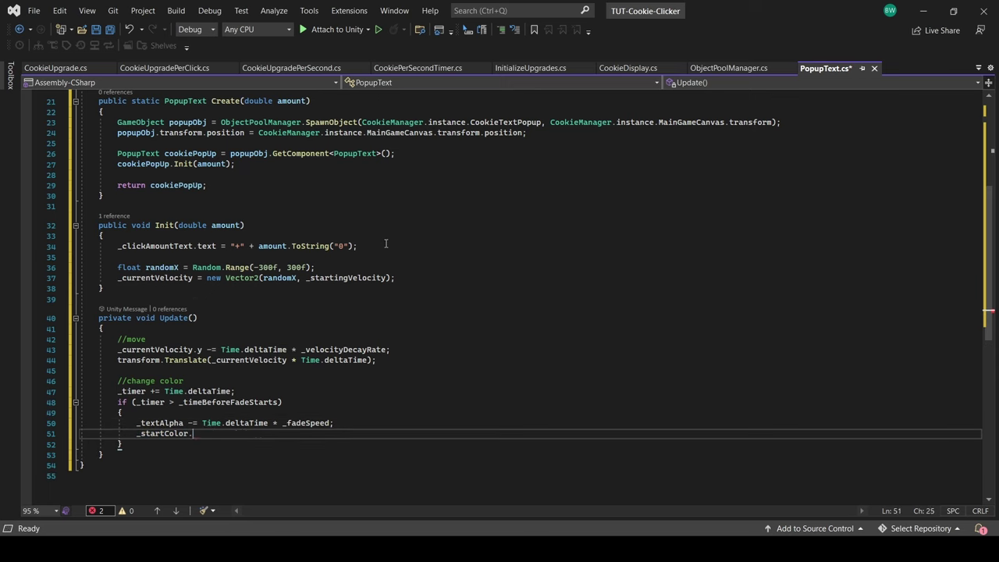
{"action": "type", "text": "a = _textAlpha;"}
{"action": "key", "text": "Return"}
{"action": "type", "text": "_clickAmountText.color = _startColor;"}
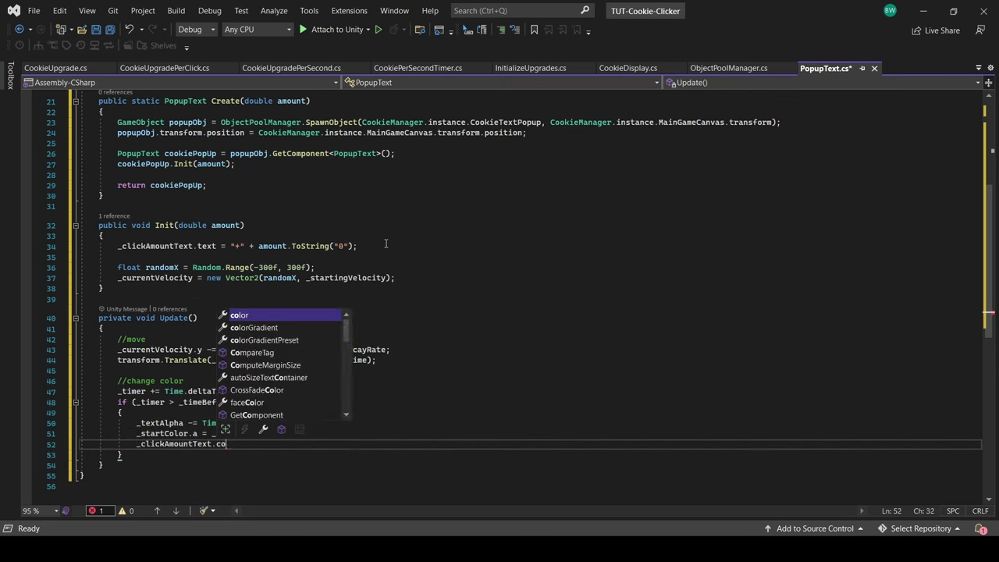
Step: Inside the fade block, add an if (_textAlpha <= 0f) check calling ObjectPoolManager.ReturnObjectToPool(gameObject), and save the script
{"action": "key", "text": "Return"}
{"action": "key", "text": "Return"}
{"action": "type", "text": "if (_textAlpha <= 0f)"}
{"action": "key", "text": "Return"}
{"action": "type", "text": "{"}
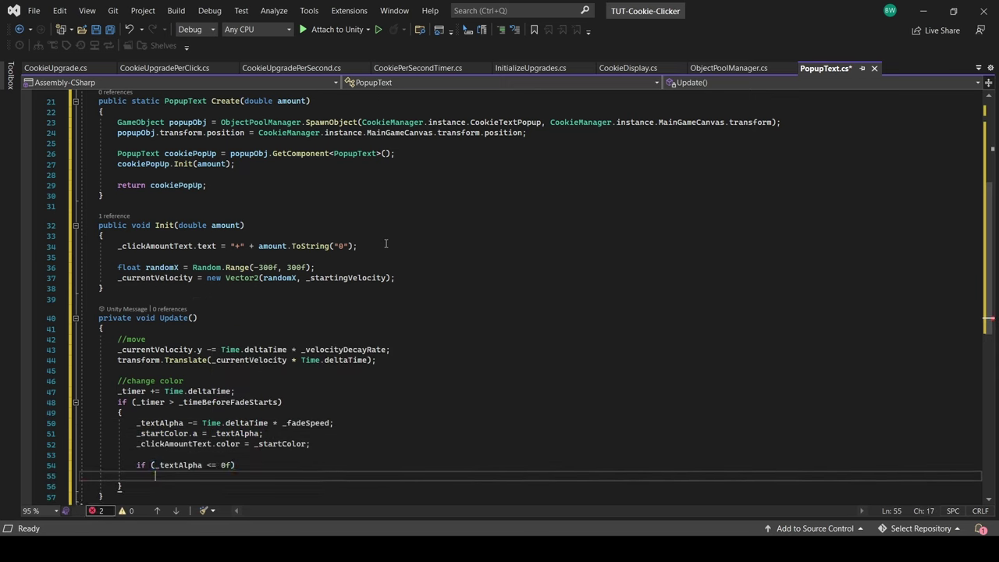
{"action": "key", "text": "Return"}
{"action": "type", "text": "ObjectPoolManager.ReturnObjectToPool(gameObject);"}
{"action": "key", "text": "ctrl+s"}
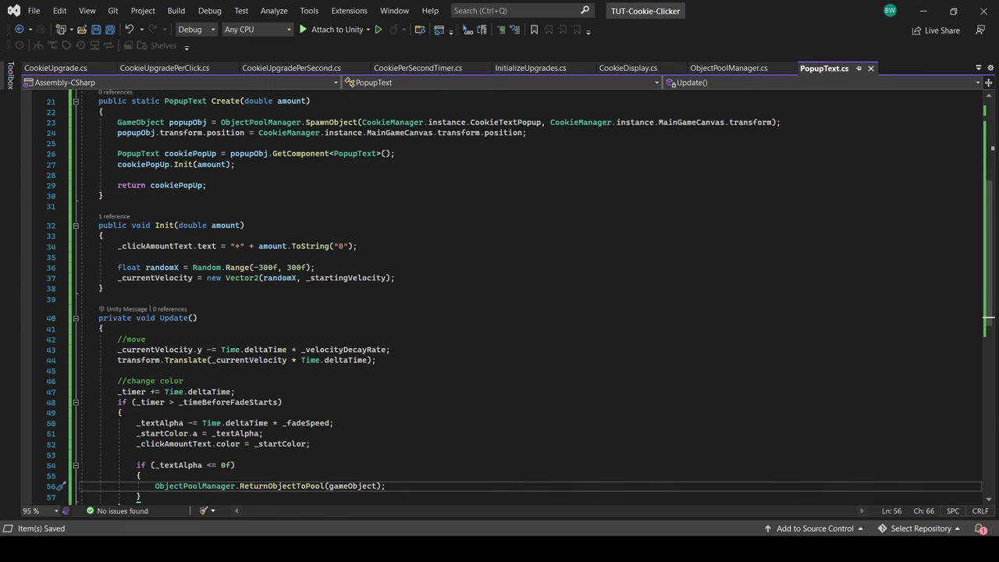
Step: Below the fields, add private void OnEnable() that assigns GetComponent<TextMeshProUGUI>() to _clickAmountText
{"action": "scroll", "coordinate": [337, 335], "scroll_direction": "up", "scroll_amount": 4}
{"action": "left_click", "coordinate": [258, 197]}
{"action": "key", "text": "Return"}
{"action": "key", "text": "Return"}
{"action": "type", "text": "private void OnEnable()"}
{"action": "key", "text": "Return"}
{"action": "type", "text": "{"}
{"action": "key", "text": "Return"}
{"action": "type", "text": "_clickAmountText = GetCom"}
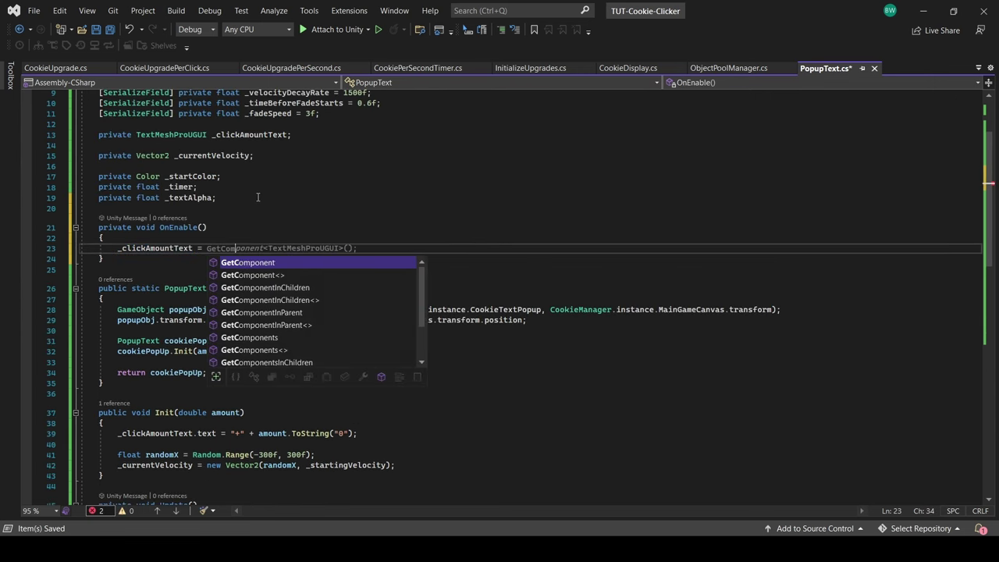
{"action": "key", "text": "Tab"}
Step: In OnEnable, copy _clickAmountText.color into Color newColor, set newColor.a to 1f, and assign newColor back to the text color
{"action": "key", "text": "Return"}
{"action": "key", "text": "Return"}
{"action": "type", "text": "Color newColor = _clickAmountText.color"}
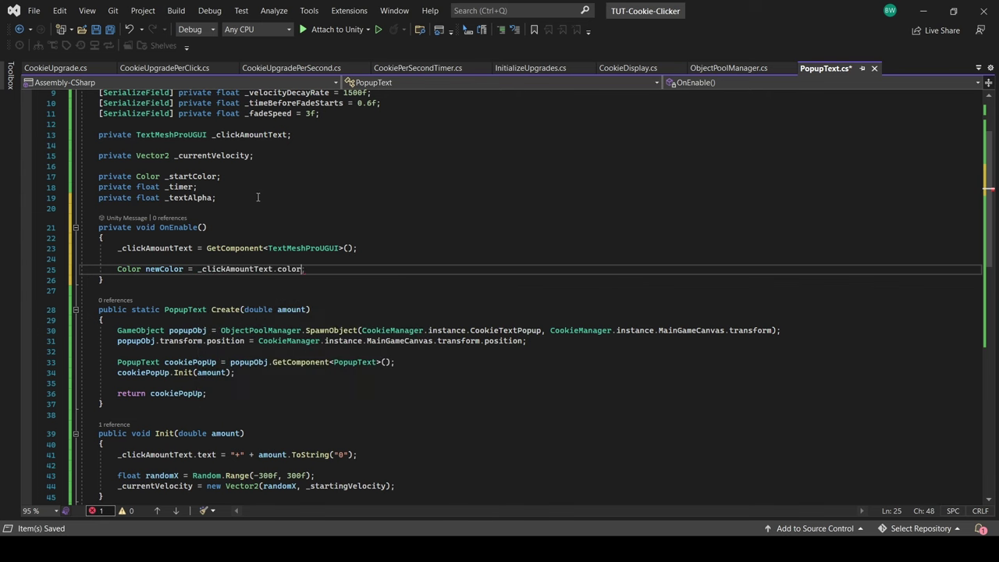
{"action": "type", "text": ";"}
{"action": "key", "text": "Return"}
{"action": "type", "text": "newColor.a = 1f;"}
{"action": "key", "text": "Return"}
{"action": "type", "text": "_clickAmountText.color = newColor;"}
Step: At the end of OnEnable, set _startColor to newColor, _timer to 0f and _textAlpha to 1f
{"action": "key", "text": "Return"}
{"action": "key", "text": "Return"}
{"action": "type", "text": "_startColor"}
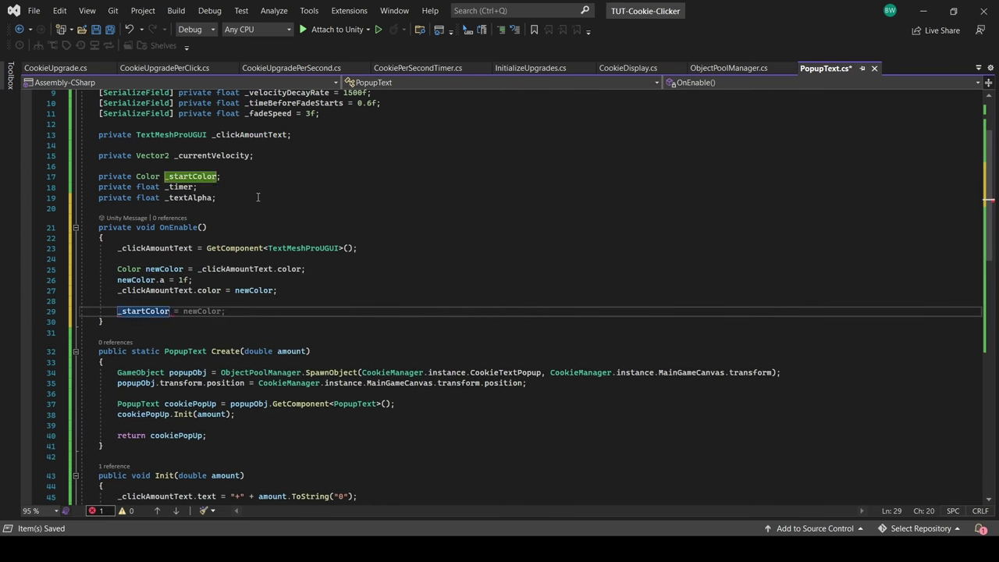
{"action": "key", "text": "Tab"}
{"action": "key", "text": "Return"}
{"action": "type", "text": "_timer = 0f;"}
{"action": "key", "text": "Return"}
{"action": "type", "text": "_textAlpha = 1f;"}
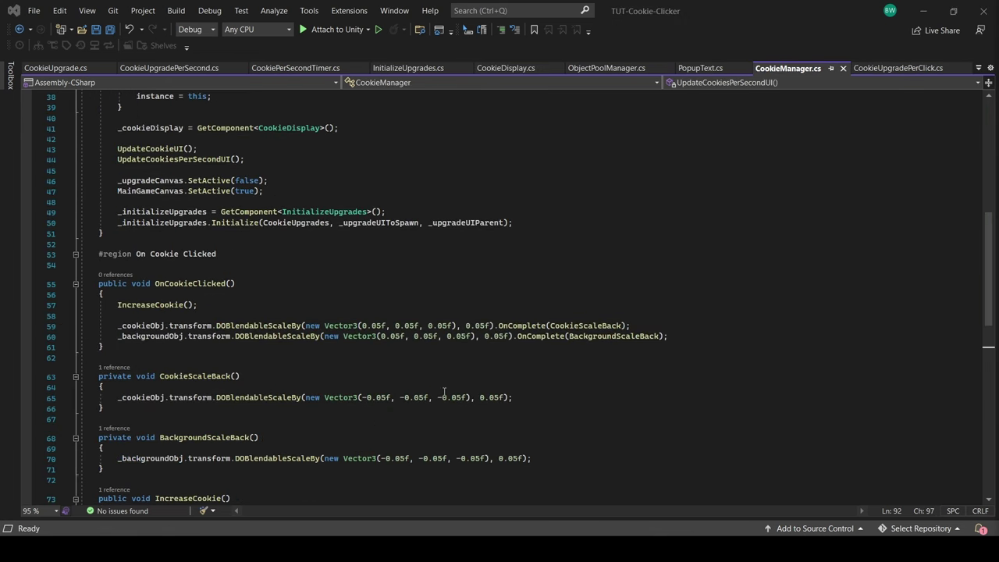
Step: In CookieManager's OnCookieClicked, call PopupText.Create(1 + CookiesPerClickUpgrade) after the scale tweens, and save the script
{"action": "left_click", "coordinate": [687, 335]}
{"action": "key", "text": "Return"}
{"action": "key", "text": "Return"}
{"action": "type", "text": "PopupText."}
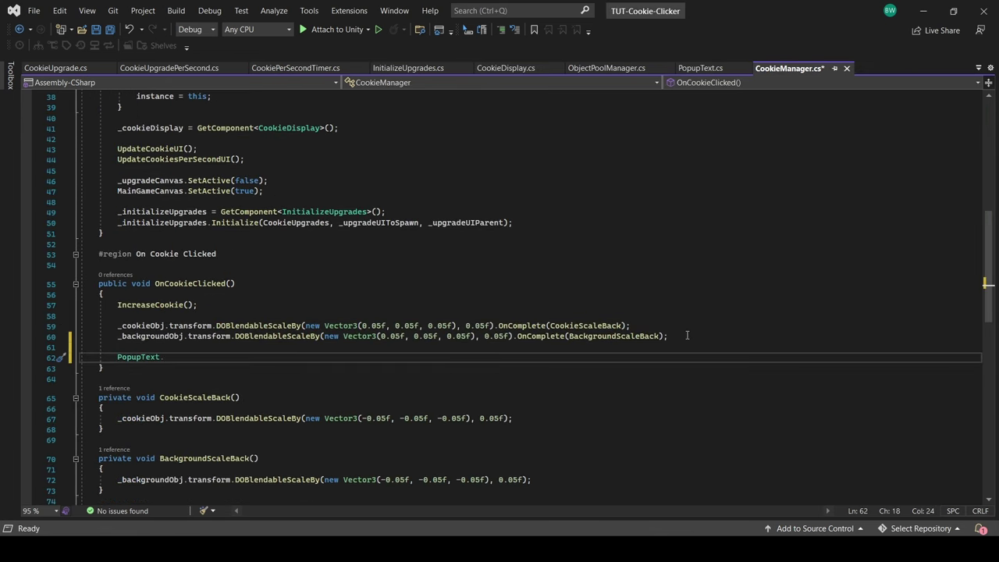
{"action": "type", "text": "Create(1 + CookiesPerClickUpgrade);"}
{"action": "key", "text": "ctrl+s"}
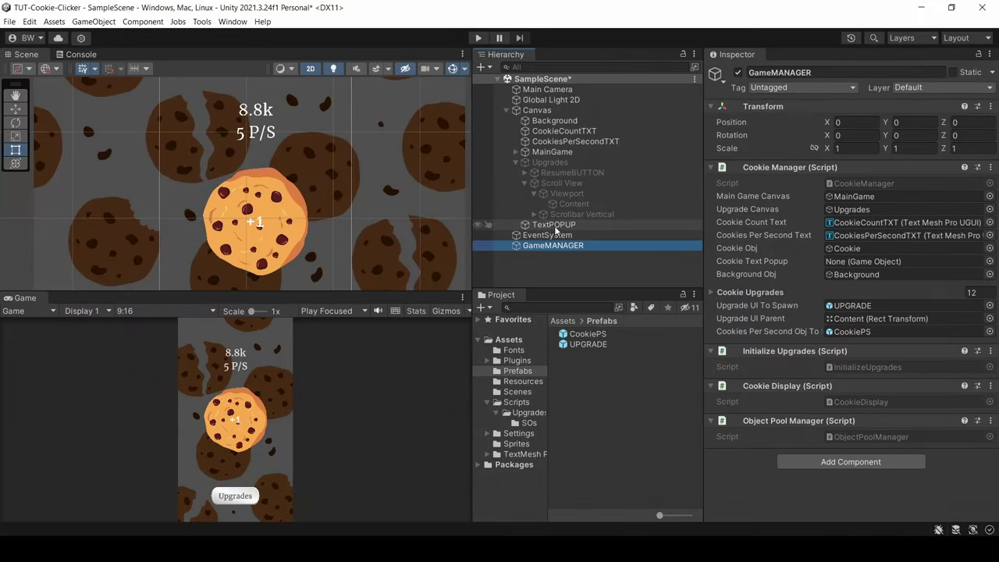
Step: In Unity, make TextPOPUP a prefab in the Prefabs folder and delete it from the scene
{"action": "left_click_drag", "start_coordinate": [554, 223], "coordinate": [562, 333]}
{"action": "left_click", "coordinate": [553, 223]}
{"action": "key", "text": "Delete"}
Step: Assign the TextPOPUP prefab to Cookie Text Popup in GameMANAGER's Cookie Manager component
{"action": "left_click", "coordinate": [559, 235]}
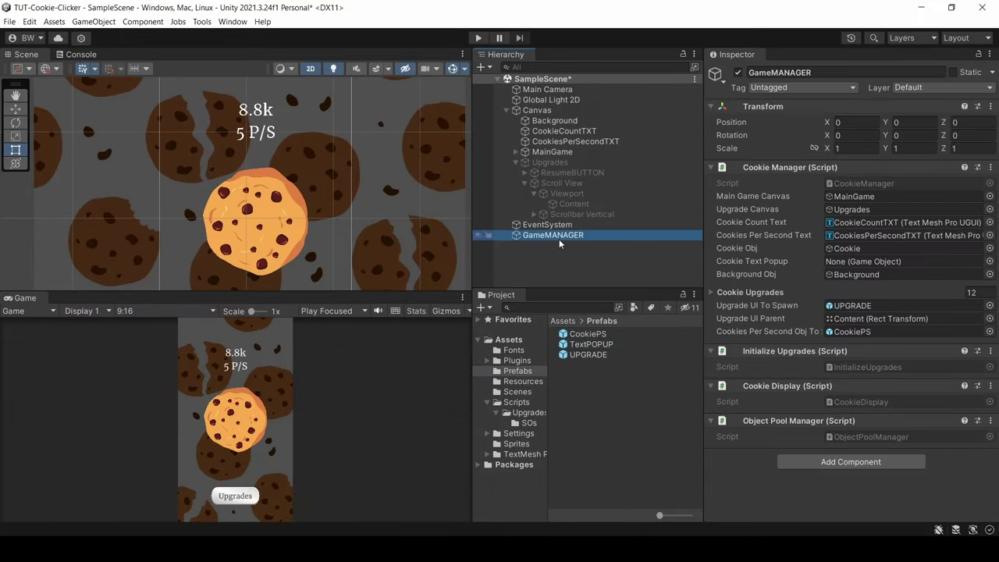
{"action": "left_click", "coordinate": [582, 346]}
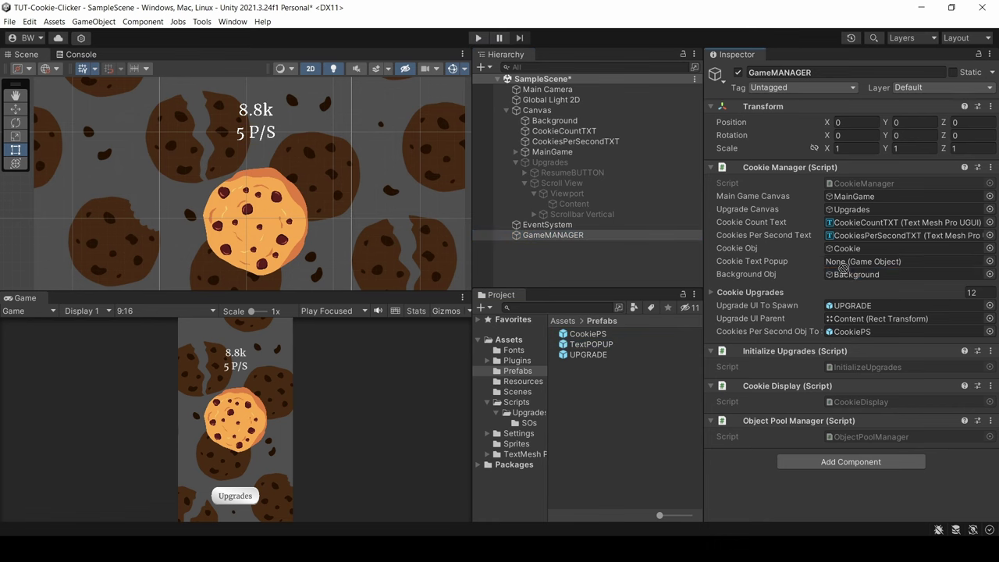
Step: Open the TextPOPUP prefab and expand its TextMeshPro text component to reach the extra settings
{"action": "double_click", "coordinate": [585, 345]}
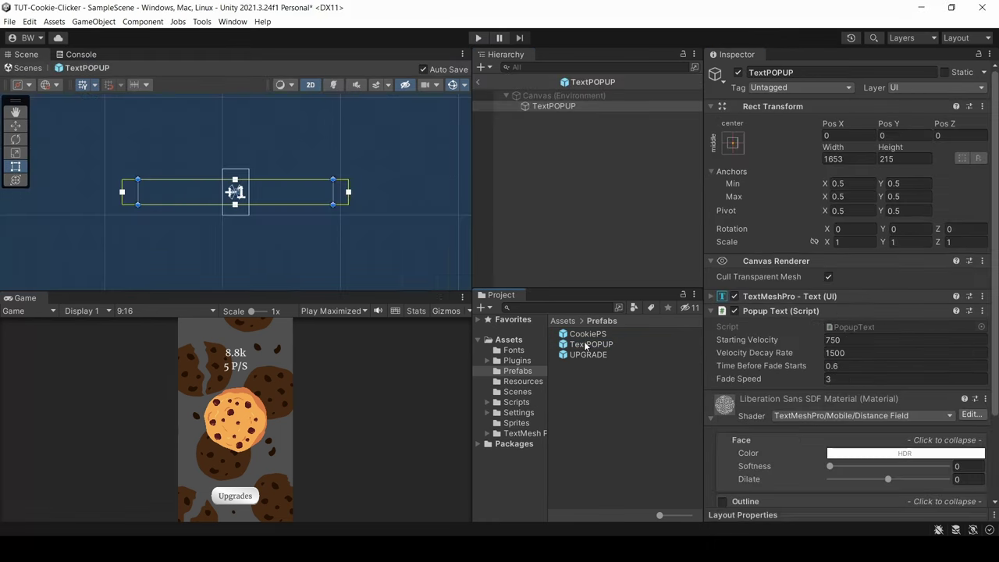
{"action": "scroll", "coordinate": [795, 325], "scroll_direction": "down", "scroll_amount": 3}
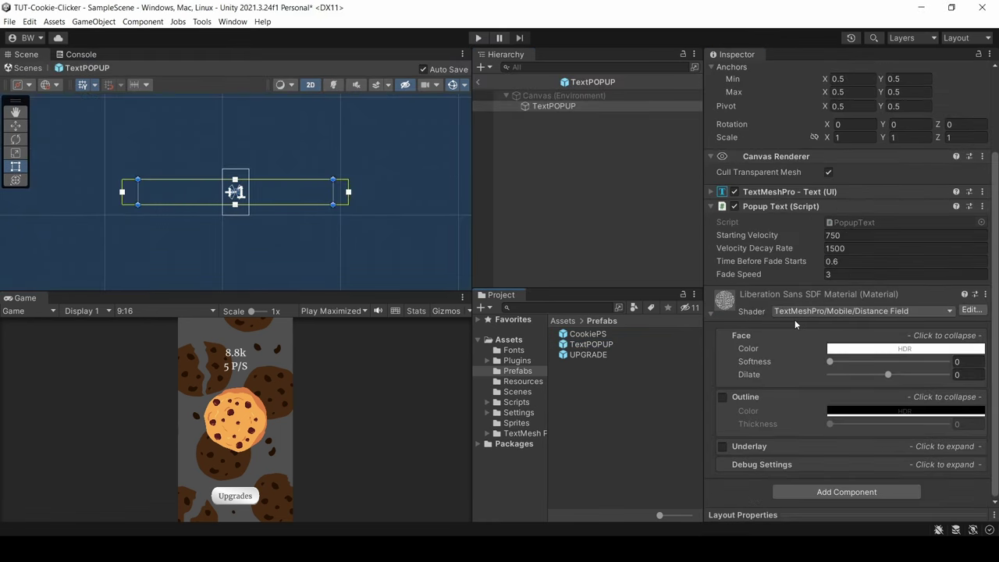
{"action": "left_click", "coordinate": [763, 192]}
{"action": "left_click", "coordinate": [745, 416]}
{"action": "scroll", "coordinate": [758, 366], "scroll_direction": "down", "scroll_amount": 3}
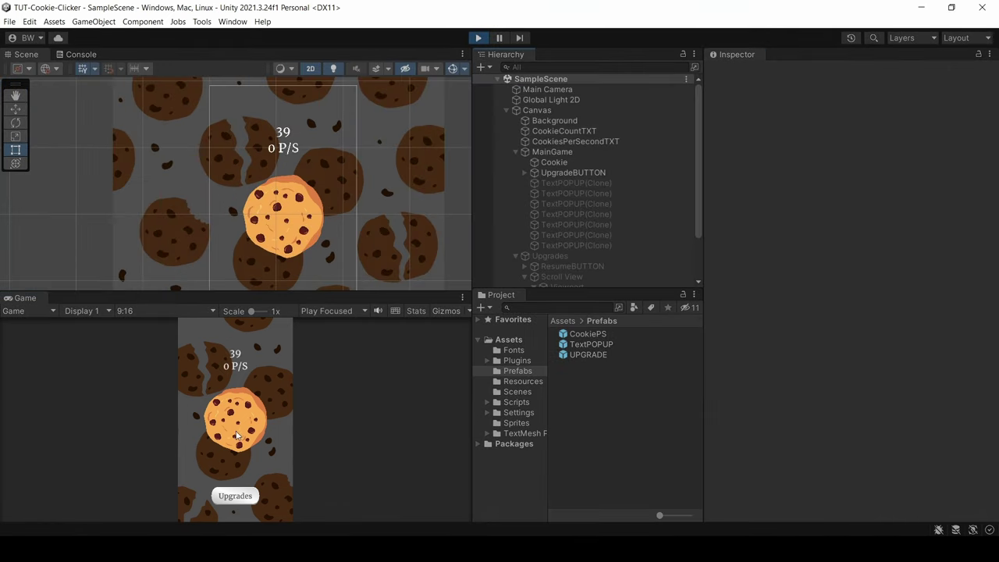
Step: Test the running game by hitting the cookie repeatedly to spawn popup texts and check their pooling
{"action": "left_click", "coordinate": [237, 434]}
{"action": "left_click", "coordinate": [236, 433]}
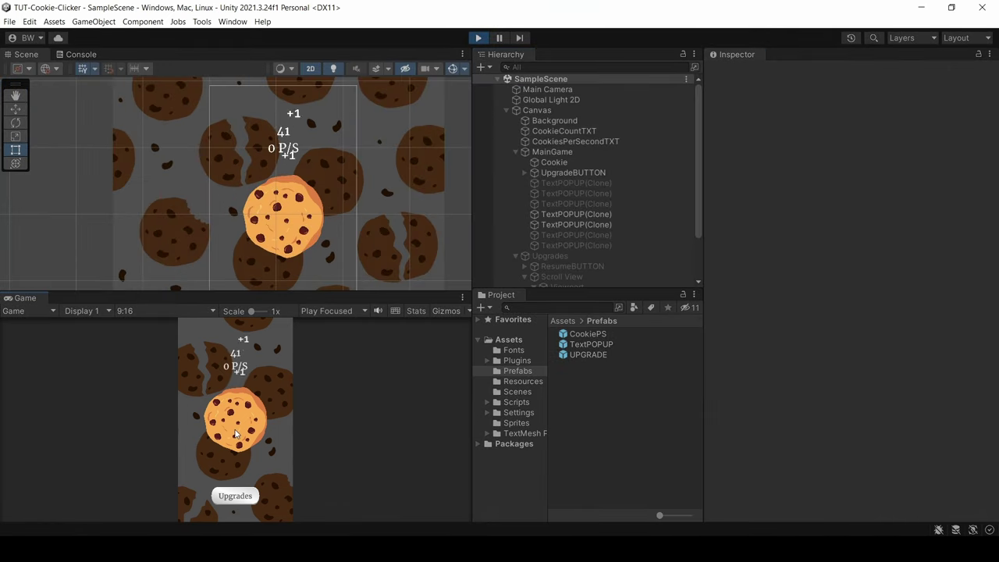
{"action": "left_click", "coordinate": [236, 433]}
{"action": "left_click", "coordinate": [236, 434]}
{"action": "left_click", "coordinate": [236, 434]}
{"action": "left_click", "coordinate": [236, 434]}
{"action": "left_click", "coordinate": [236, 434]}
{"action": "left_click", "coordinate": [236, 433]}
{"action": "double_click", "coordinate": [235, 434]}
{"action": "double_click", "coordinate": [236, 433]}
{"action": "double_click", "coordinate": [235, 434]}
{"action": "double_click", "coordinate": [236, 434]}
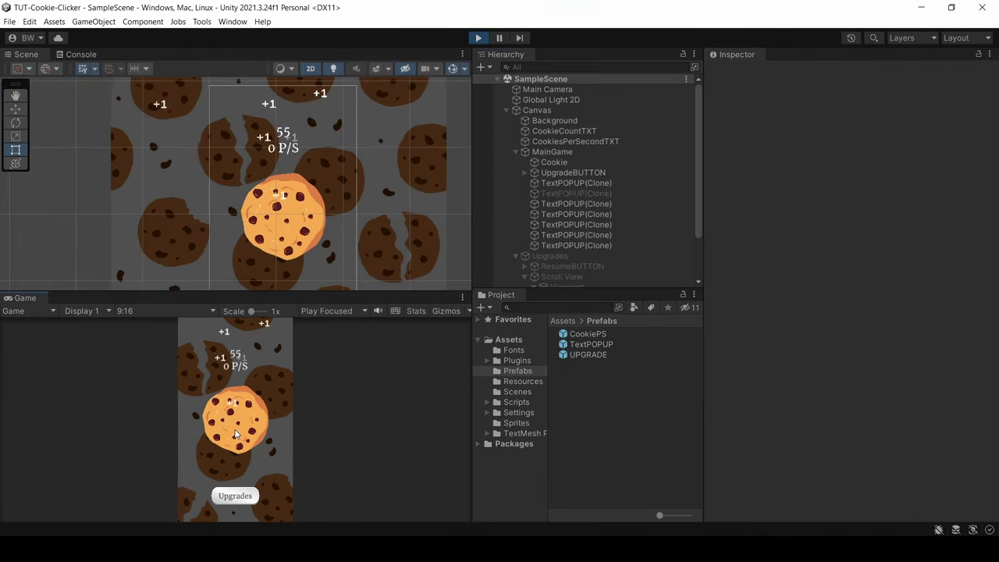
{"action": "double_click", "coordinate": [235, 434]}
{"action": "double_click", "coordinate": [236, 434]}
{"action": "double_click", "coordinate": [236, 434]}
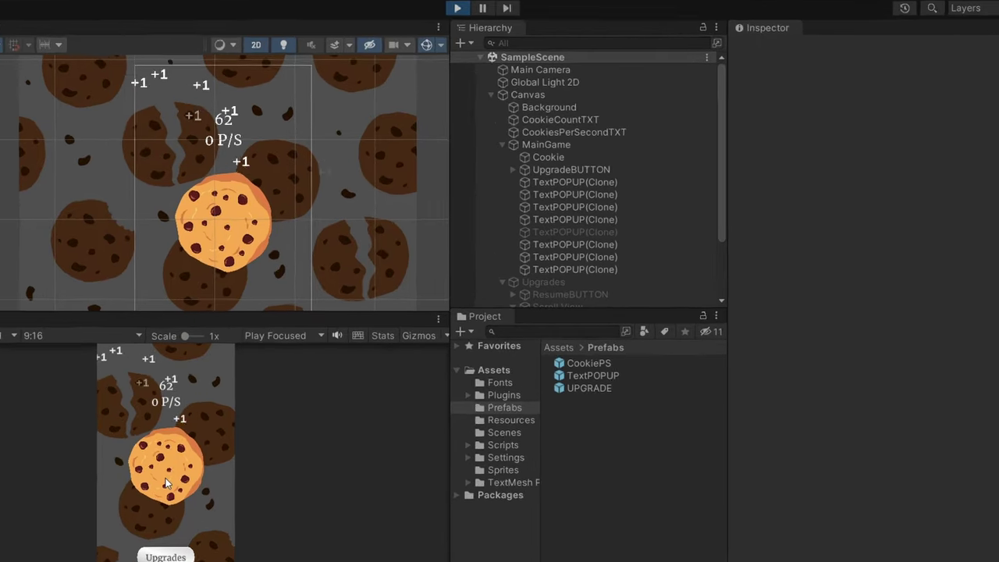
{"action": "double_click", "coordinate": [165, 484]}
{"action": "double_click", "coordinate": [164, 484]}
{"action": "left_click", "coordinate": [165, 484]}
{"action": "left_click", "coordinate": [165, 484]}
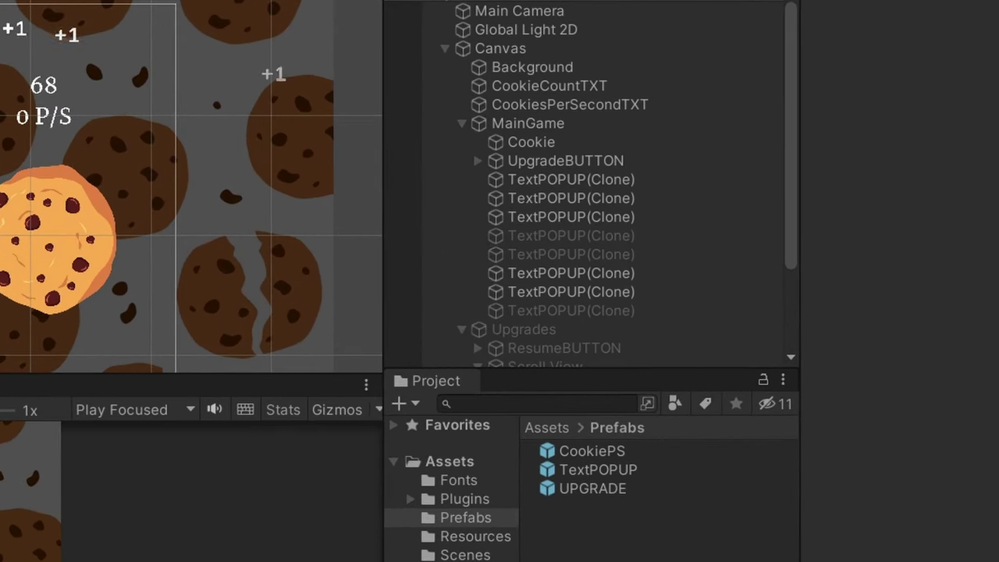
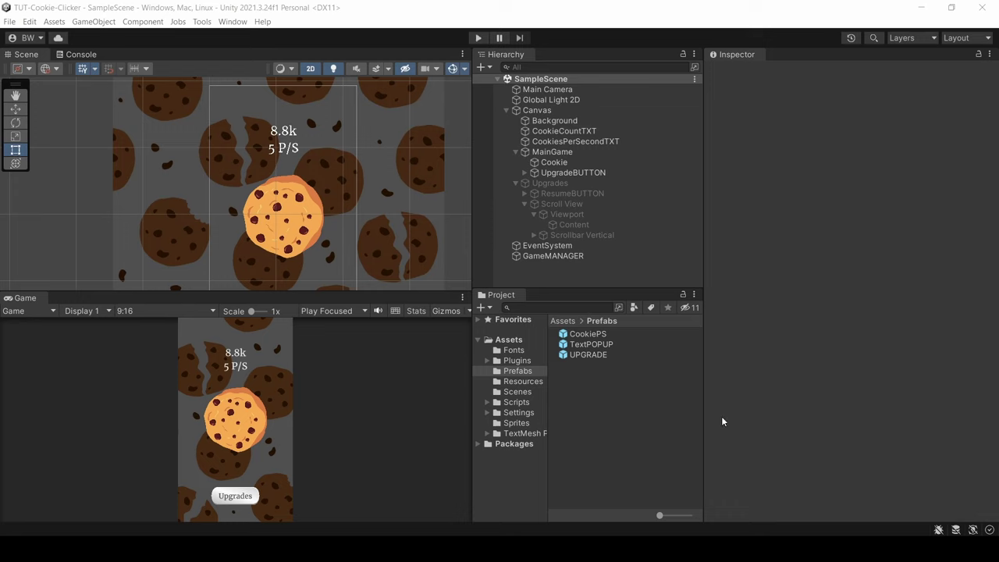
Step: Set the Wrap Mode of the Background texture in the Sprites folder to Repeat
{"action": "left_click", "coordinate": [518, 423]}
{"action": "left_click", "coordinate": [592, 333]}
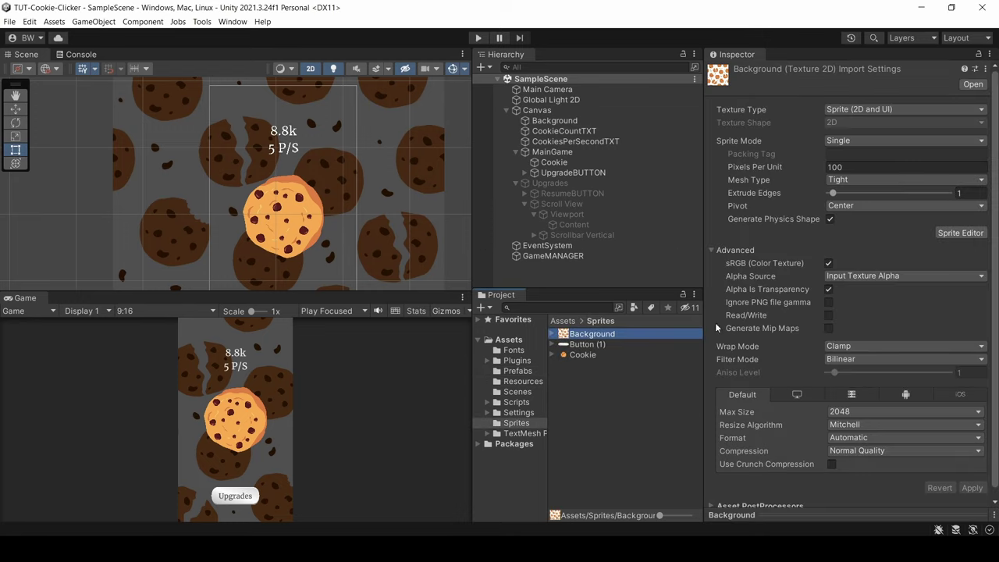
{"action": "left_click", "coordinate": [853, 345]}
{"action": "left_click", "coordinate": [855, 361]}
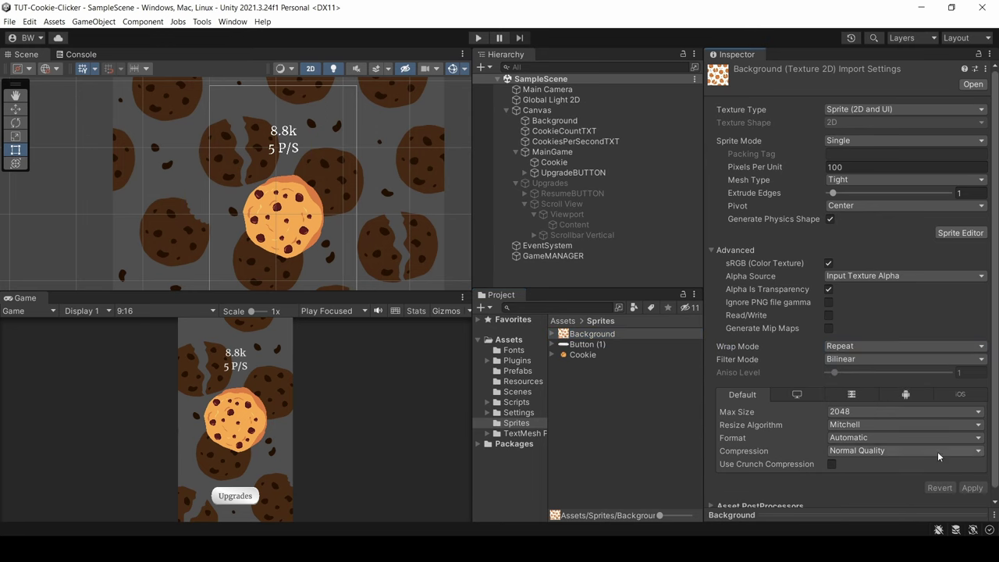
Step: Create a new folder named Shaders inside Assets
{"action": "left_click", "coordinate": [509, 339]}
{"action": "right_click", "coordinate": [617, 470]}
{"action": "mouse_move", "coordinate": [785, 179]}
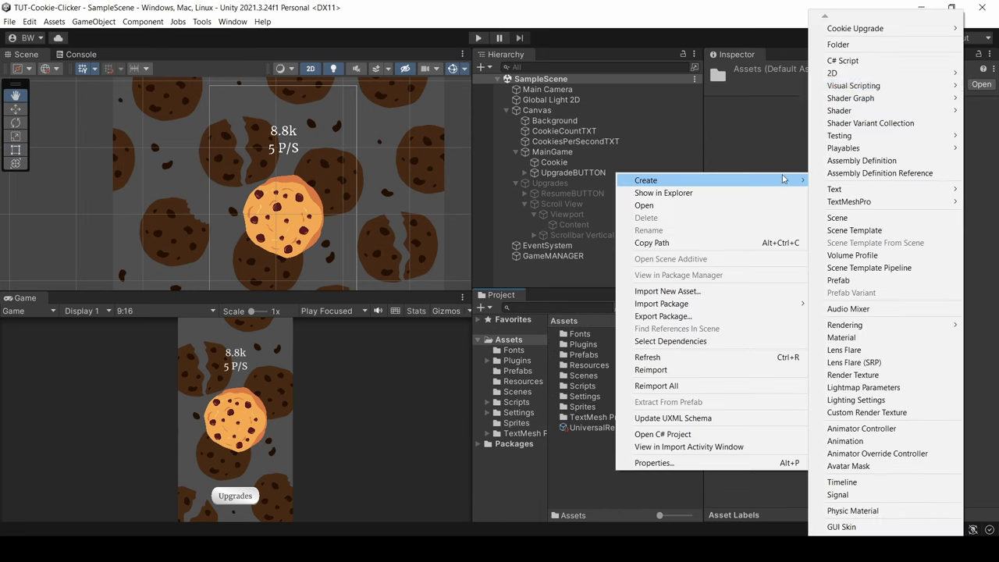
{"action": "left_click", "coordinate": [863, 44]}
{"action": "type", "text": "Shaders"}
{"action": "key", "text": "Return"}
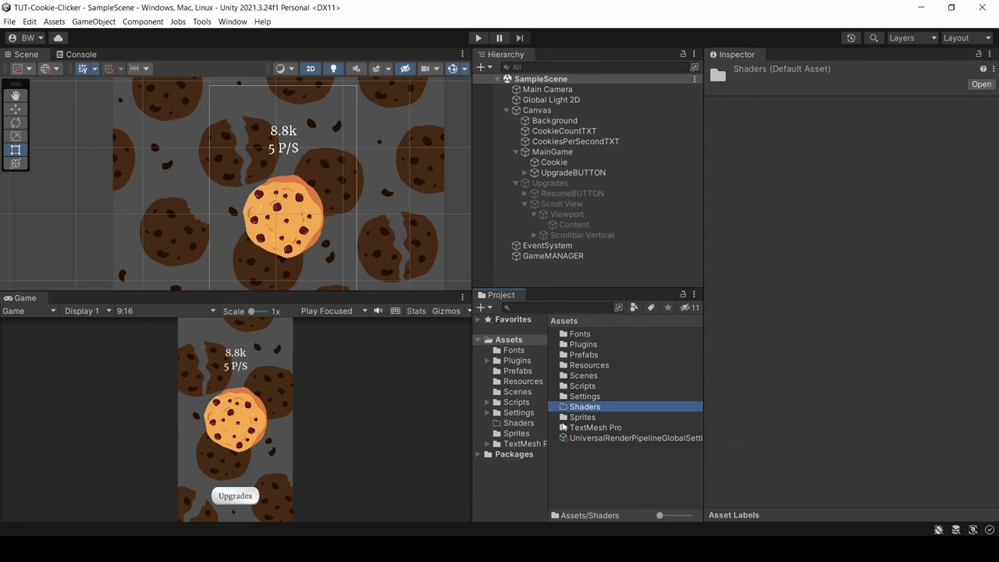
Step: Create a shader graph named Background in the Shaders folder and open it in the shader editor
{"action": "double_click", "coordinate": [585, 408]}
{"action": "right_click", "coordinate": [588, 409]}
{"action": "mouse_move", "coordinate": [617, 119]}
{"action": "mouse_move", "coordinate": [825, 98]}
{"action": "mouse_move", "coordinate": [733, 99]}
{"action": "left_click", "coordinate": [825, 142]}
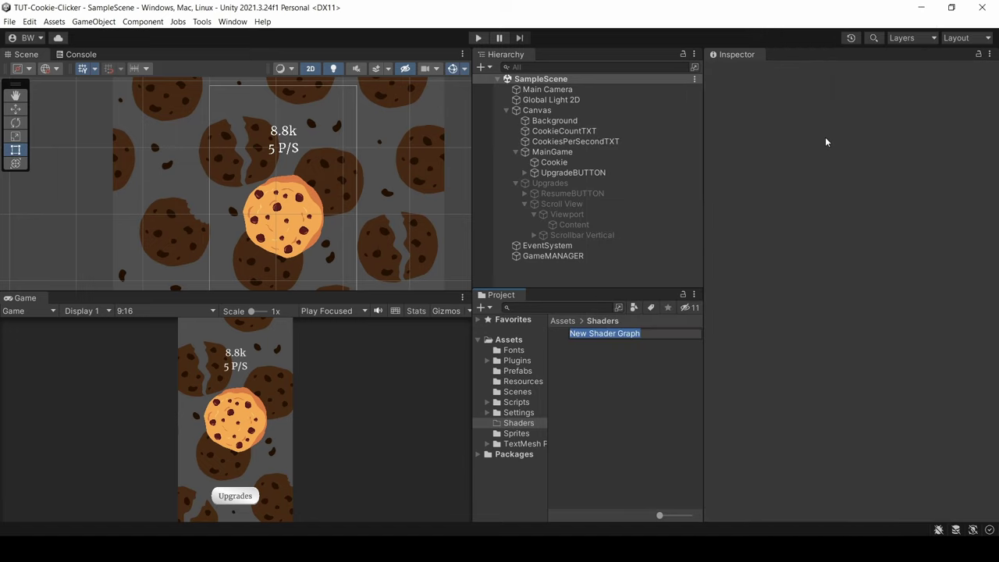
{"action": "type", "text": "Background"}
{"action": "key", "text": "Return"}
{"action": "left_click", "coordinate": [824, 138]}
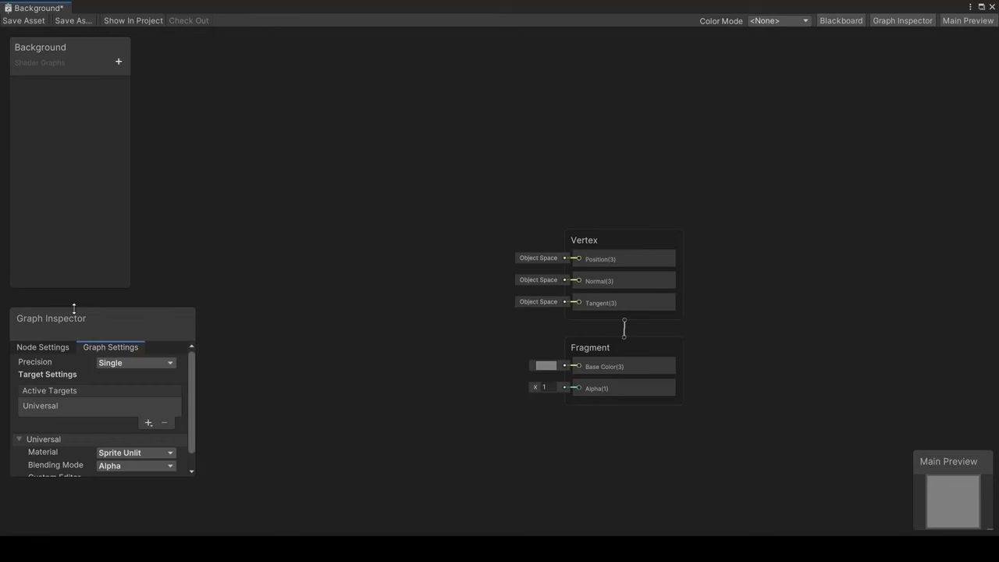
Step: Add a Texture 2D property MainTex, feed it into a Sample Texture 2D node, and connect that node's RGBA to Base Color and A to Alpha
{"action": "left_click", "coordinate": [110, 61]}
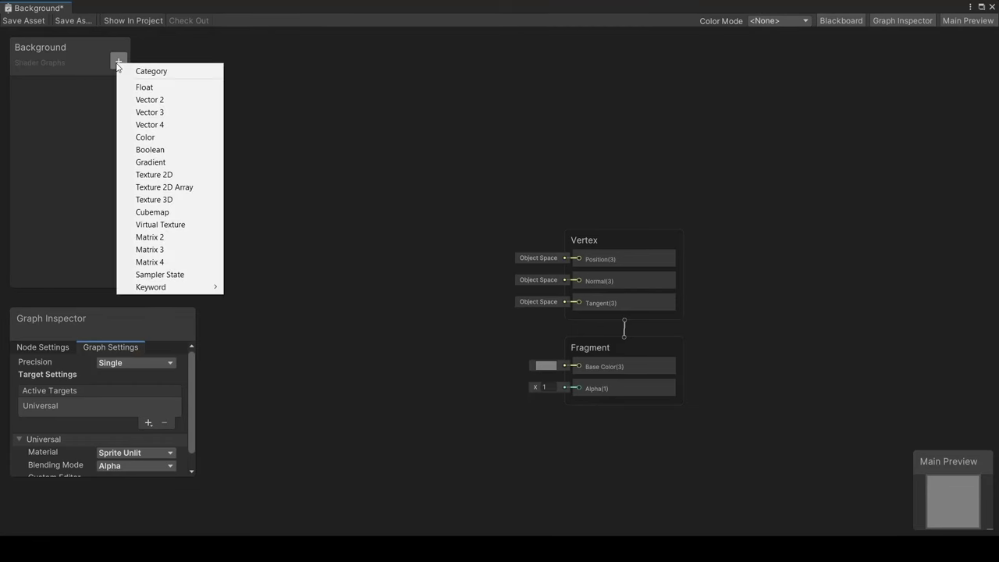
{"action": "left_click", "coordinate": [172, 169]}
{"action": "type", "text": "MainTex"}
{"action": "key", "text": "Return"}
{"action": "left_click_drag", "start_coordinate": [45, 86], "coordinate": [347, 273]}
{"action": "type", "text": "sample"}
{"action": "key", "text": "Return"}
{"action": "left_click_drag", "start_coordinate": [441, 297], "coordinate": [578, 365]}
{"action": "middle_click_drag", "start_coordinate": [273, 307], "coordinate": [535, 278]}
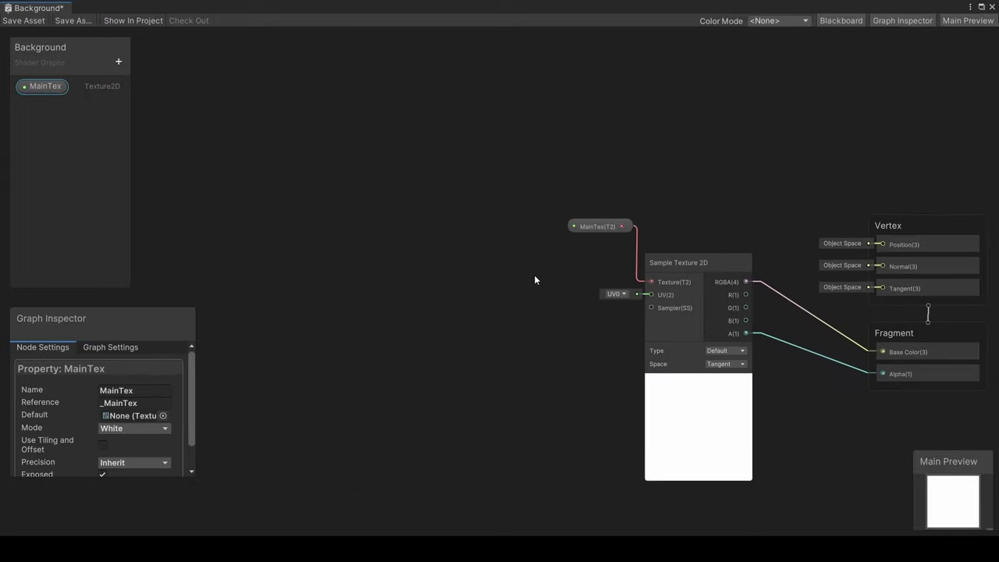
Step: Add a Tiling And Offset node and connect its output to the UV input of Sample Texture 2D
{"action": "key", "text": "space"}
{"action": "type", "text": "tiling"}
{"action": "key", "text": "Return"}
{"action": "left_click_drag", "start_coordinate": [499, 281], "coordinate": [651, 294]}
Step: Add Time and Multiply nodes before Tiling And Offset and connect Time to the Multiply node's B input
{"action": "middle_click_drag", "start_coordinate": [286, 234], "coordinate": [427, 233]}
{"action": "key", "text": "space"}
{"action": "type", "text": "time"}
{"action": "key", "text": "Return"}
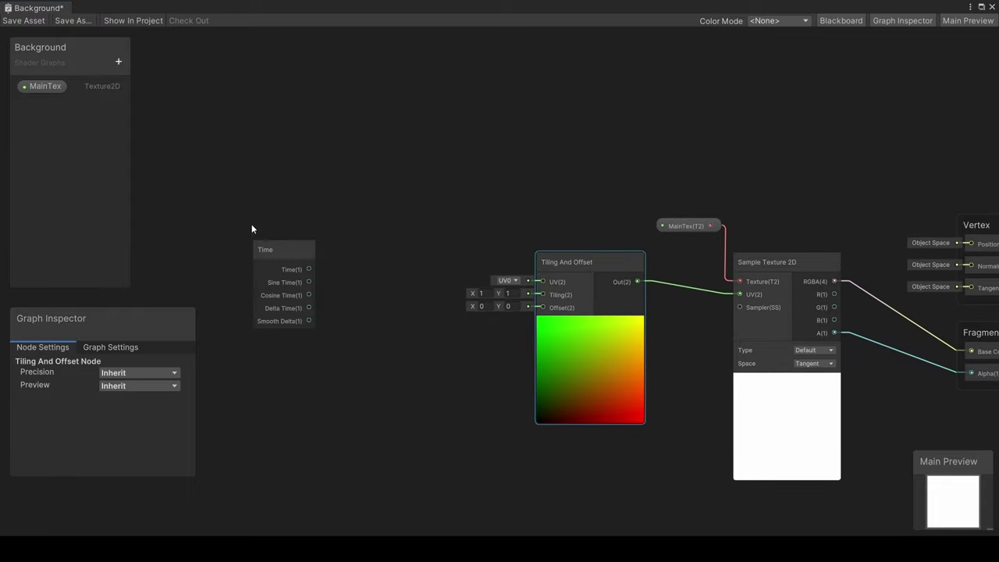
{"action": "left_click_drag", "start_coordinate": [269, 250], "coordinate": [368, 253]}
{"action": "type", "text": "mul"}
{"action": "key", "text": "Return"}
{"action": "left_click", "coordinate": [377, 314]}
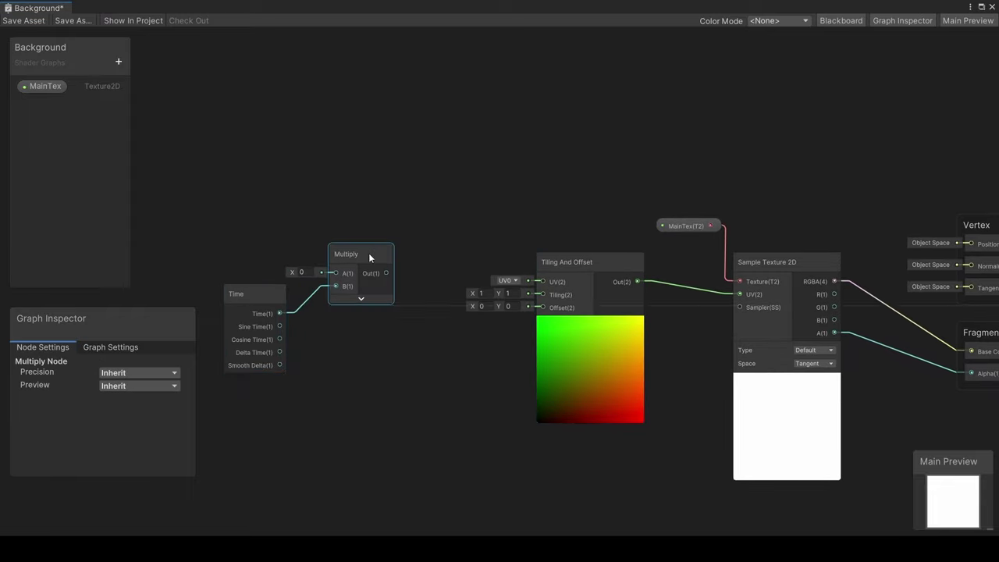
Step: Add a Vector 2 property ScrollSpeed defaulting to 0.05, 0.05, wire it through Multiply into the Tiling And Offset node's Offset, and save the graph
{"action": "left_click", "coordinate": [119, 61]}
{"action": "left_click", "coordinate": [139, 83]}
{"action": "type", "text": "ScrollSpeed"}
{"action": "key", "text": "Return"}
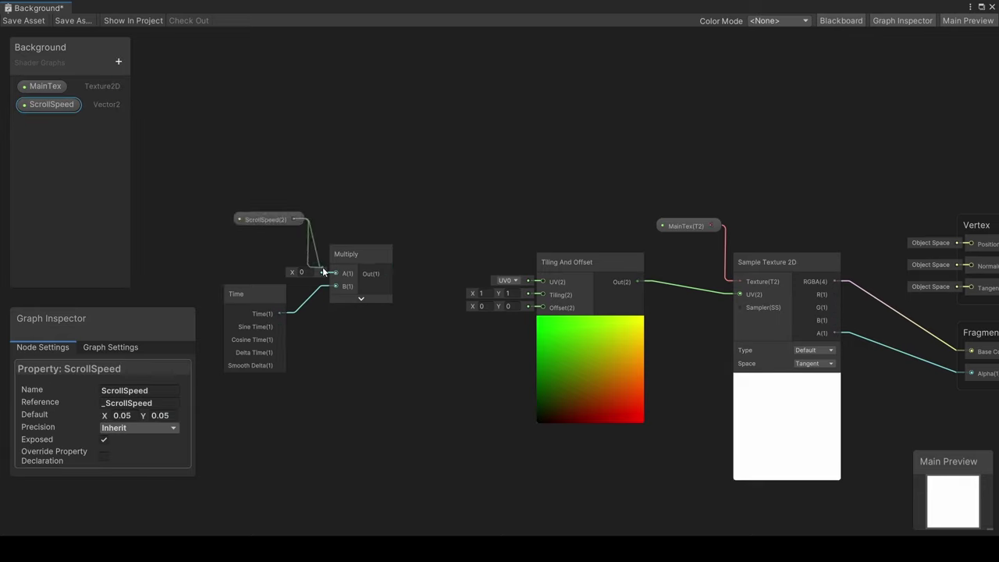
{"action": "left_click_drag", "start_coordinate": [532, 312], "coordinate": [540, 308]}
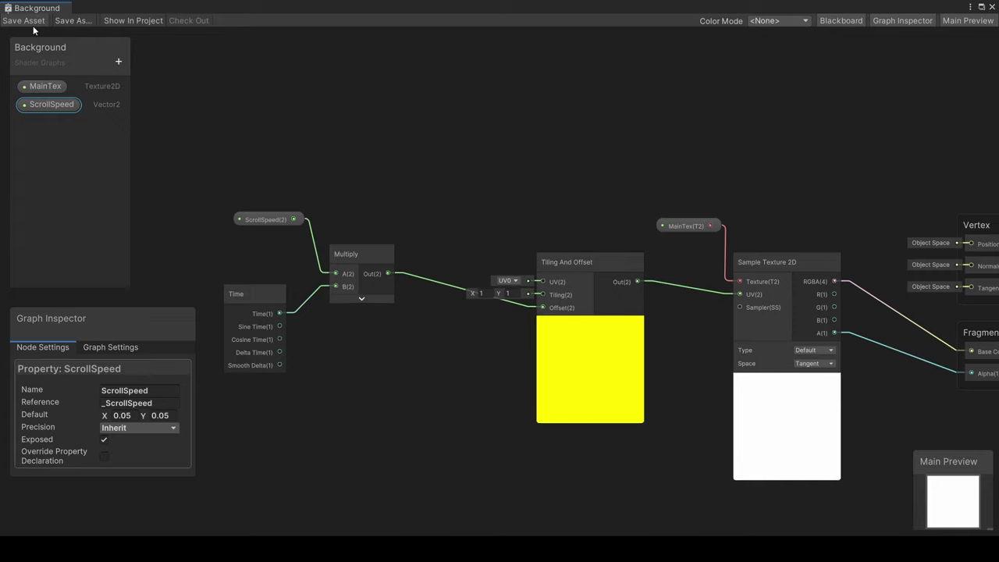
Step: Create a material from the Background shader, assign it to the Background object's Image component, and test the scrolling in the running game
{"action": "right_click", "coordinate": [572, 334]}
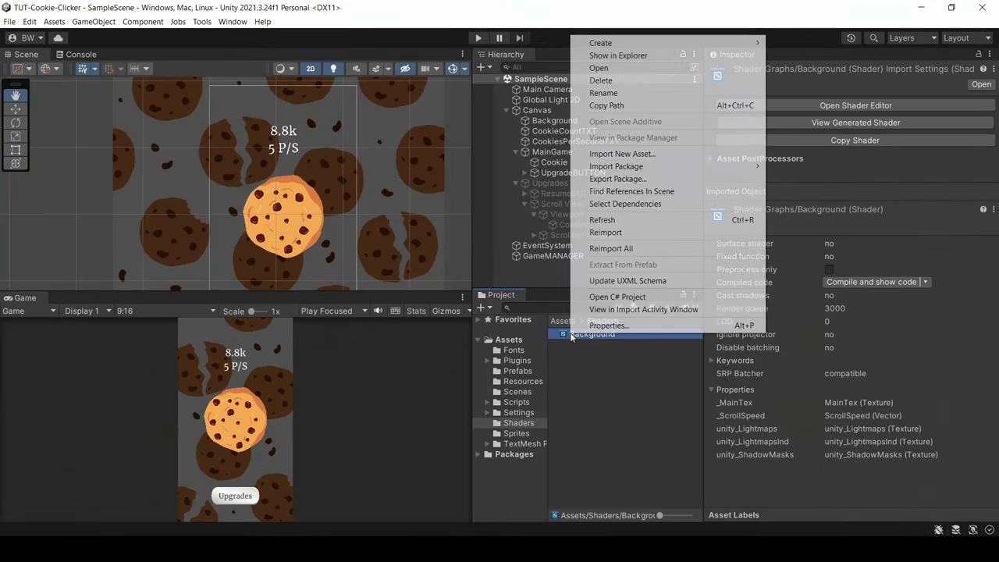
{"action": "mouse_move", "coordinate": [601, 43]}
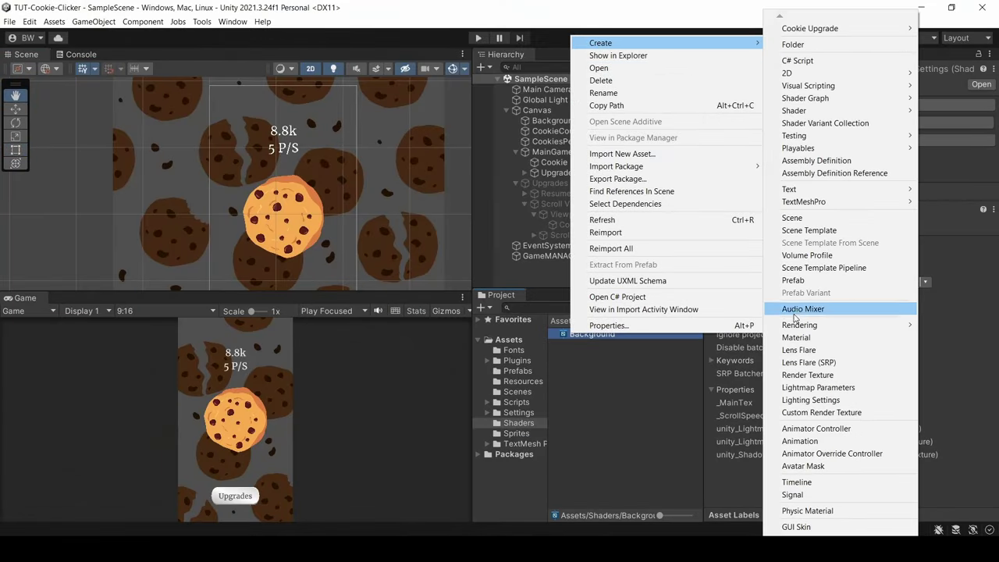
{"action": "left_click", "coordinate": [796, 337]}
{"action": "left_click", "coordinate": [589, 120]}
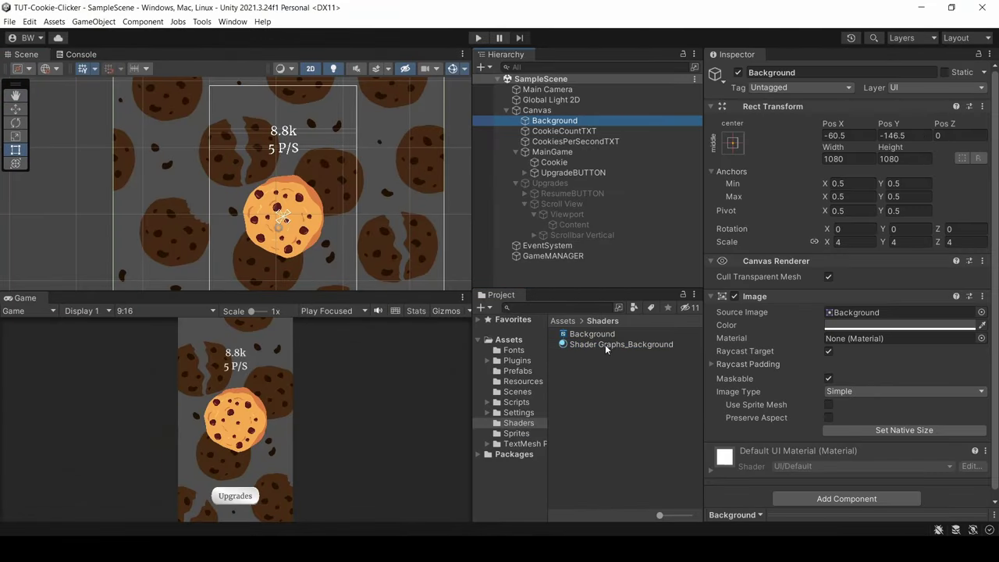
{"action": "left_click_drag", "start_coordinate": [606, 349], "coordinate": [869, 340]}
{"action": "key", "text": "ctrl+p"}
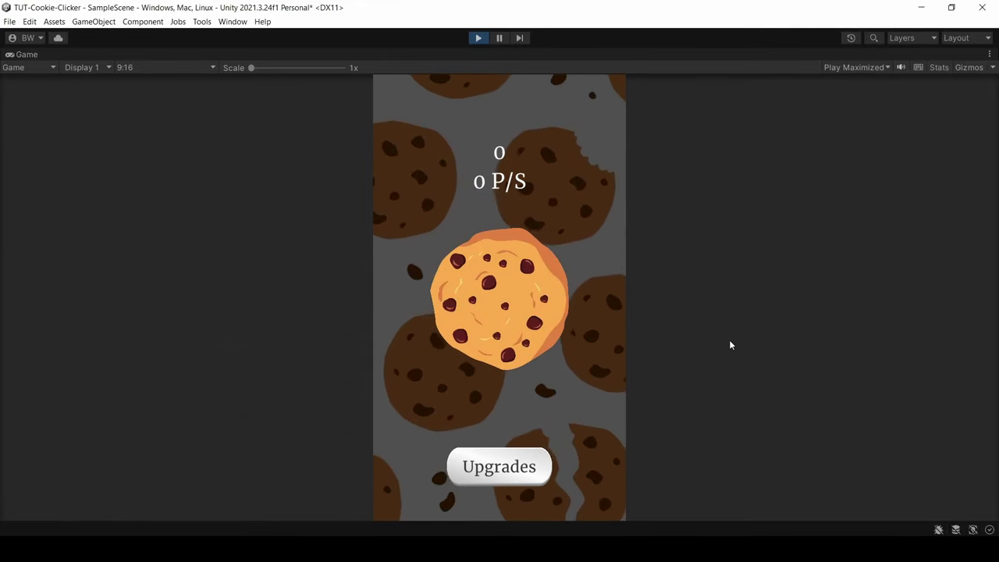
{"action": "key", "text": "ctrl+p"}
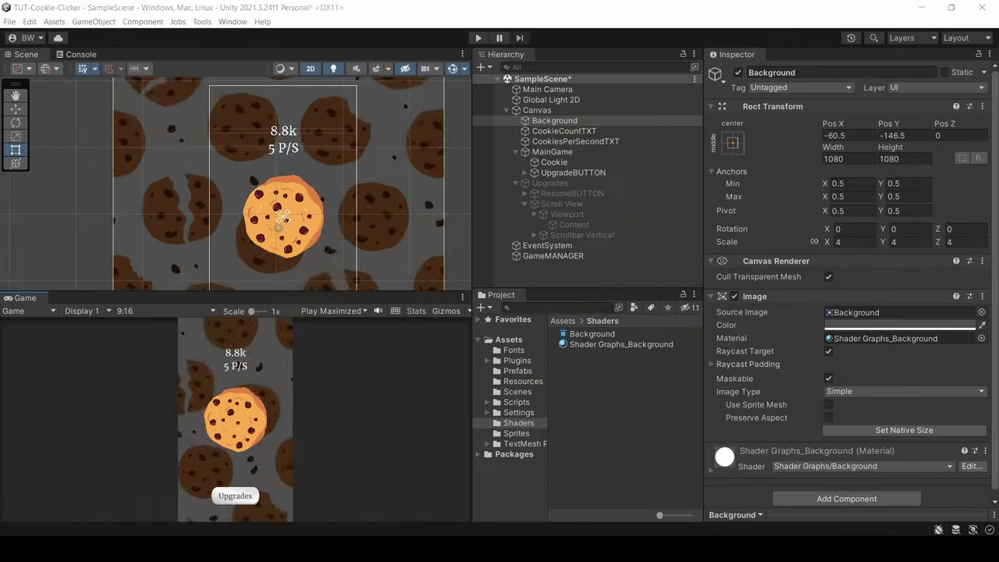
Step: Switch the project's build platform to Android in the Build Settings
{"action": "left_click", "coordinate": [9, 21]}
{"action": "left_click", "coordinate": [47, 158]}
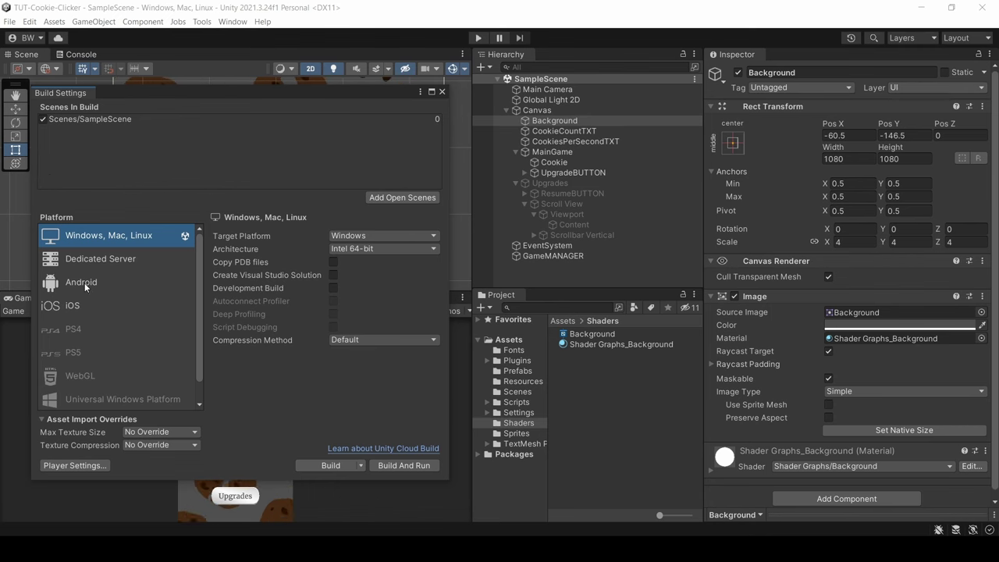
{"action": "left_click", "coordinate": [84, 282]}
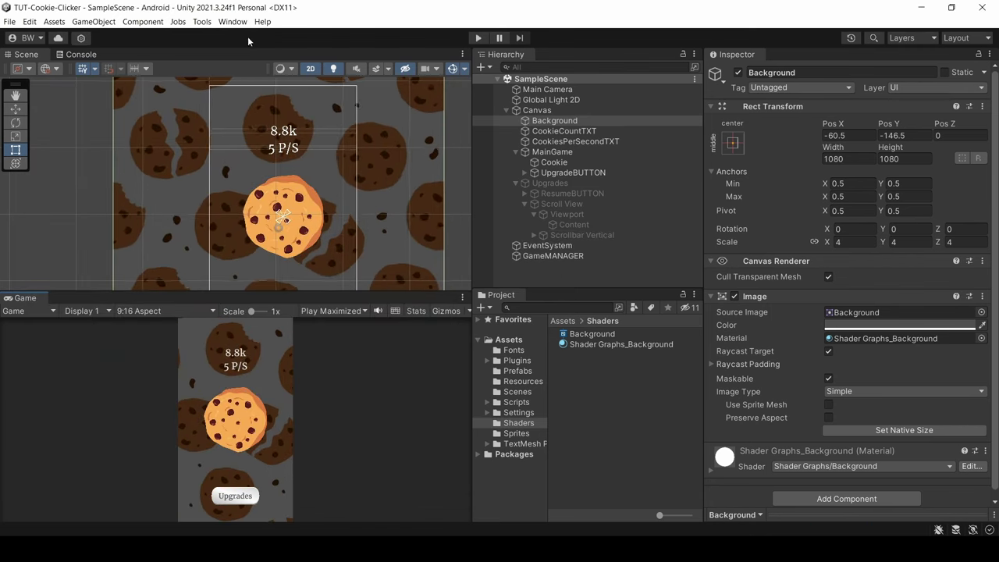
Step: Open the Device Simulator, dock it beside the Game view and choose Samsung Galaxy S10+ as the device
{"action": "left_click", "coordinate": [234, 21]}
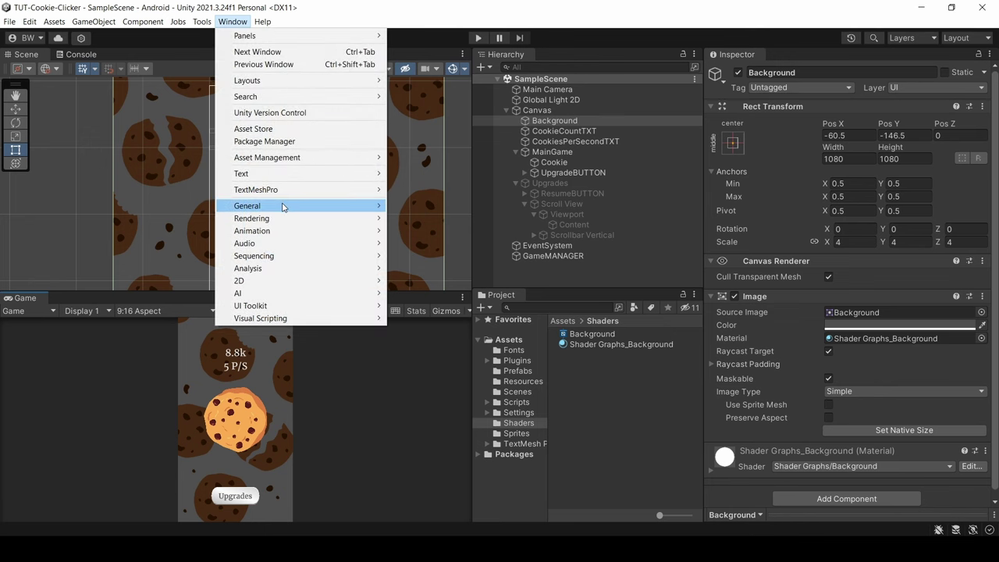
{"action": "mouse_move", "coordinate": [360, 206]}
{"action": "left_click", "coordinate": [472, 334]}
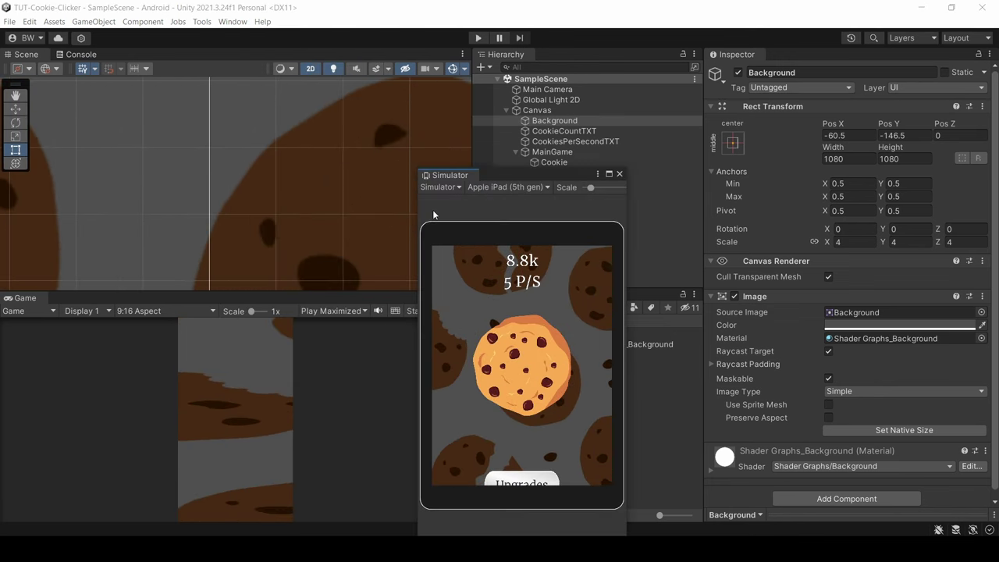
{"action": "left_click_drag", "start_coordinate": [436, 170], "coordinate": [76, 304]}
{"action": "left_click", "coordinate": [93, 309]}
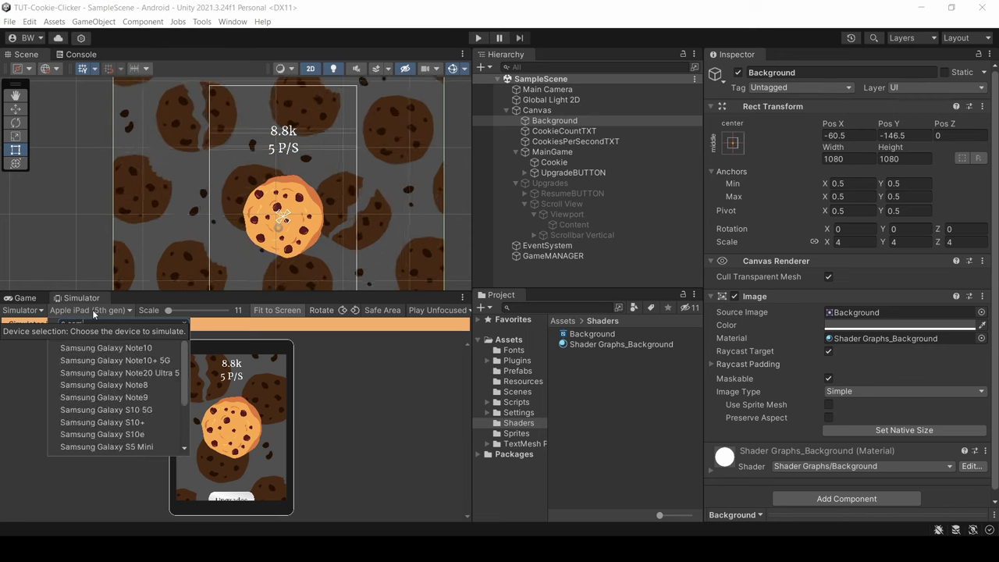
{"action": "type", "text": "s10"}
{"action": "left_click", "coordinate": [130, 348]}
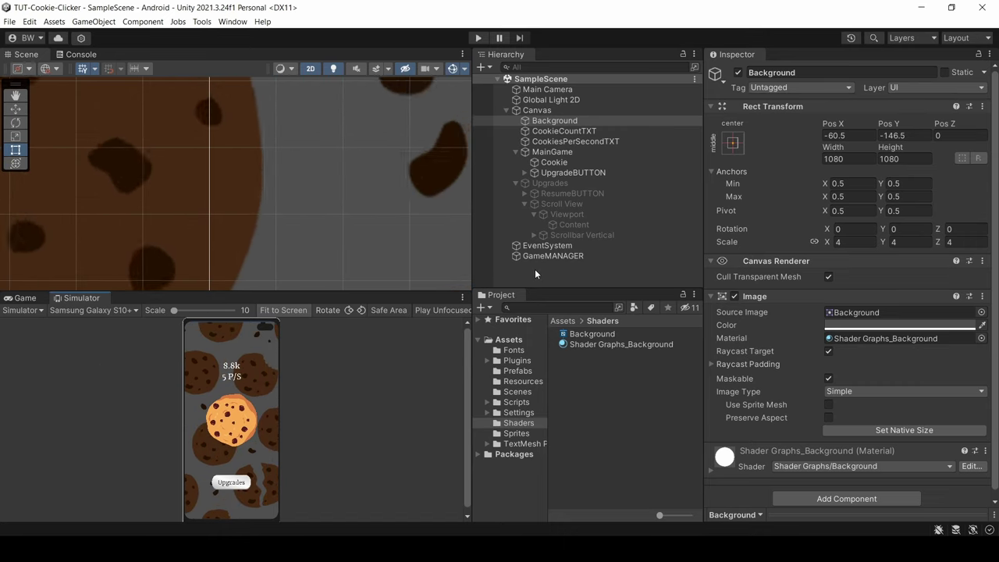
Step: Enable the Upgrades object, set its Scroll View to Pos Y -468 and height 2882, and disable Upgrades again
{"action": "left_click", "coordinate": [550, 183]}
{"action": "left_click", "coordinate": [738, 72]}
{"action": "left_click", "coordinate": [571, 193]}
{"action": "double_click", "coordinate": [561, 203]}
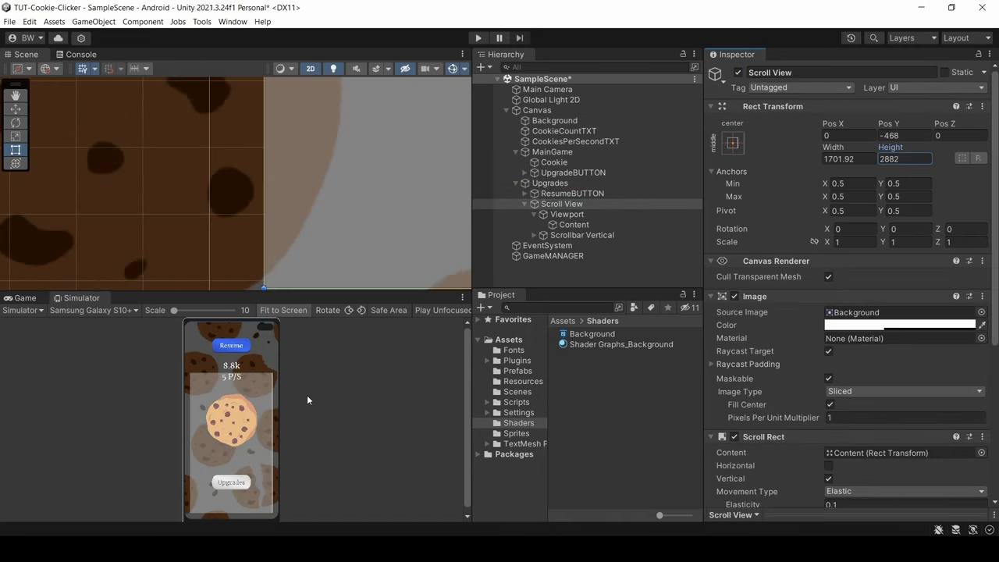
{"action": "left_click", "coordinate": [551, 183]}
{"action": "left_click", "coordinate": [738, 72]}
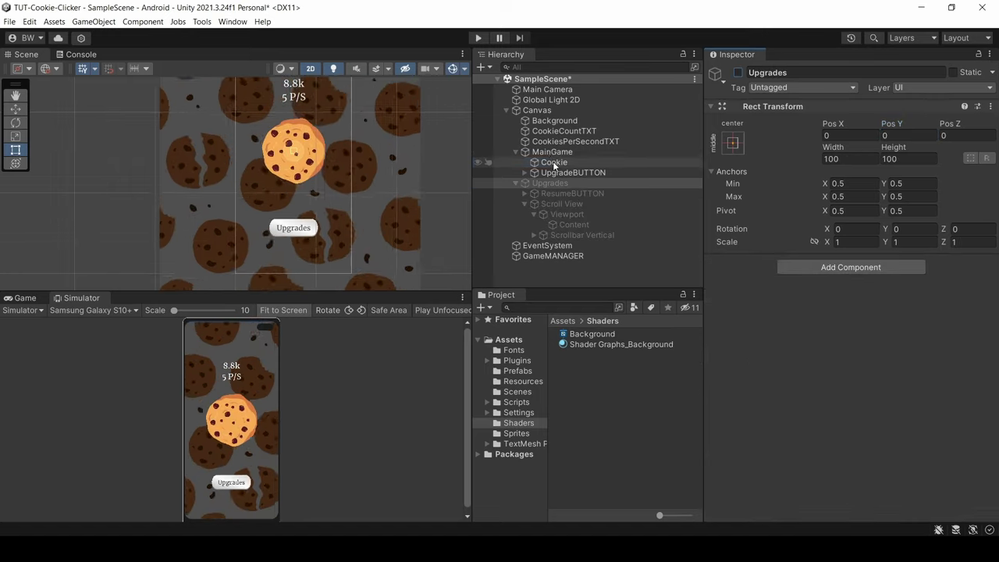
Step: Adjust the vertical positions of CookieCountTXT and CookiesPerSecondTXT for the simulated phone screen
{"action": "left_click", "coordinate": [556, 163]}
{"action": "left_click", "coordinate": [565, 131]}
{"action": "left_click_drag", "start_coordinate": [888, 123], "coordinate": [946, 129]}
{"action": "left_click", "coordinate": [575, 141]}
{"action": "left_click_drag", "start_coordinate": [888, 123], "coordinate": [950, 133]}
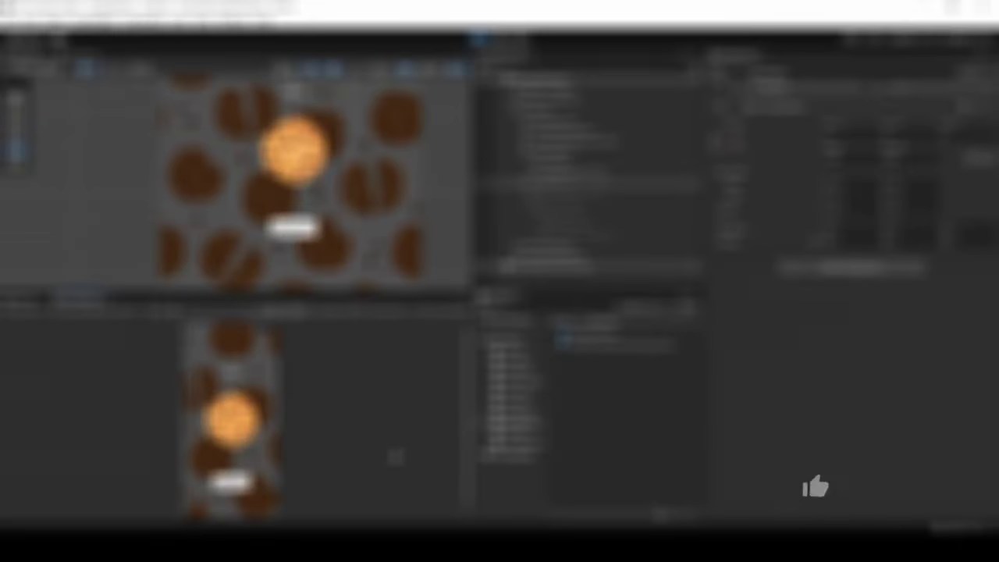